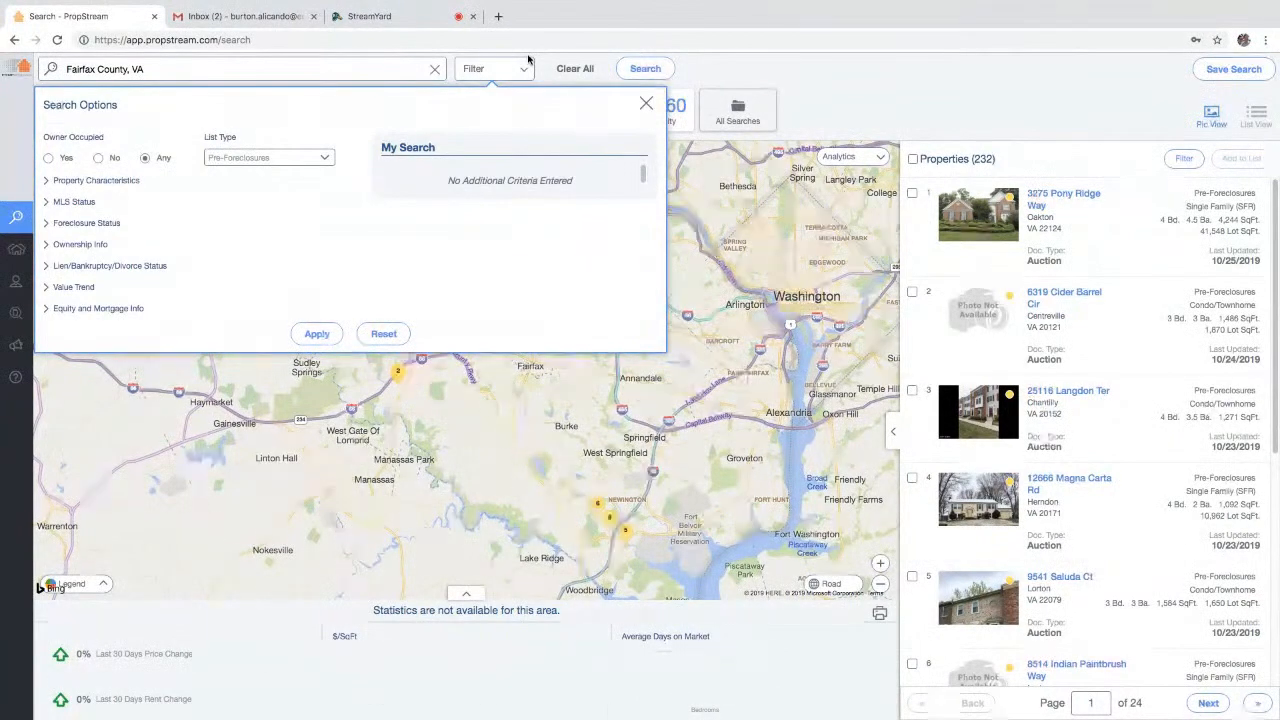
- Set Owner Occupied to Yes after briefly trying No
left_click(170, 72)
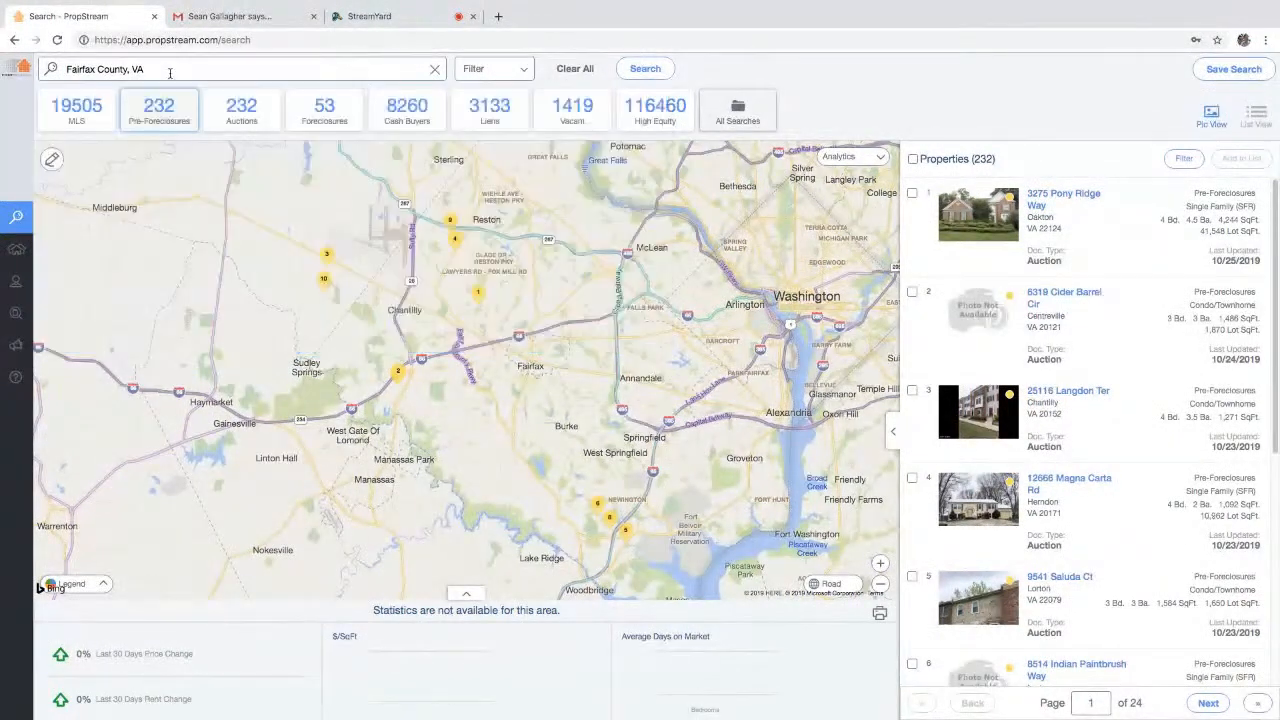
left_click(480, 72)
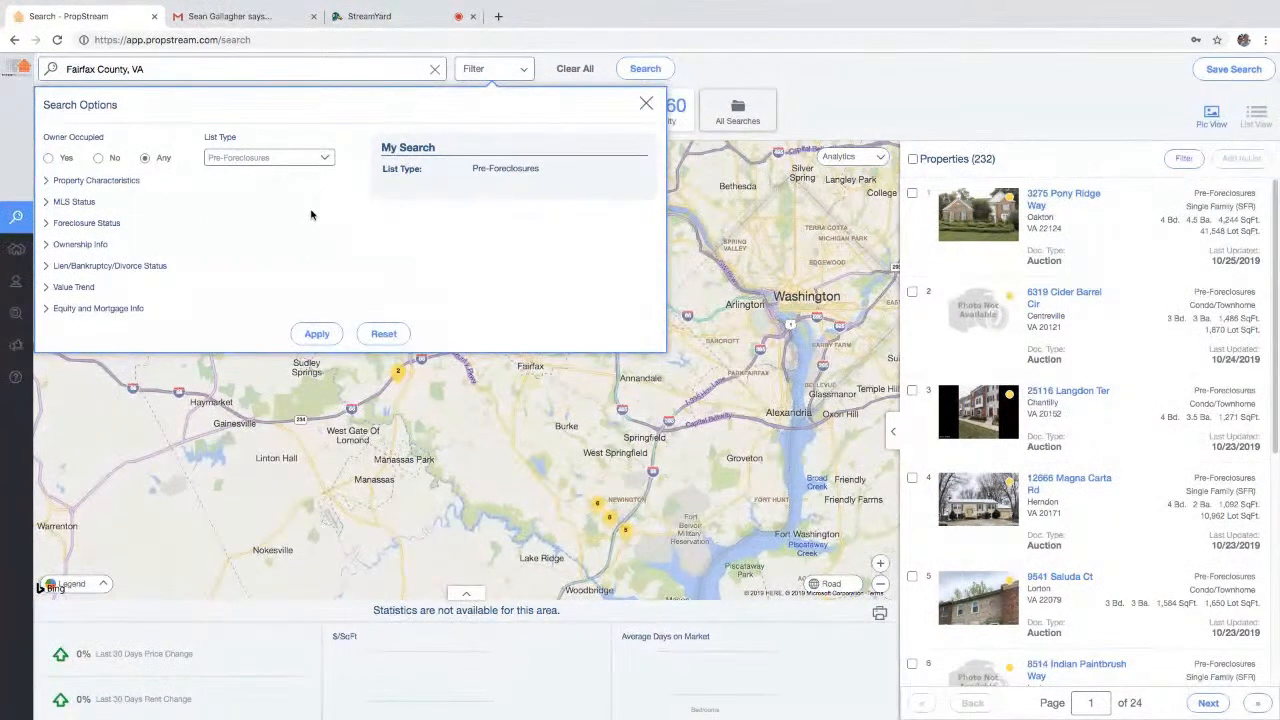
left_click(67, 160)
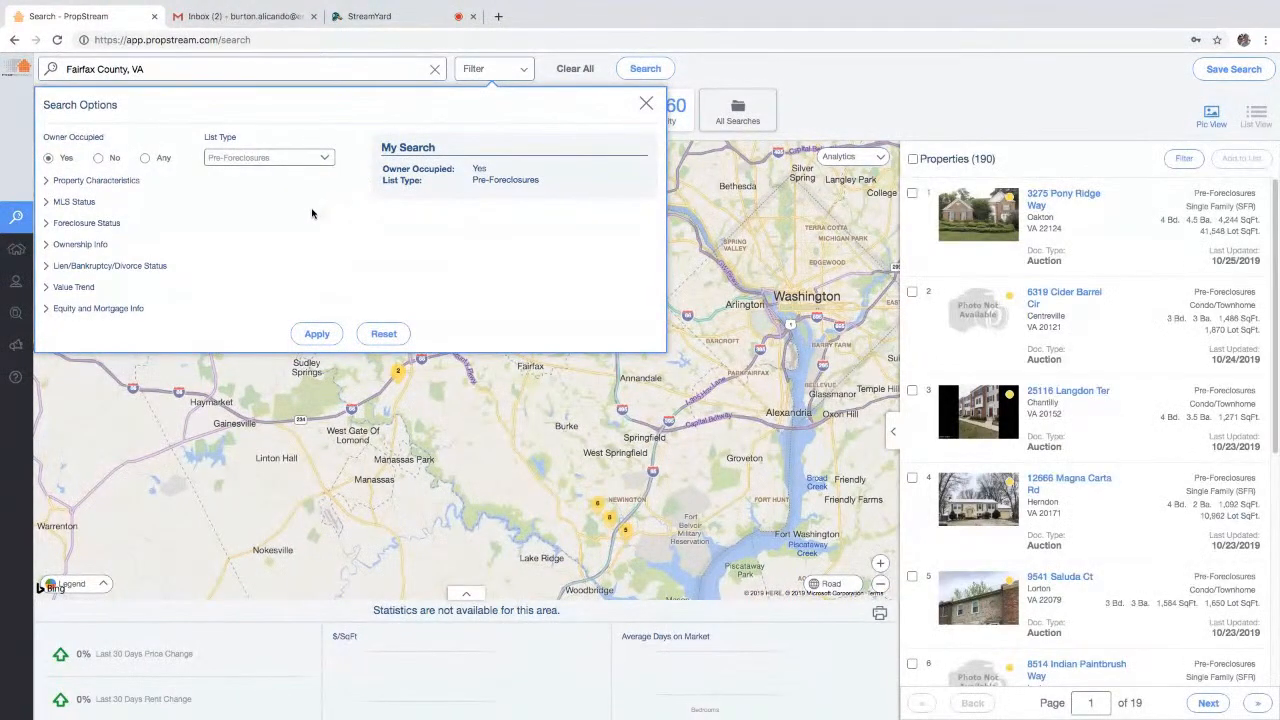
left_click(98, 158)
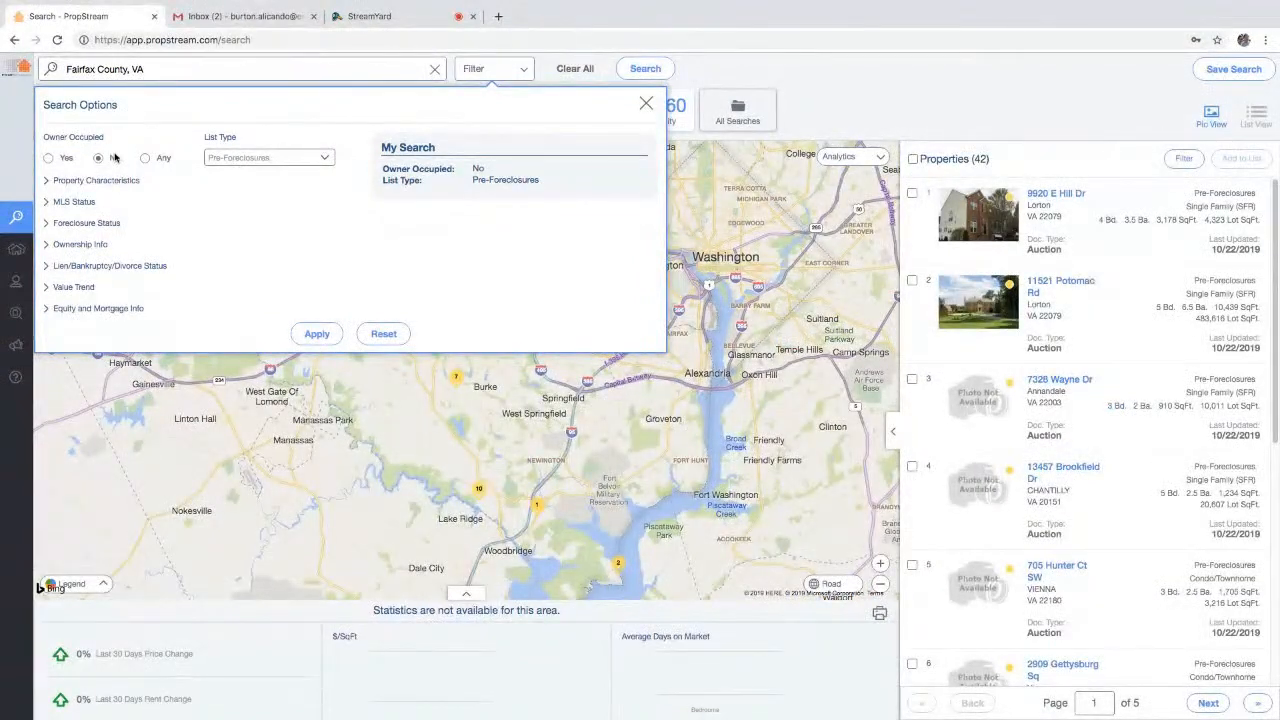
left_click(62, 160)
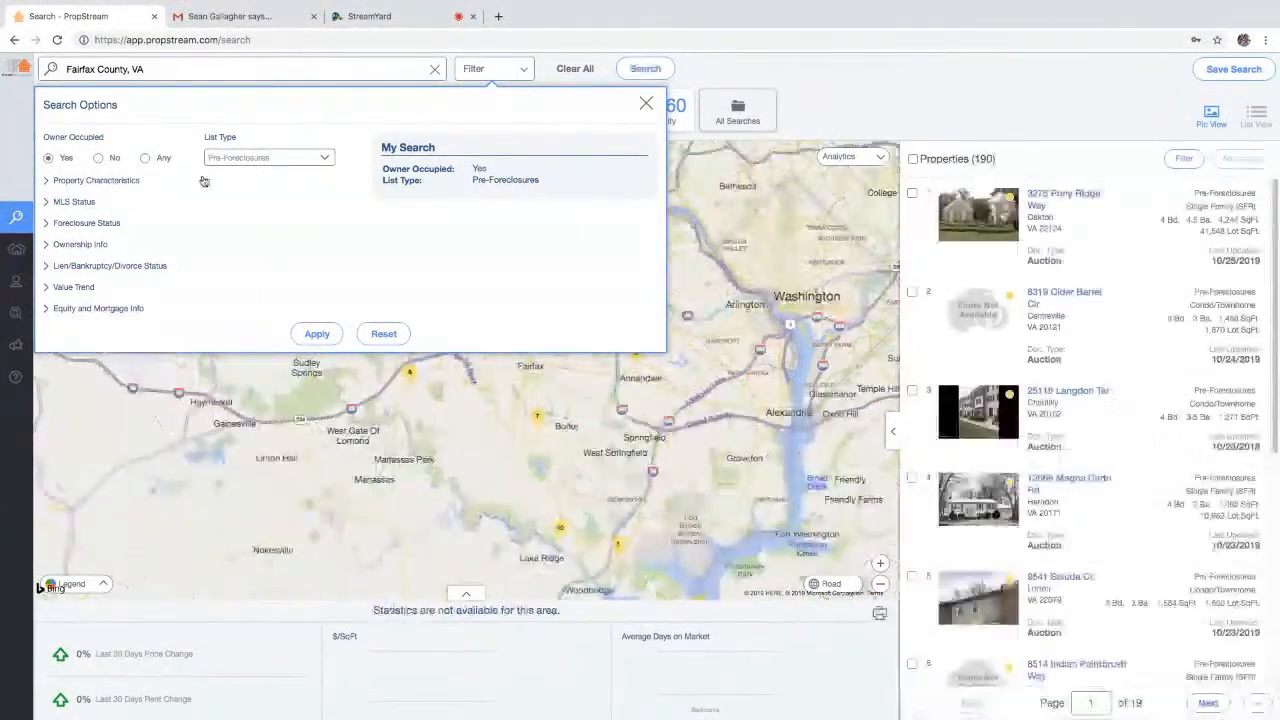
- Keep Pre-Foreclosures as the list type and exit full screen
left_click(237, 160)
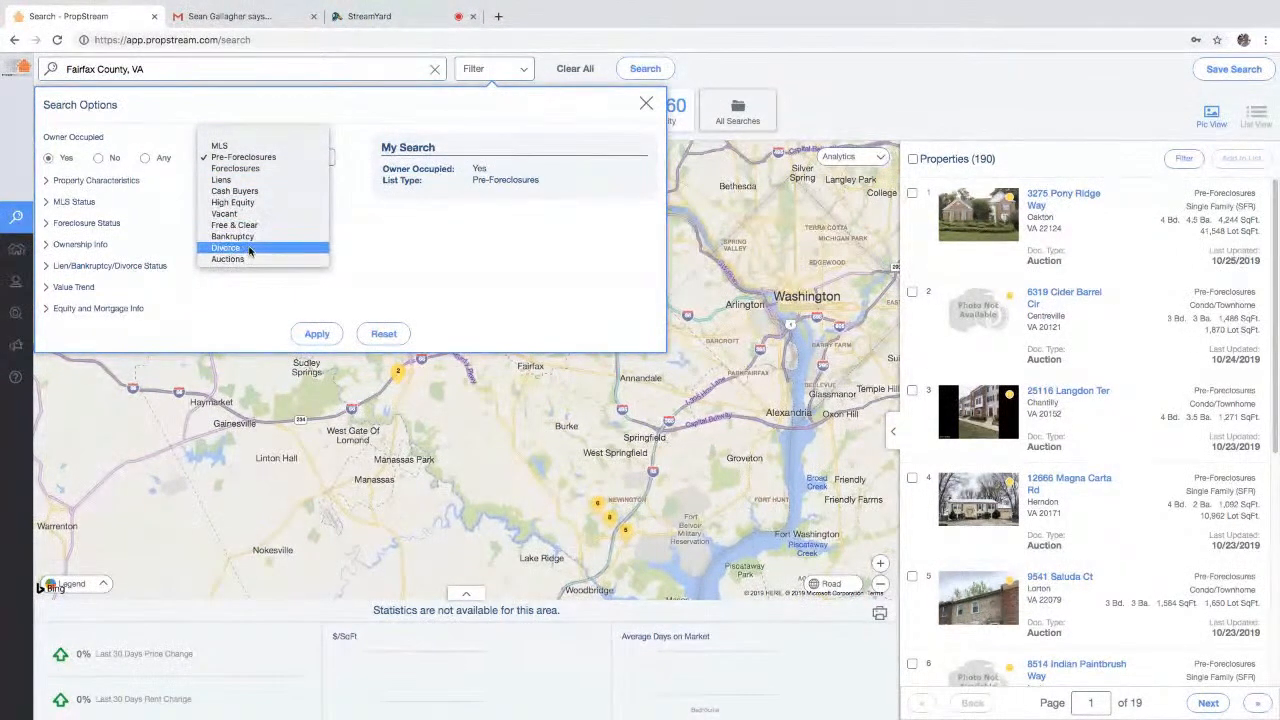
left_click(250, 157)
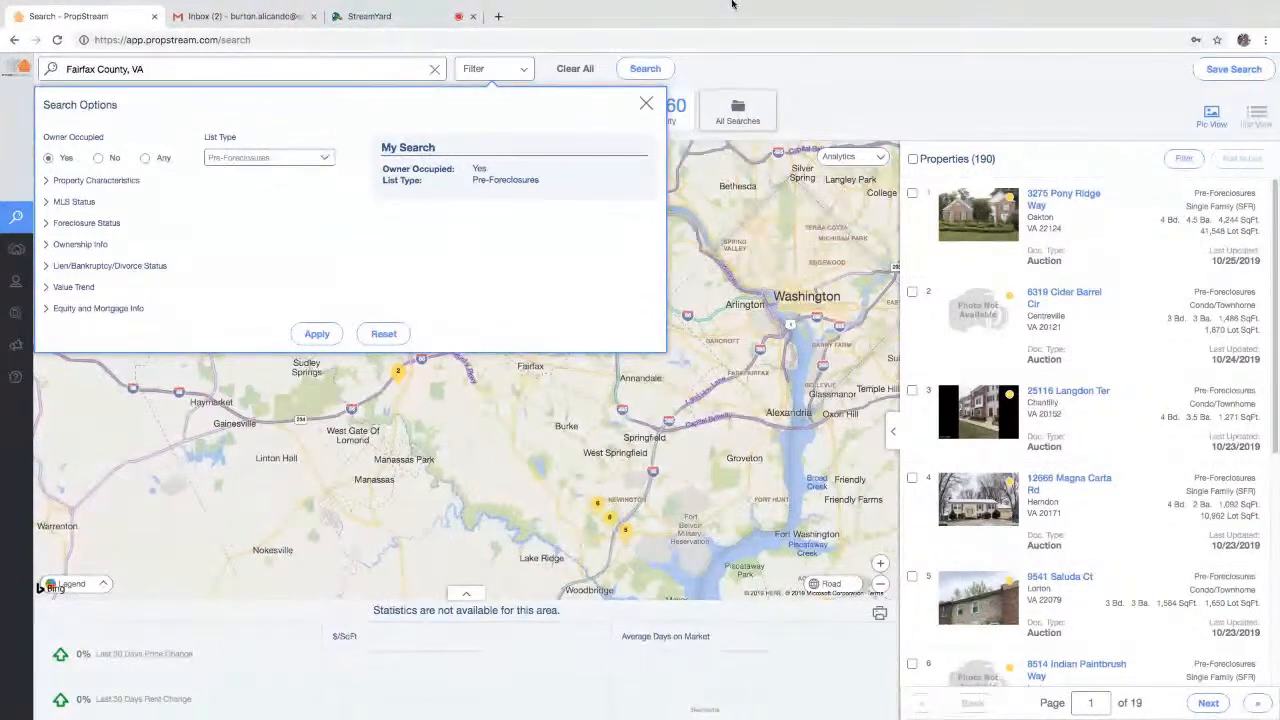
mouse_move(735, 3)
left_click(40, 23)
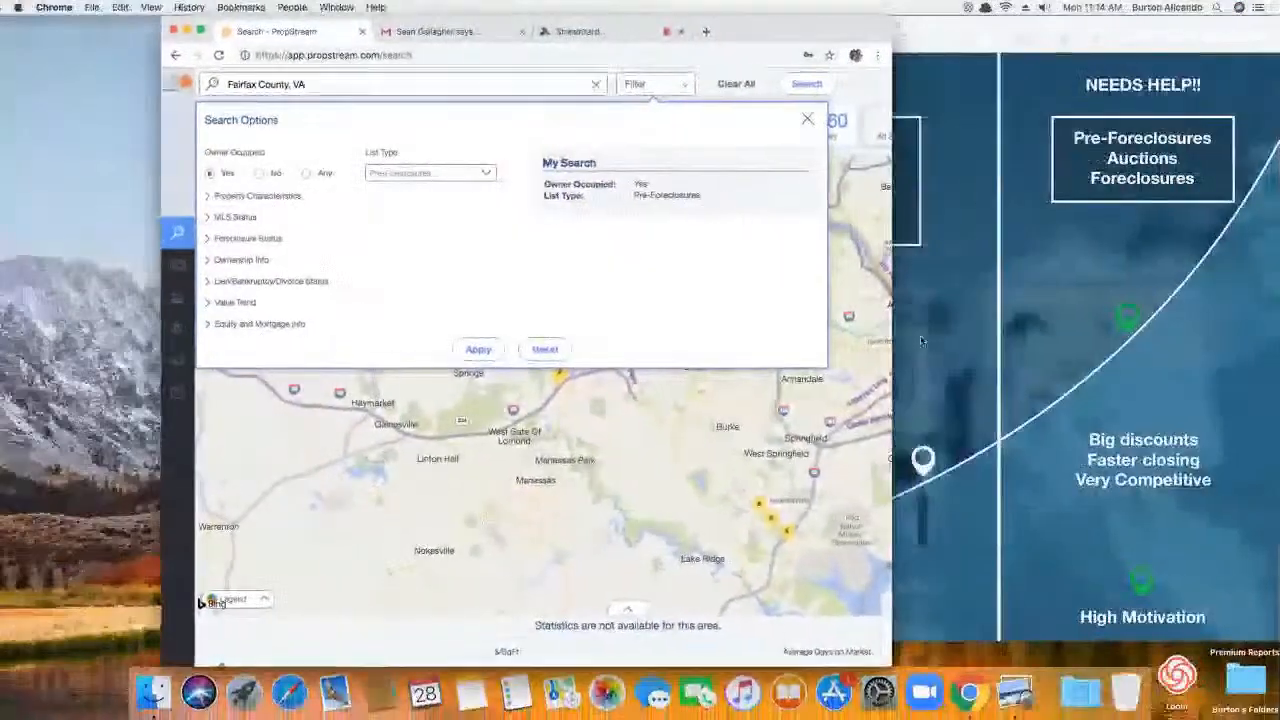
left_click(1164, 357)
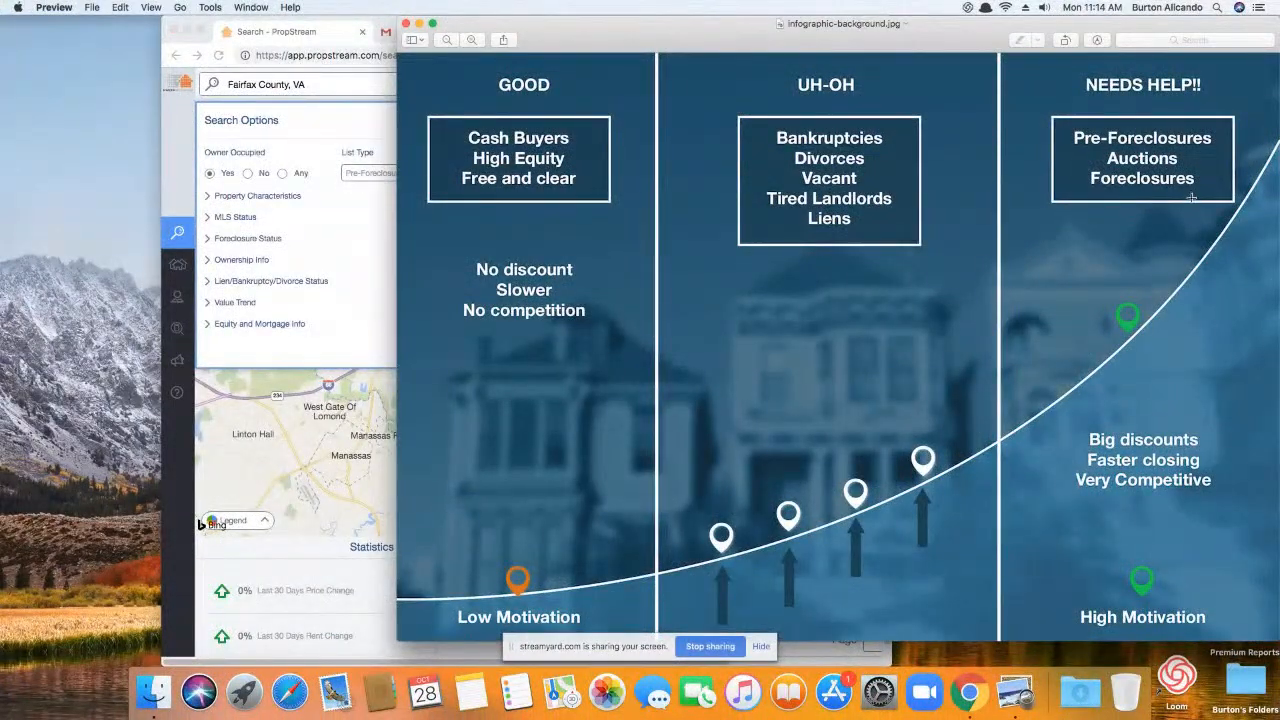
left_click(350, 26)
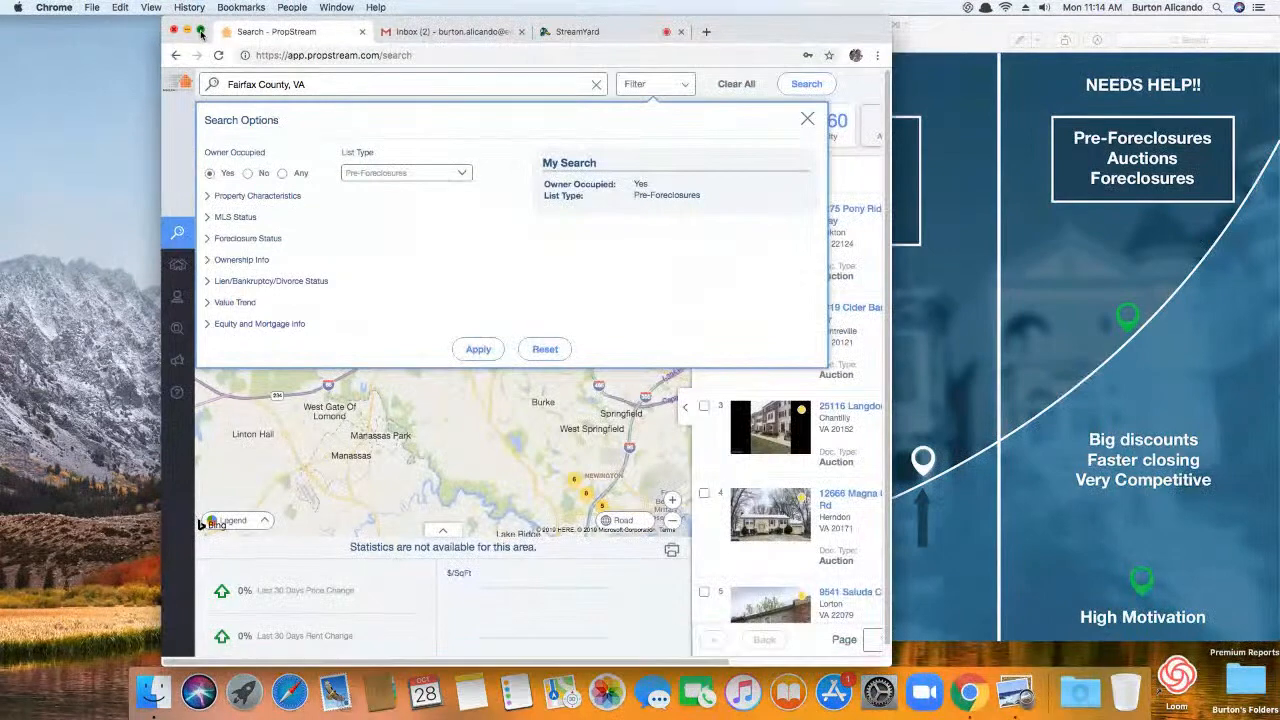
left_click(200, 31)
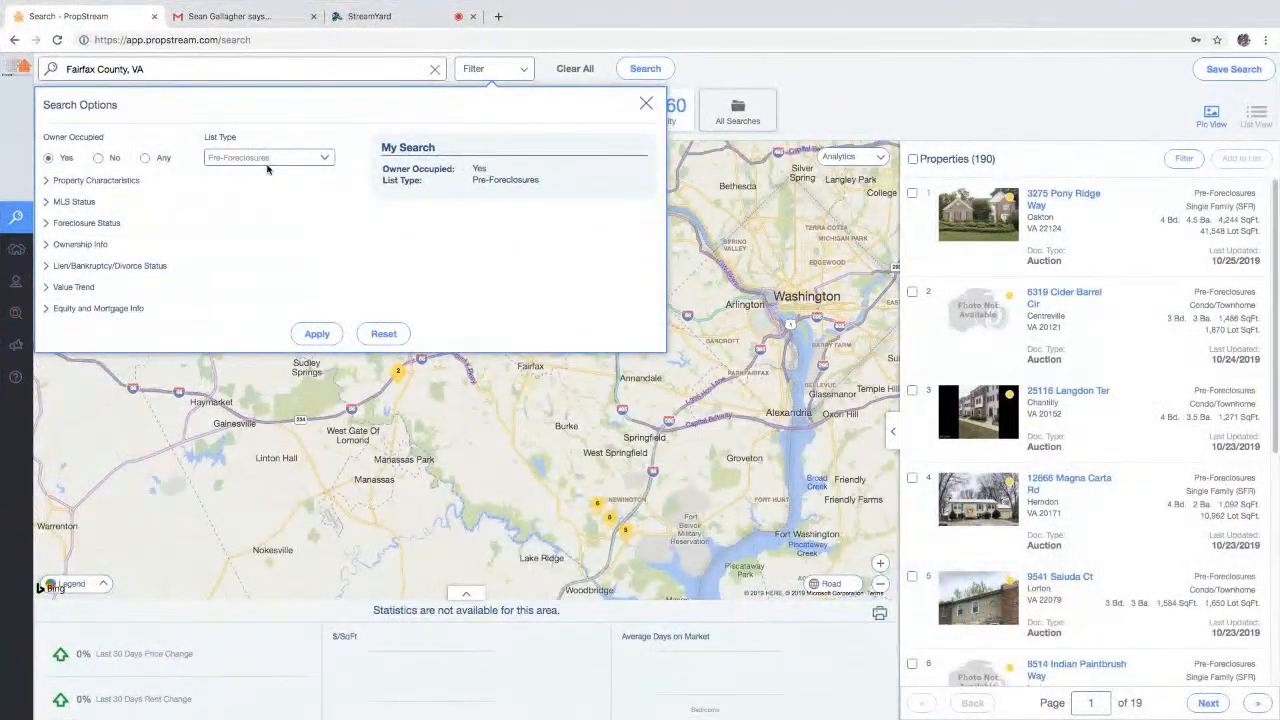
- Limit Property Type to Single Family with Year Built Max 2000
left_click(100, 182)
left_click(100, 217)
left_click(103, 240)
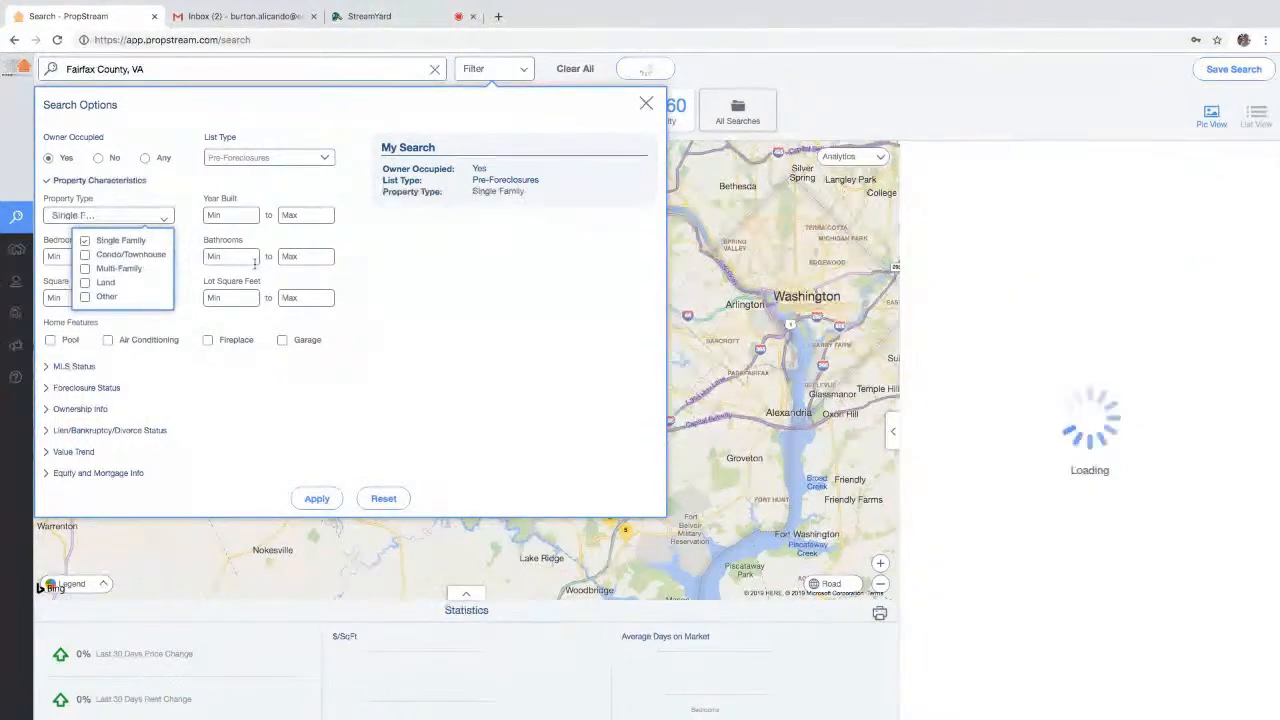
left_click(305, 215)
type("2000")
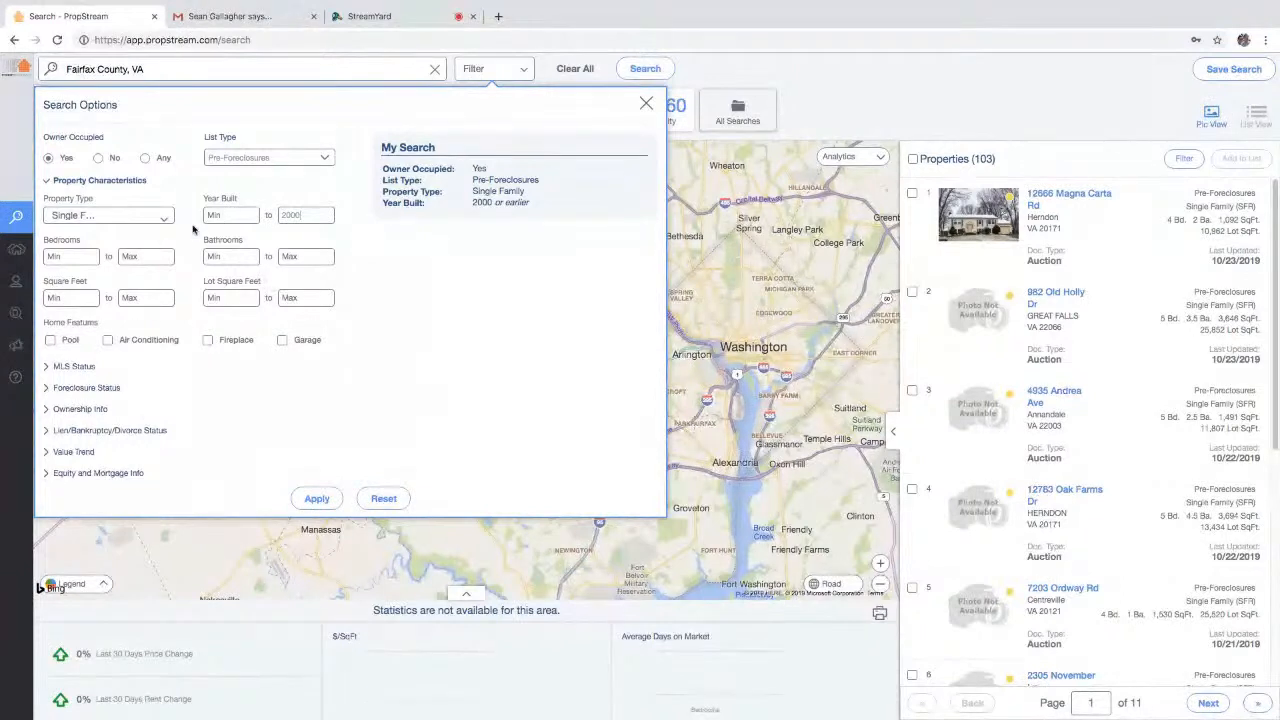
left_click(112, 181)
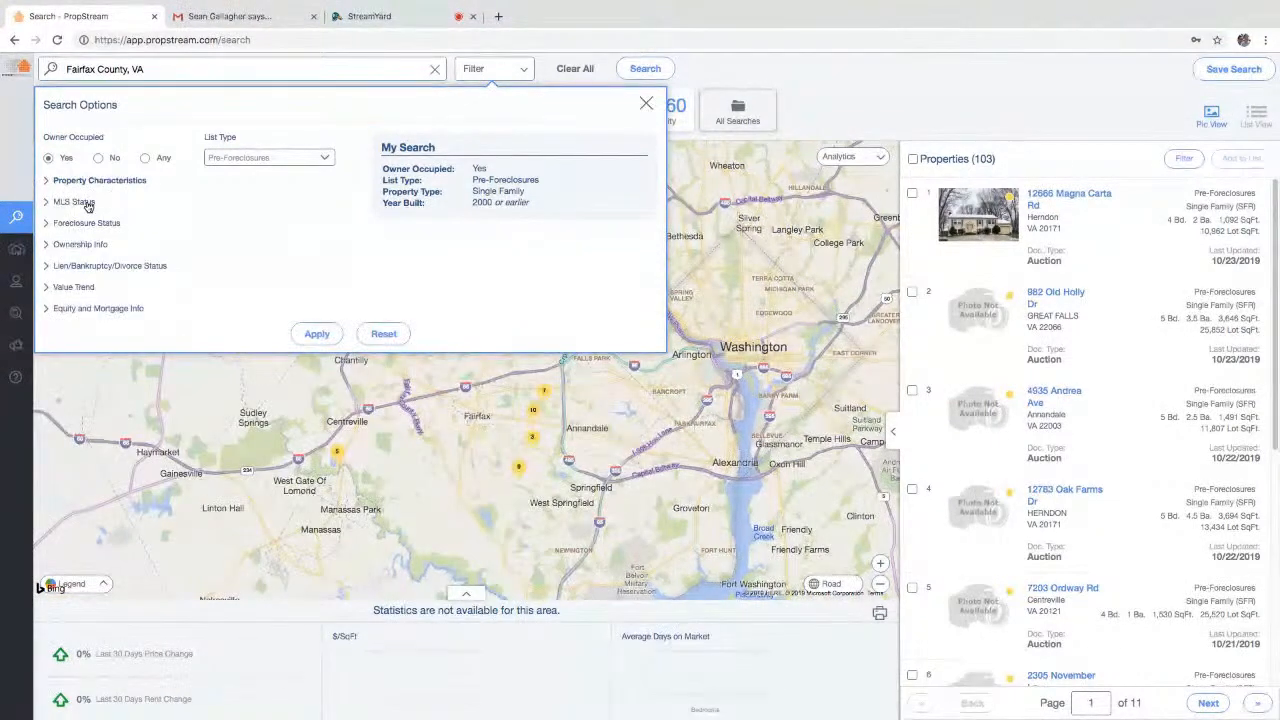
- Add an MLS Status of Fail, leaving On Market at Any after trying No
left_click(88, 204)
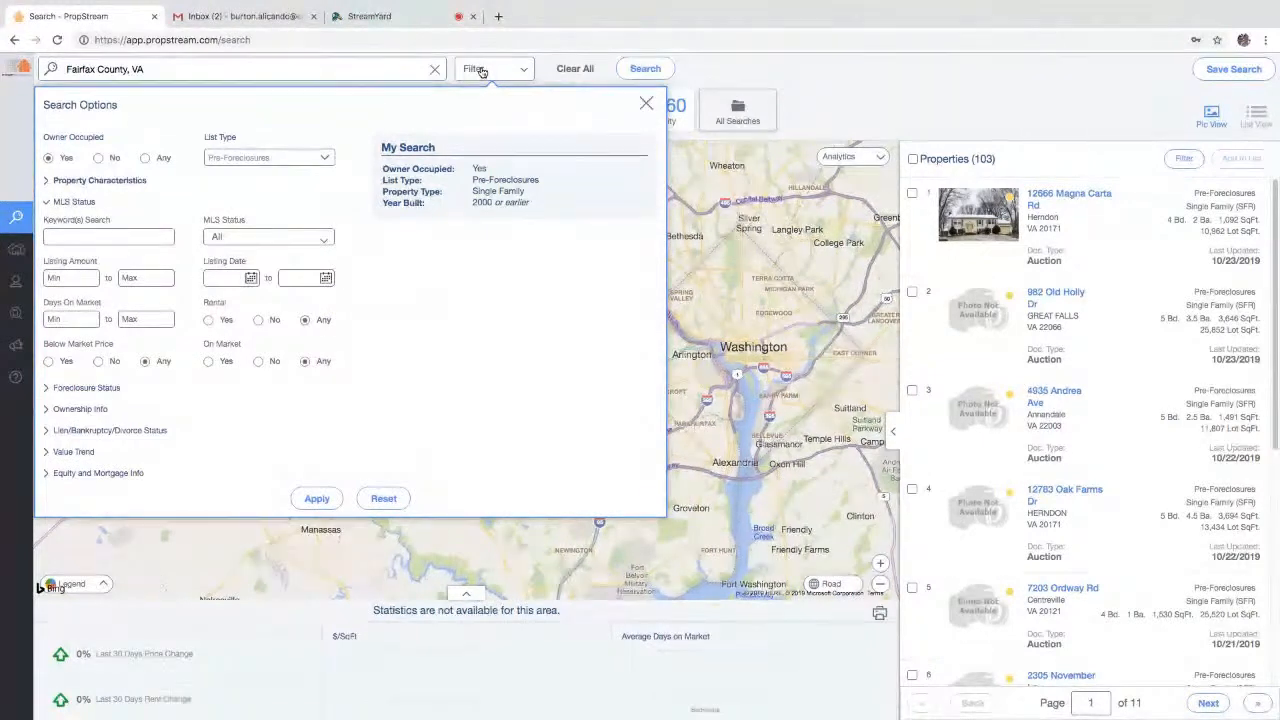
left_click(481, 71)
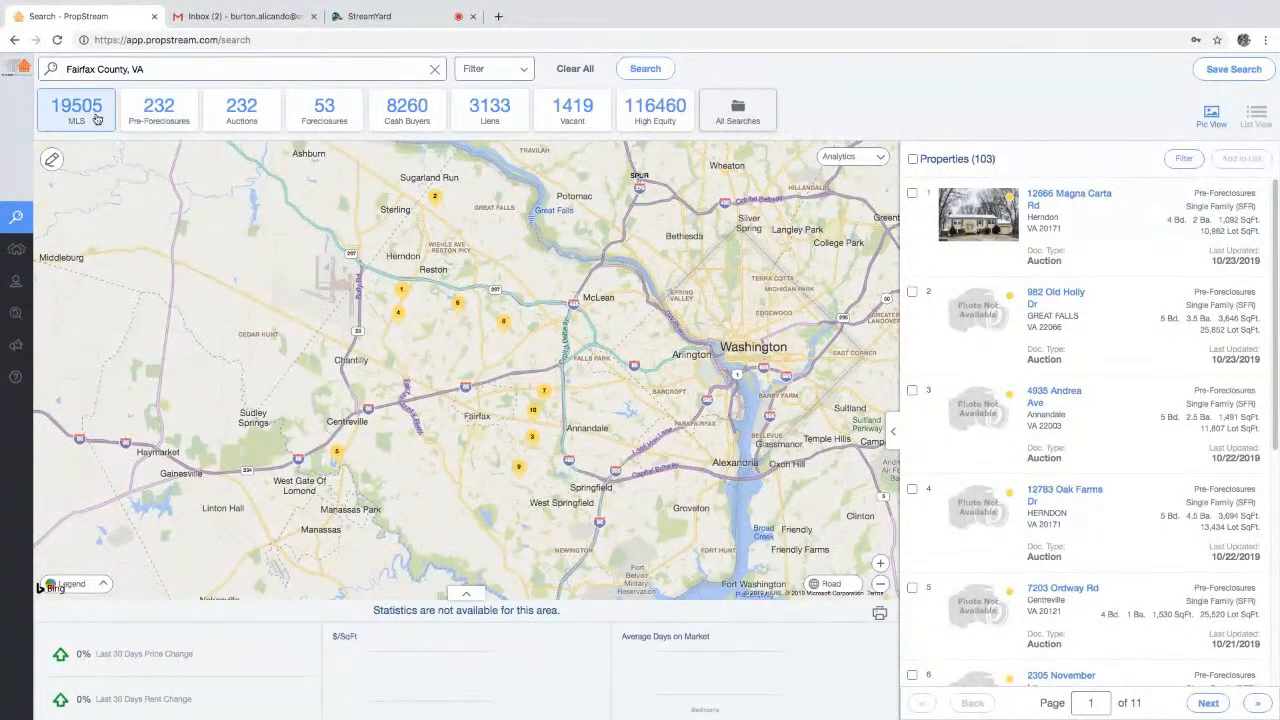
left_click(495, 70)
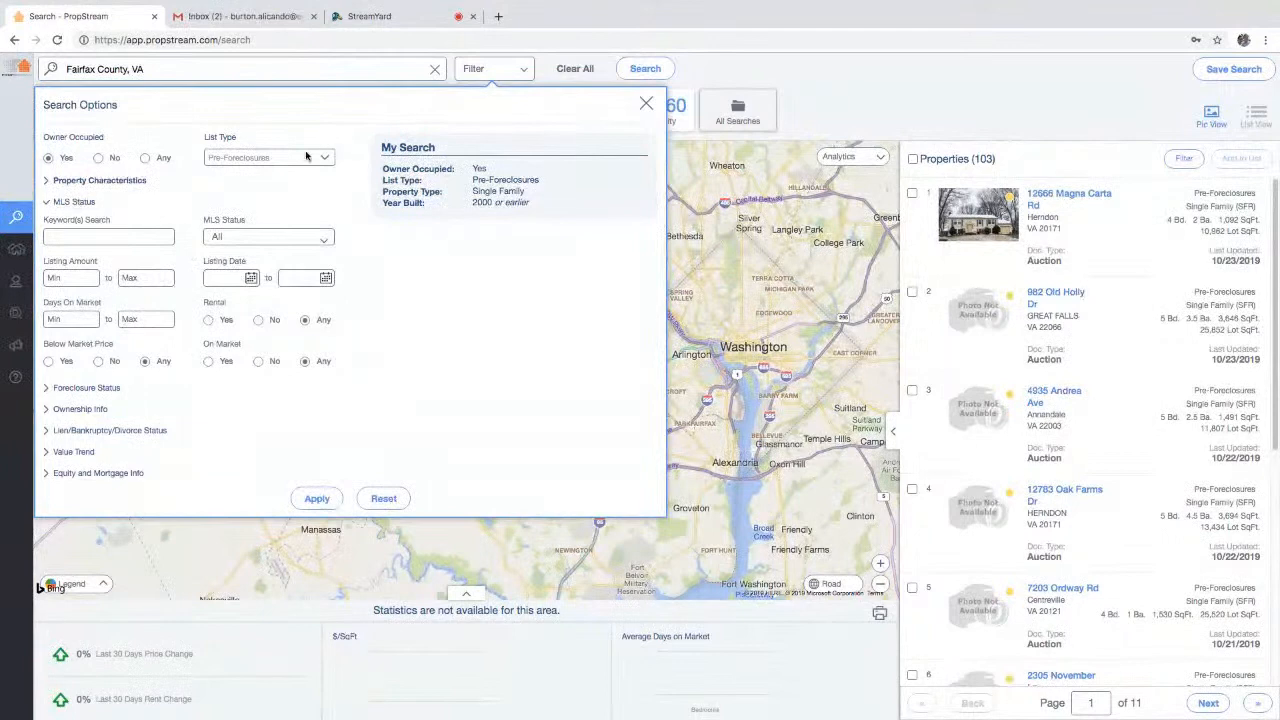
left_click_drag(207, 344, 261, 346)
left_click(258, 361)
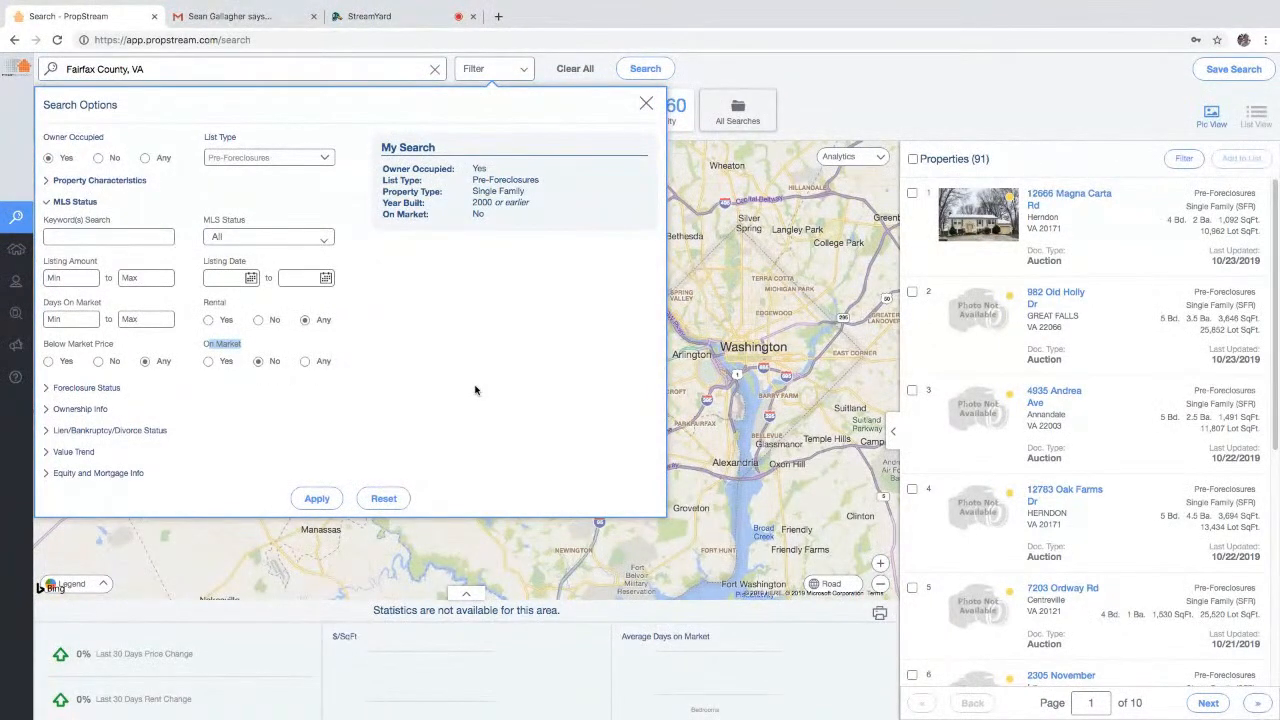
left_click(305, 361)
left_click(275, 240)
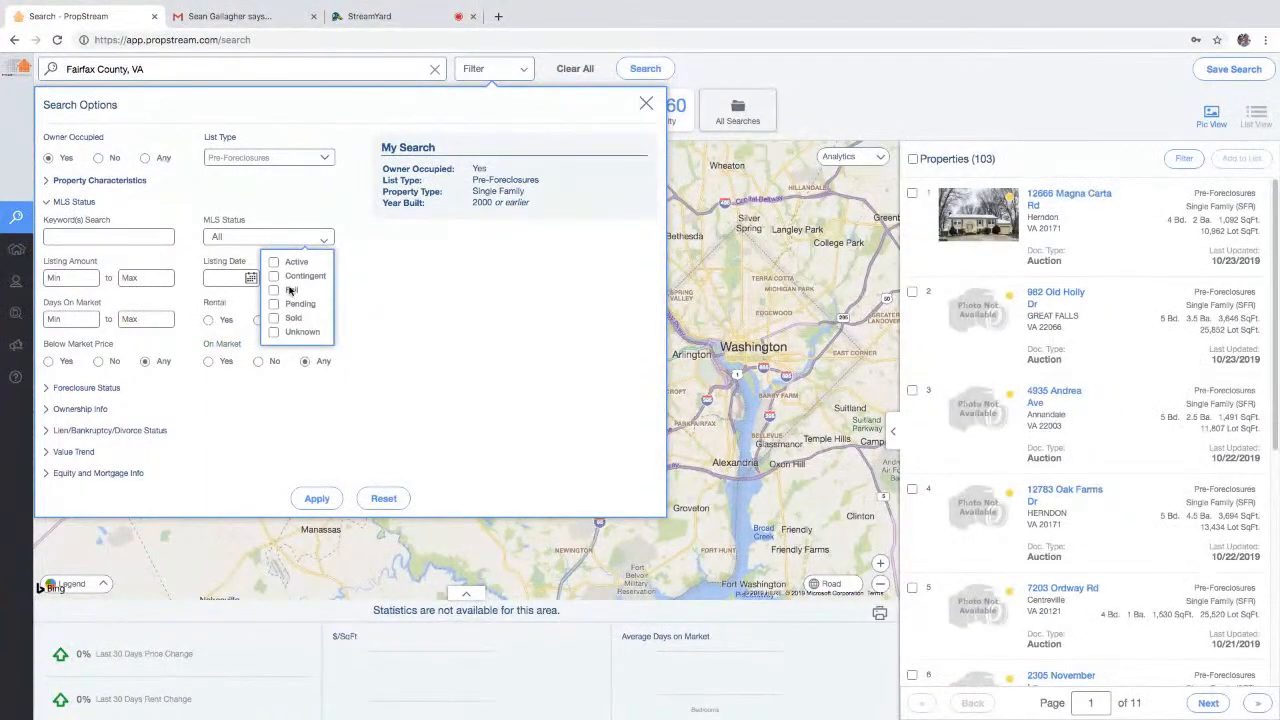
left_click(291, 290)
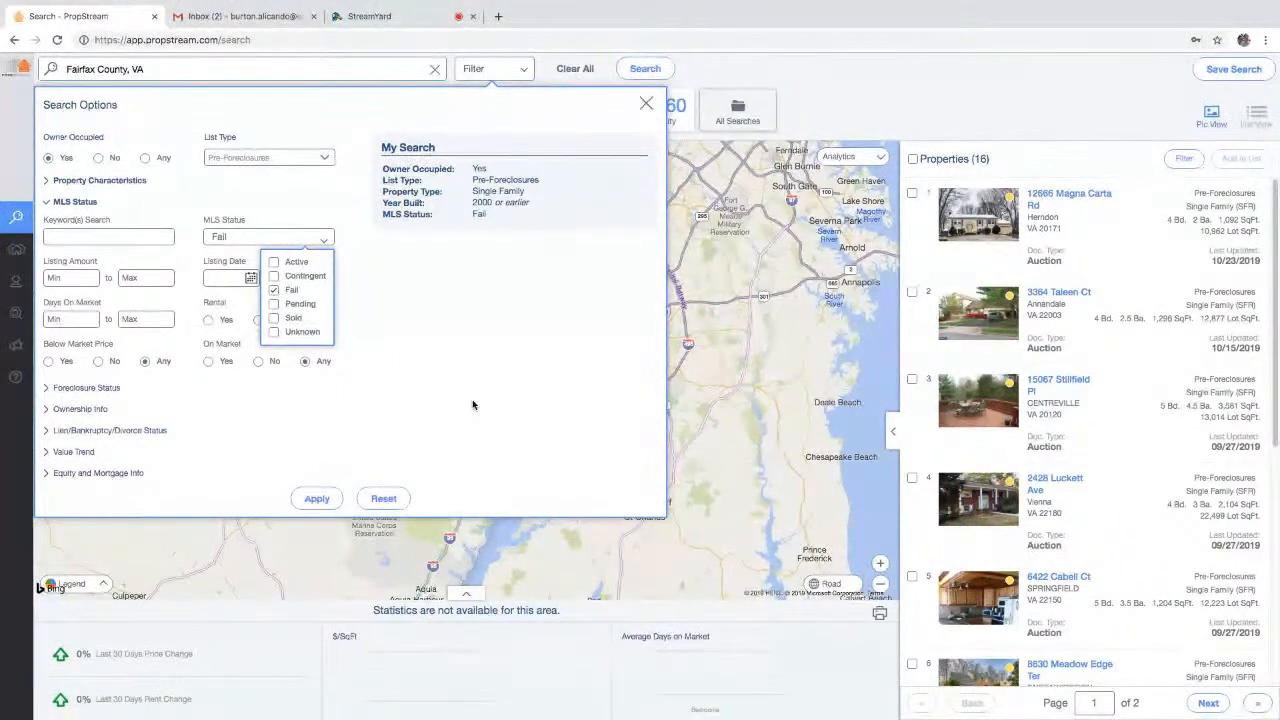
left_click(405, 295)
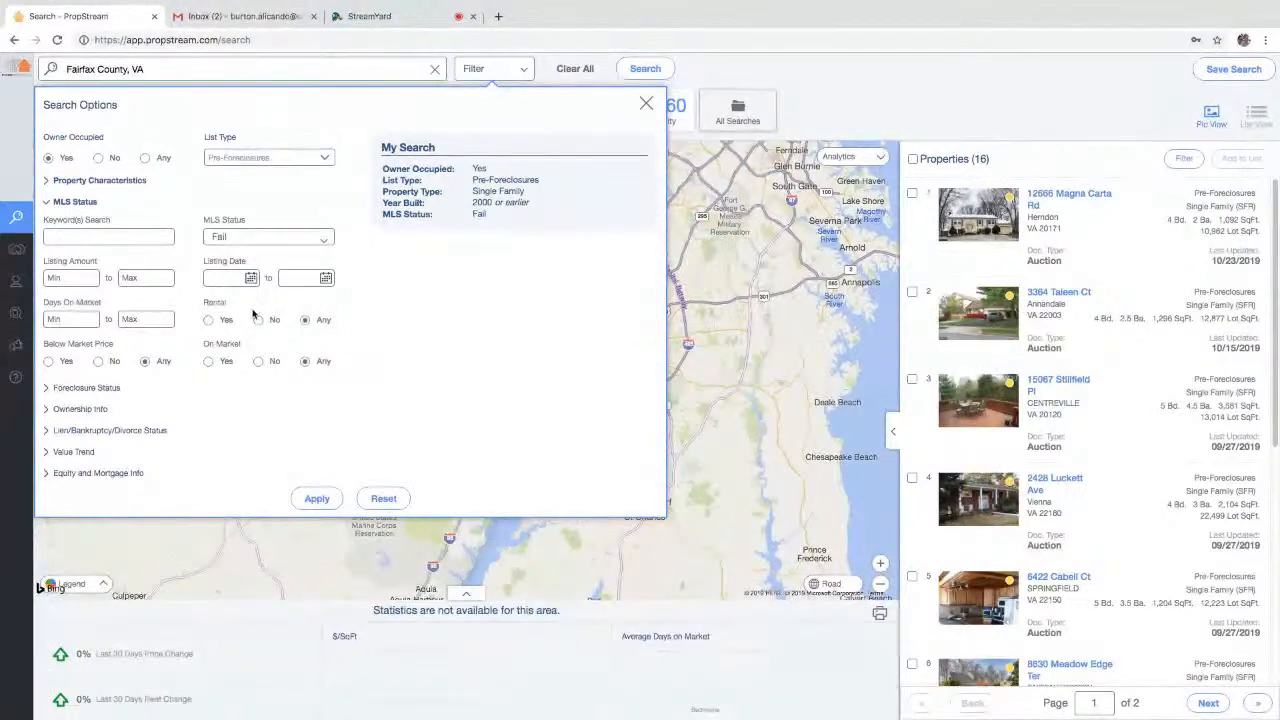
- Toggle the Fail MLS status and On Market option, ending with Fail reselected
left_click(268, 237)
left_click(273, 290)
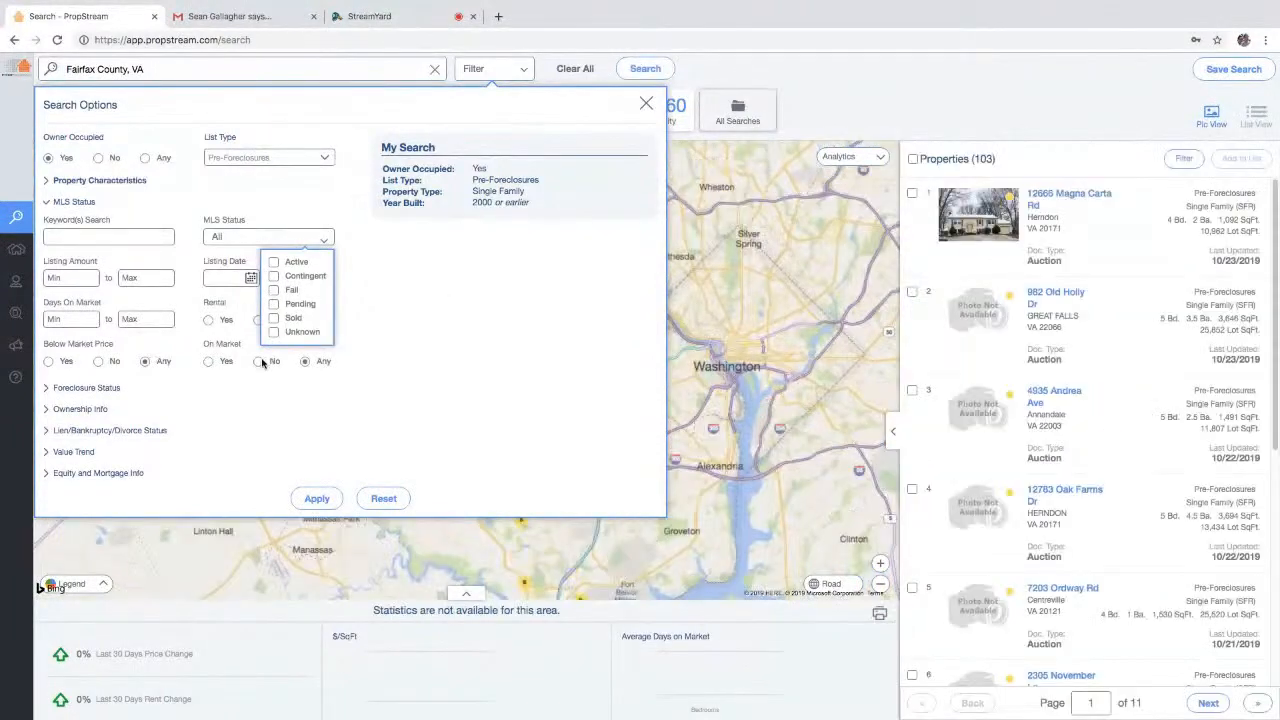
left_click(259, 360)
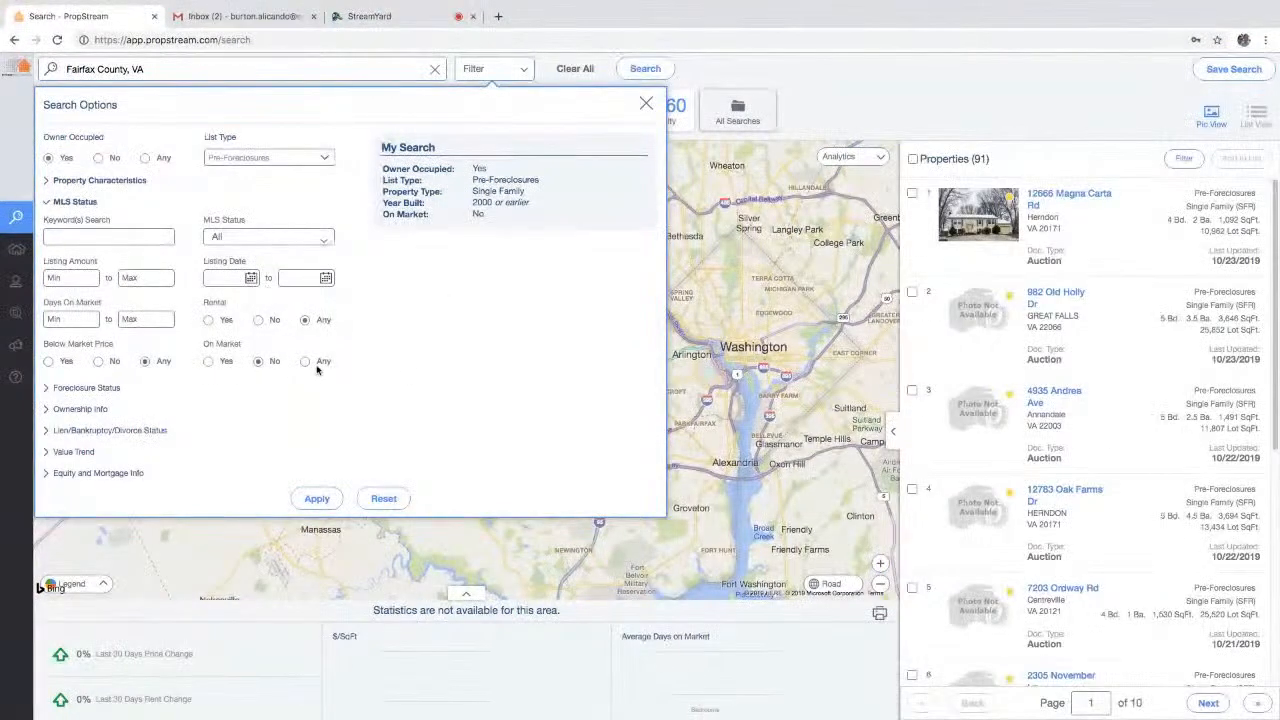
left_click(305, 361)
left_click(268, 237)
left_click(273, 290)
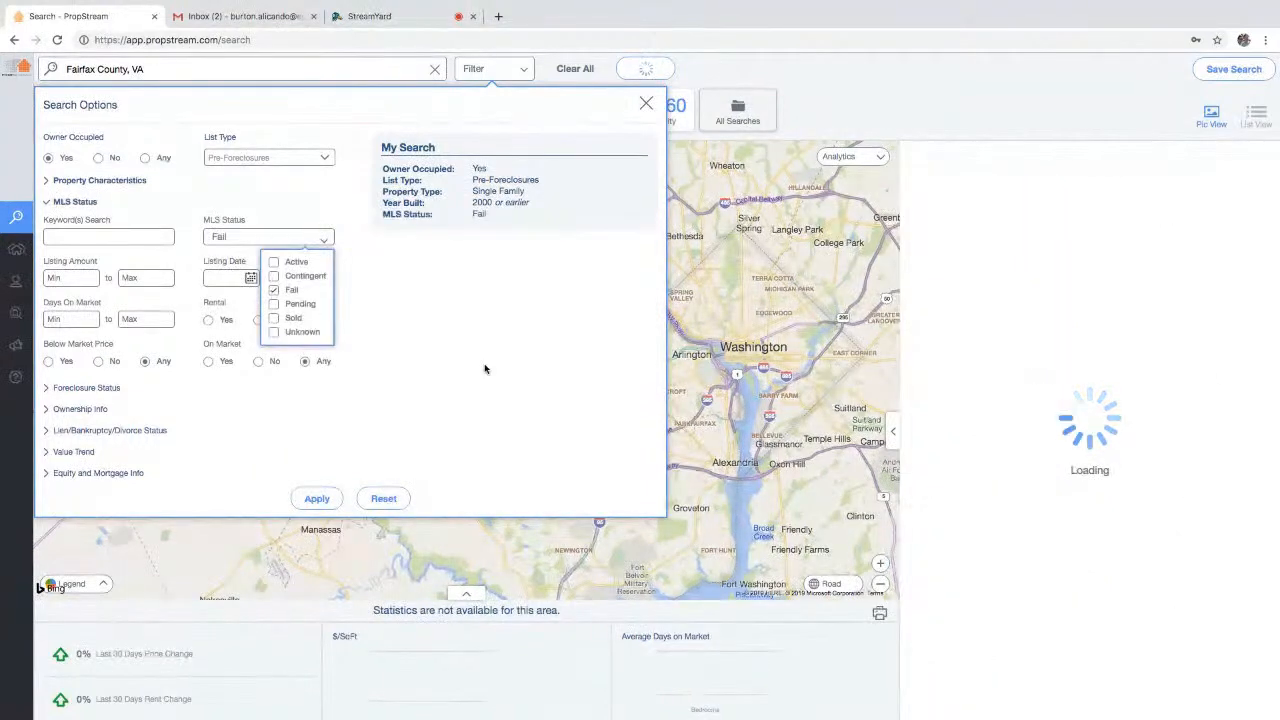
left_click(507, 388)
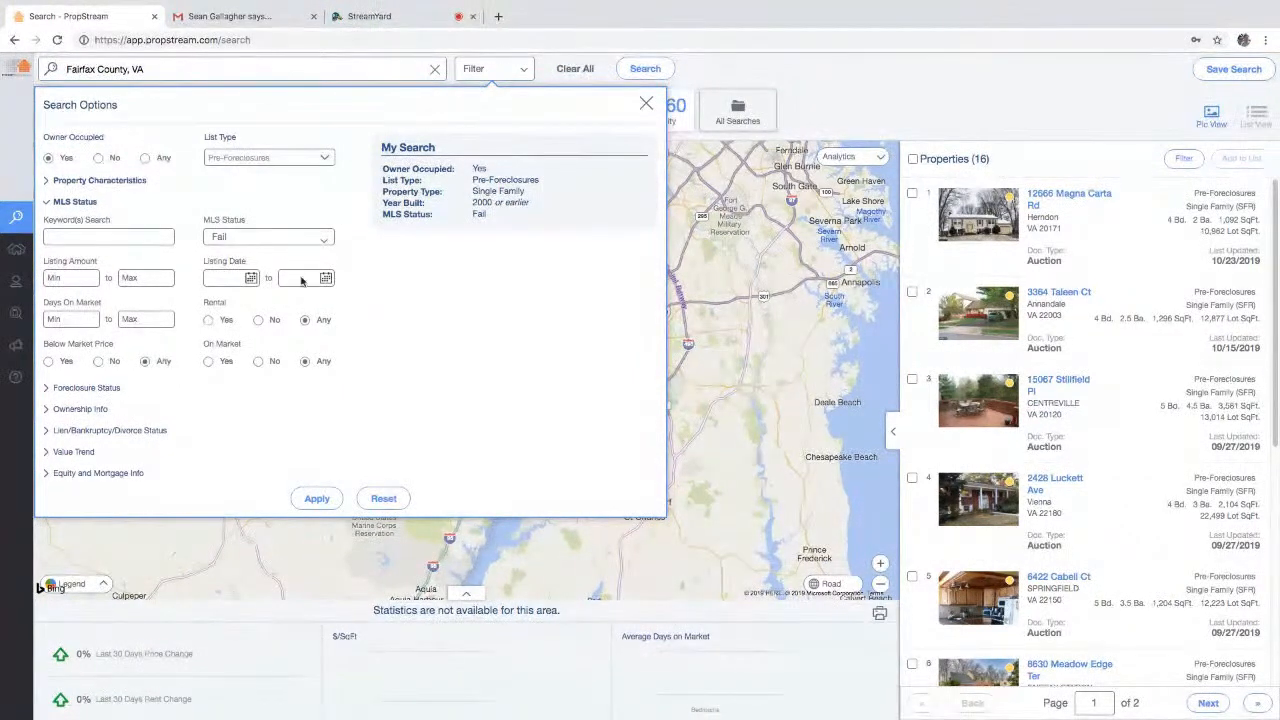
- Try Active instead of Fail, then clear MLS status and set On Market to No
left_click(290, 242)
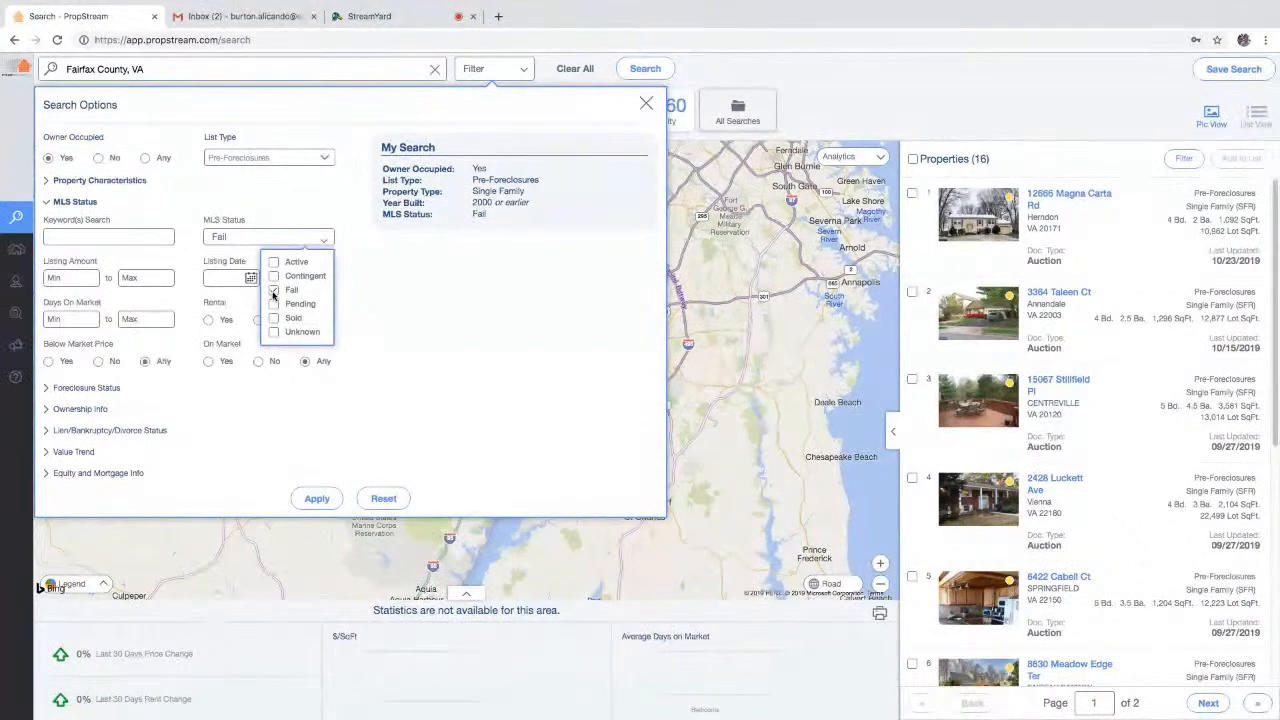
left_click(274, 291)
left_click(274, 262)
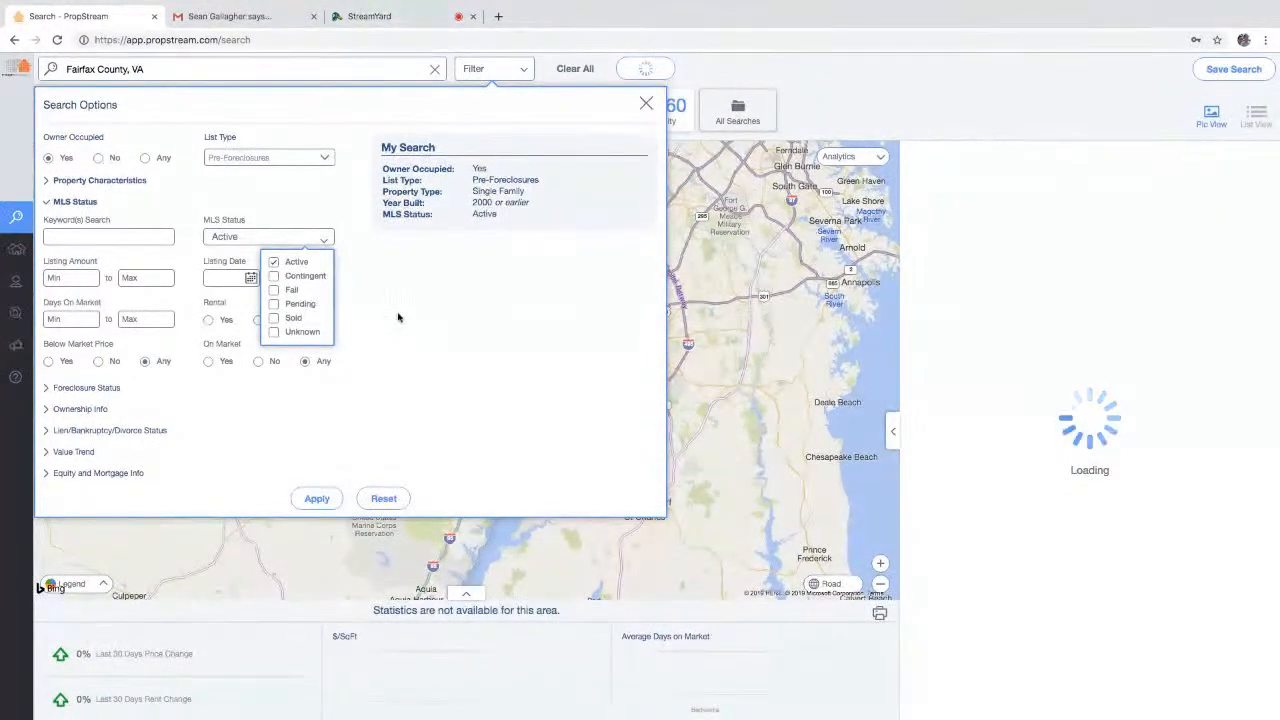
left_click(396, 318)
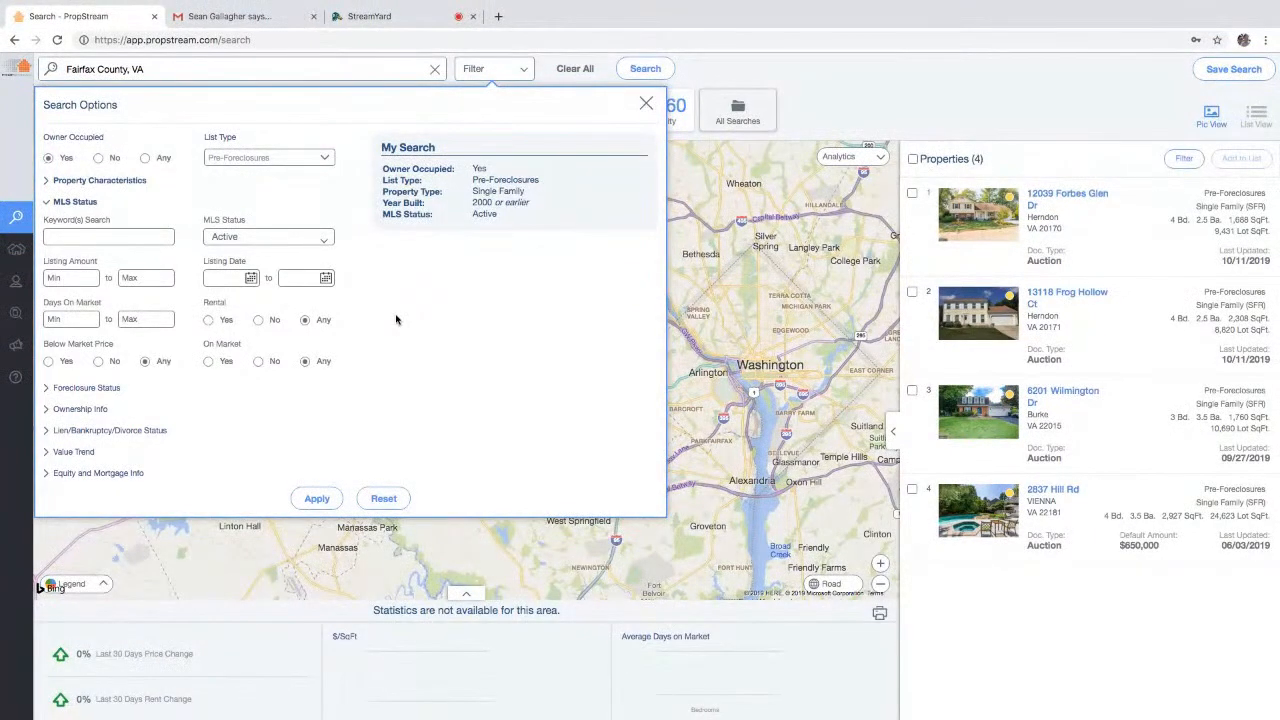
left_click(263, 236)
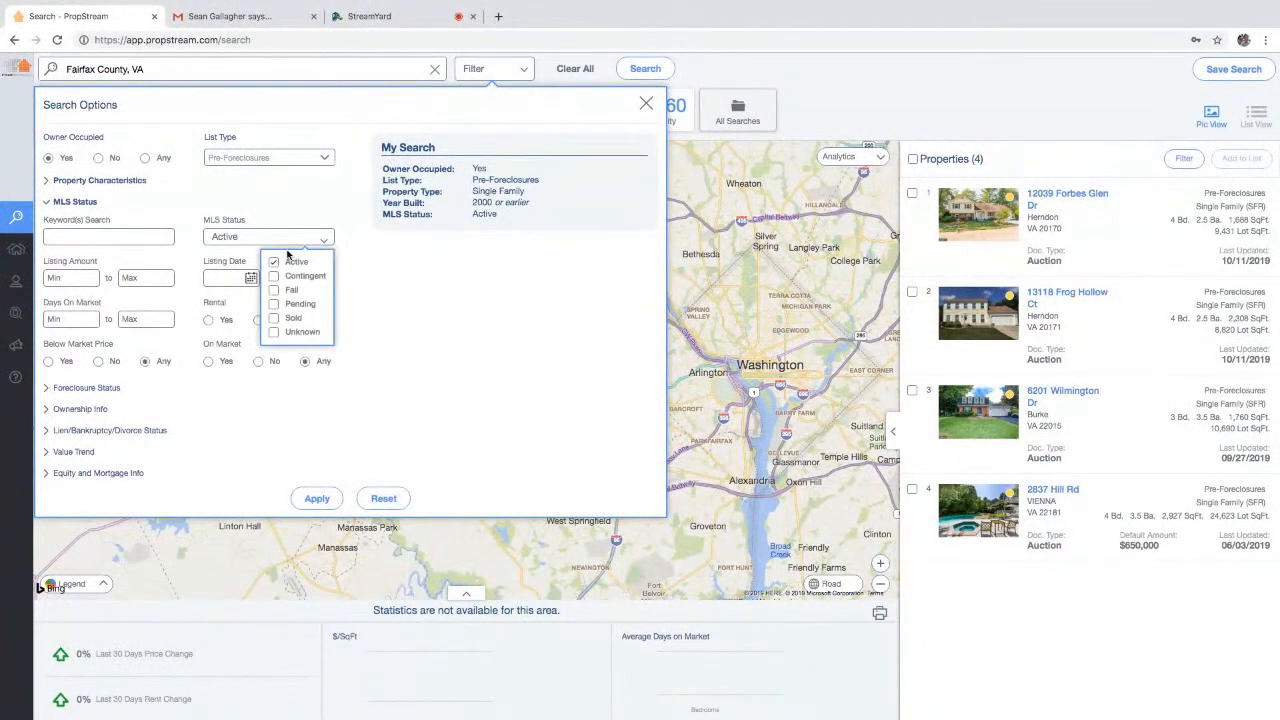
left_click(275, 261)
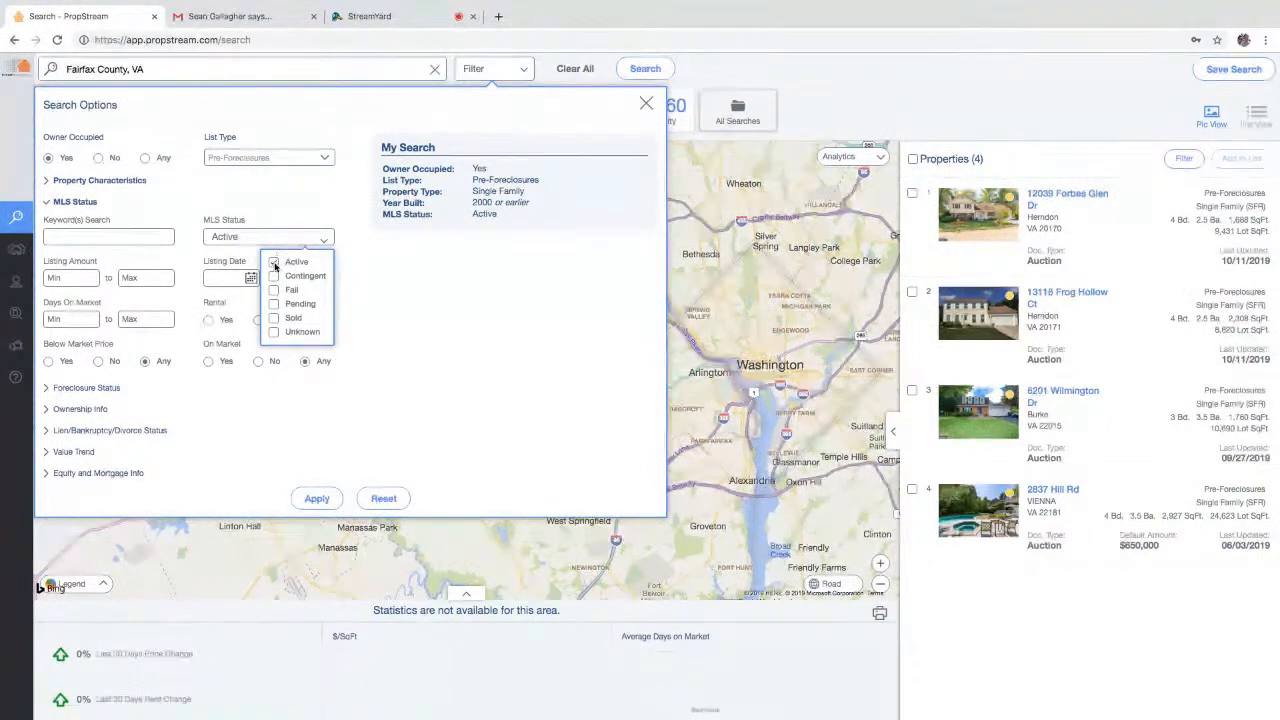
left_click(258, 361)
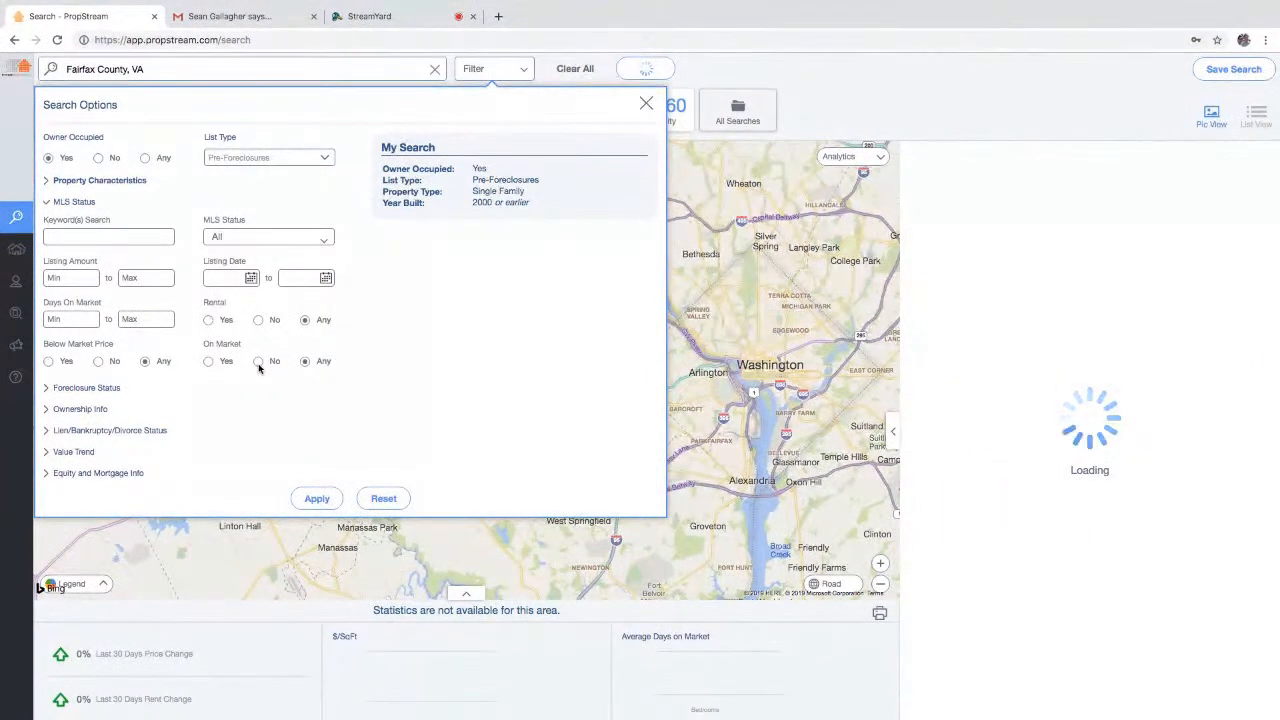
left_click(81, 204)
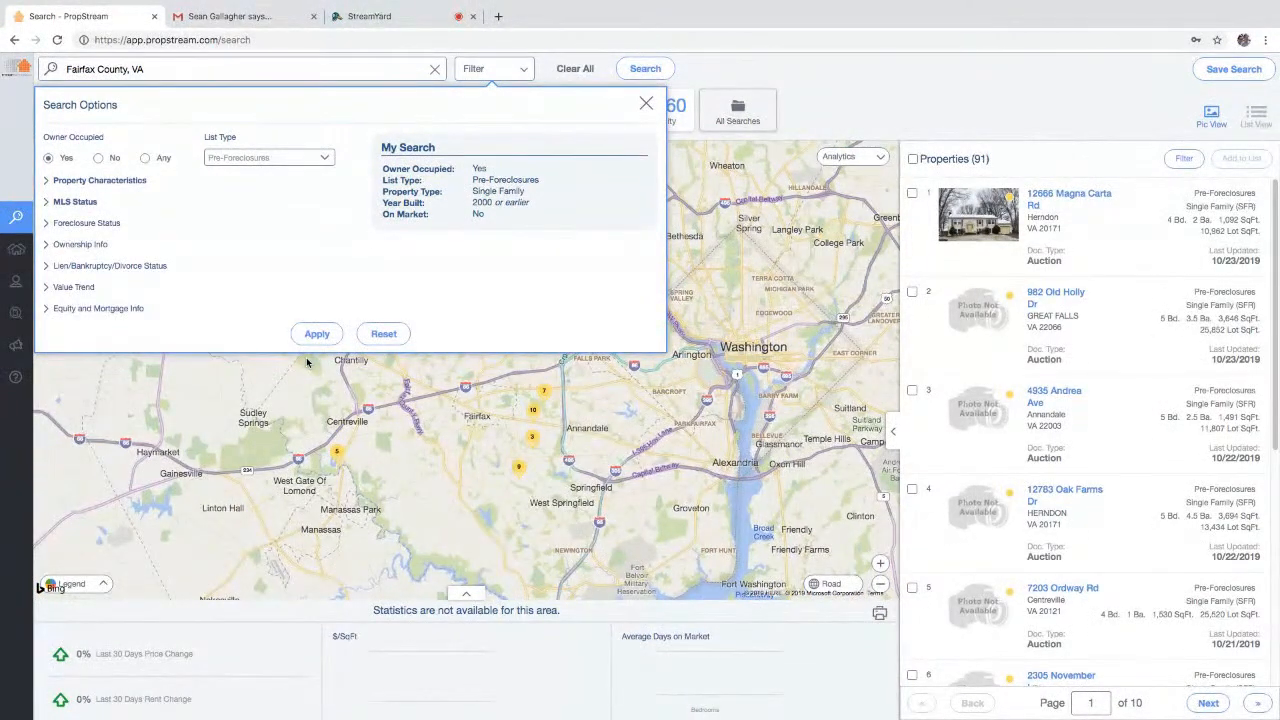
- Set the earliest Auction Date to 11/01/19
left_click(103, 225)
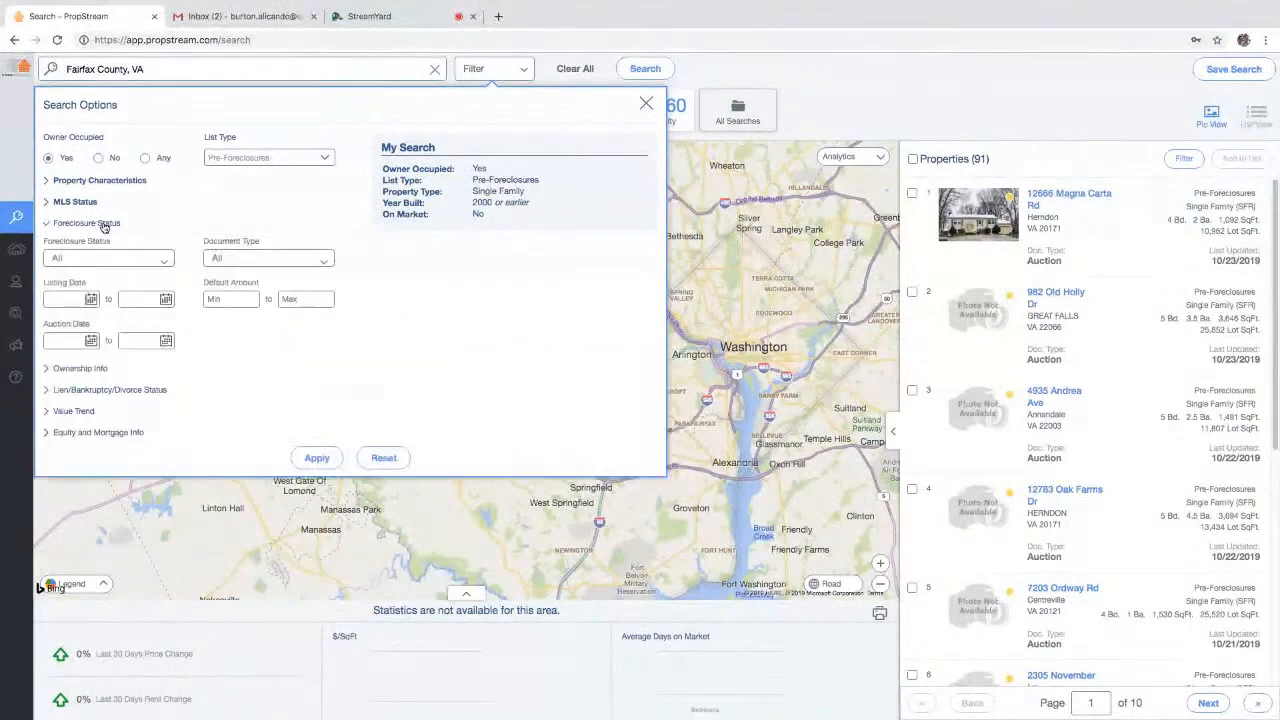
left_click(91, 345)
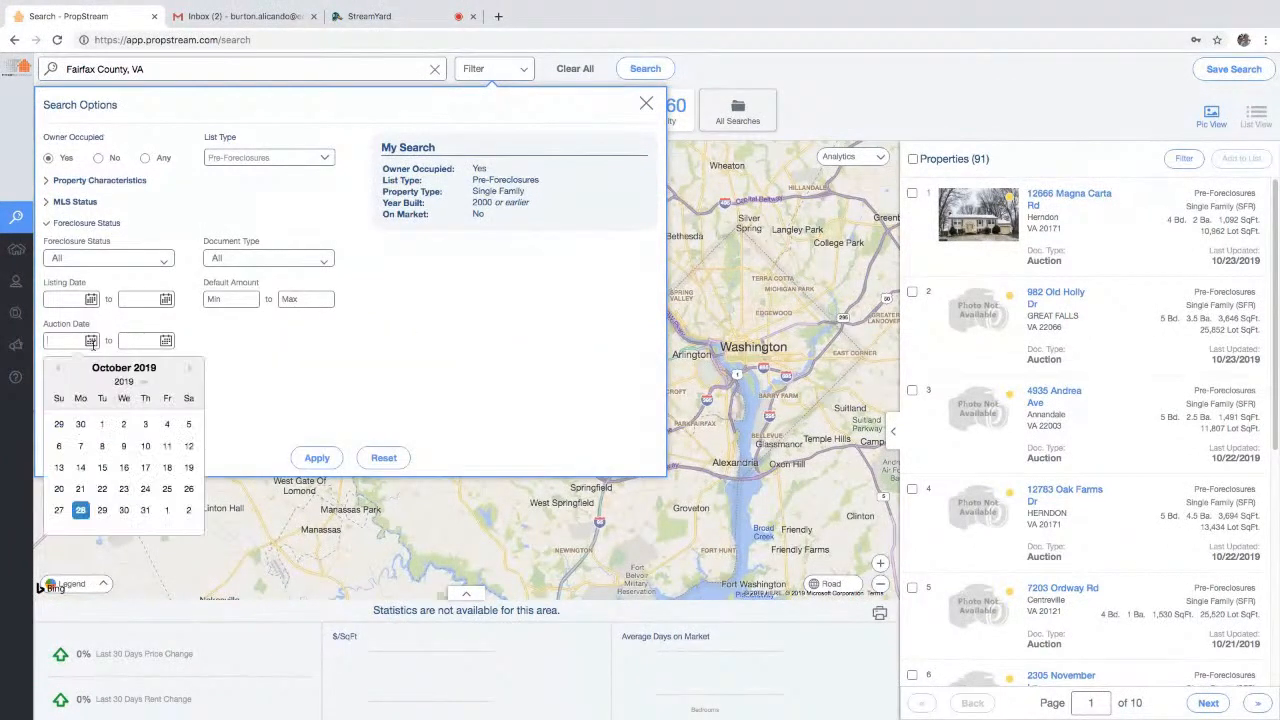
left_click(190, 369)
left_click(167, 424)
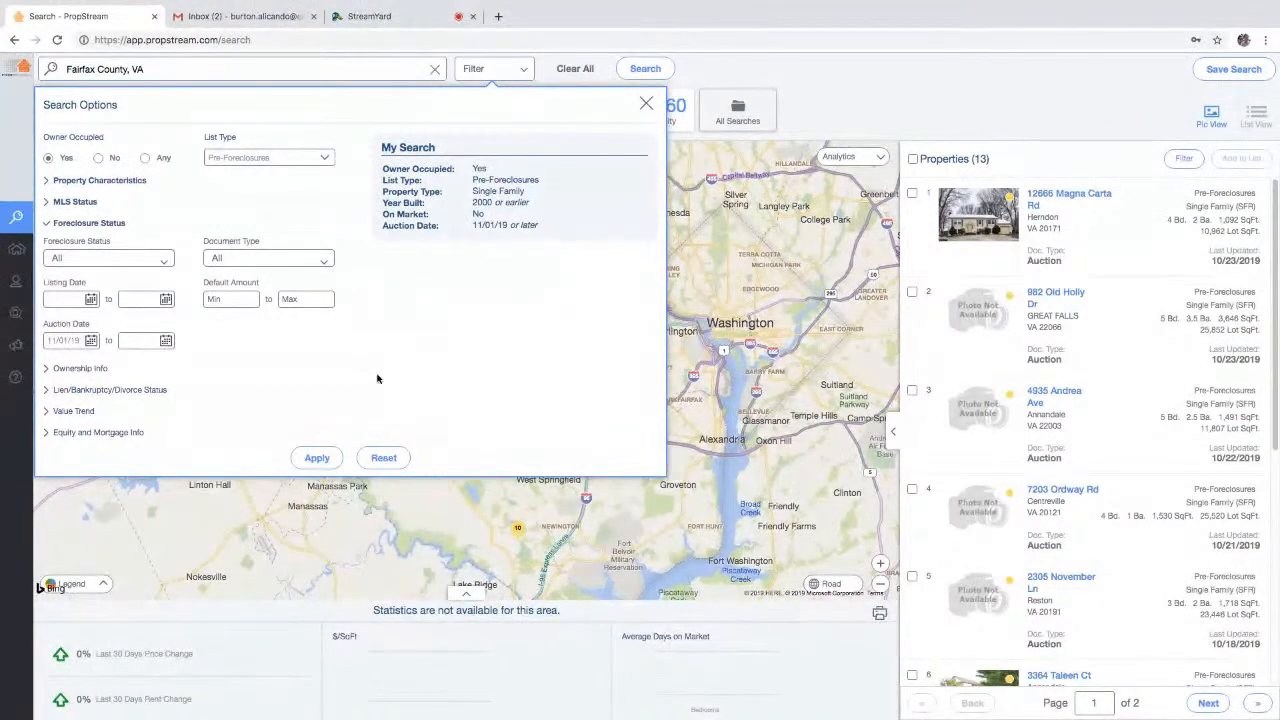
left_click(251, 262)
- Limit Owner Type to Individual with Years of Ownership Min 5
left_click(102, 369)
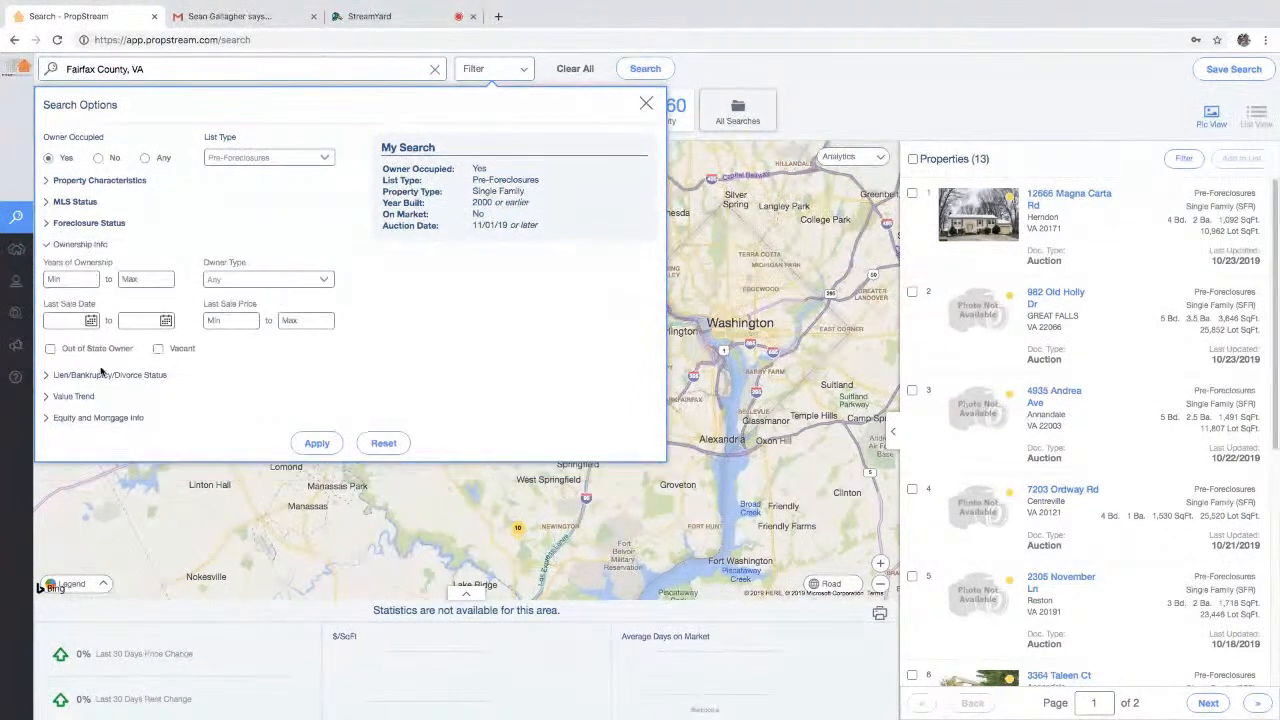
left_click(267, 280)
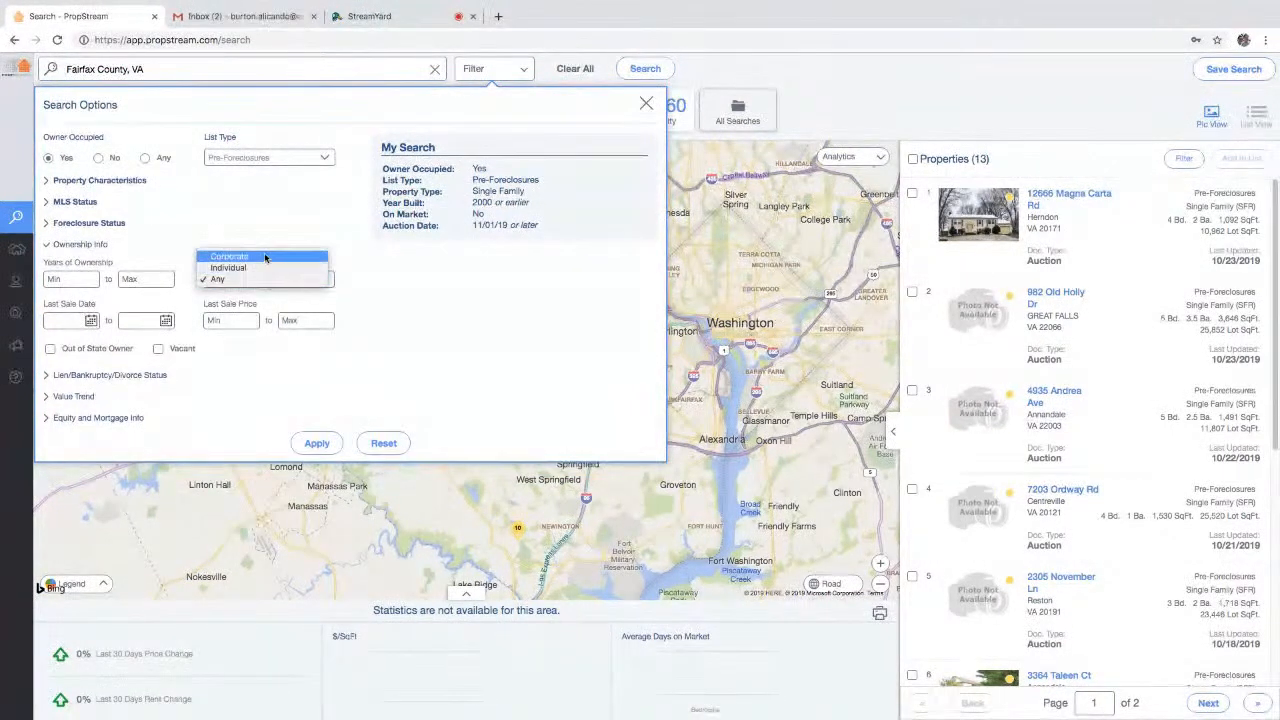
left_click(262, 268)
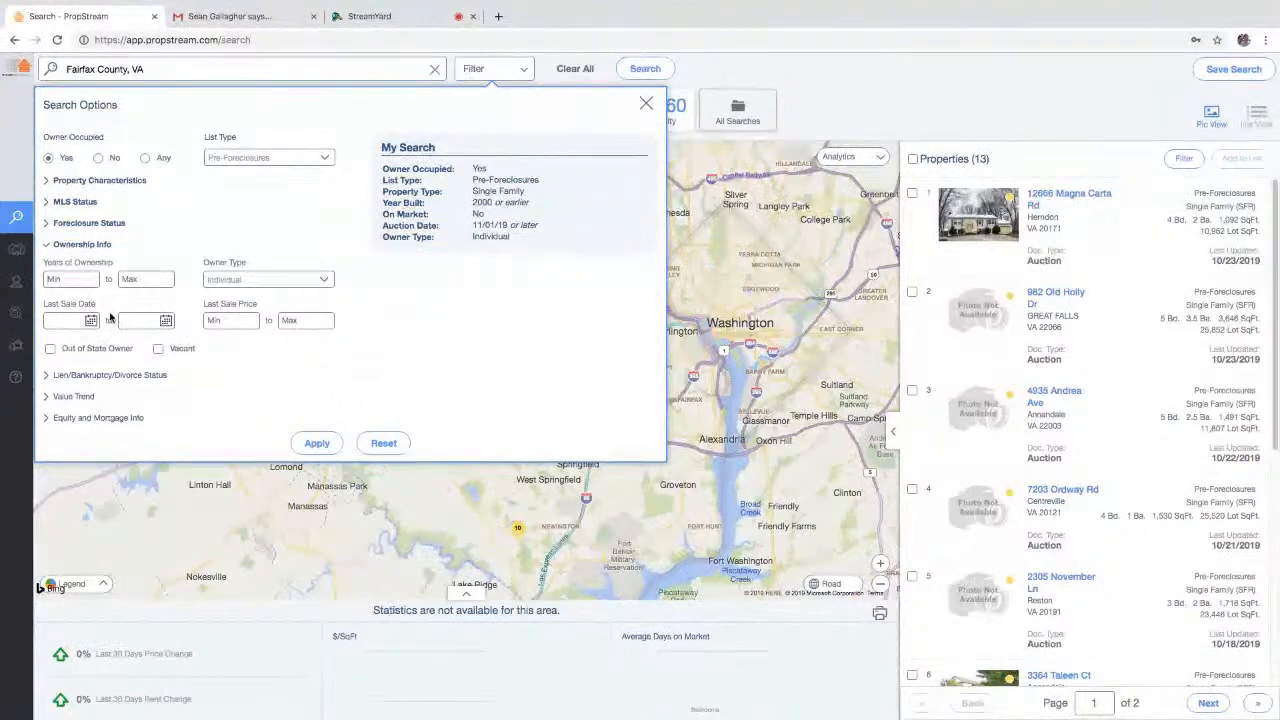
type("5")
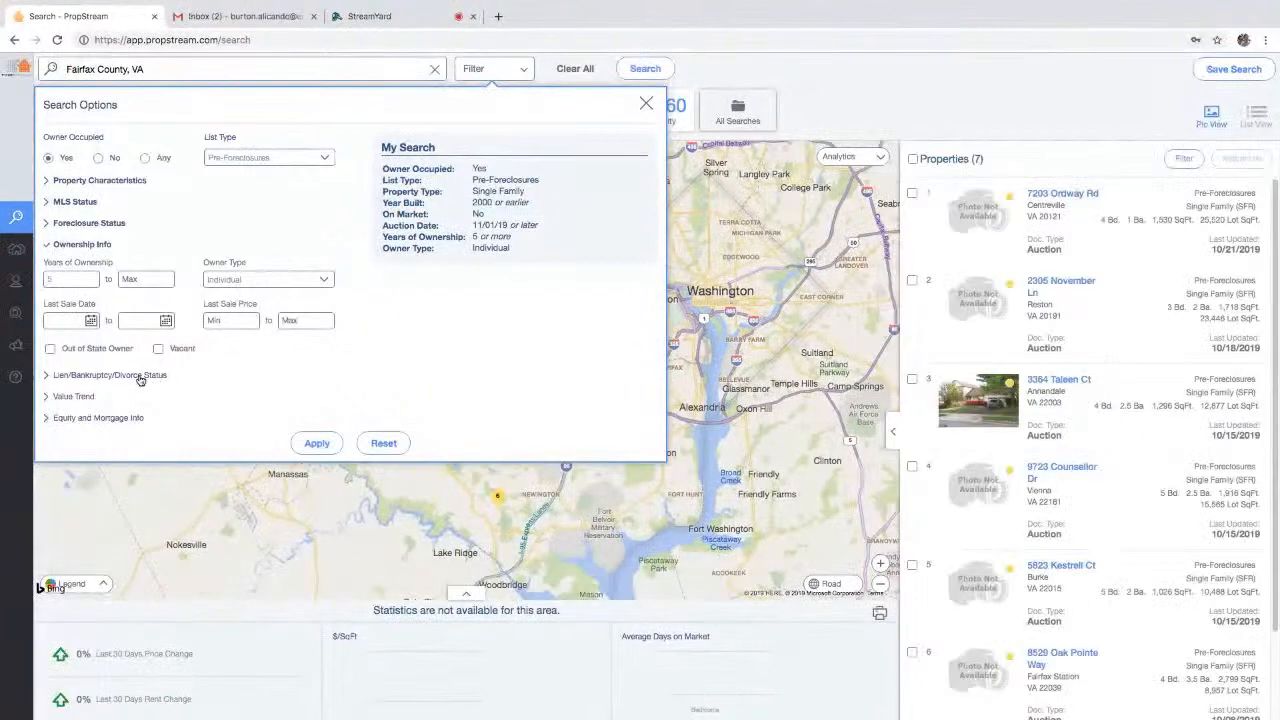
left_click(140, 377)
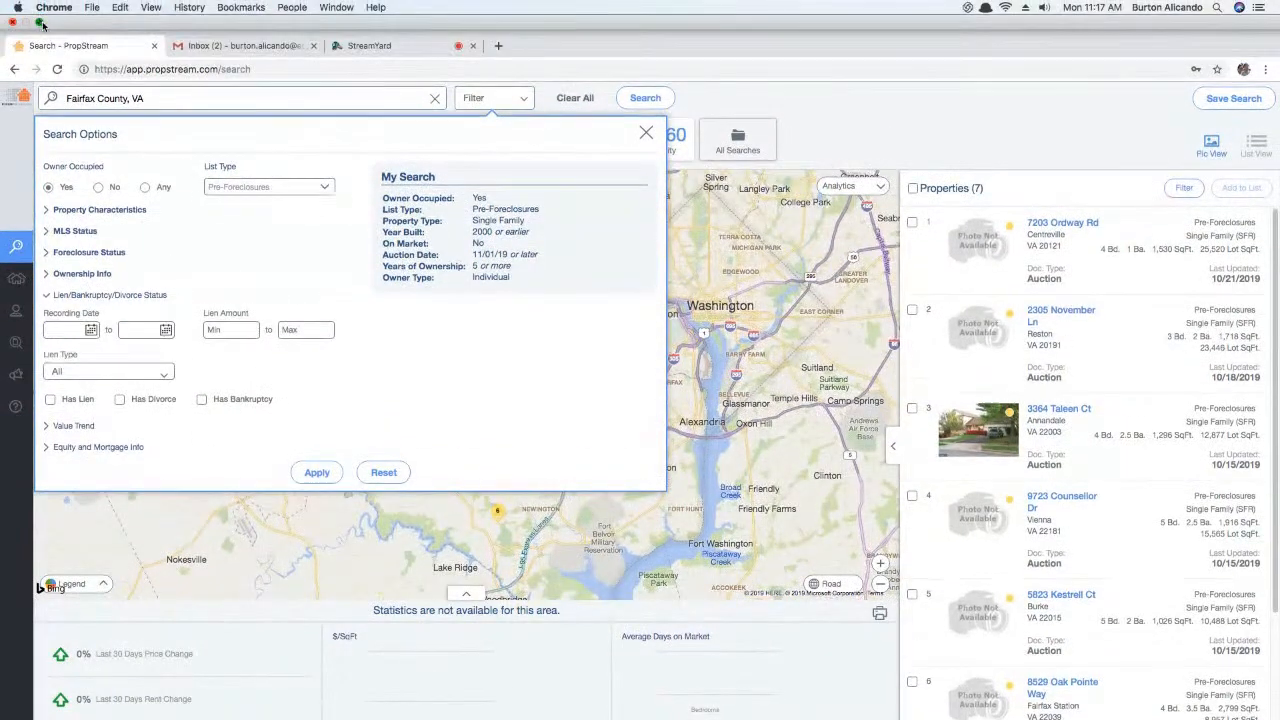
- Exit full screen to view the motivation infographic, then return to PropStream
left_click(40, 22)
left_click(1069, 495)
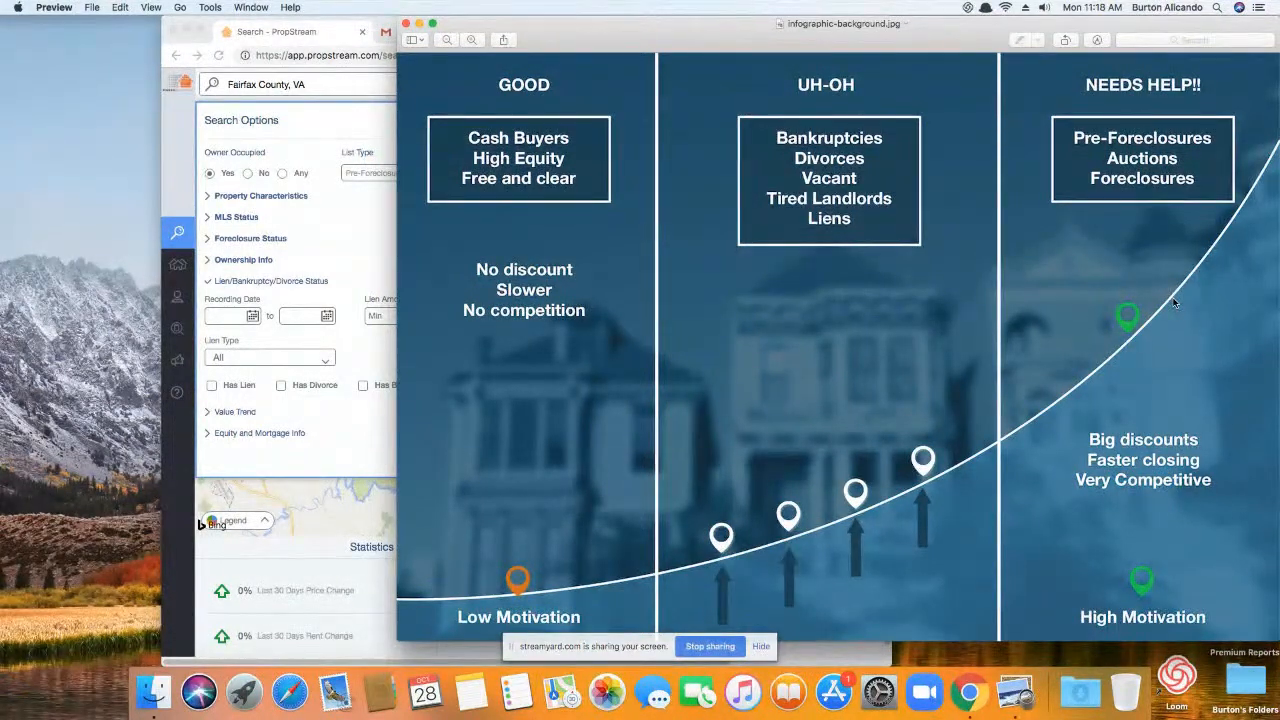
left_click(210, 232)
- Require Has Bankruptcy instead of Has Lien, trimming results to 5 properties
left_click(211, 385)
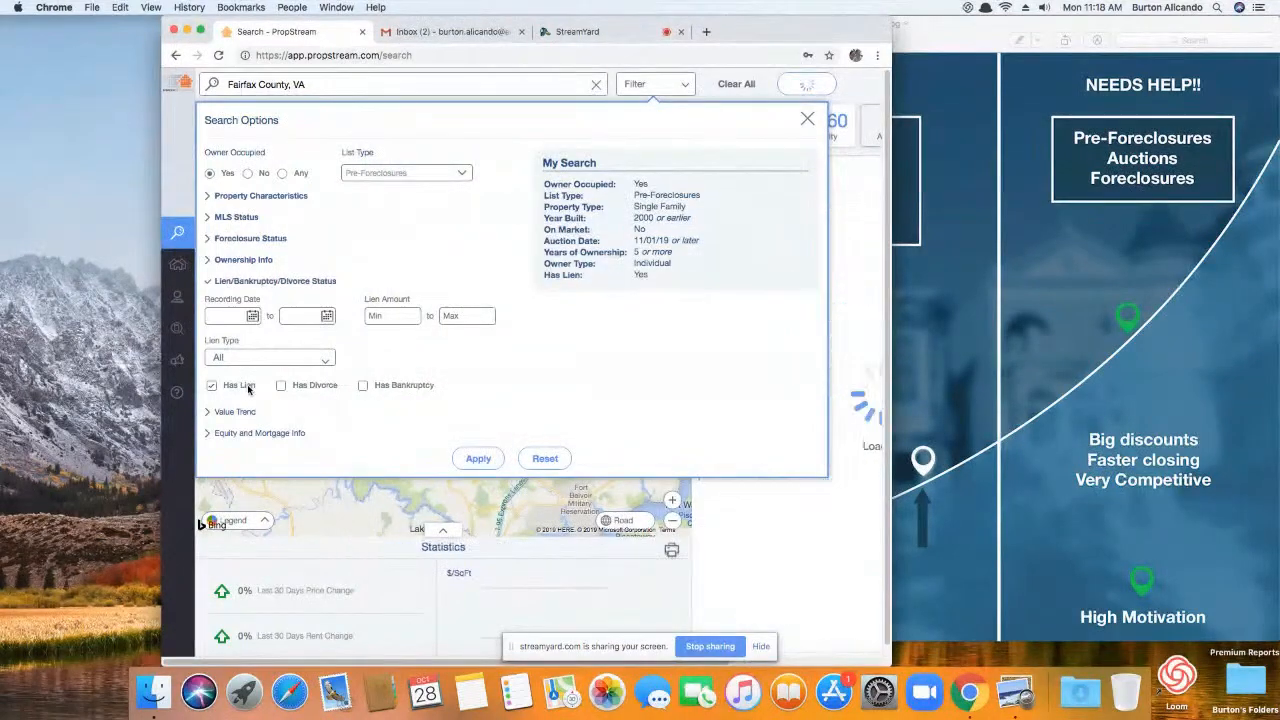
left_click(201, 31)
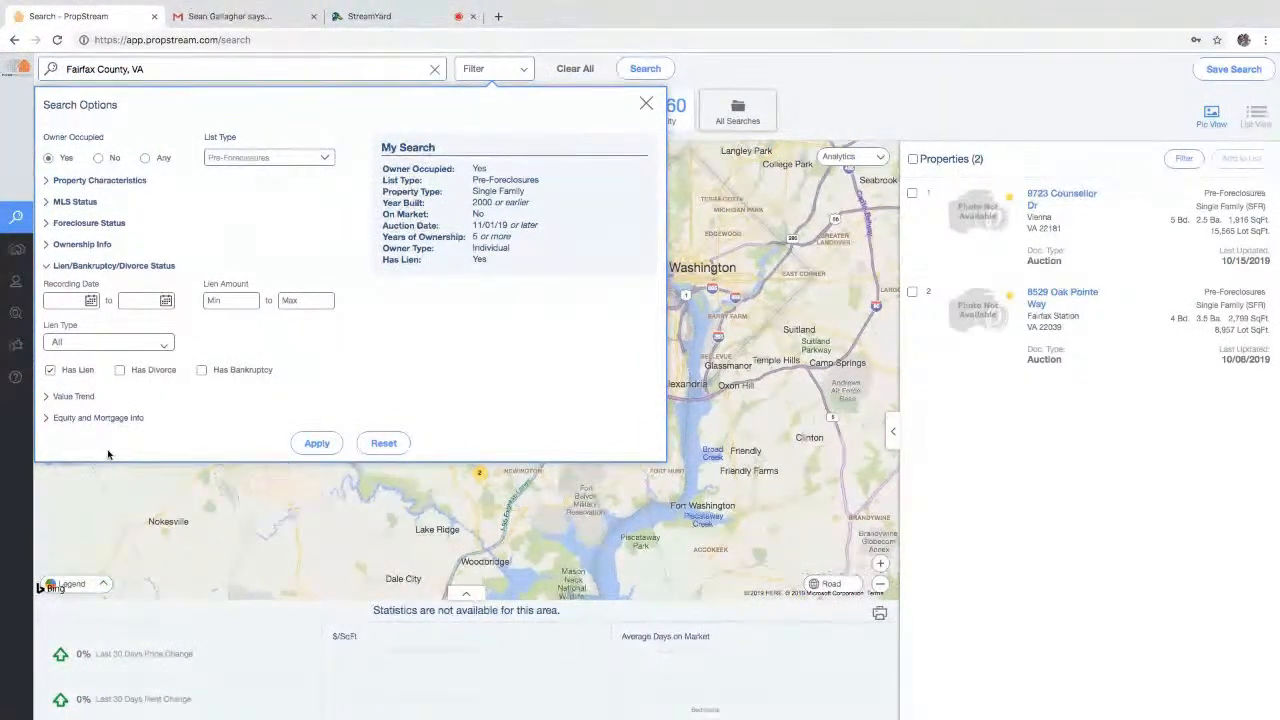
left_click(80, 371)
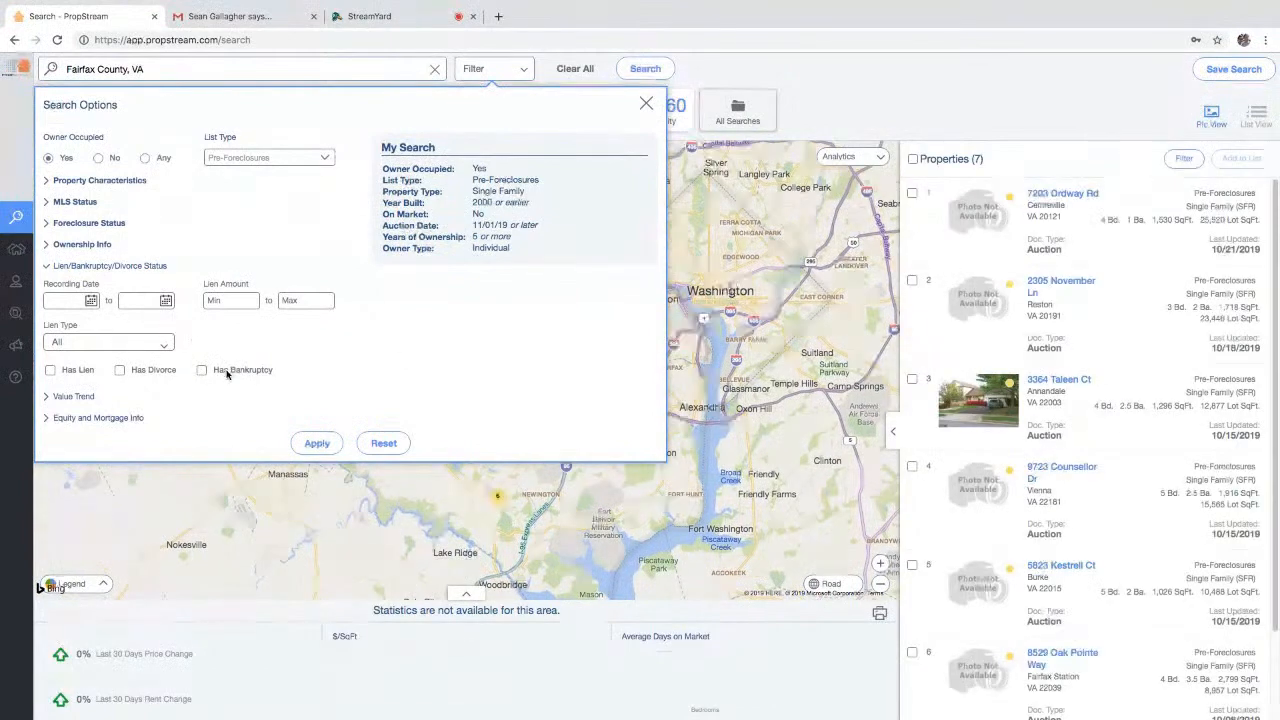
left_click(228, 370)
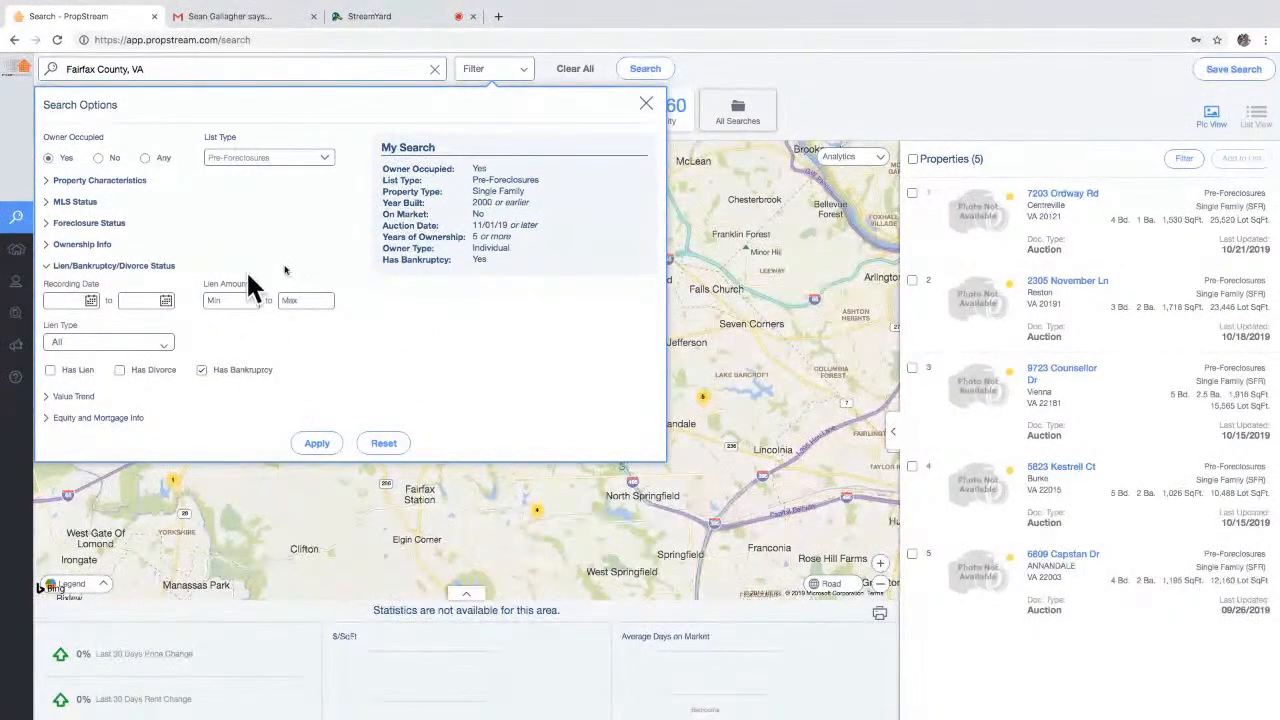
left_click(100, 397)
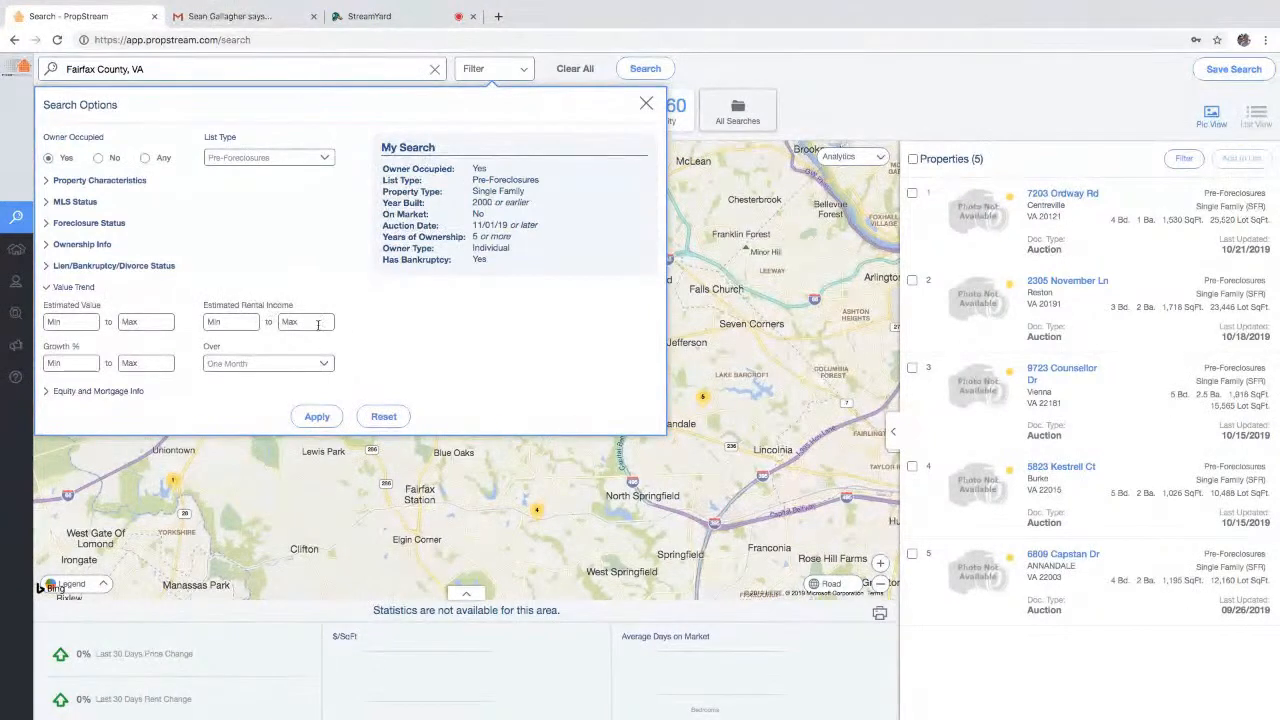
left_click(97, 391)
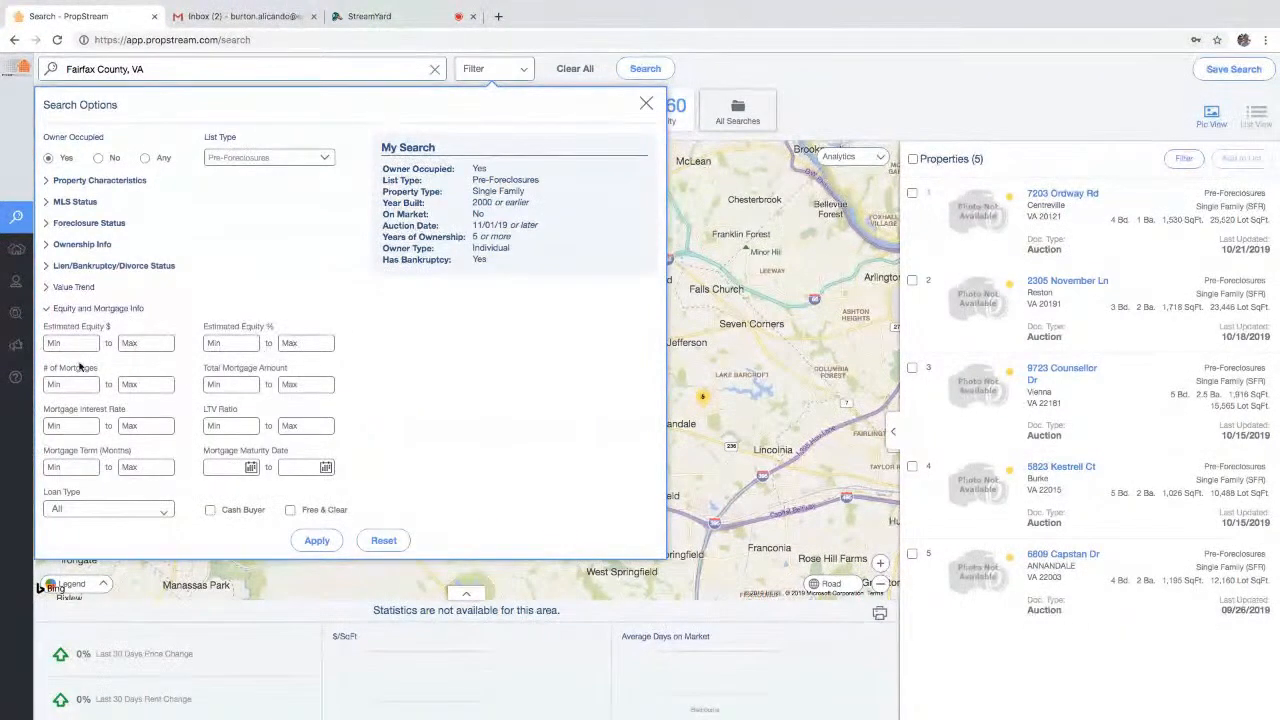
left_click(217, 342)
type("50")
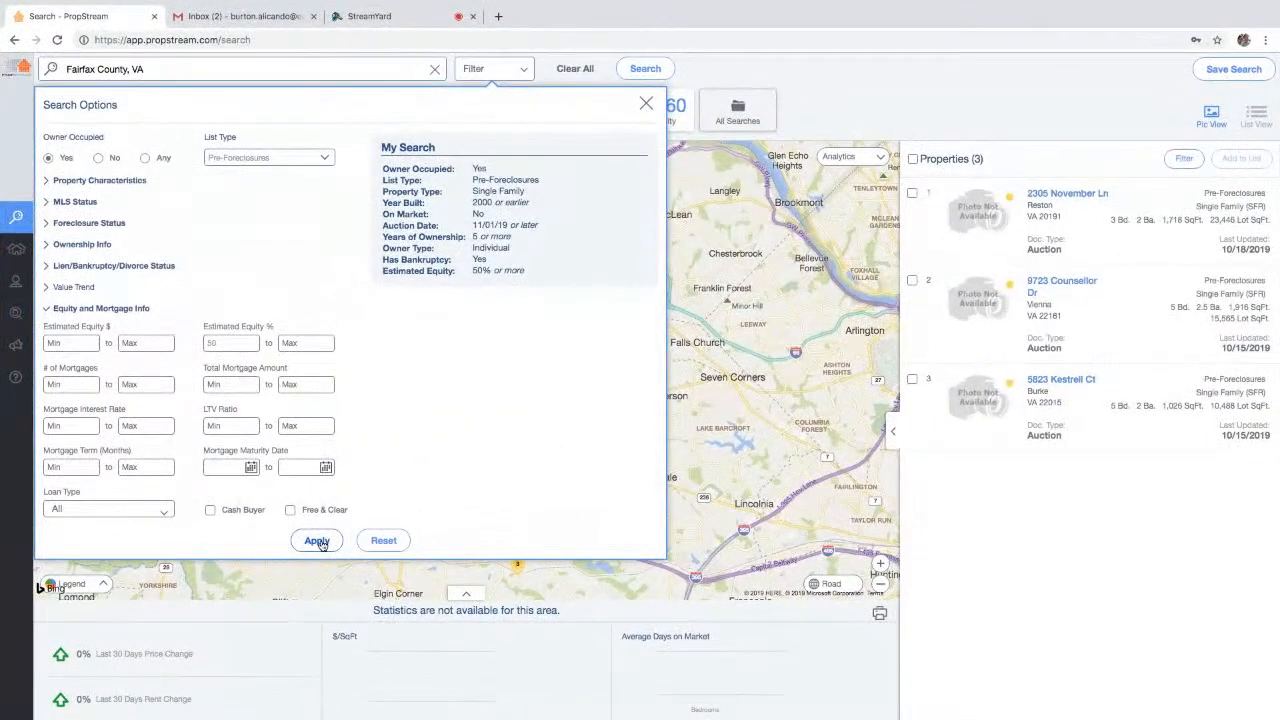
left_click(498, 505)
left_click(1068, 194)
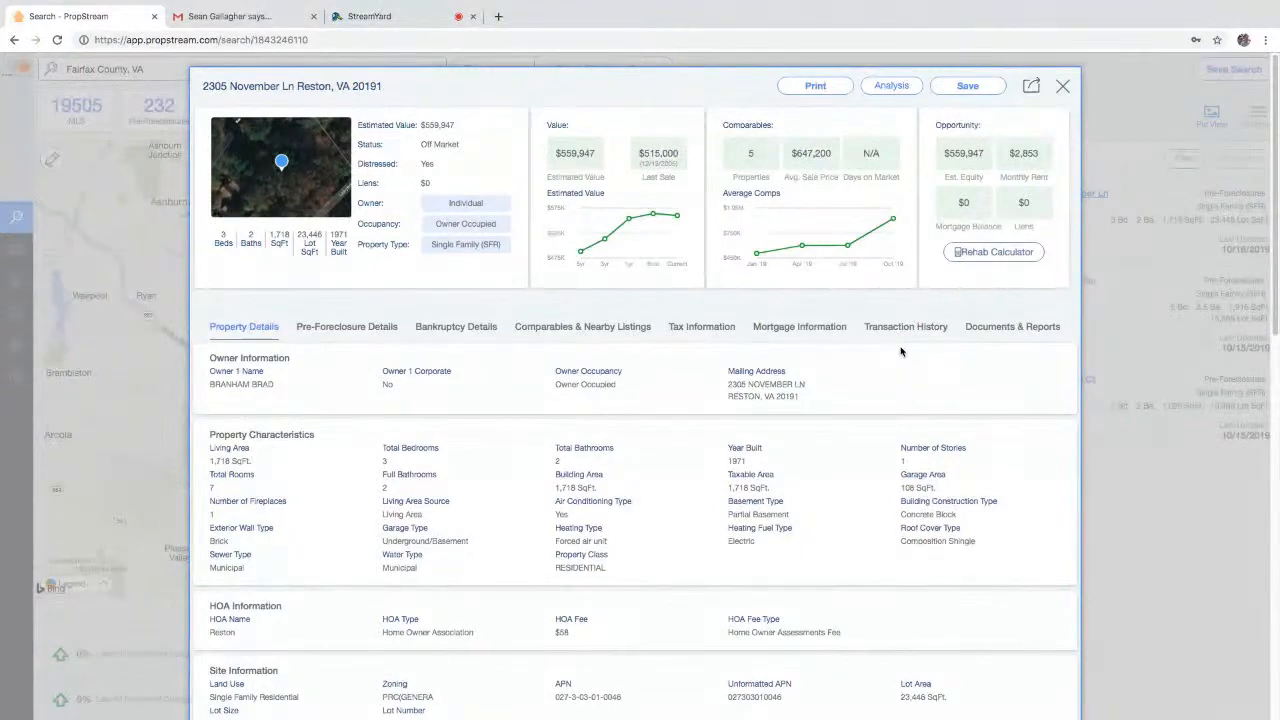
left_click(1183, 500)
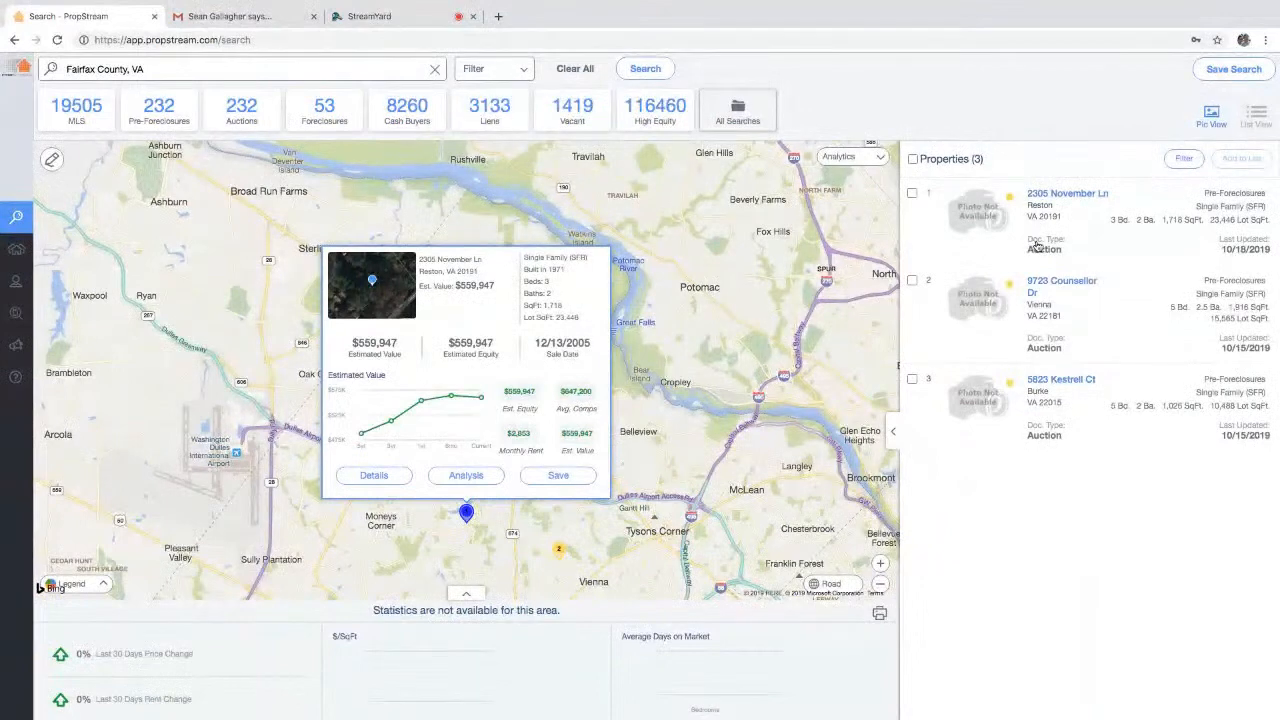
left_click(1048, 193)
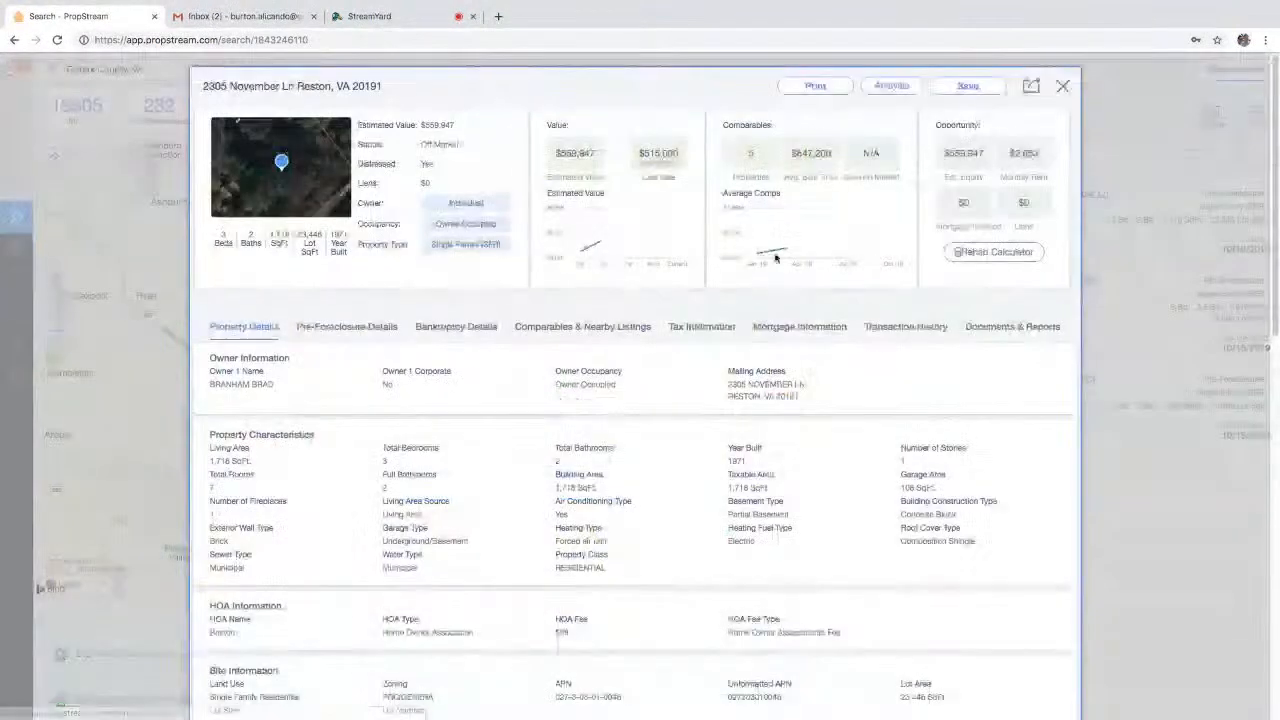
left_click(420, 327)
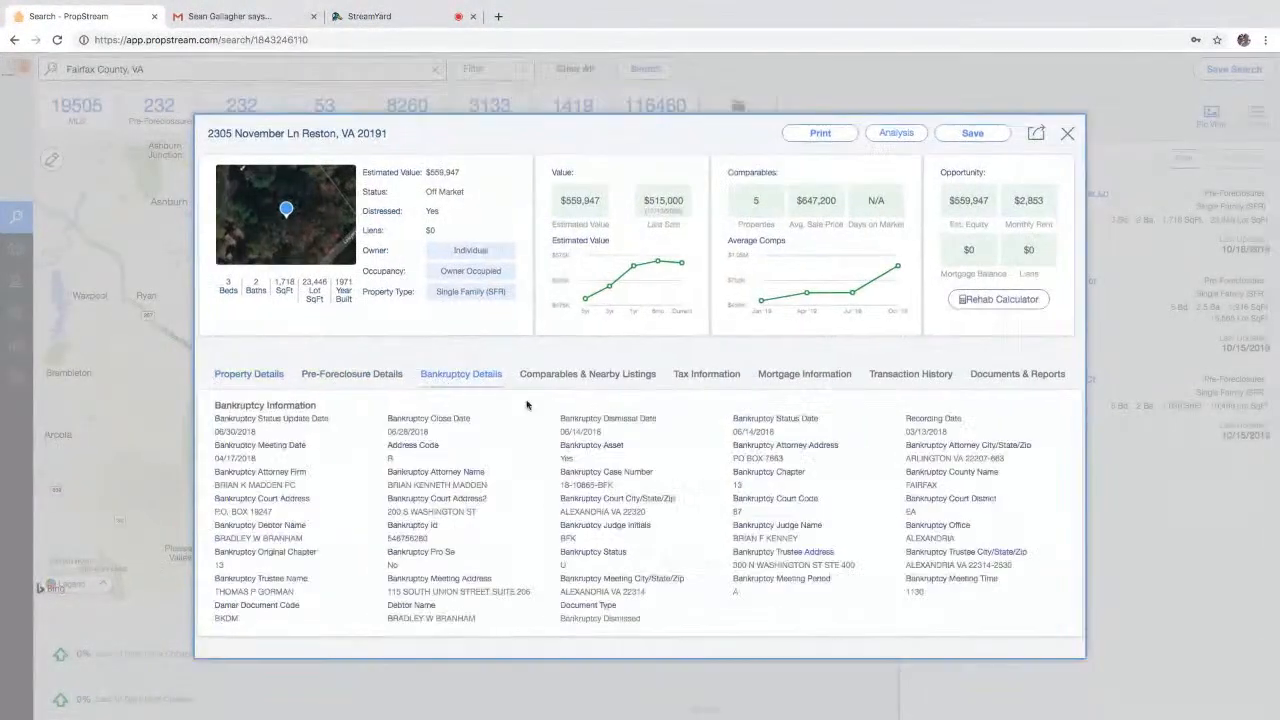
left_click_drag(640, 619, 622, 626)
left_click(1067, 133)
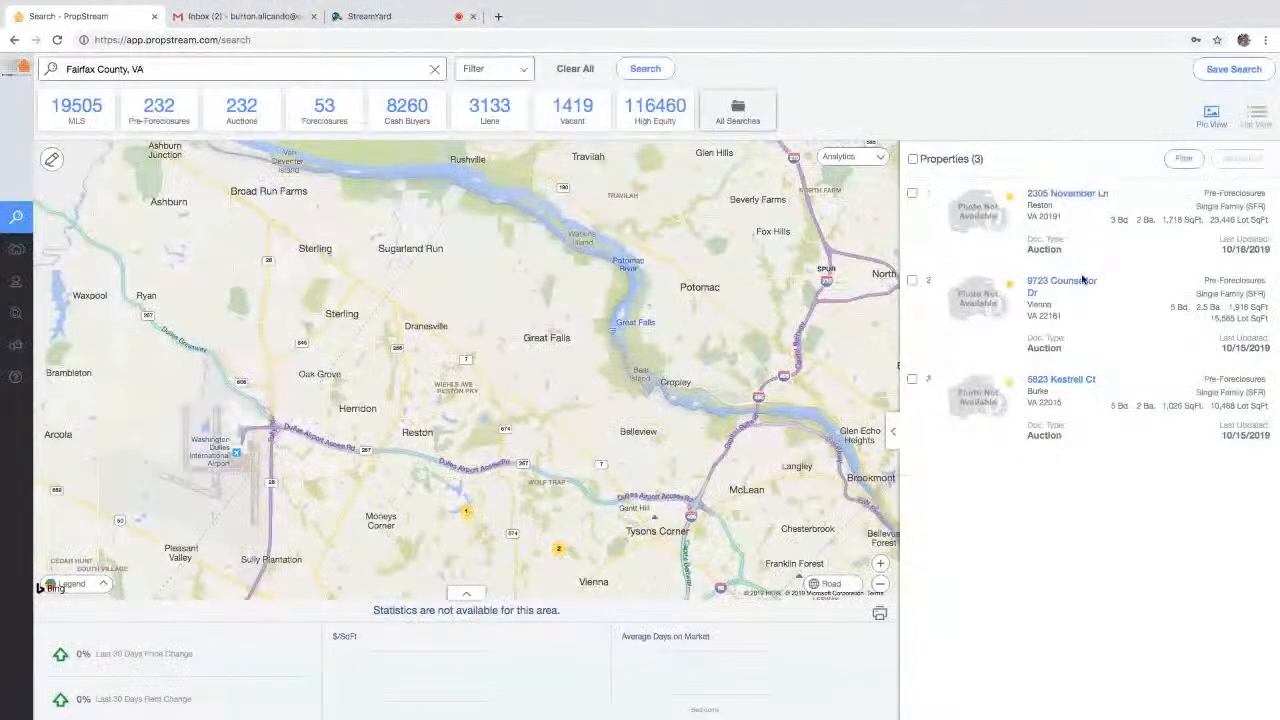
left_click(1079, 289)
left_click_drag(992, 203, 941, 204)
left_click(1043, 220)
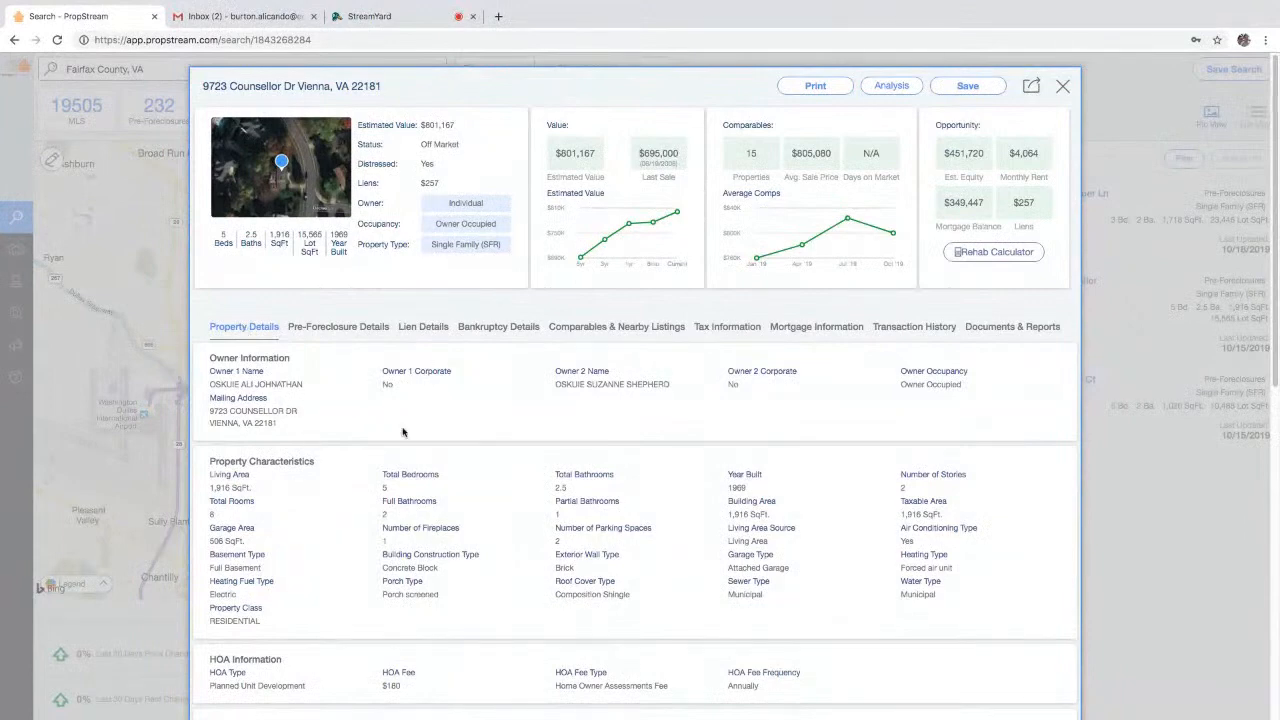
- Review the $695,000 last sale, 360-month first mortgage terms and $349,447 balance
scroll(262, 679, "down", 4)
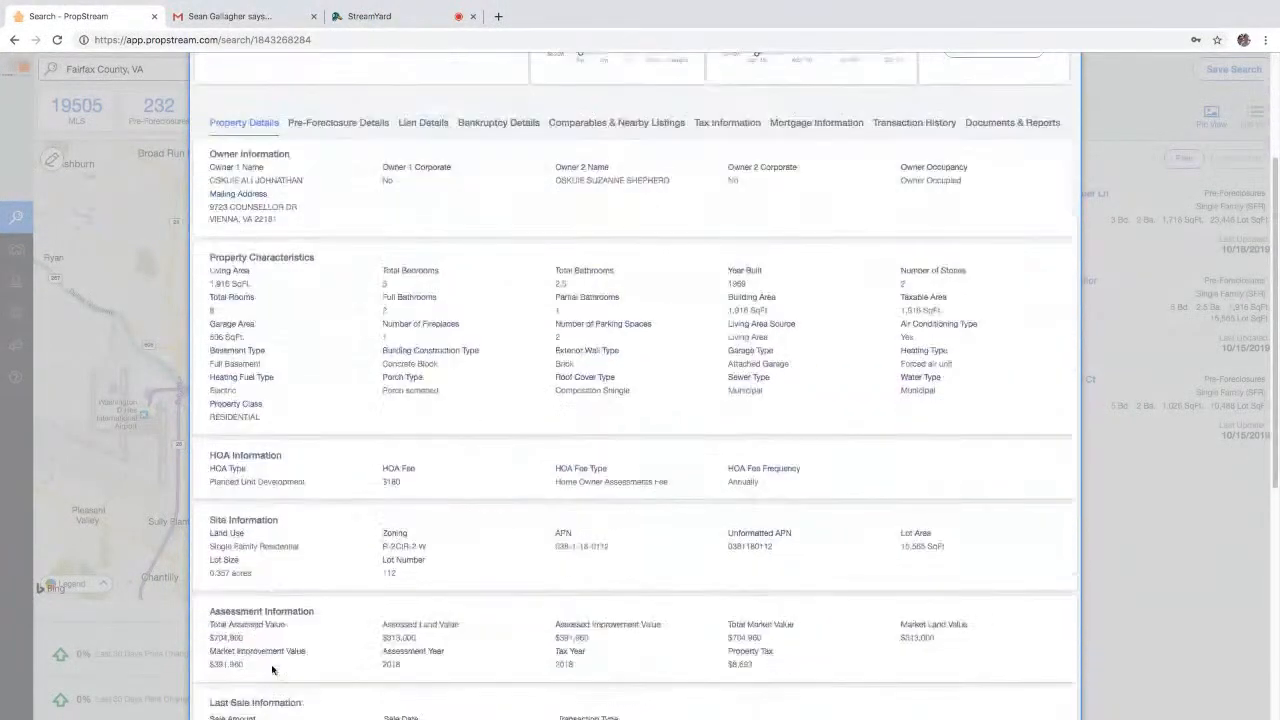
scroll(249, 555, "down", 3)
left_click_drag(500, 589, 220, 533)
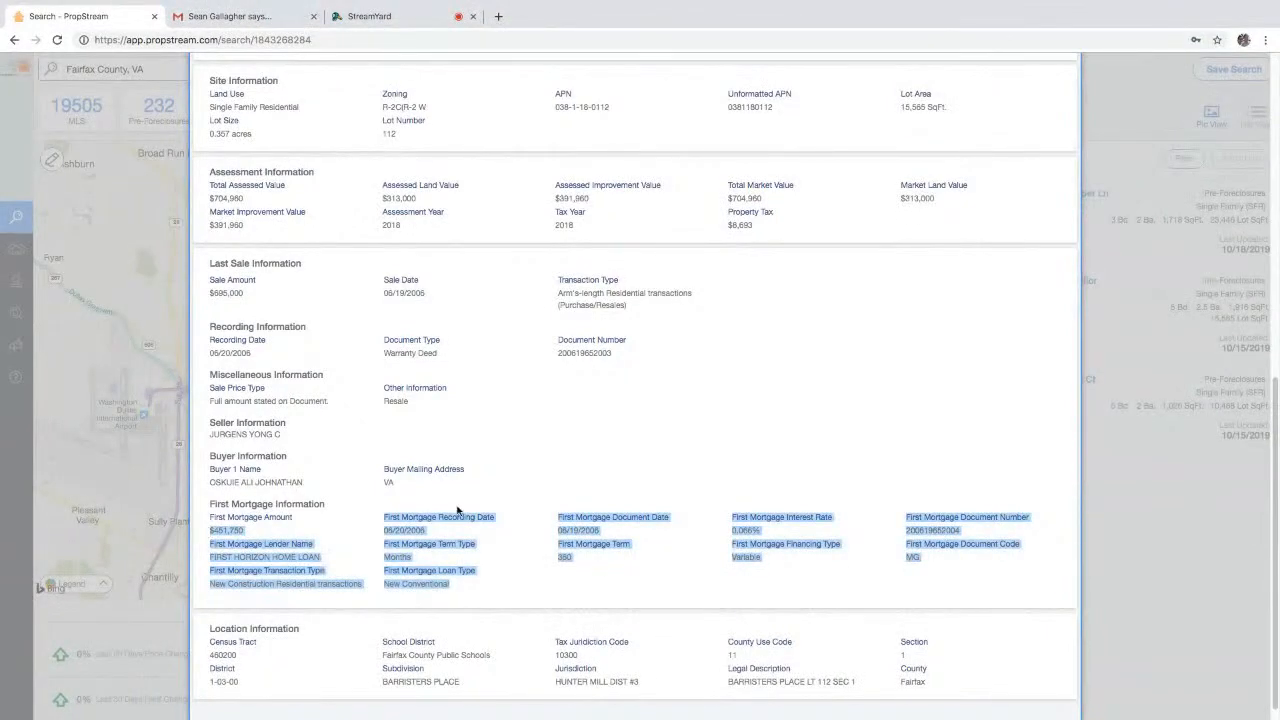
left_click(479, 563)
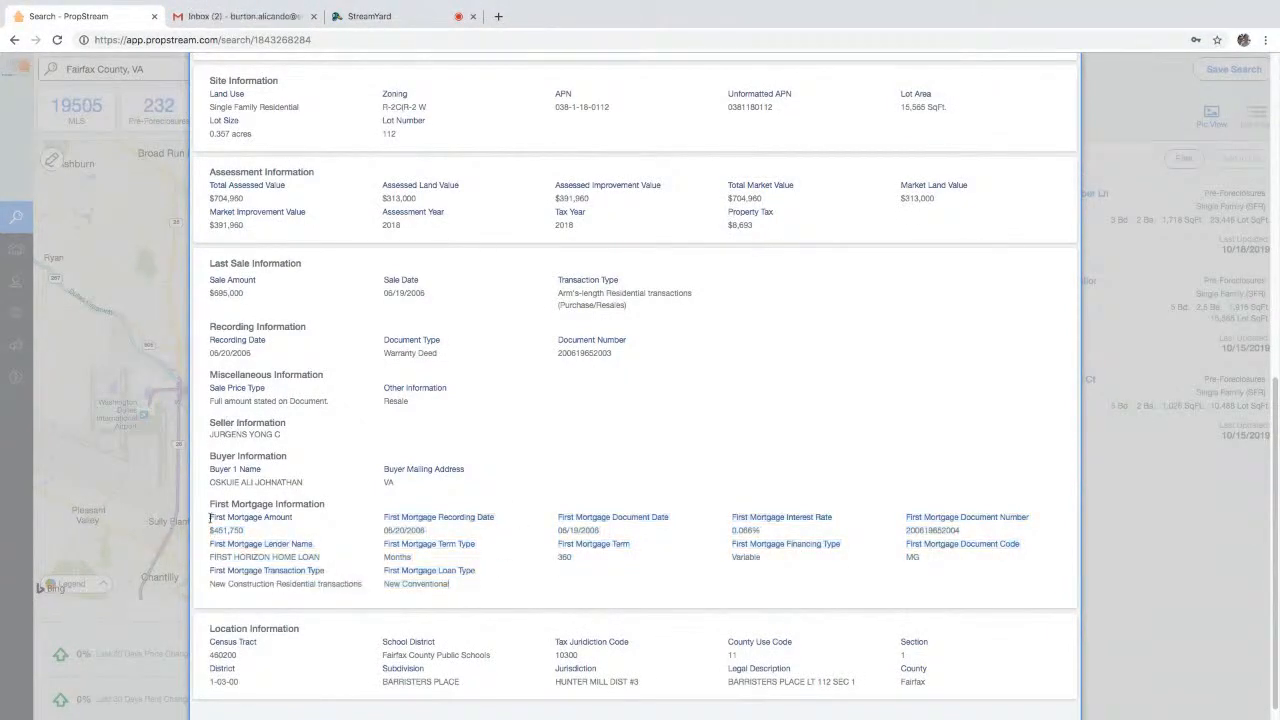
left_click_drag(250, 294, 211, 293)
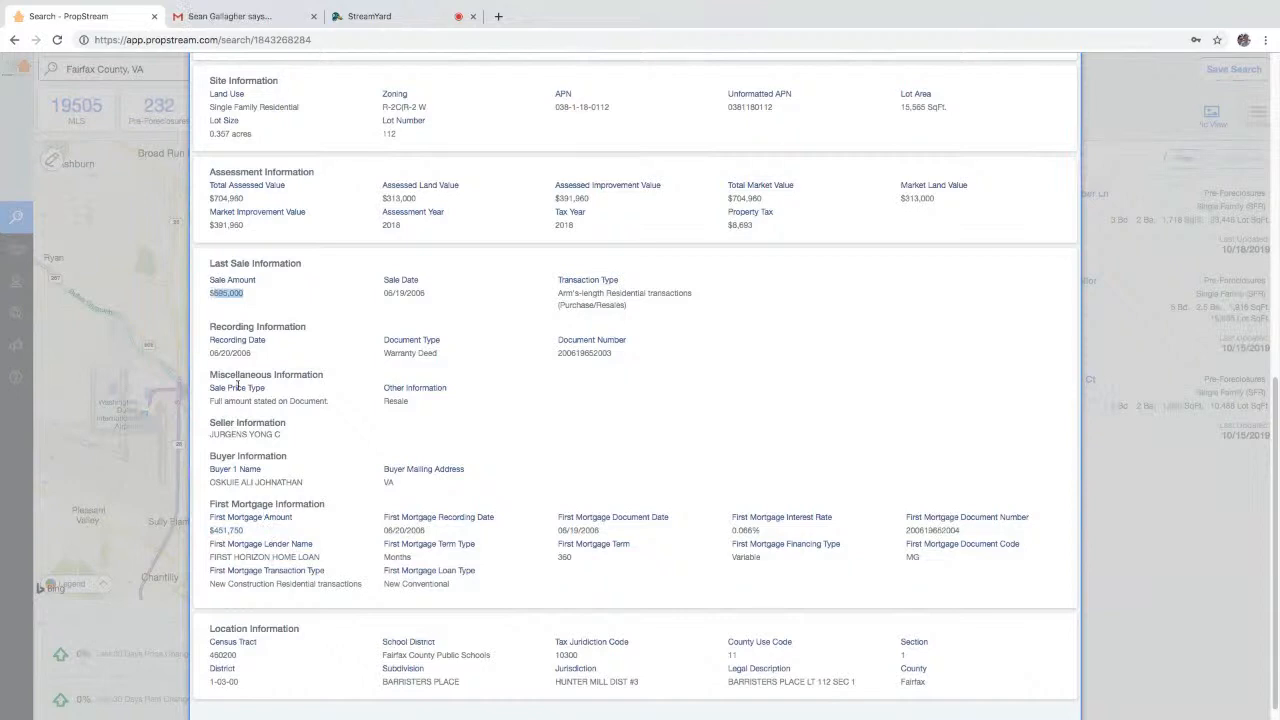
left_click_drag(250, 530, 212, 531)
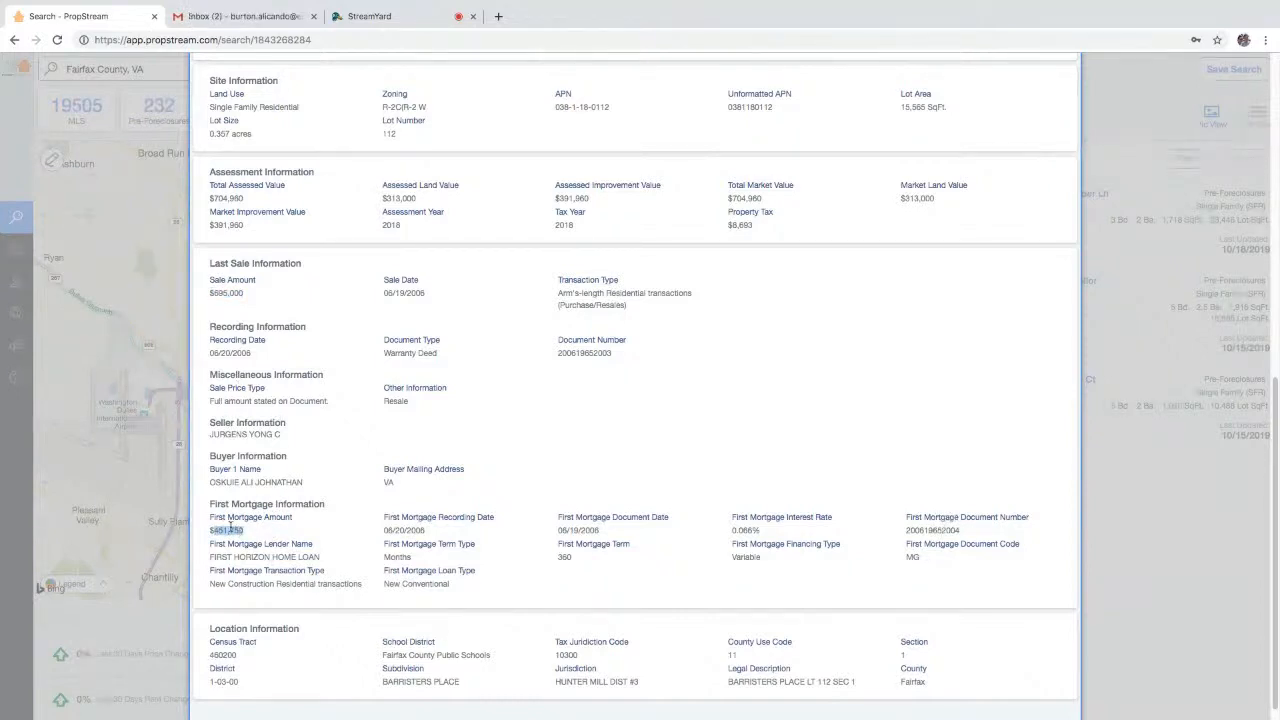
left_click_drag(458, 531, 378, 531)
left_click_drag(758, 530, 738, 531)
left_click_drag(614, 559, 546, 562)
scroll(731, 343, "up", 10)
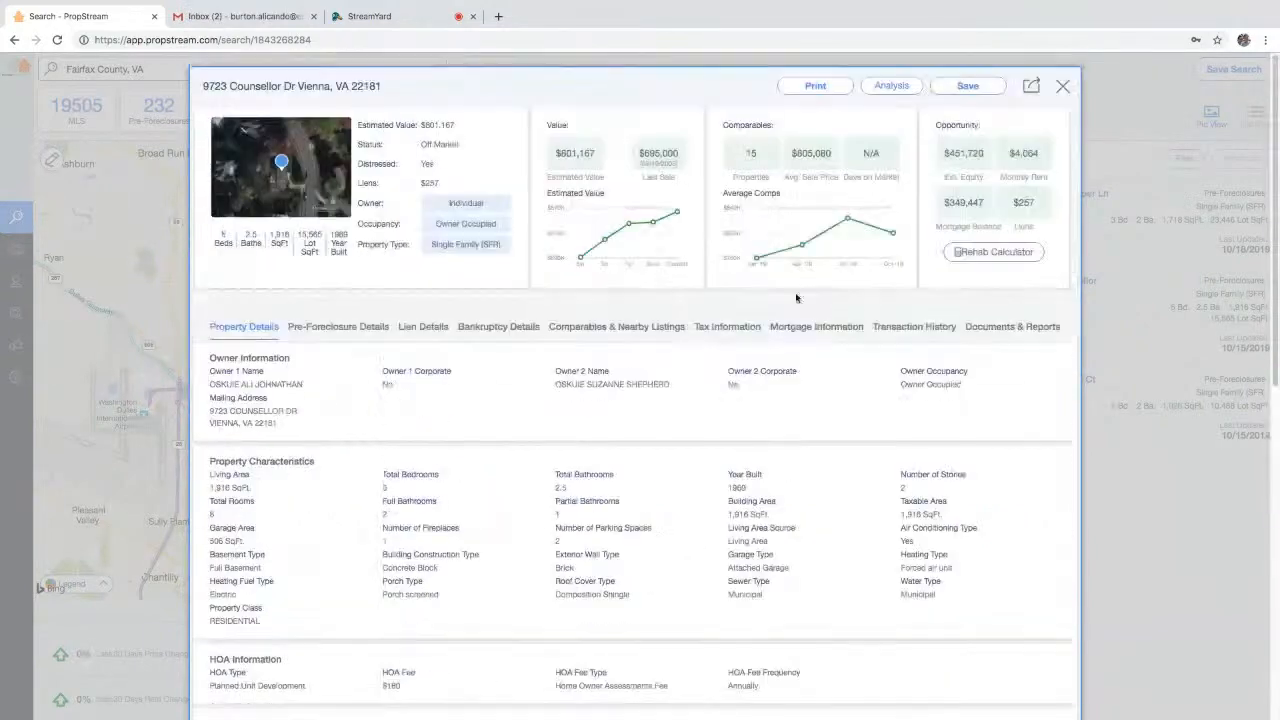
left_click_drag(944, 203, 987, 205)
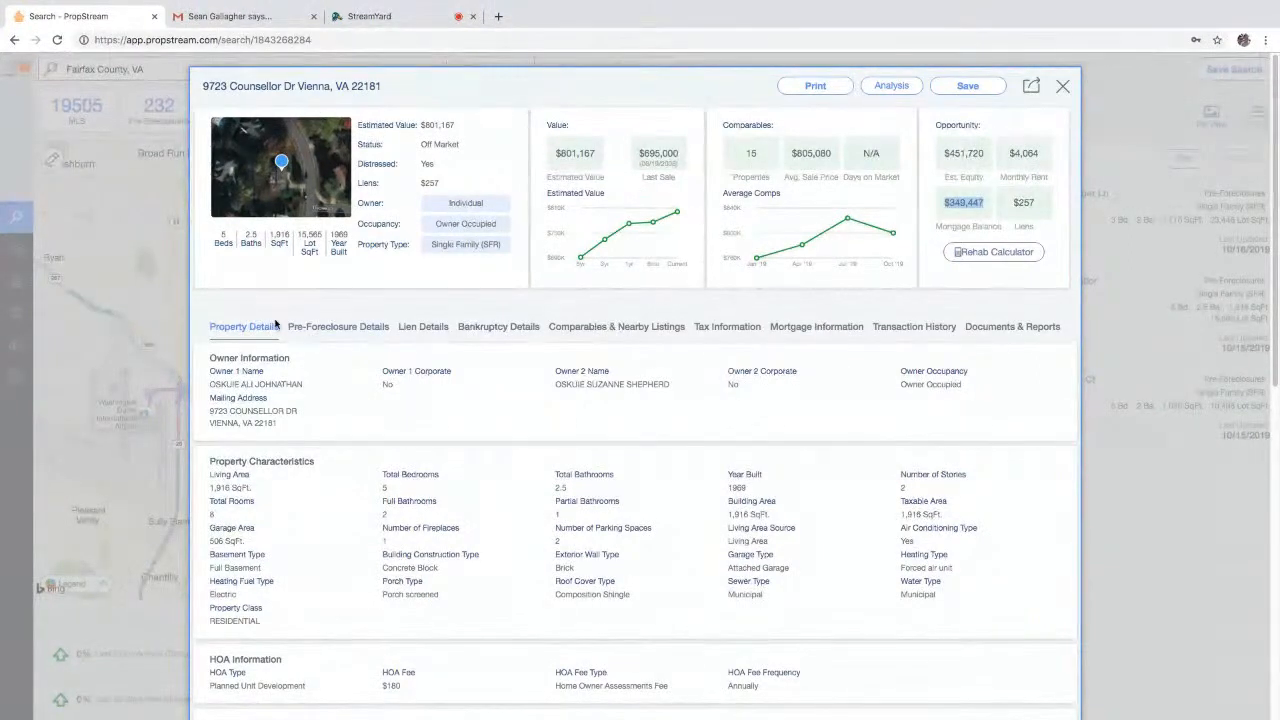
- Check the auction date, Abstract of Judgment lien and Bankruptcy Dismissed record, then show comparables
left_click(340, 332)
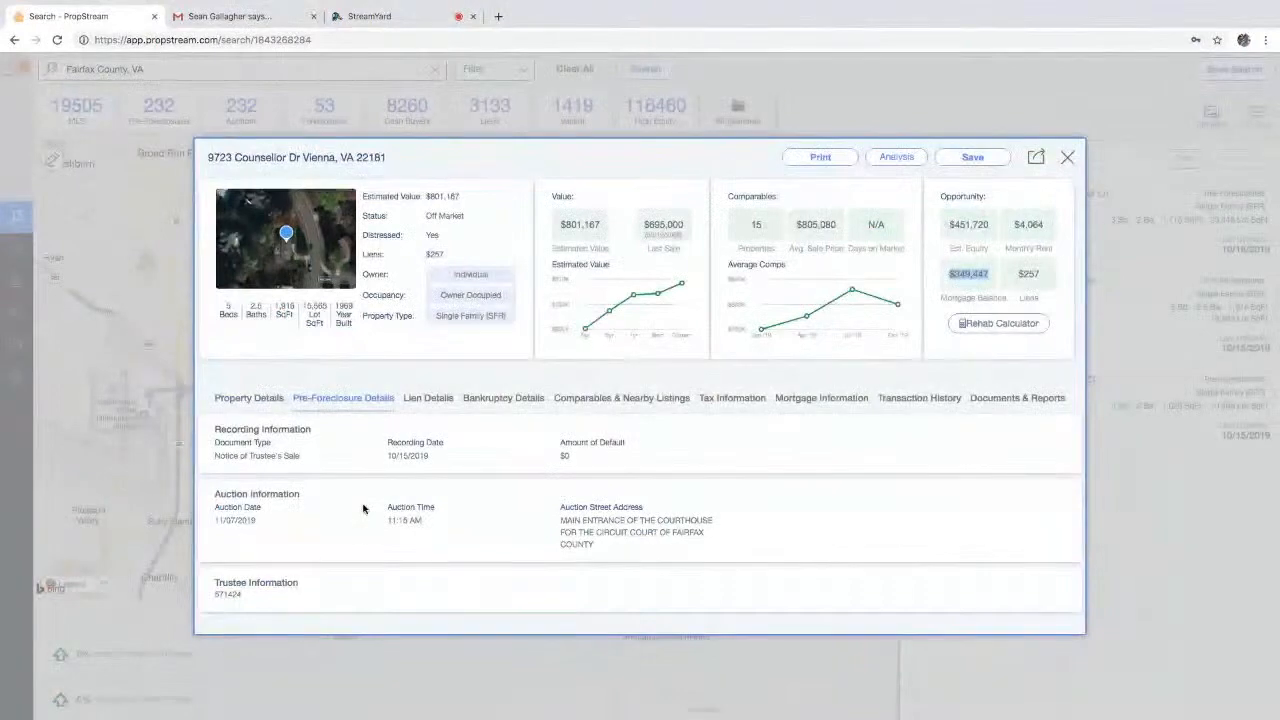
left_click_drag(257, 521, 221, 520)
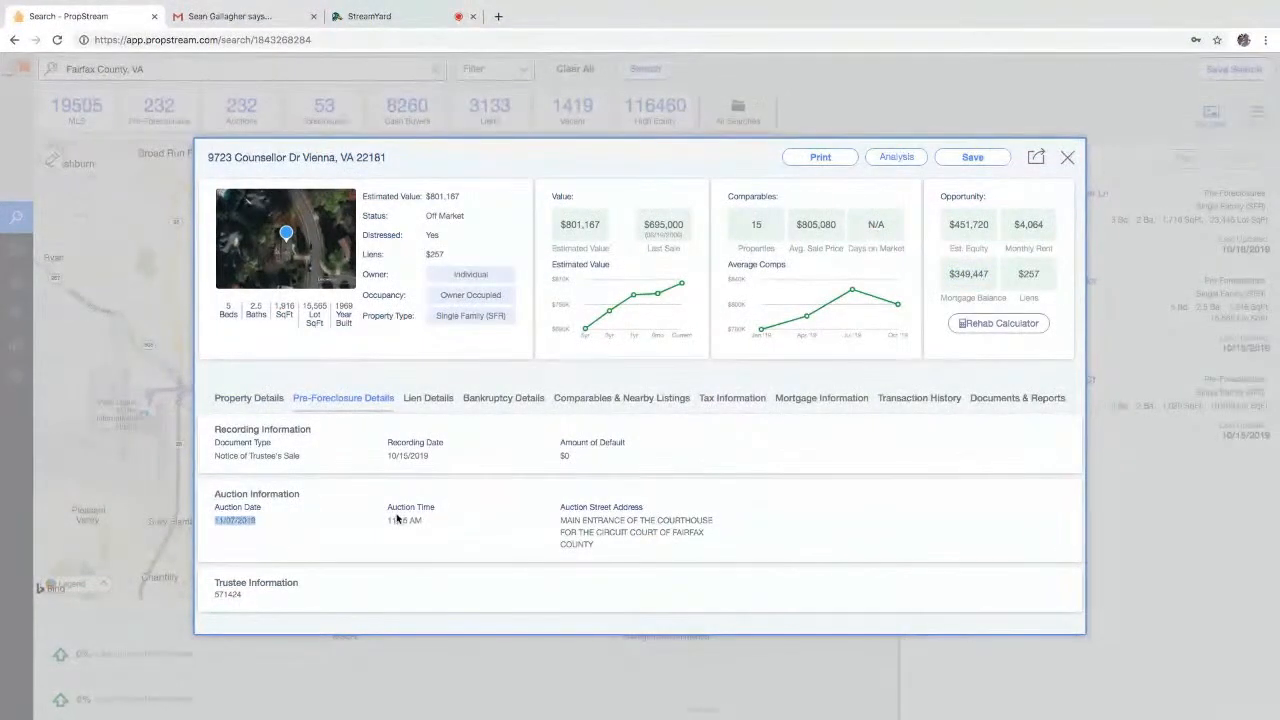
left_click(421, 400)
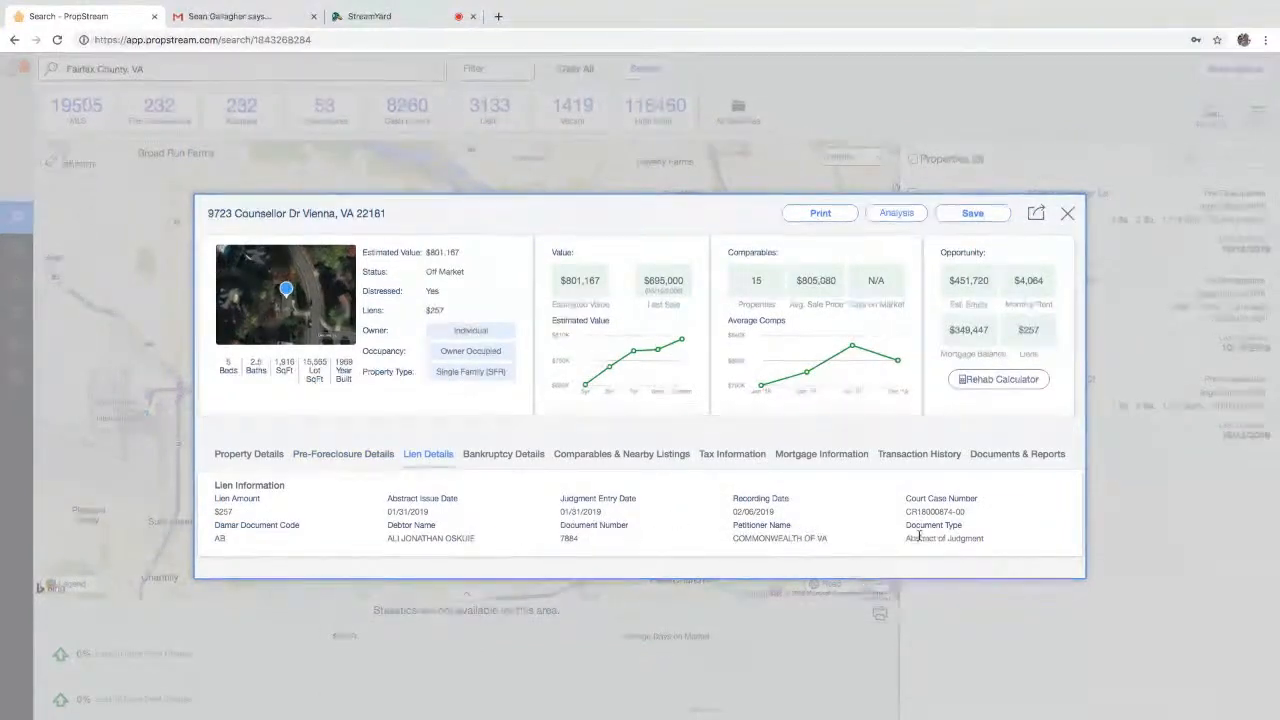
left_click_drag(906, 538, 990, 538)
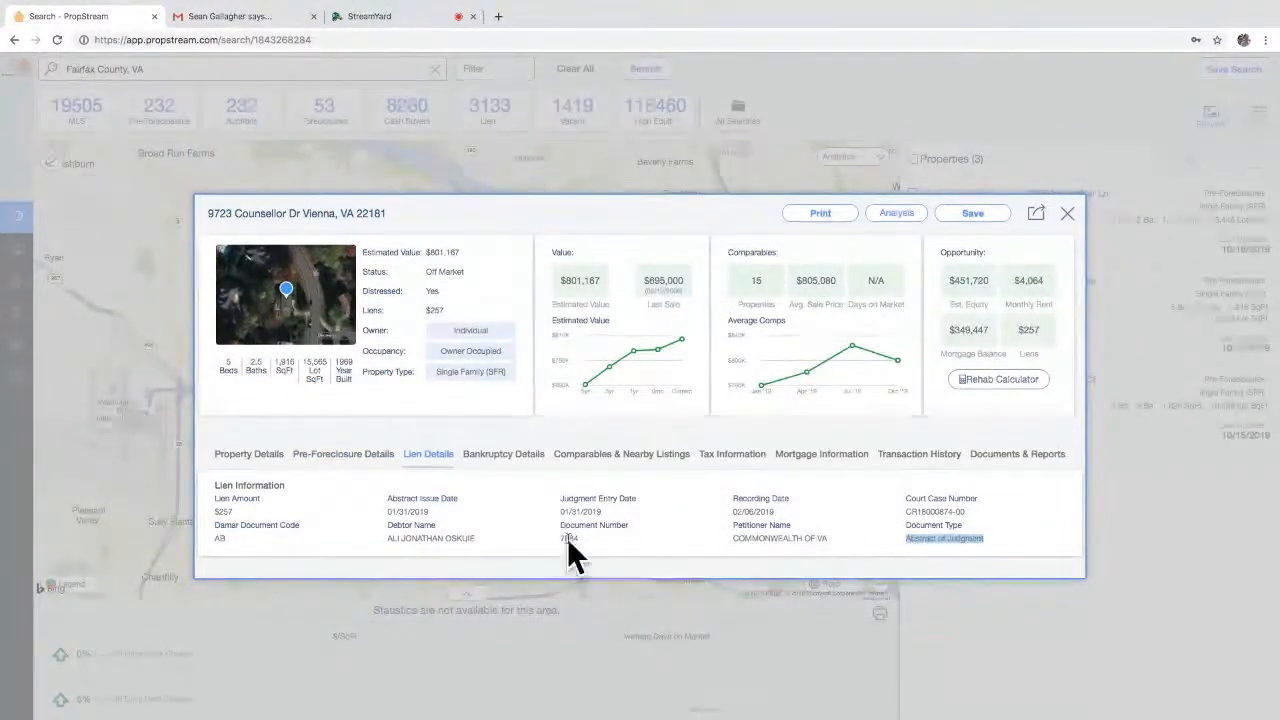
left_click(508, 454)
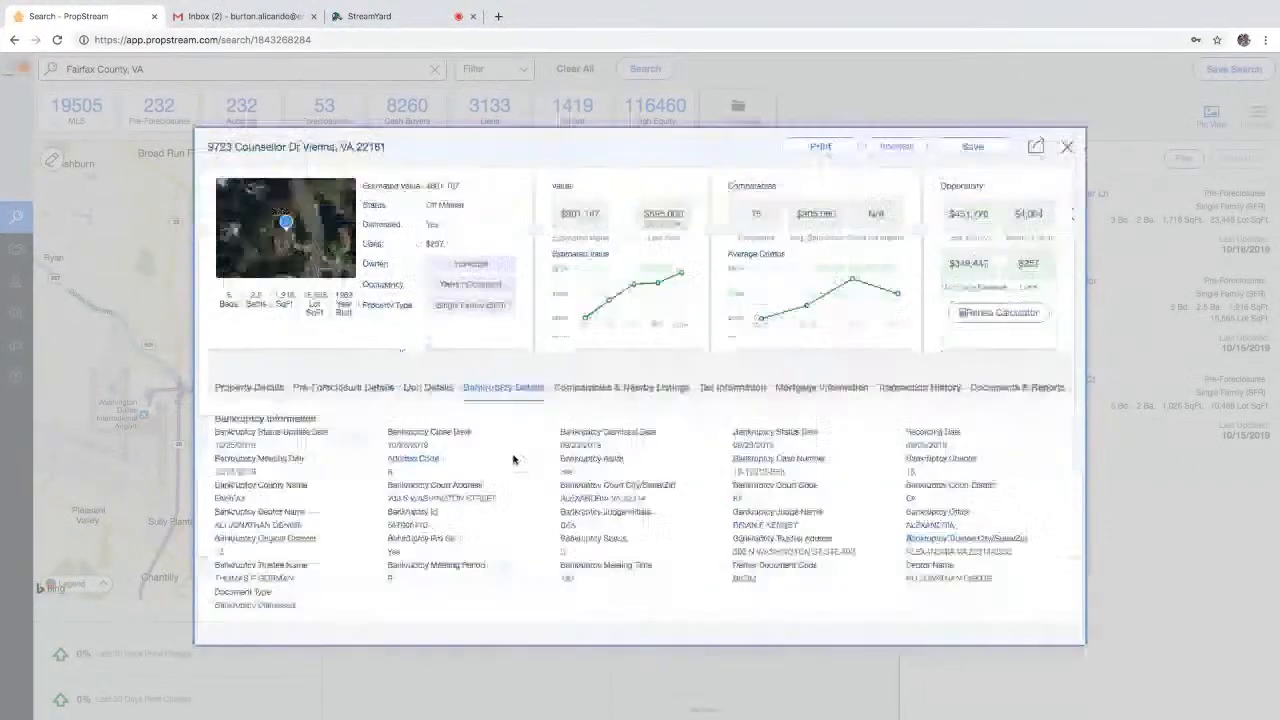
left_click_drag(298, 606, 240, 605)
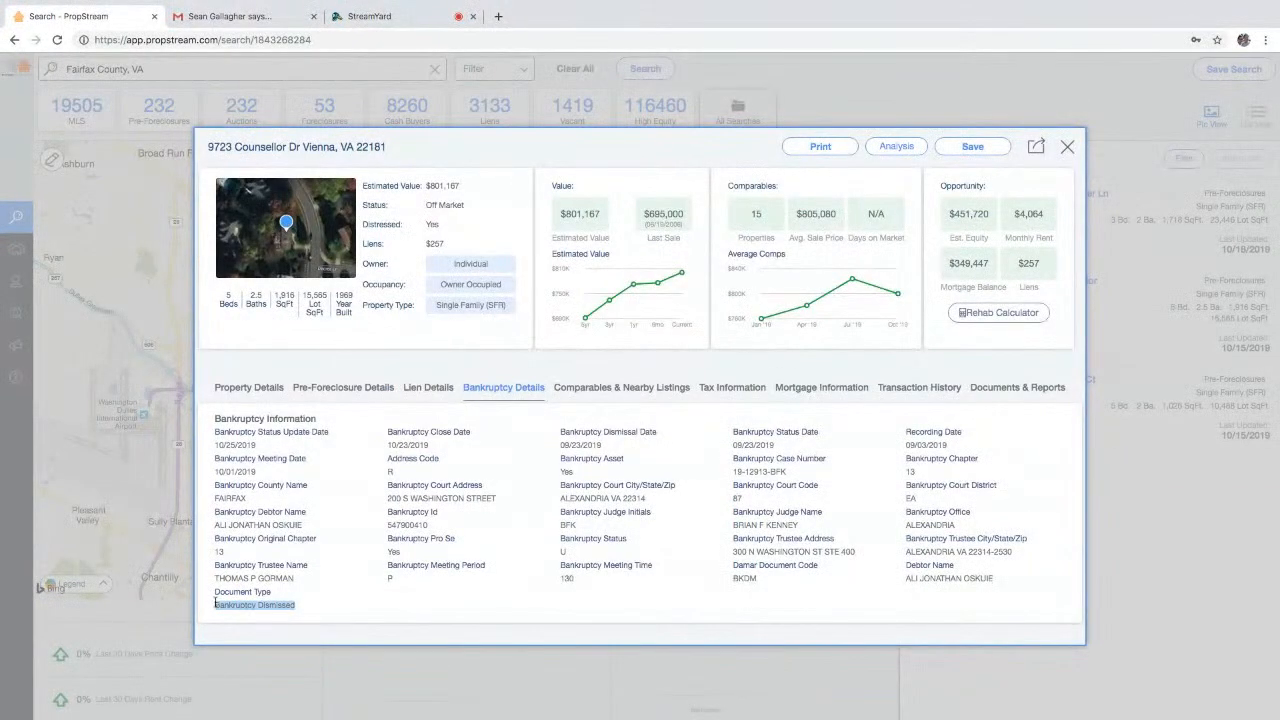
left_click(578, 392)
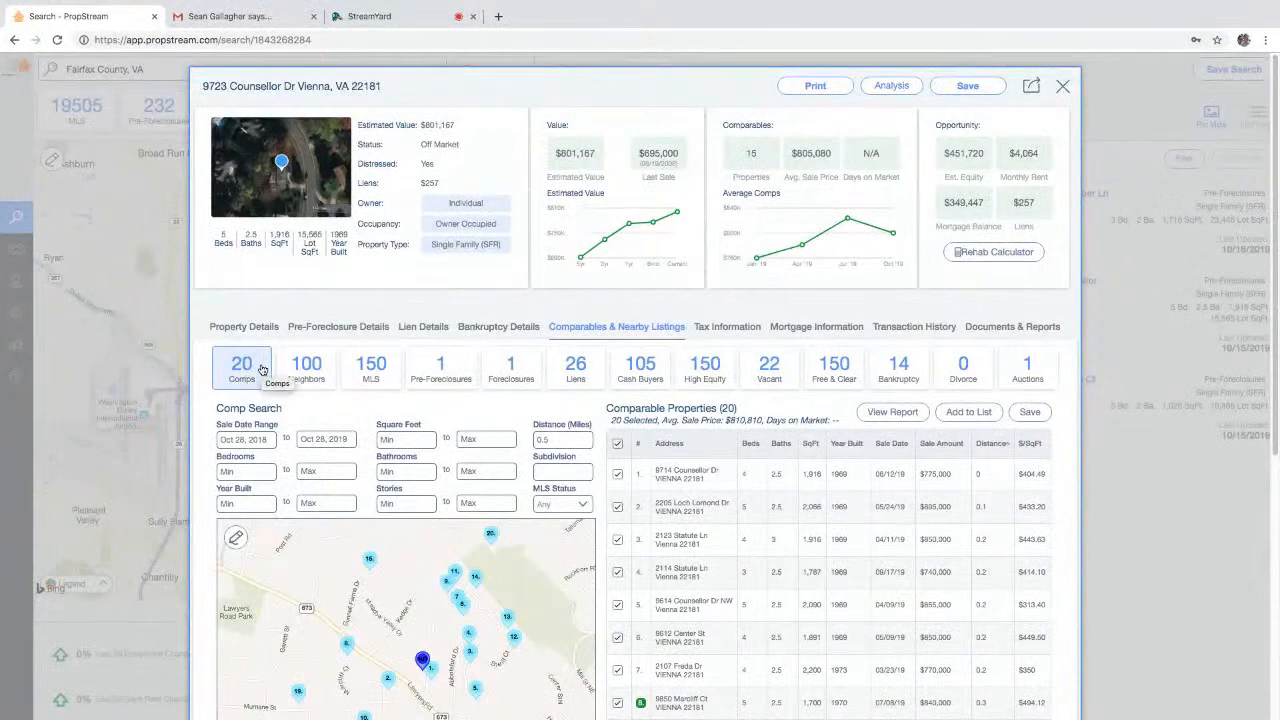
- Set comp Bedrooms Min 5 and Bathrooms Min 2, noting the $812,833 average
left_click(254, 440)
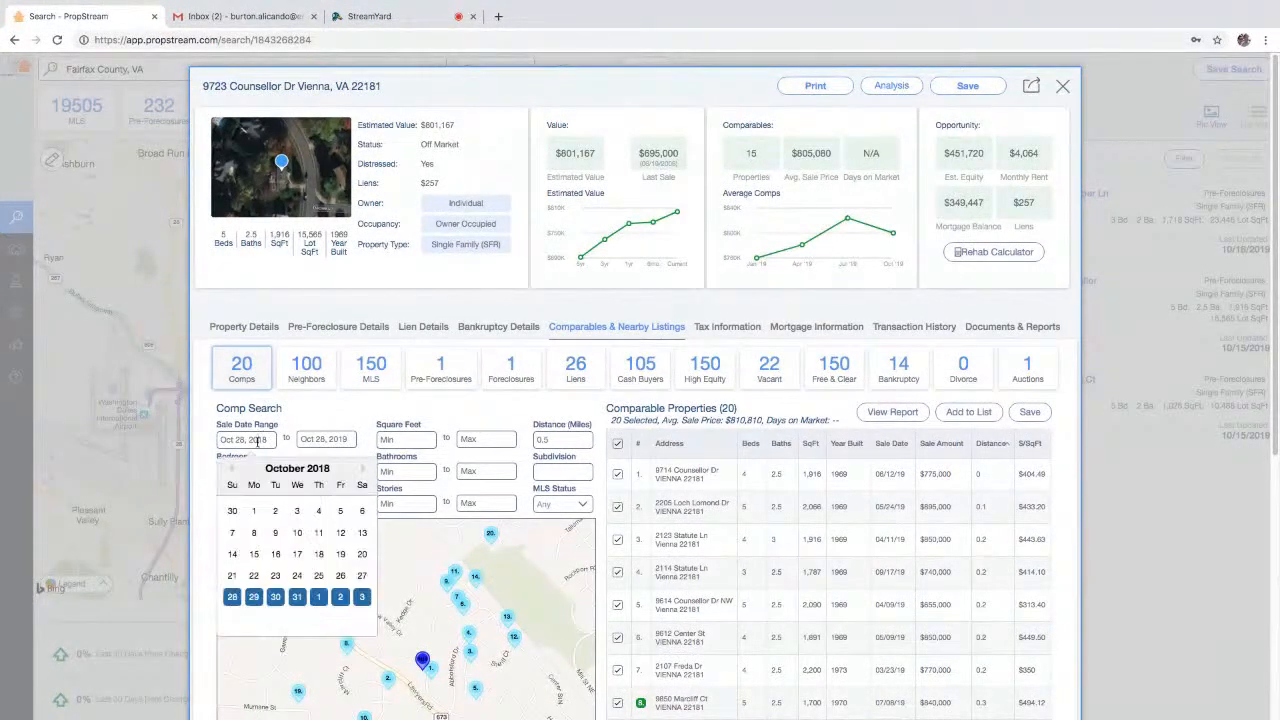
left_click(320, 415)
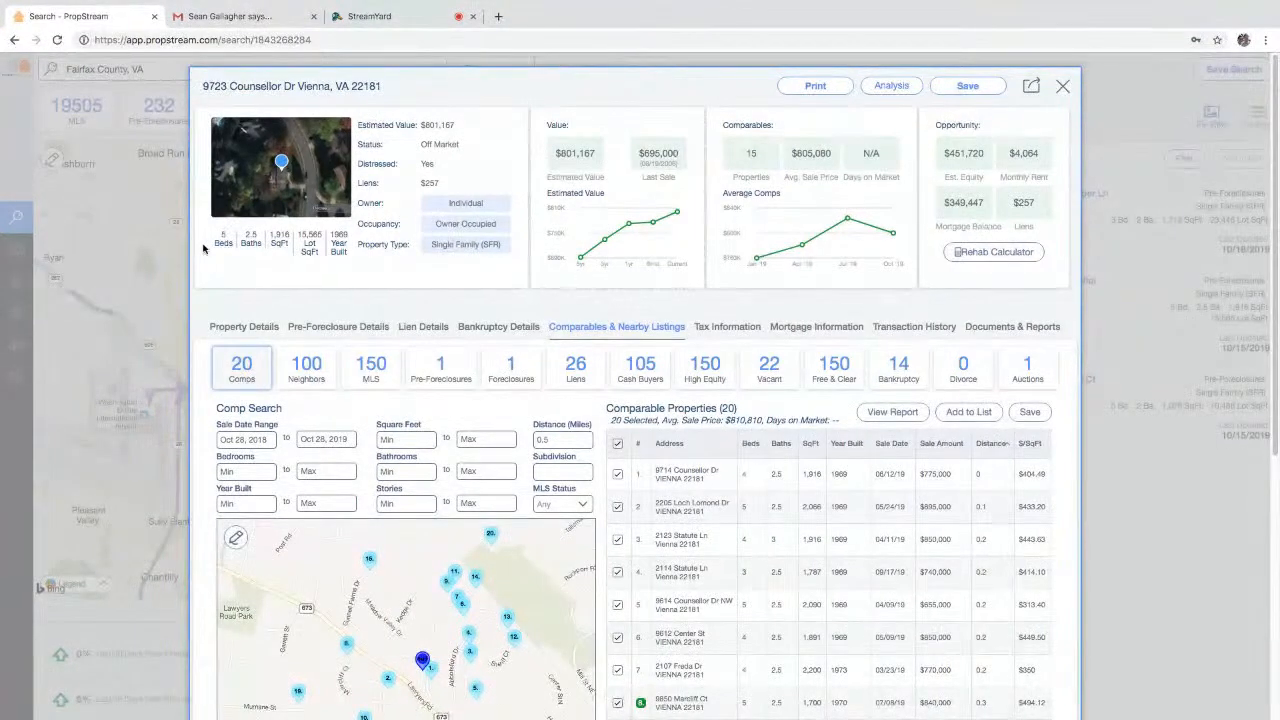
left_click(268, 471)
type("5")
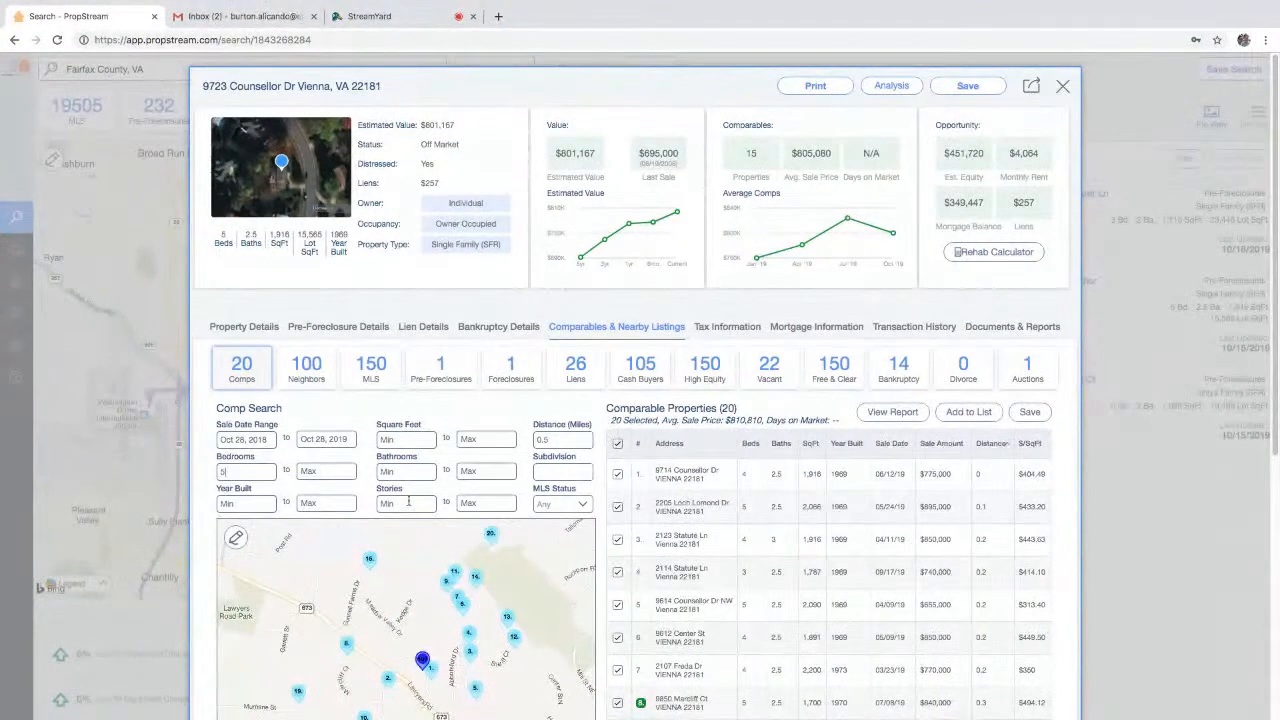
left_click(409, 476)
type("2")
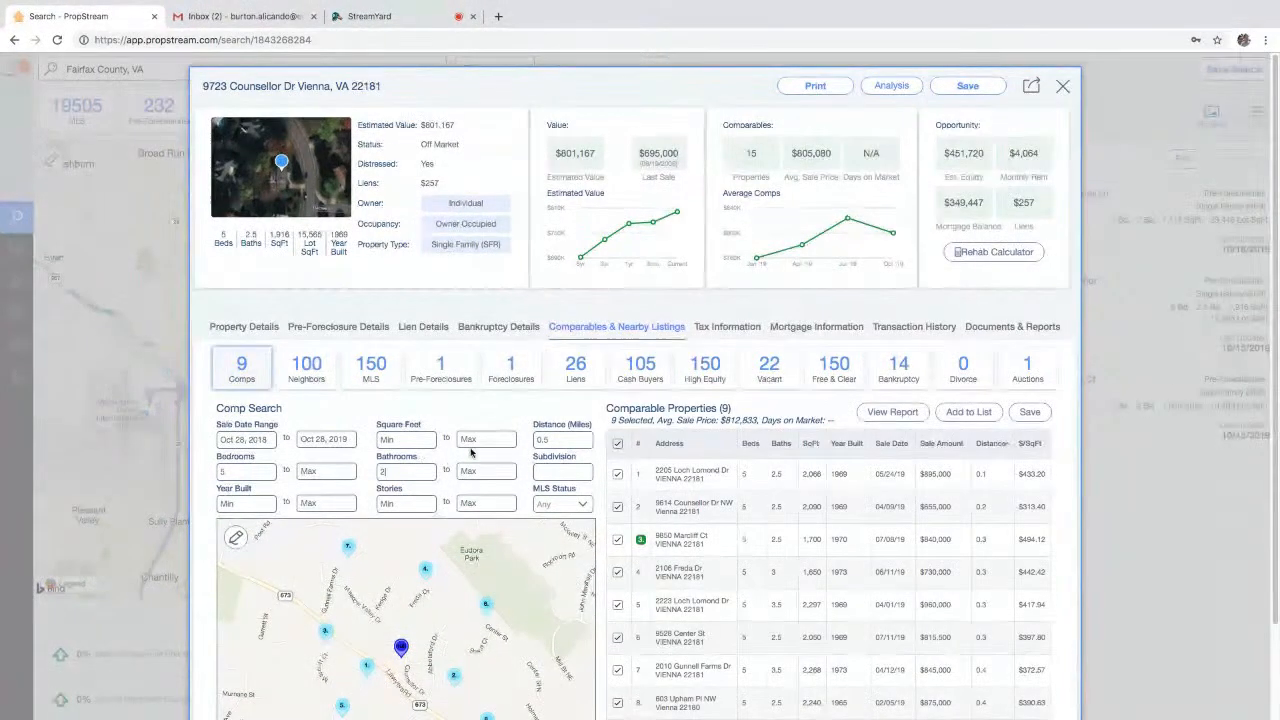
scroll(791, 514, "down", 2)
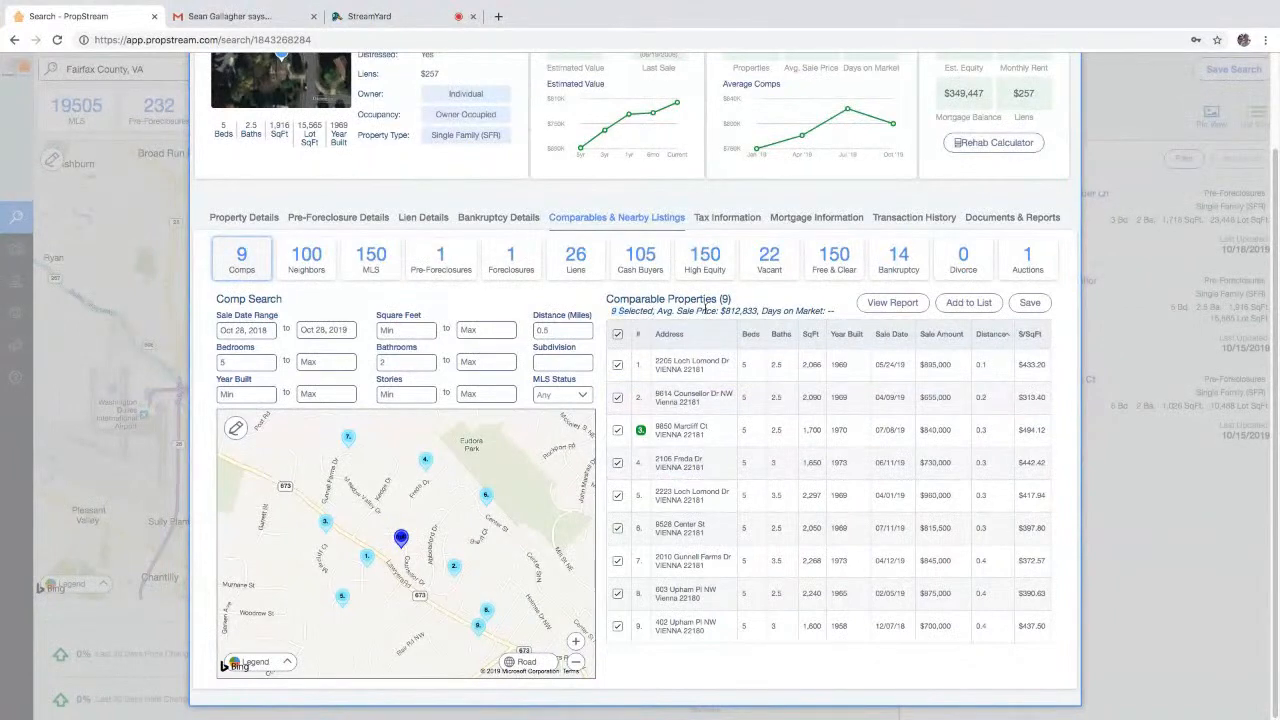
left_click_drag(719, 311, 759, 312)
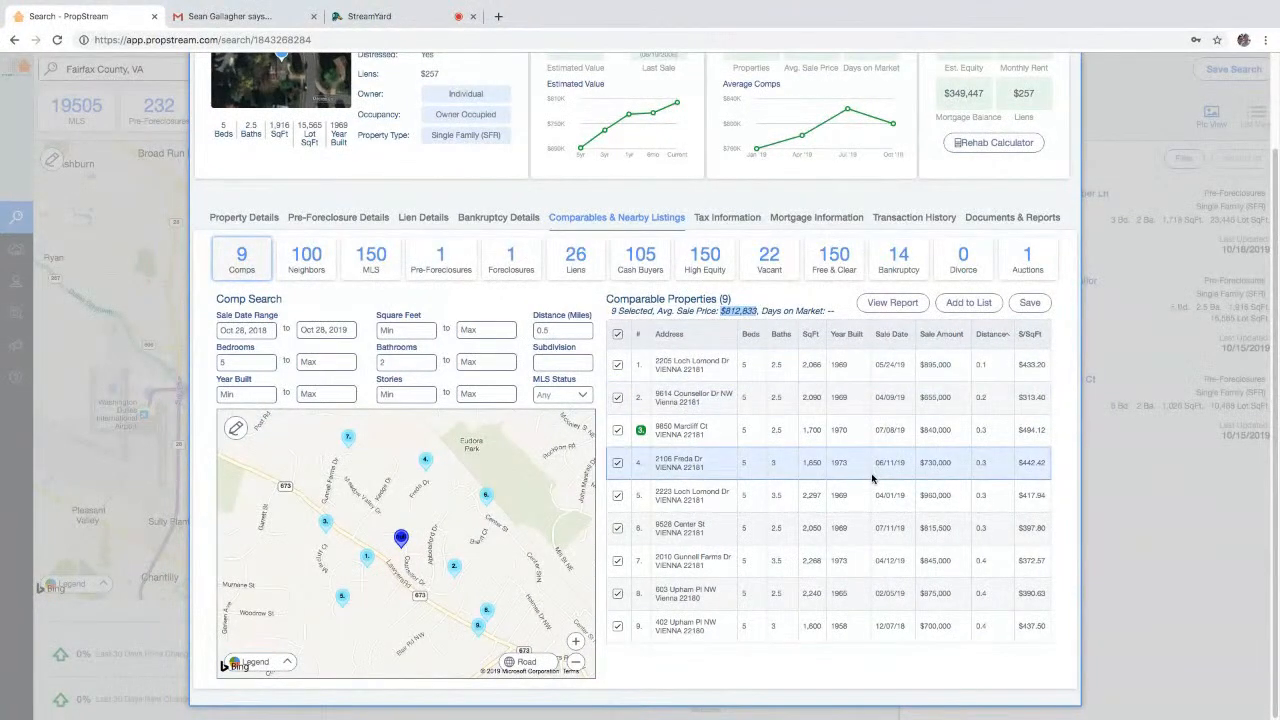
scroll(794, 470, "up", 1)
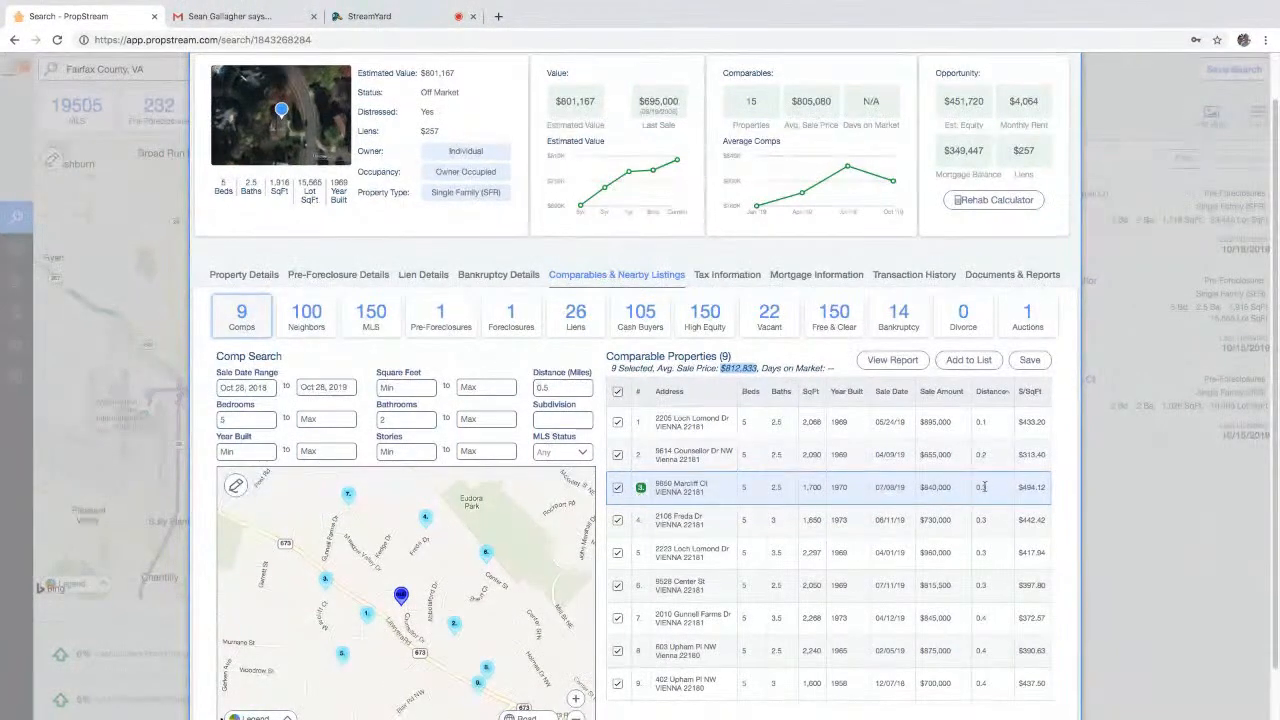
left_click(943, 490)
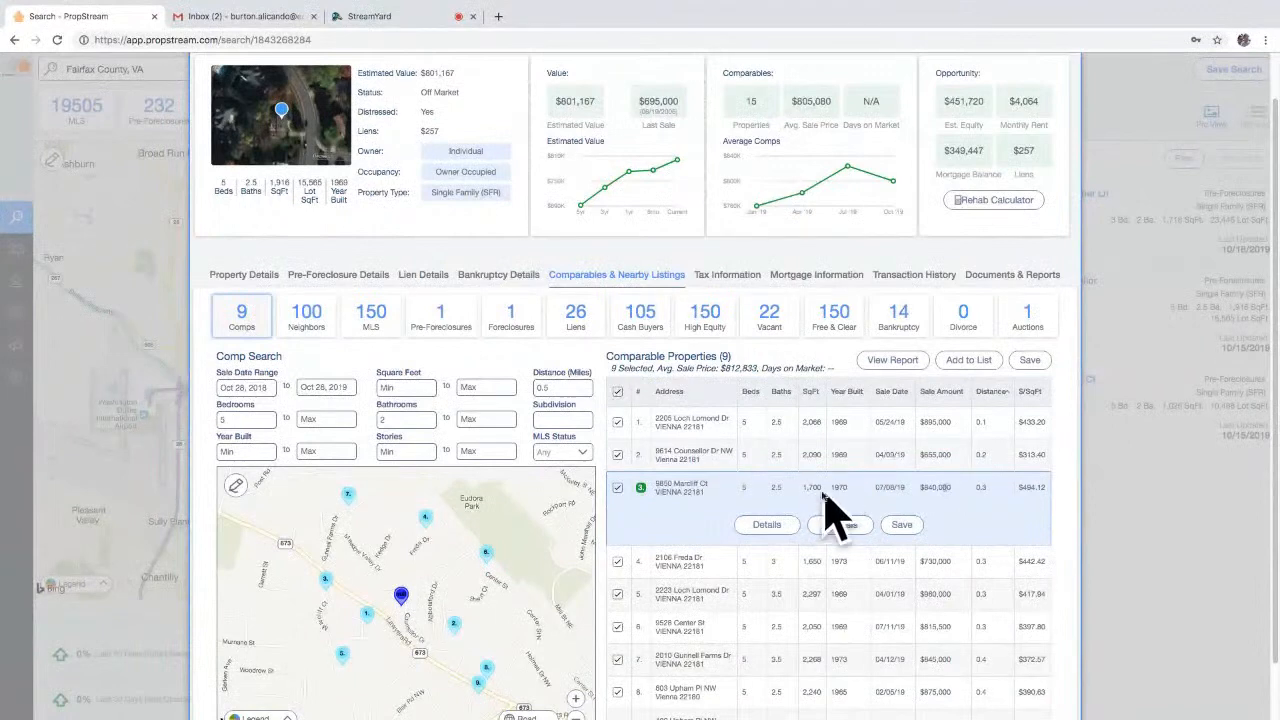
left_click(618, 488)
left_click_drag(920, 455, 948, 454)
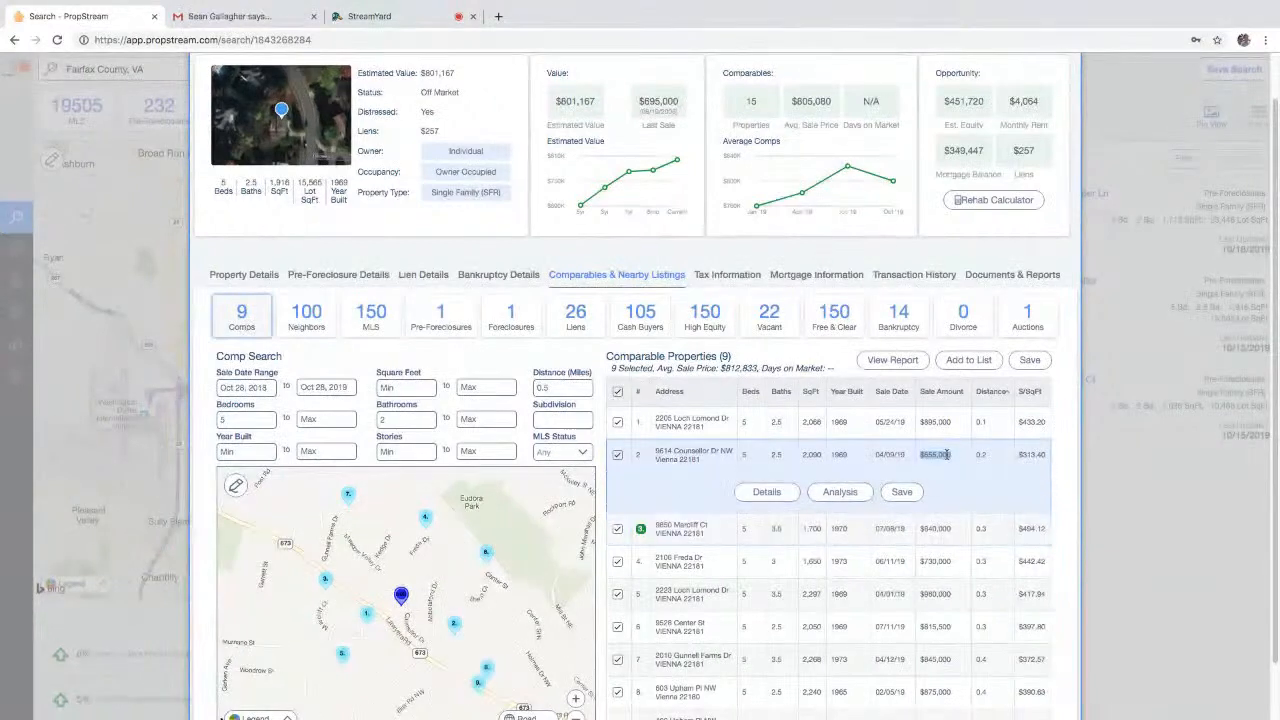
left_click(619, 455)
left_click_drag(721, 368, 756, 369)
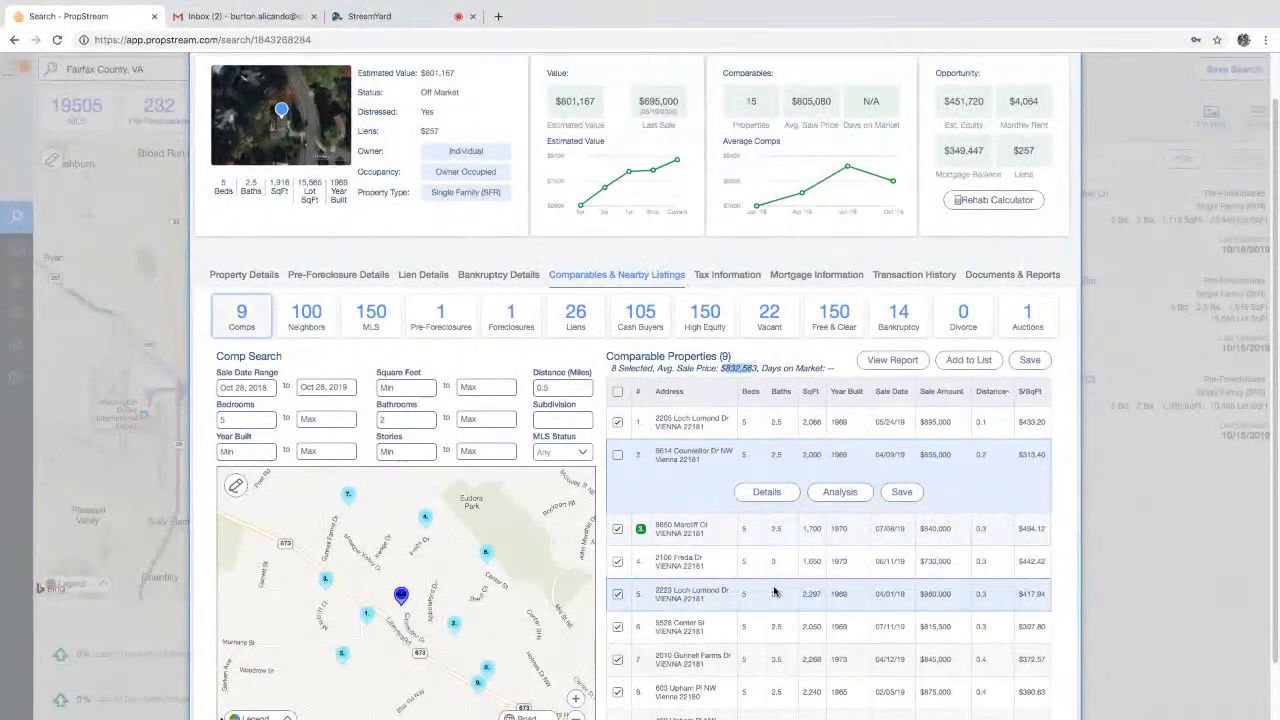
scroll(760, 590, "down", 1)
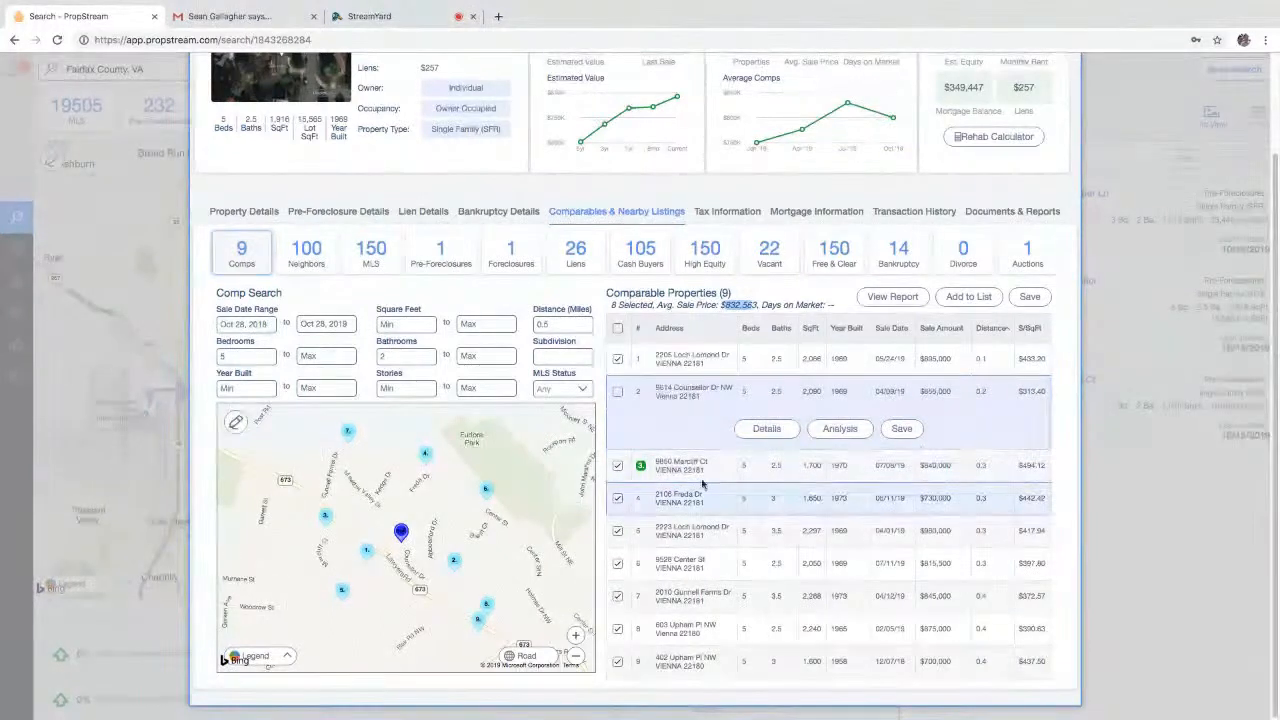
left_click(617, 467)
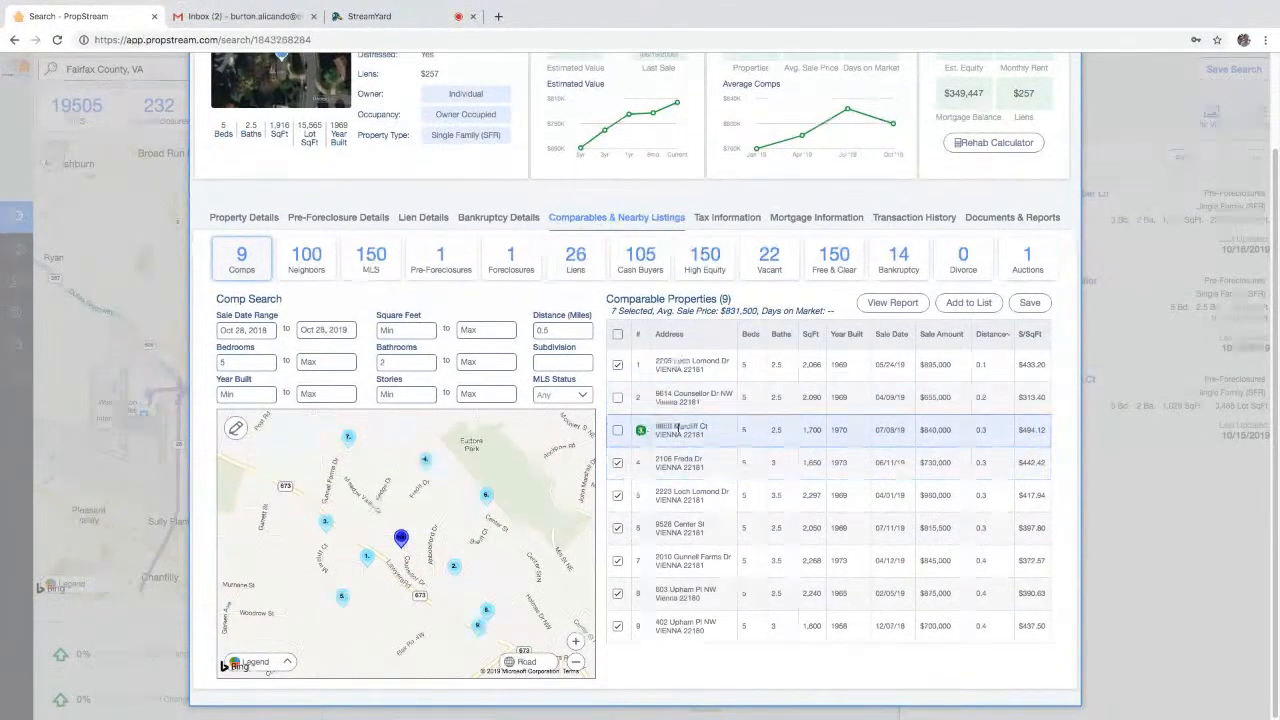
left_click(771, 430)
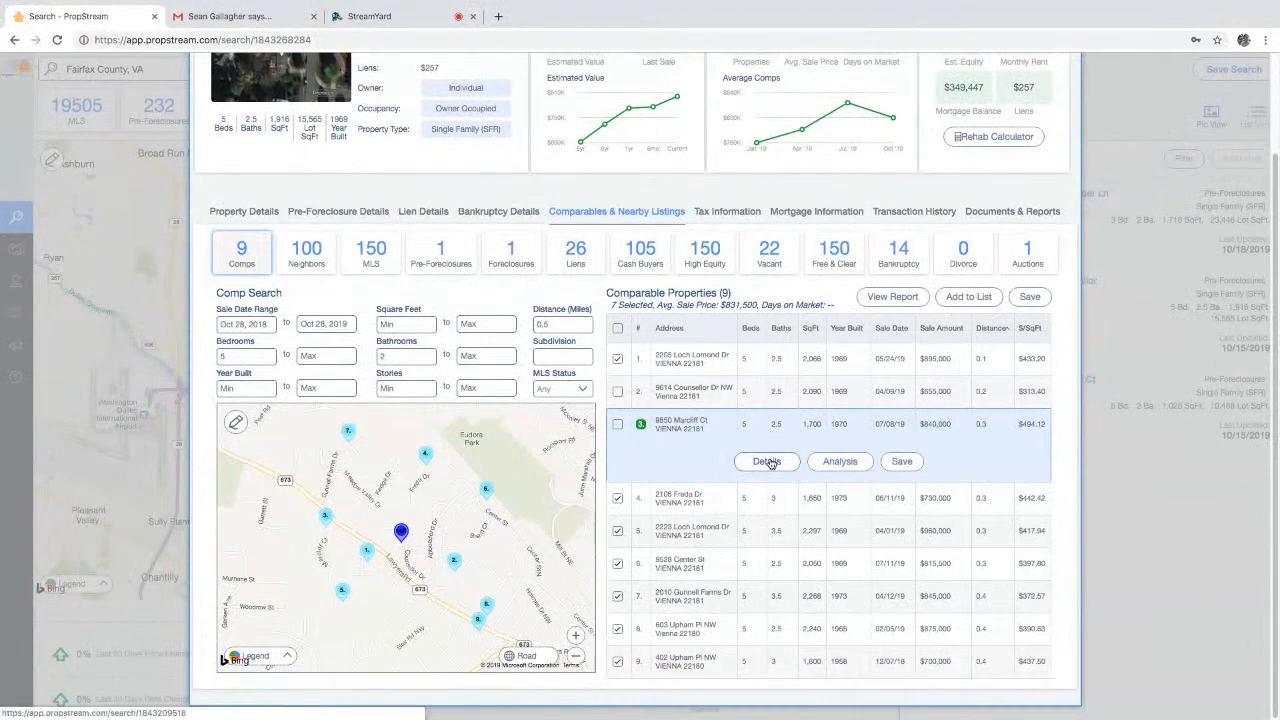
left_click(770, 462)
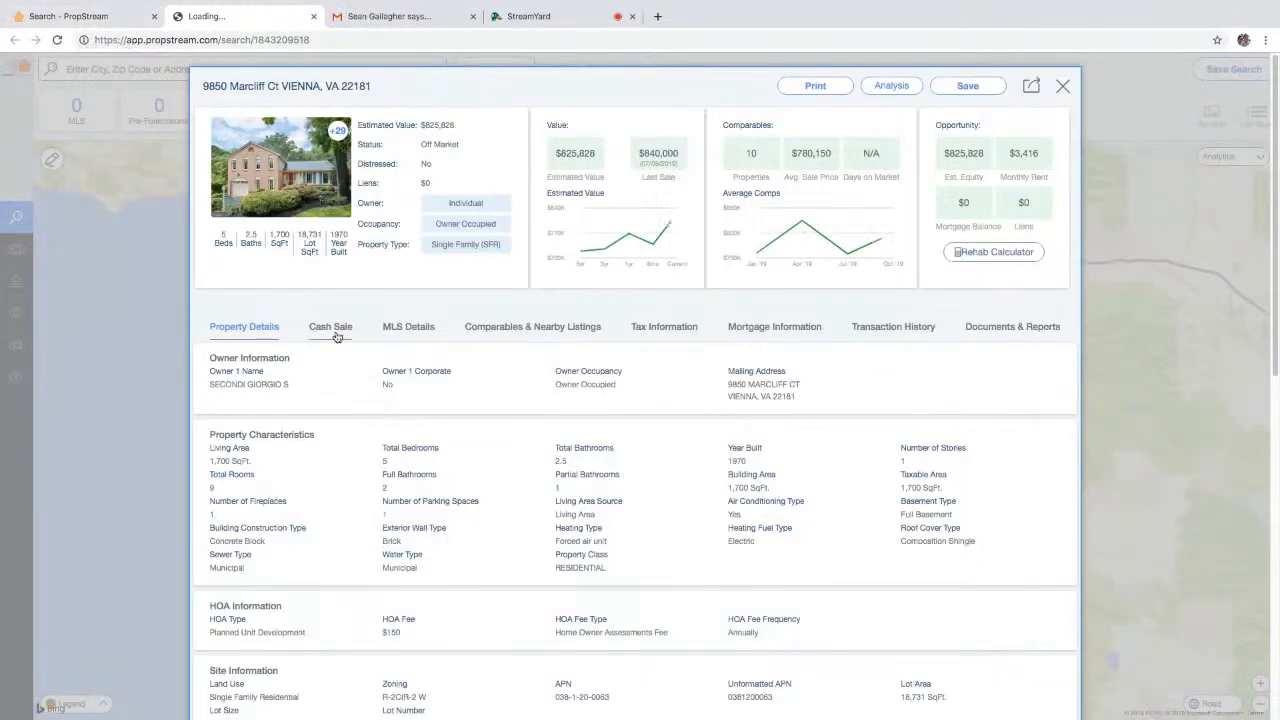
left_click(336, 332)
left_click(262, 650)
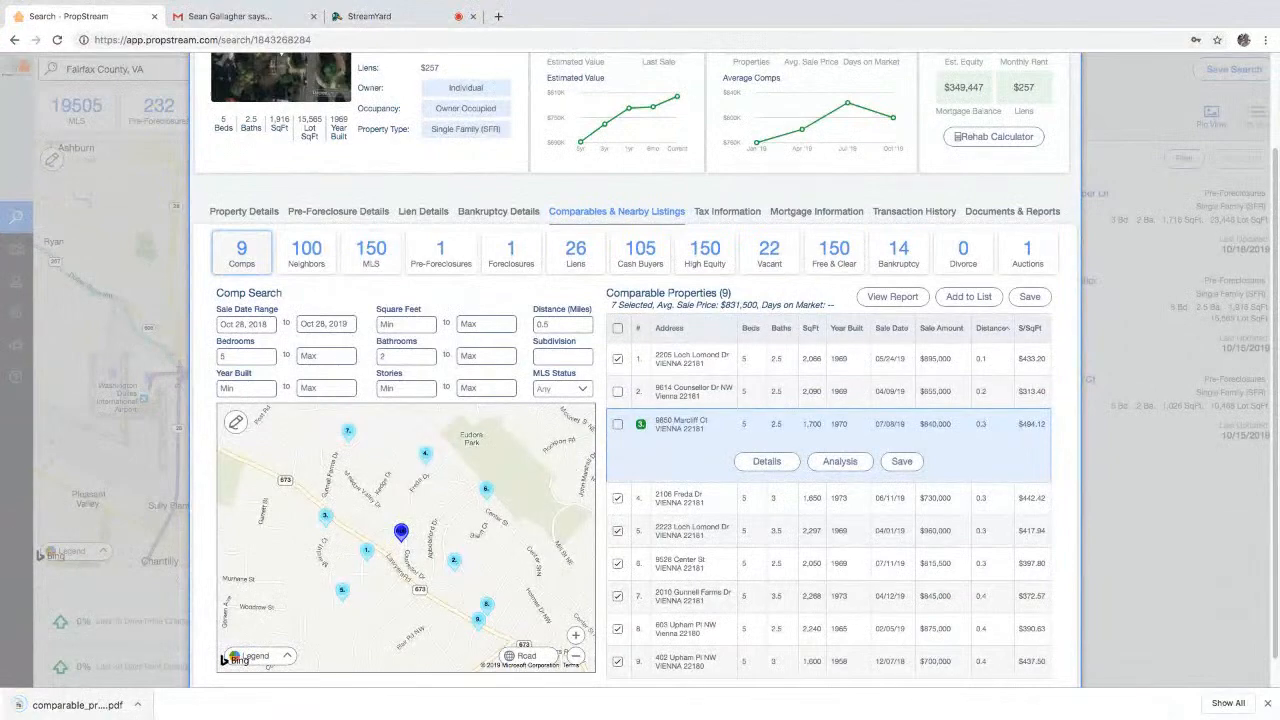
- Check the report's sale prices ($700,000–$960,000, average $831,500), then go back to PropStream
left_click(88, 706)
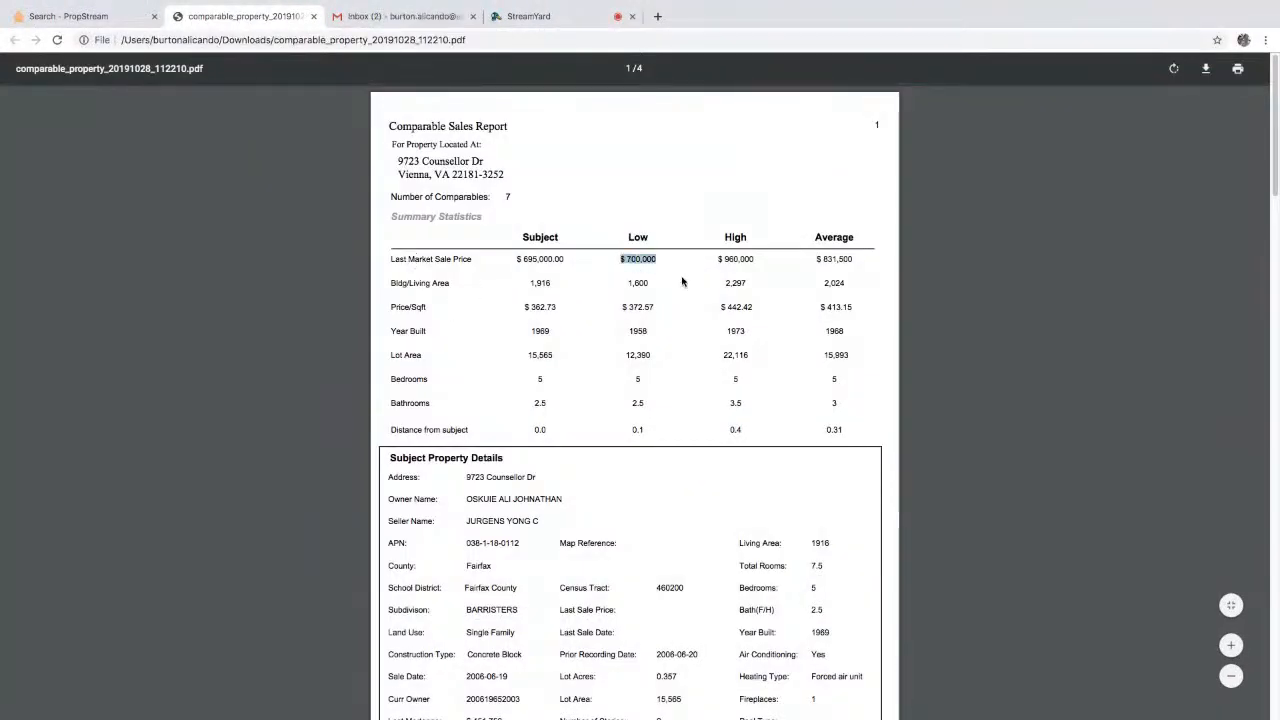
left_click_drag(856, 259, 823, 261)
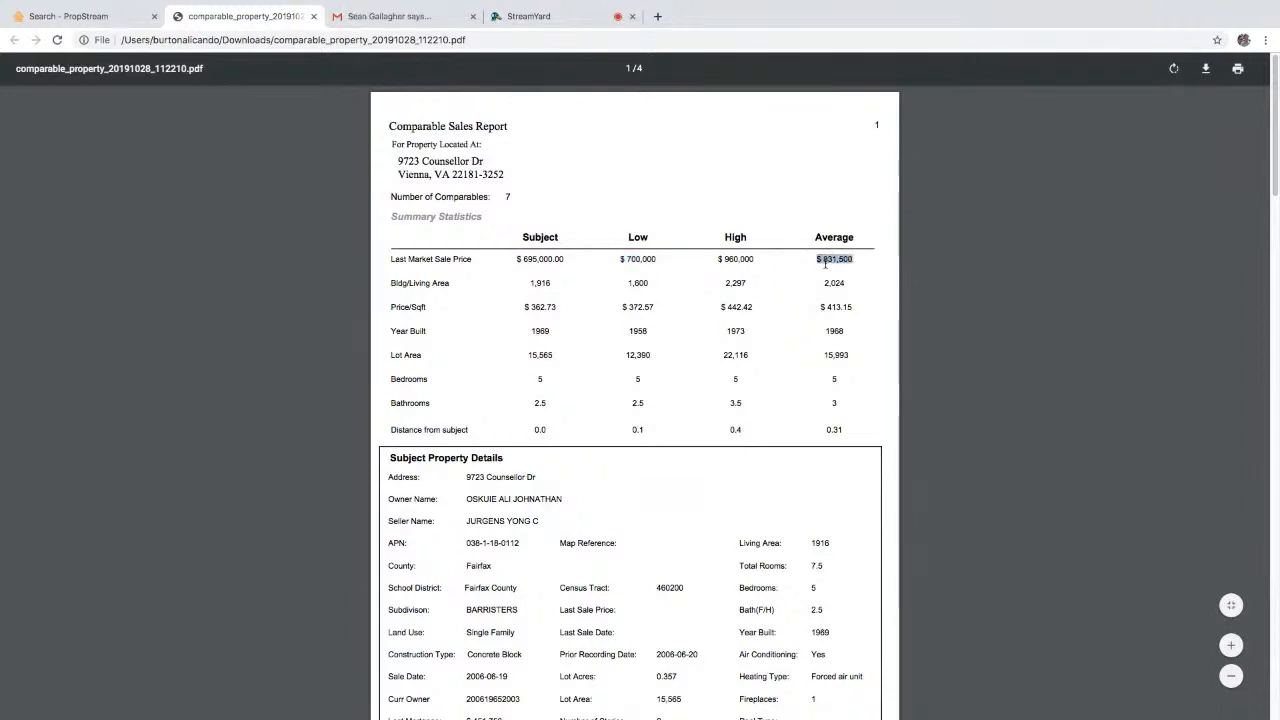
left_click(724, 259)
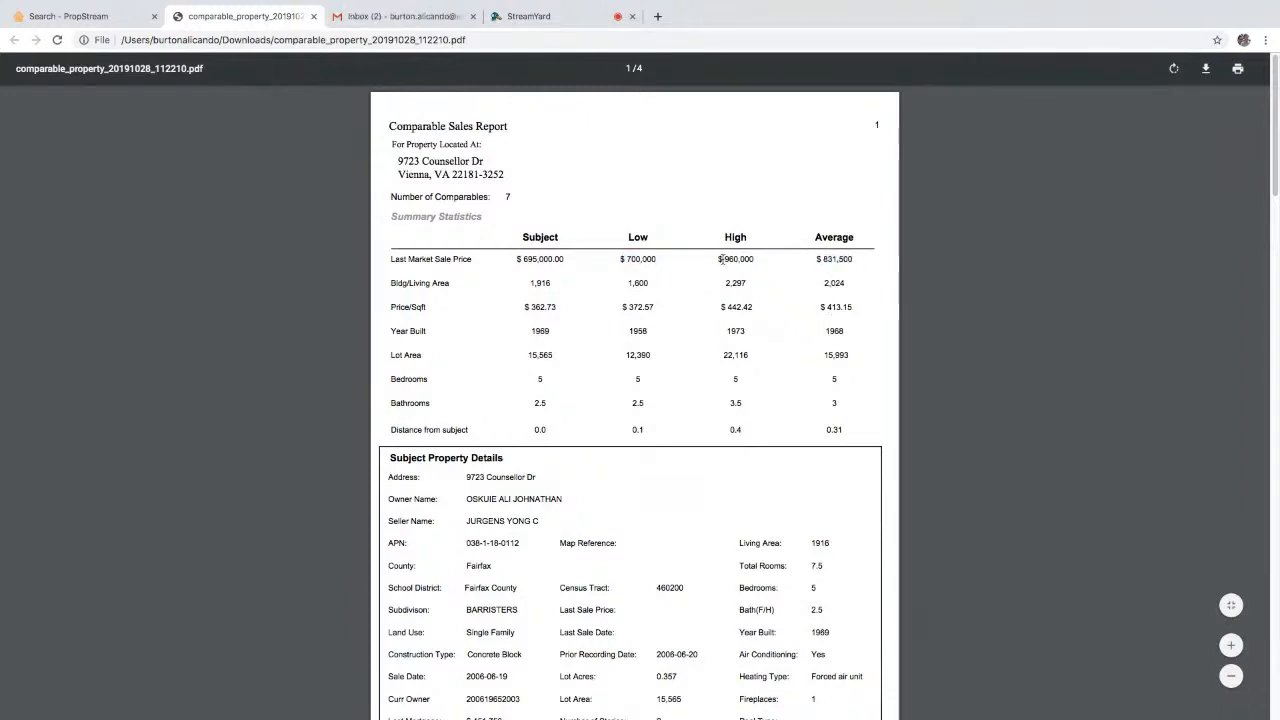
triple_click(735, 259)
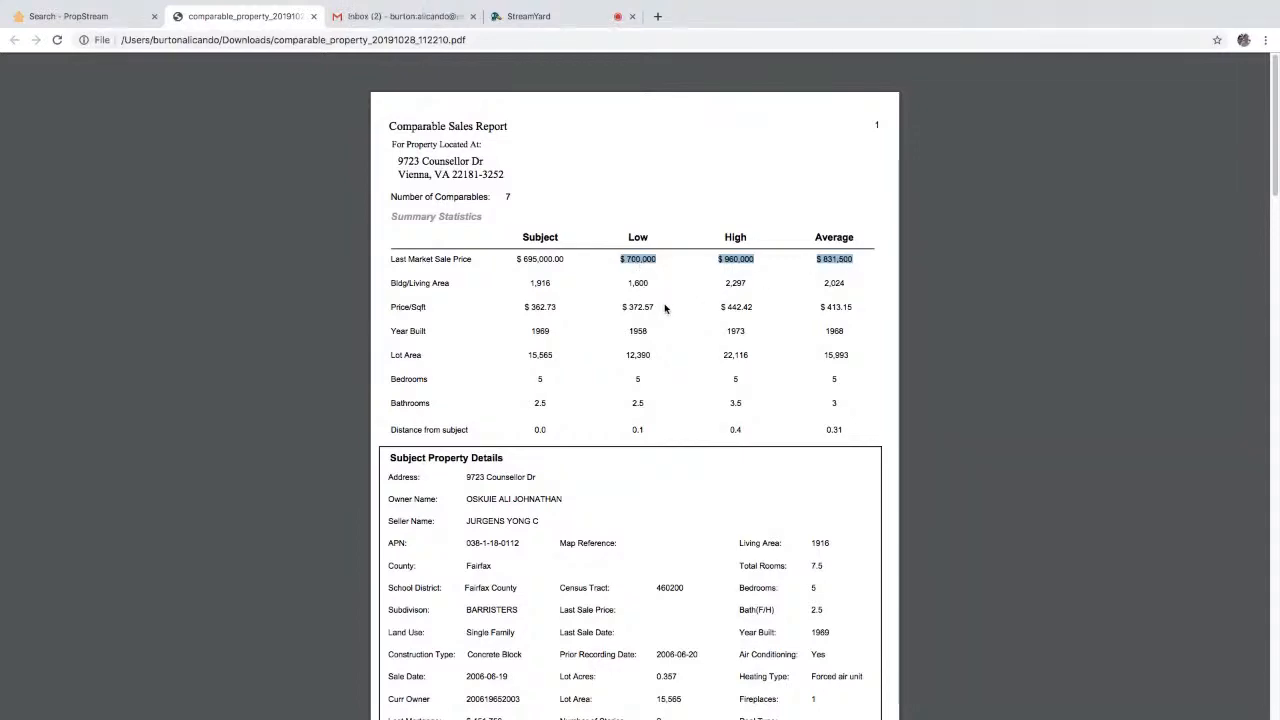
left_click(126, 17)
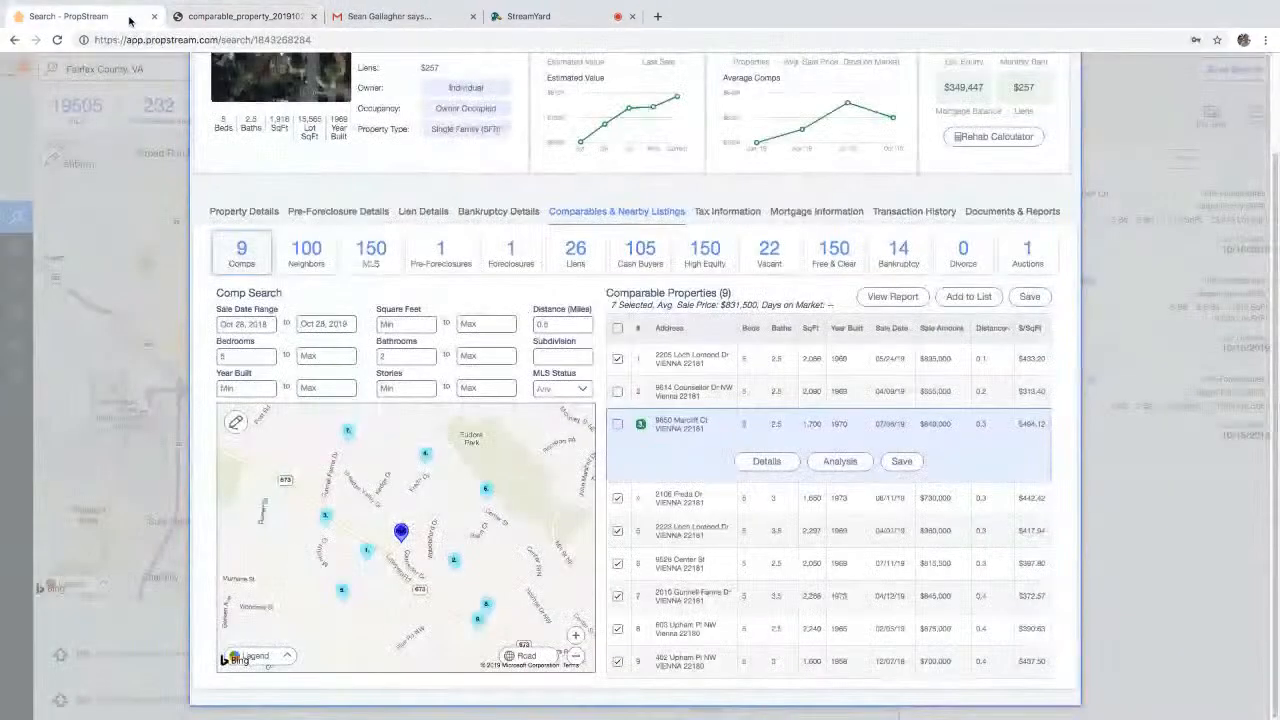
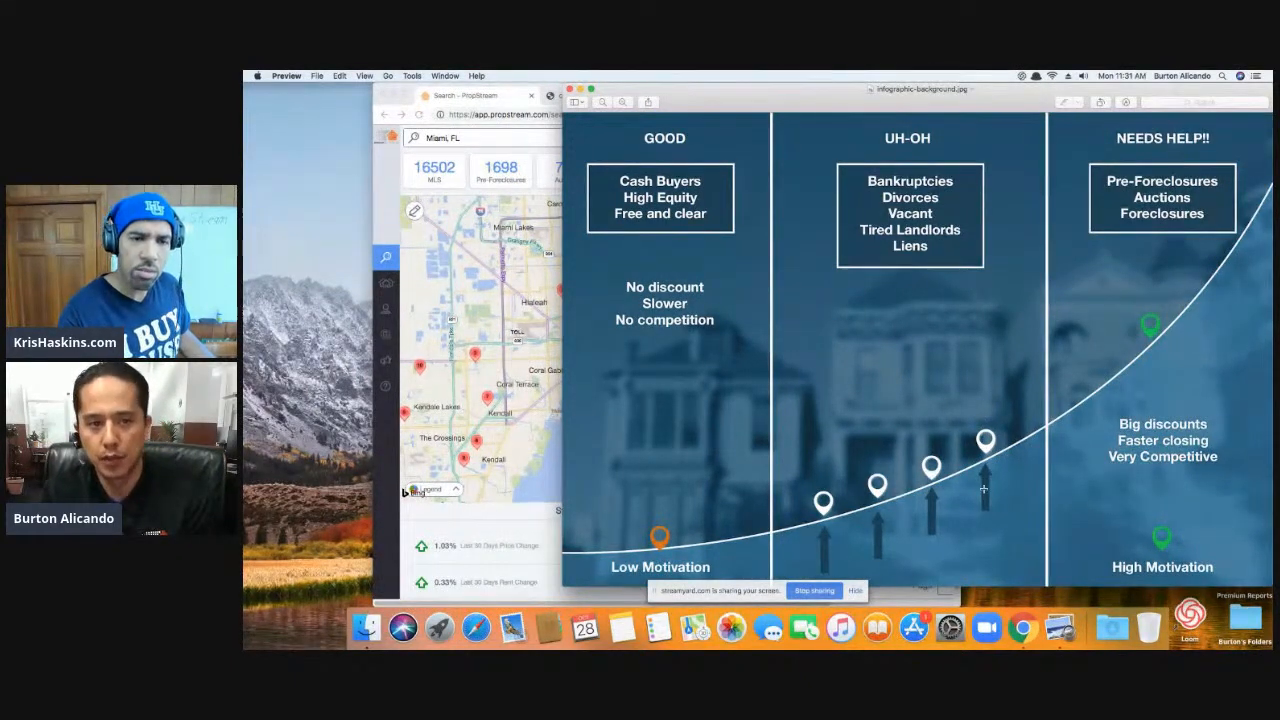
- Bring the Good / Uh-Oh / Needs Help infographic to the front and make it full screen
left_click(495, 91)
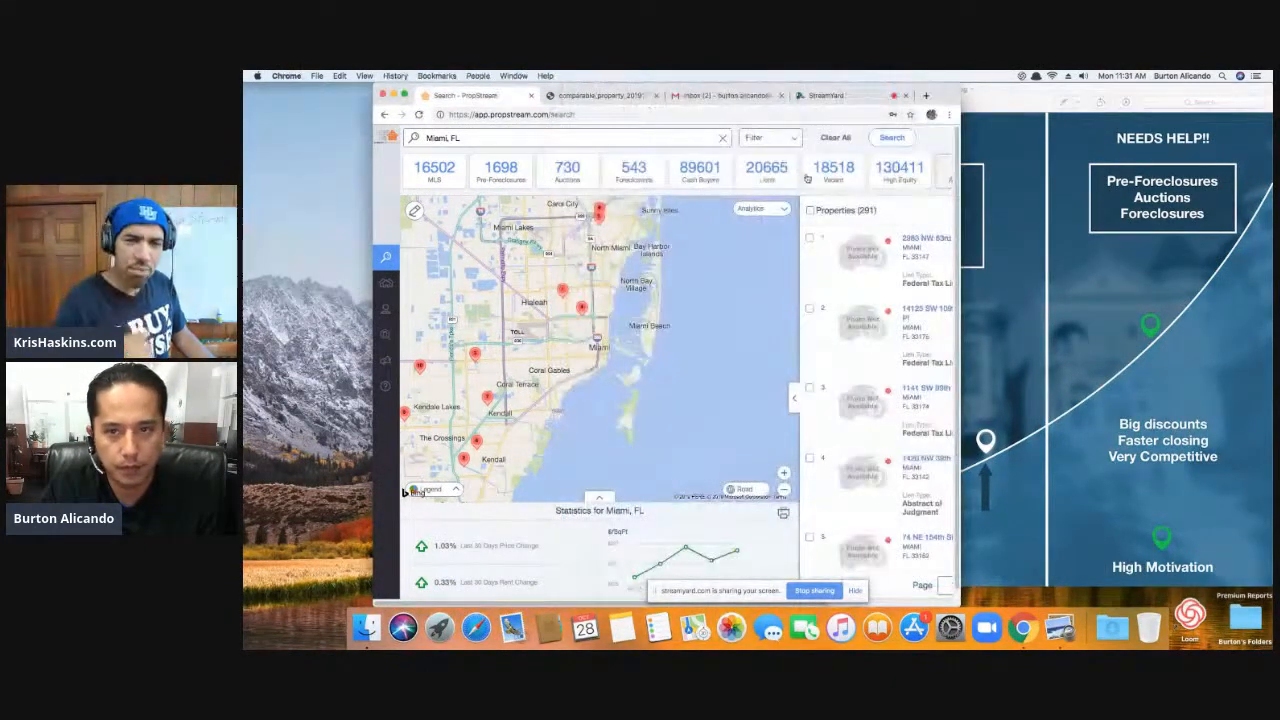
left_click(1053, 258)
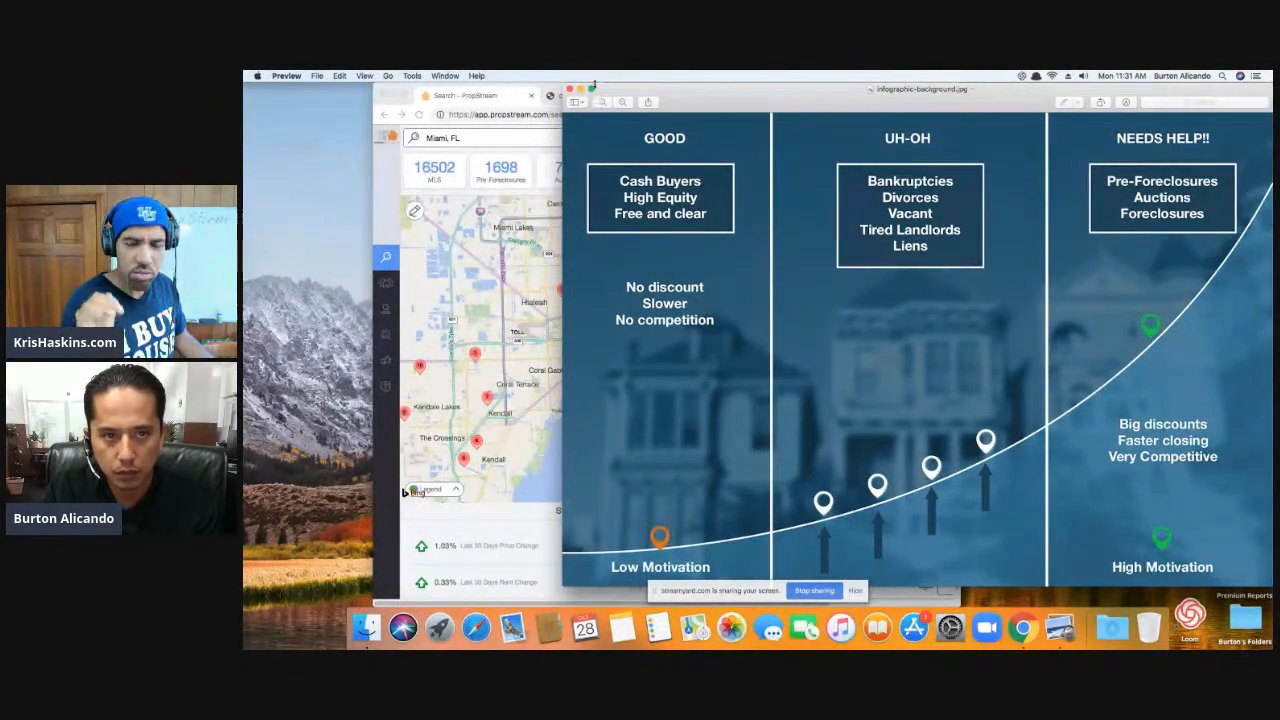
left_click(592, 89)
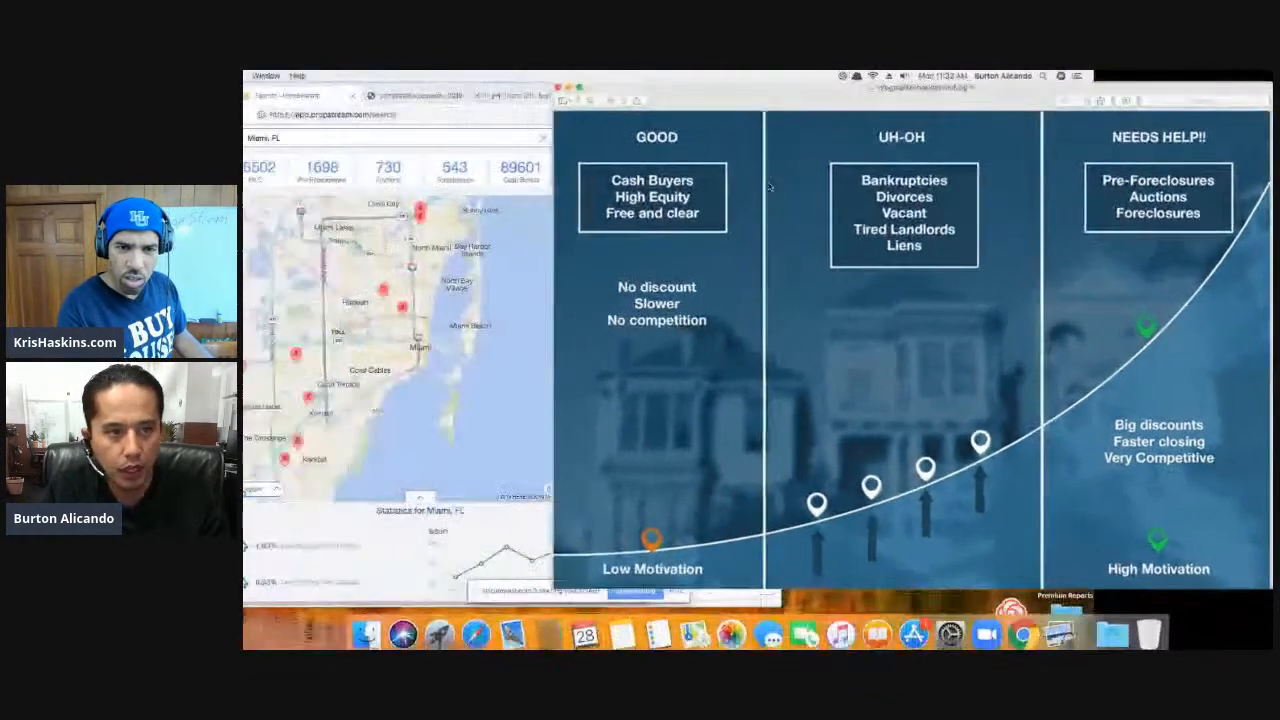
- Make the browser full screen, clear all criteria, and reload the Miami, FL recent search
left_click(478, 131)
left_click(783, 141)
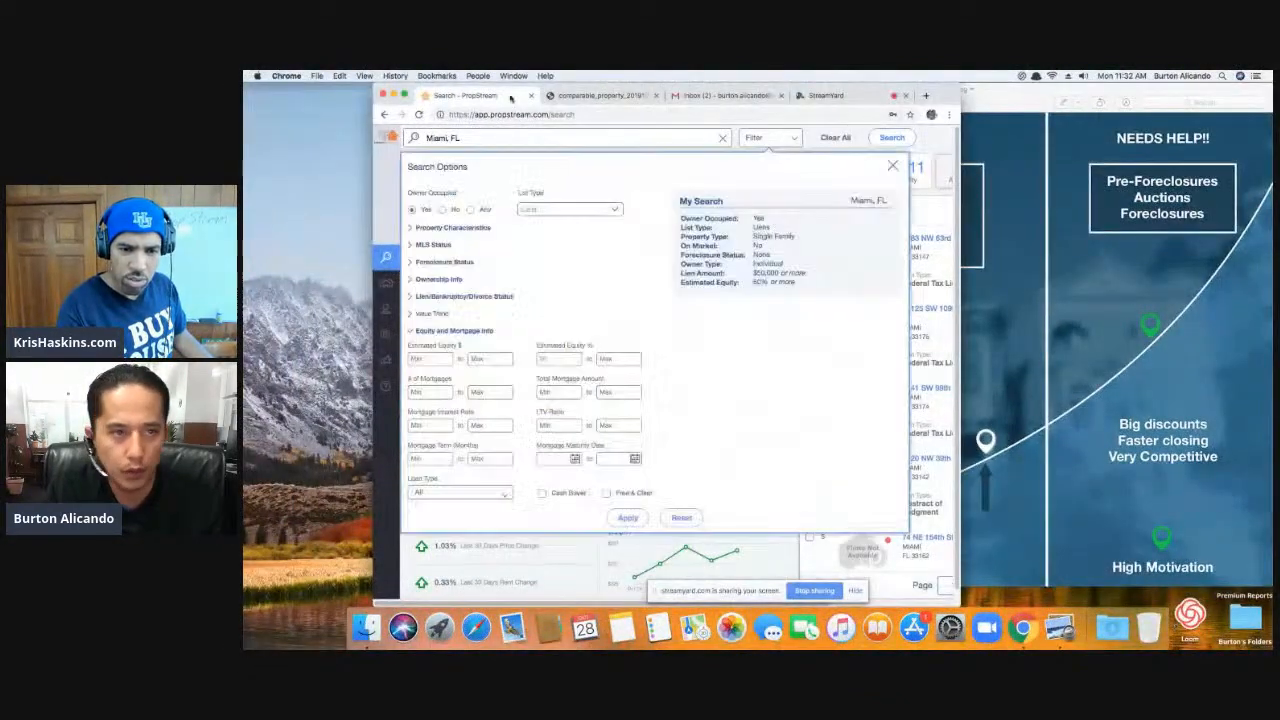
left_click(405, 94)
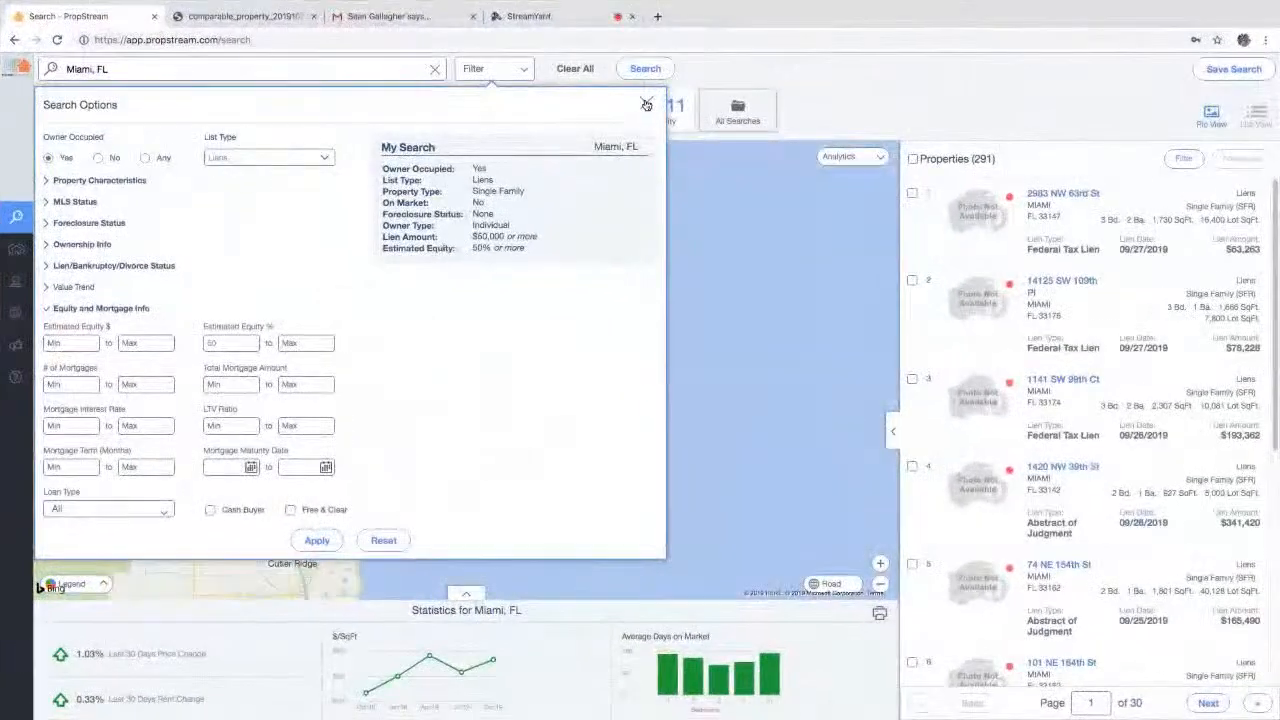
left_click(589, 73)
left_click(349, 68)
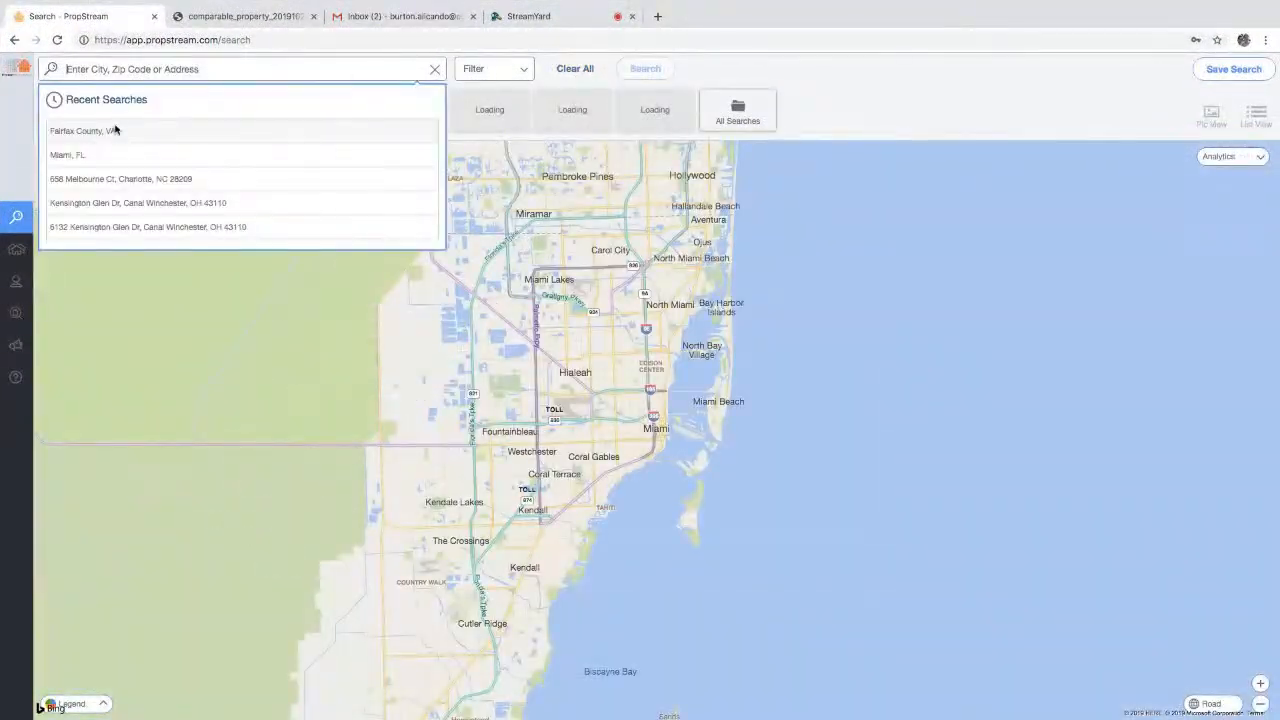
left_click(113, 154)
- In the search filters, set the List Type to Liens
left_click(490, 68)
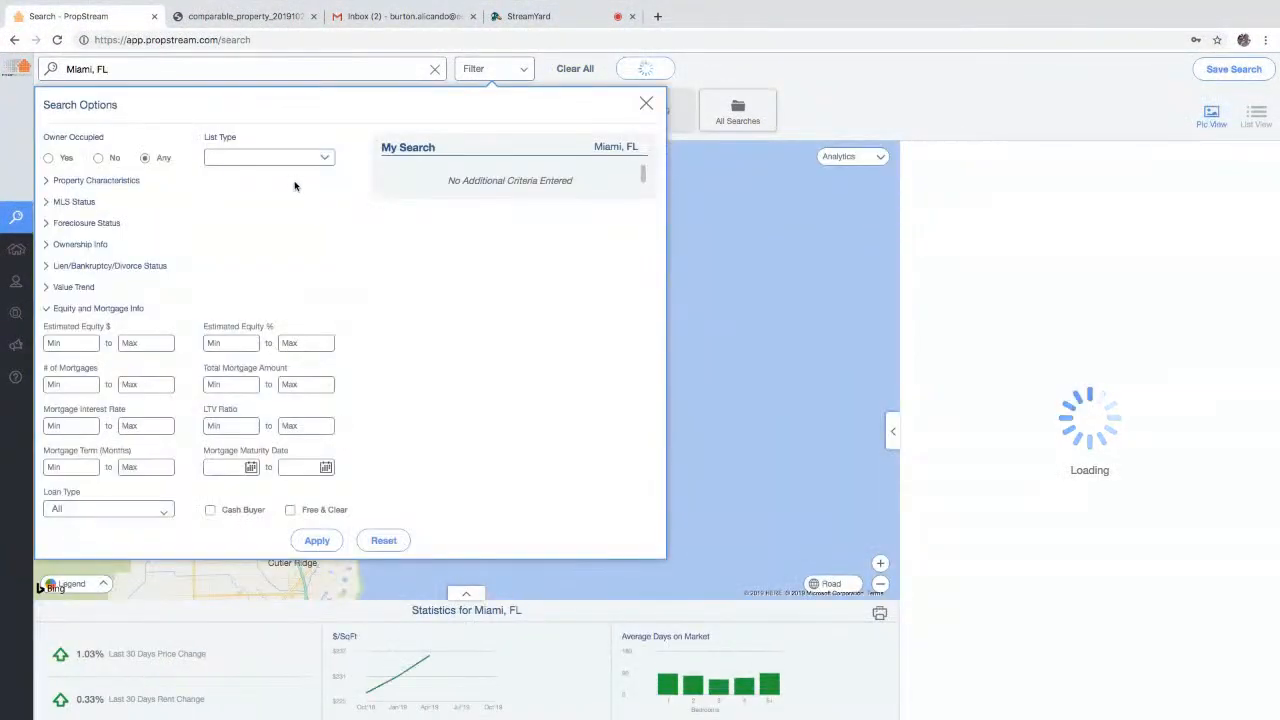
left_click(65, 309)
left_click(322, 158)
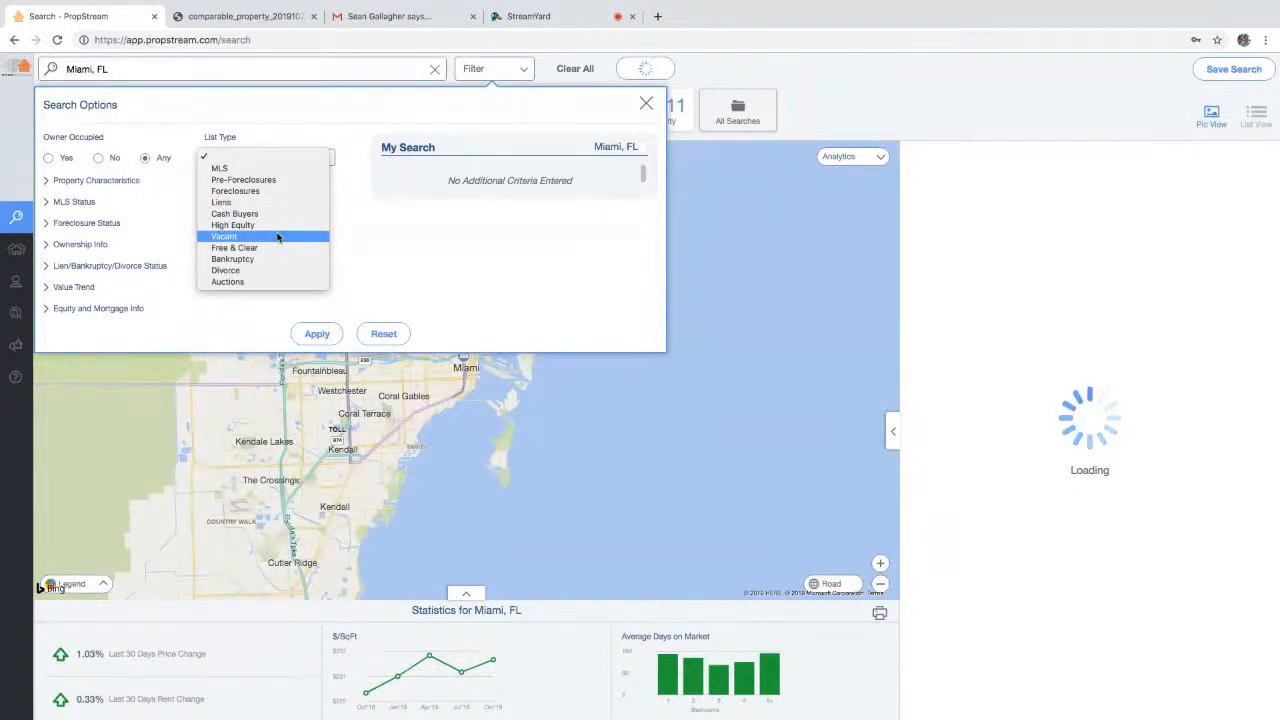
left_click(268, 202)
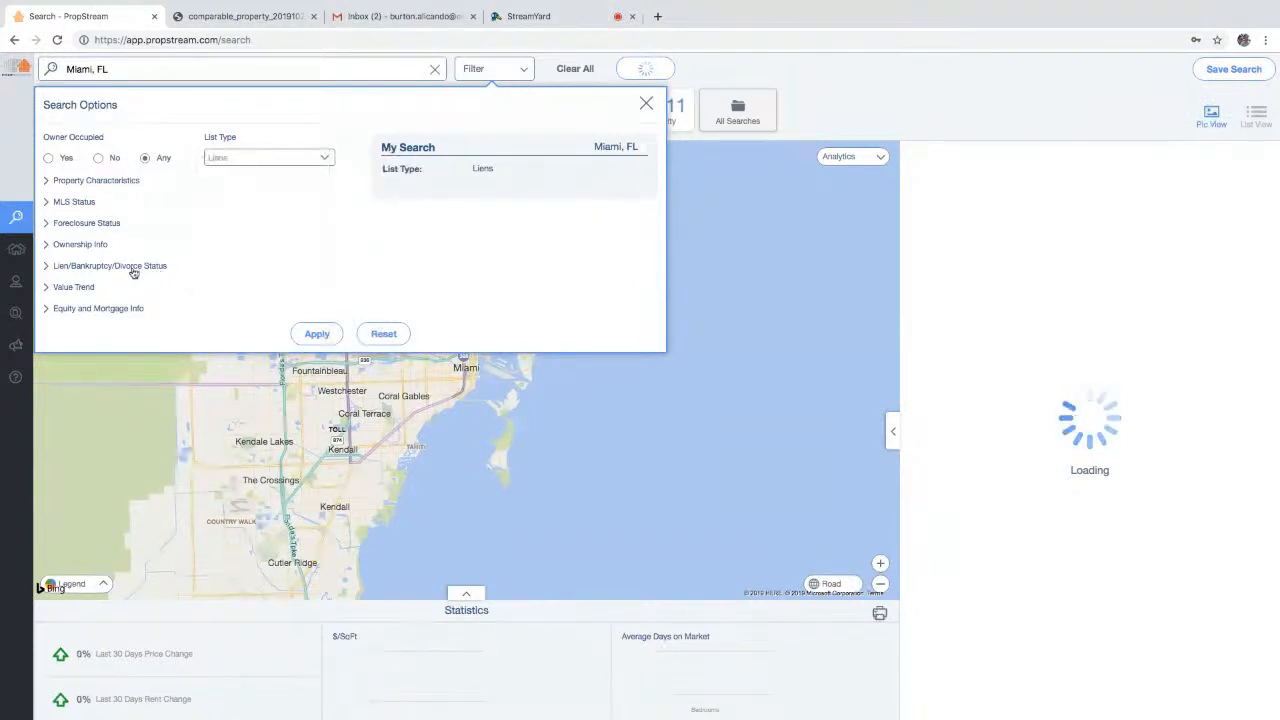
- Look through the Lien/Bankruptcy/Divorce Status lien type choices without changing them
left_click(133, 266)
left_click(140, 343)
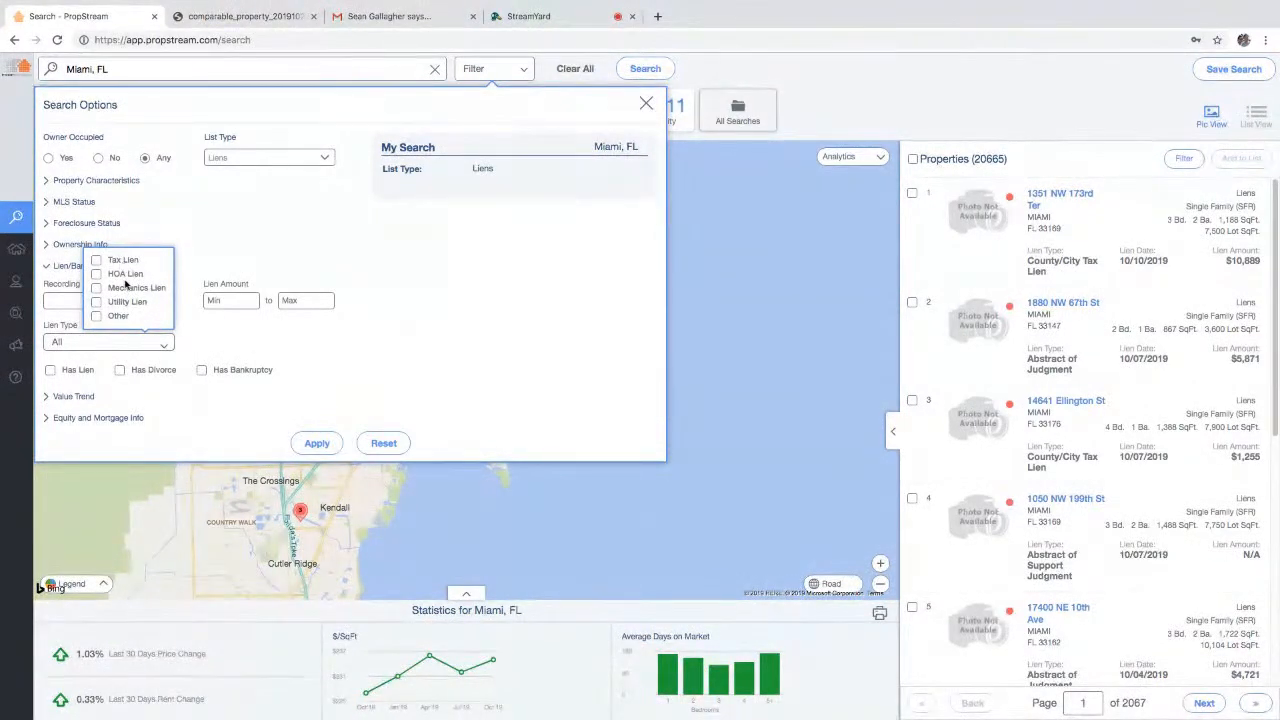
left_click(445, 344)
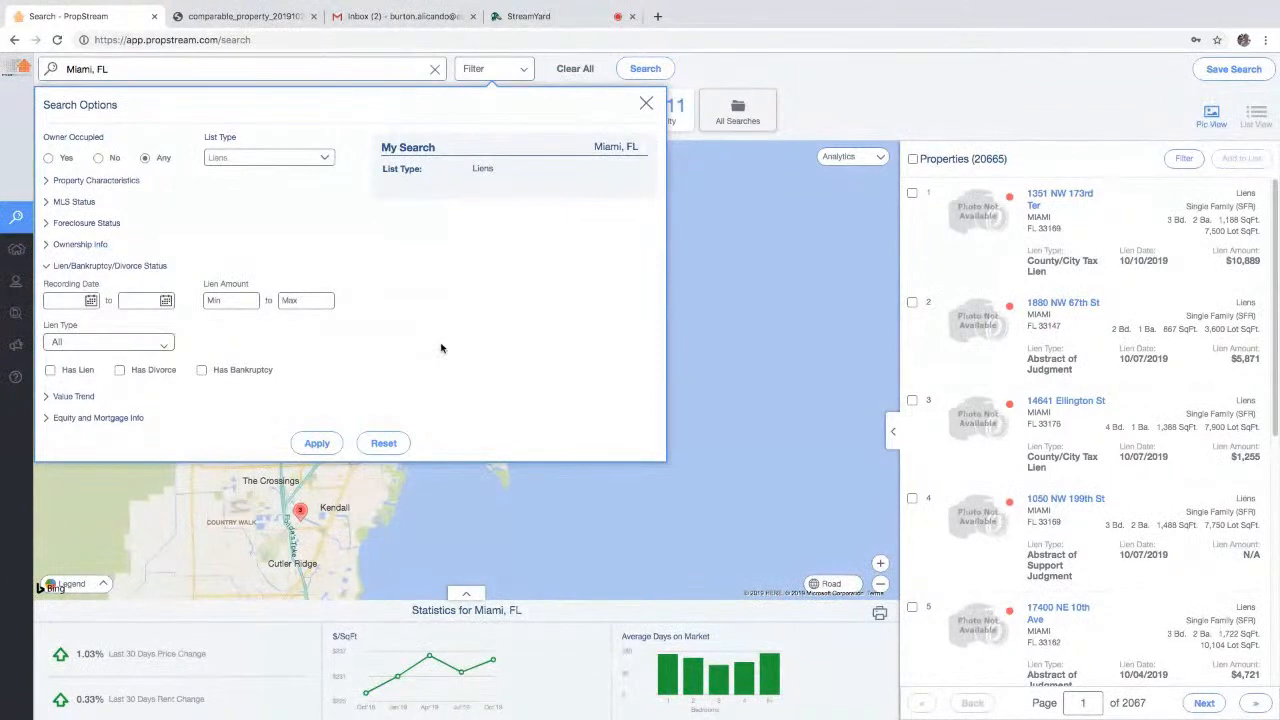
left_click(255, 158)
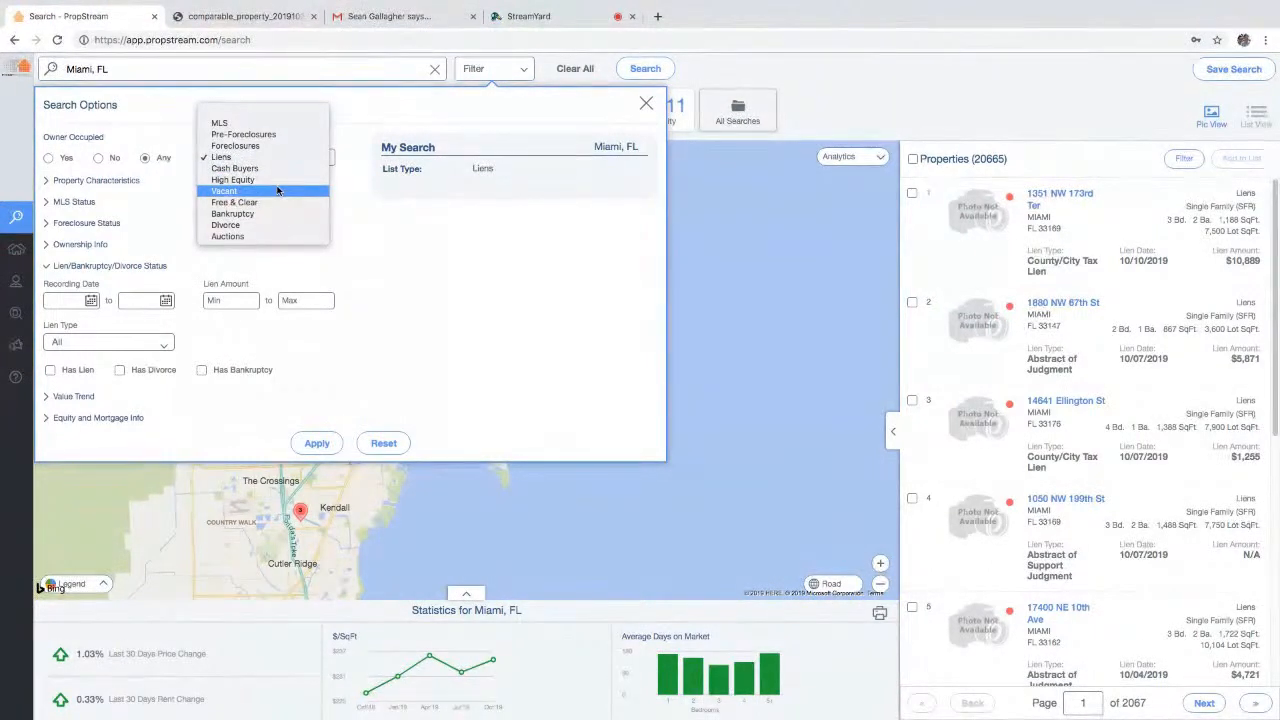
- Switch the list type to Vacant, set minimum ownership to 7 years, and view the 6,300 results
left_click(278, 191)
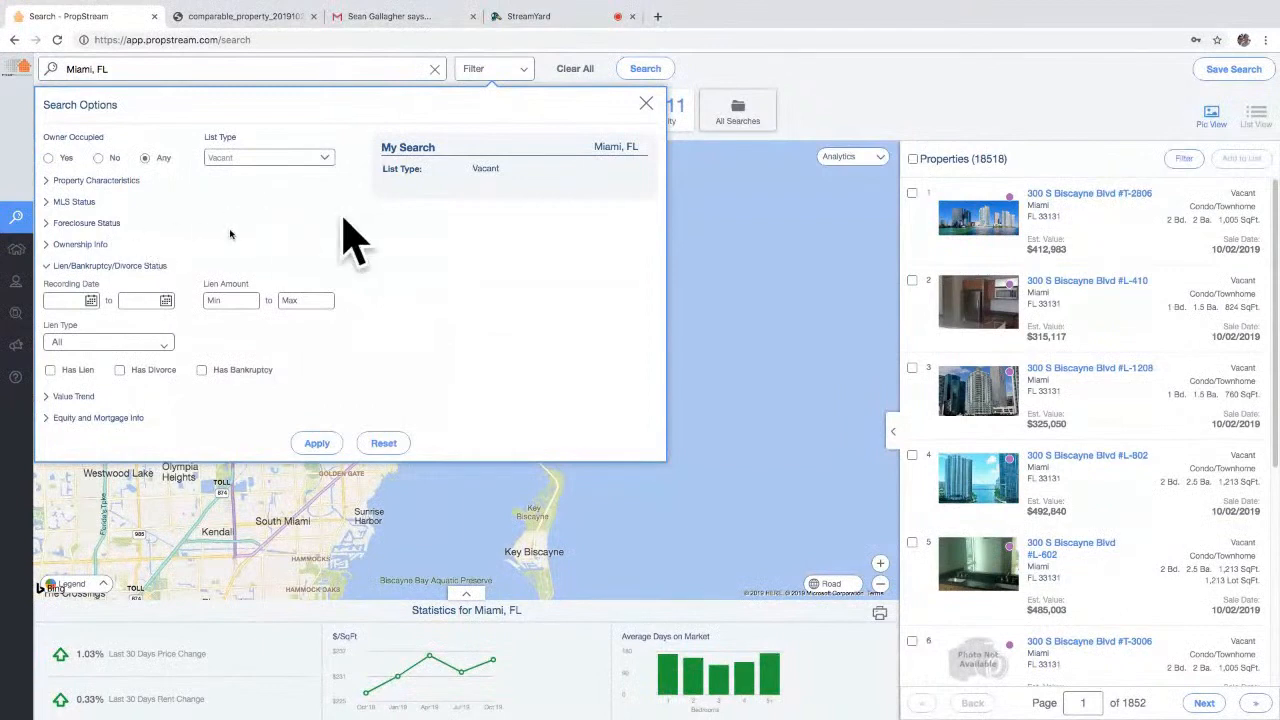
left_click(86, 246)
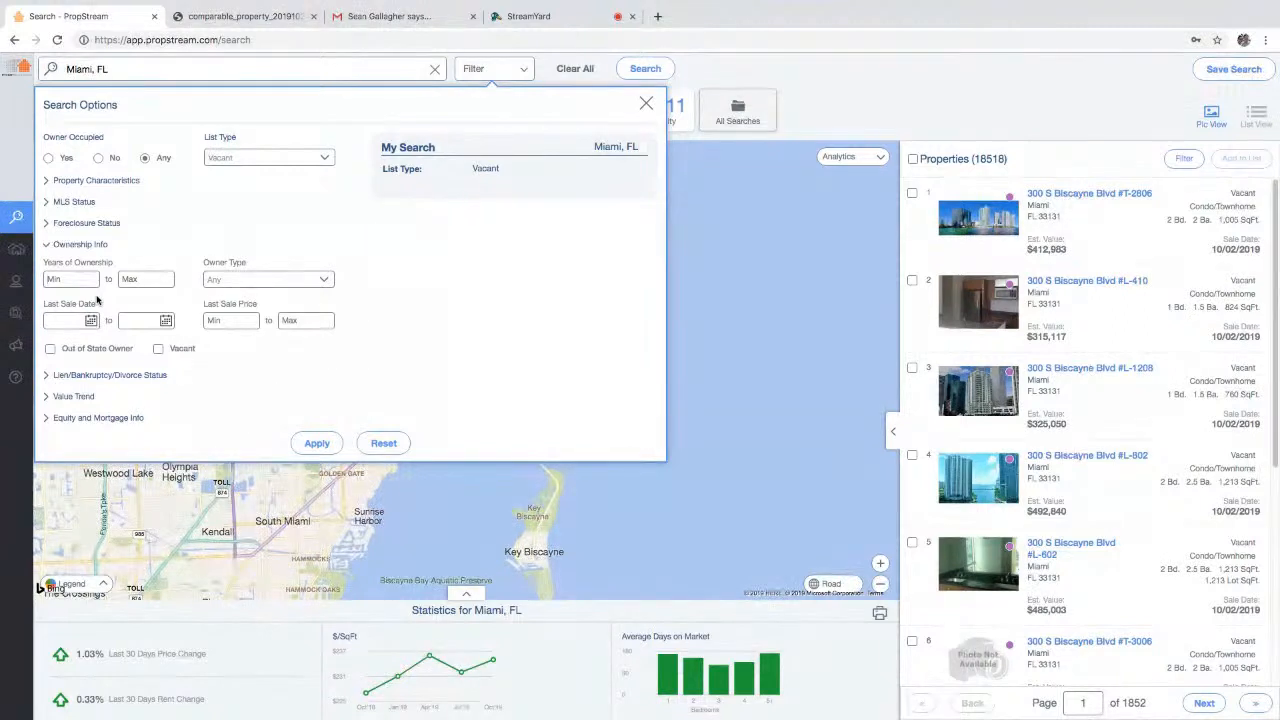
type("7")
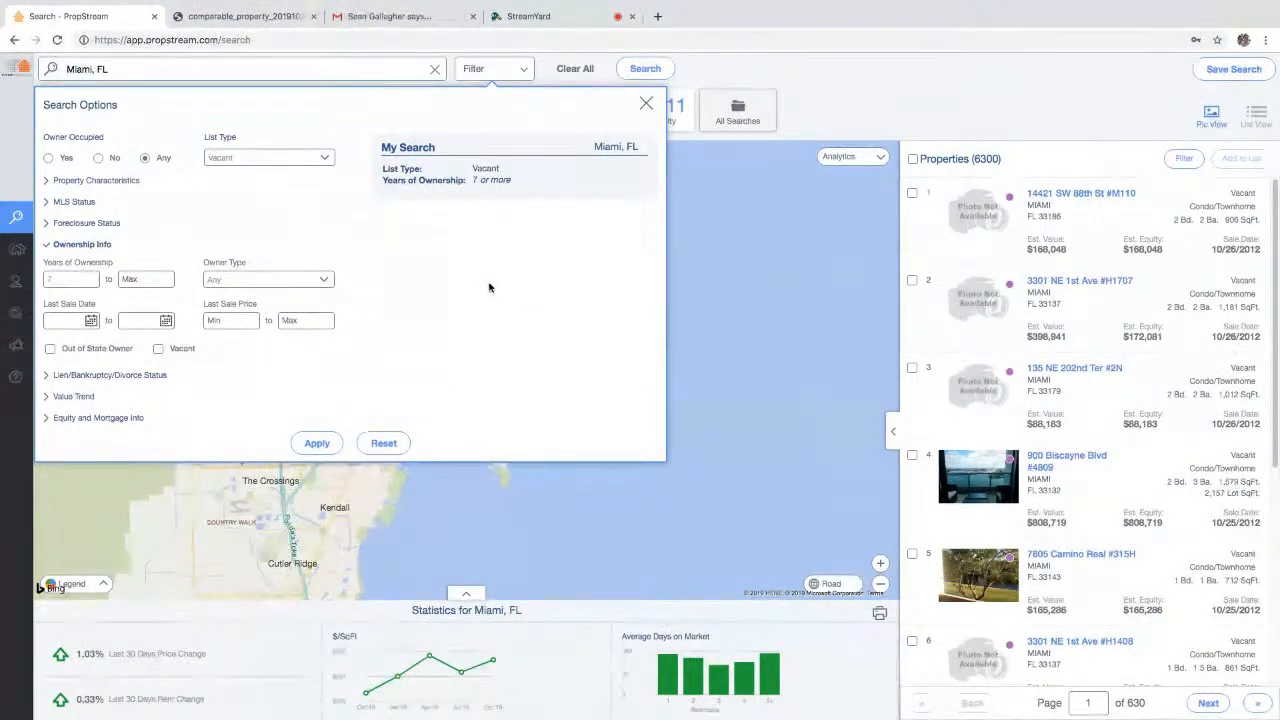
left_click(252, 161)
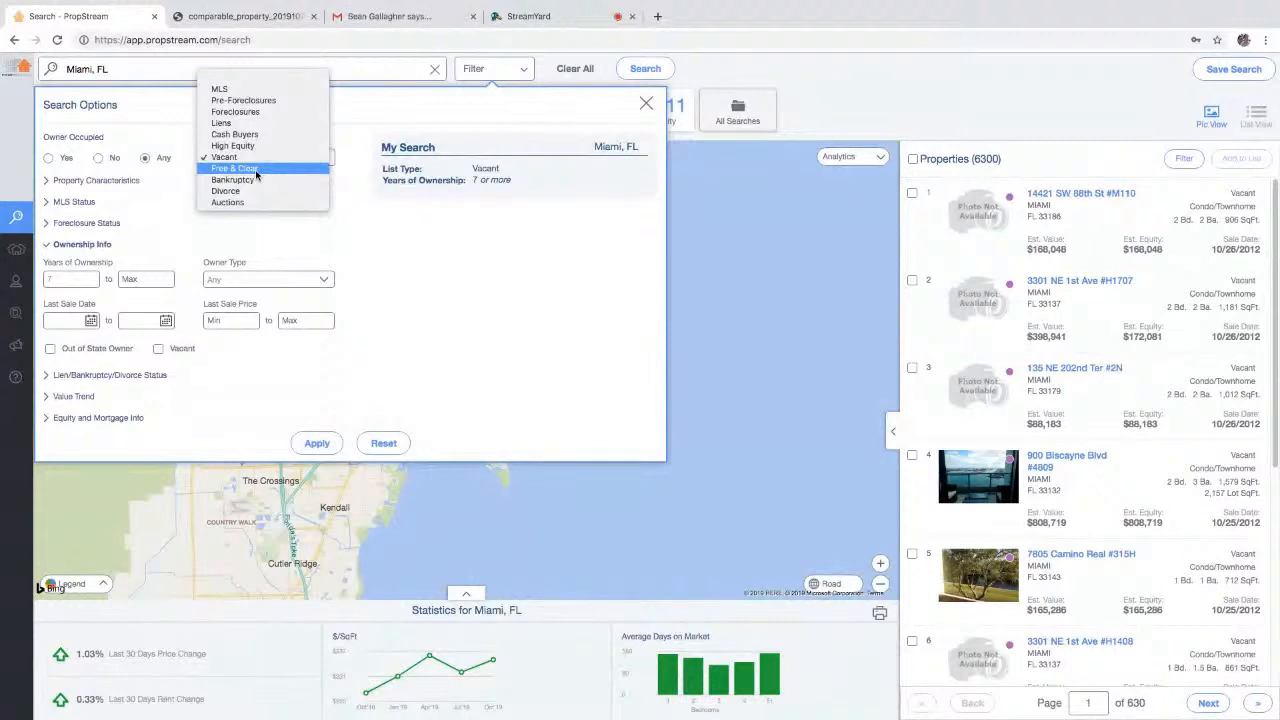
left_click(450, 266)
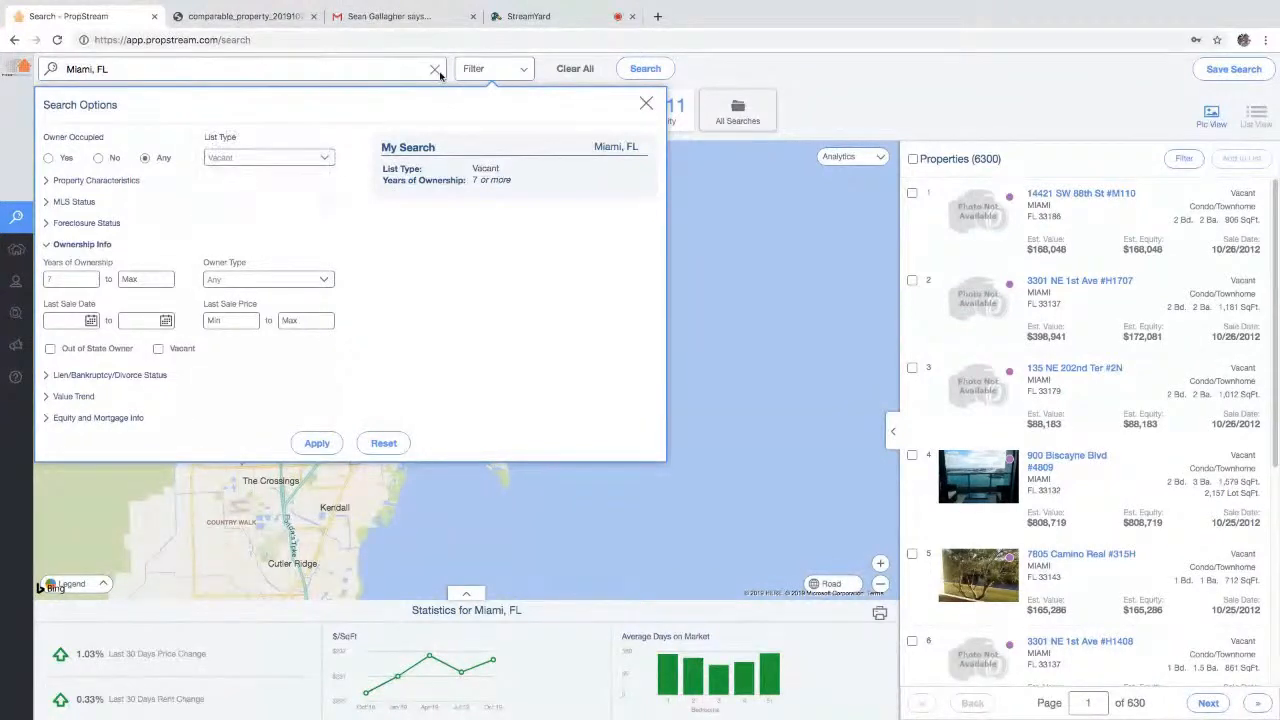
left_click(503, 79)
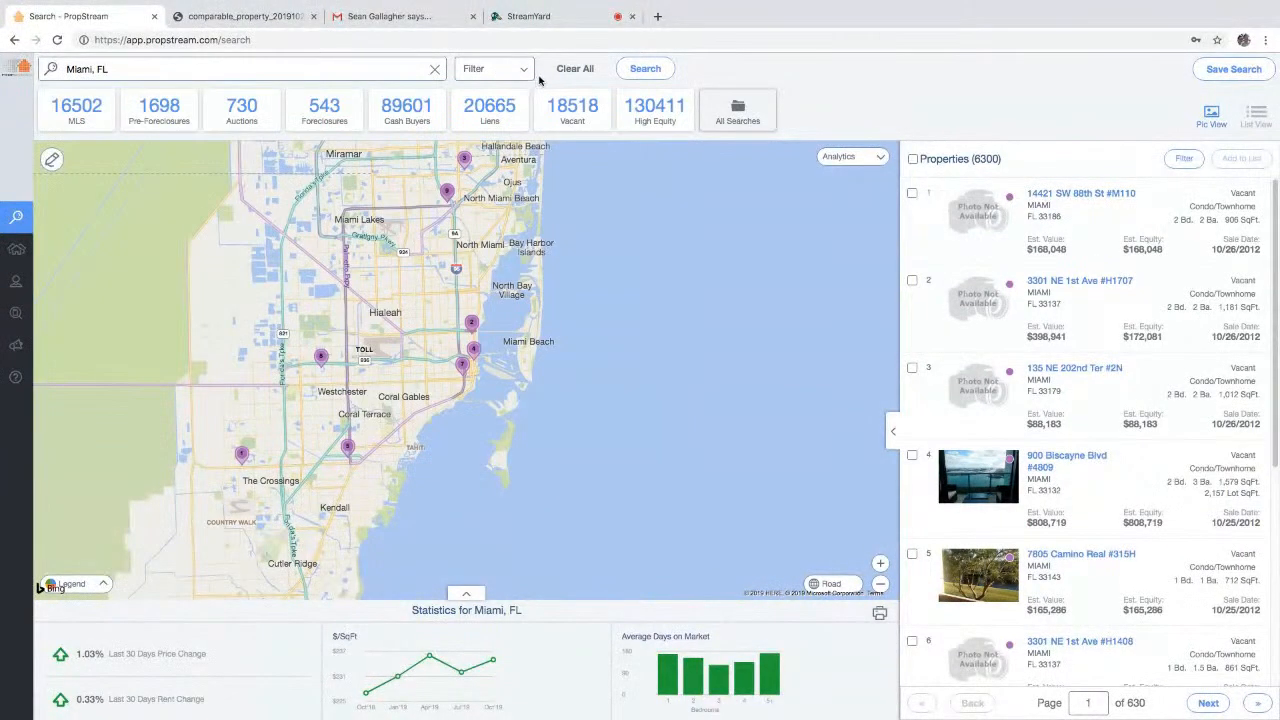
- Restart the Miami, FL search and filter to non-owner-occupied, Free & Clear properties
left_click(572, 72)
left_click(276, 72)
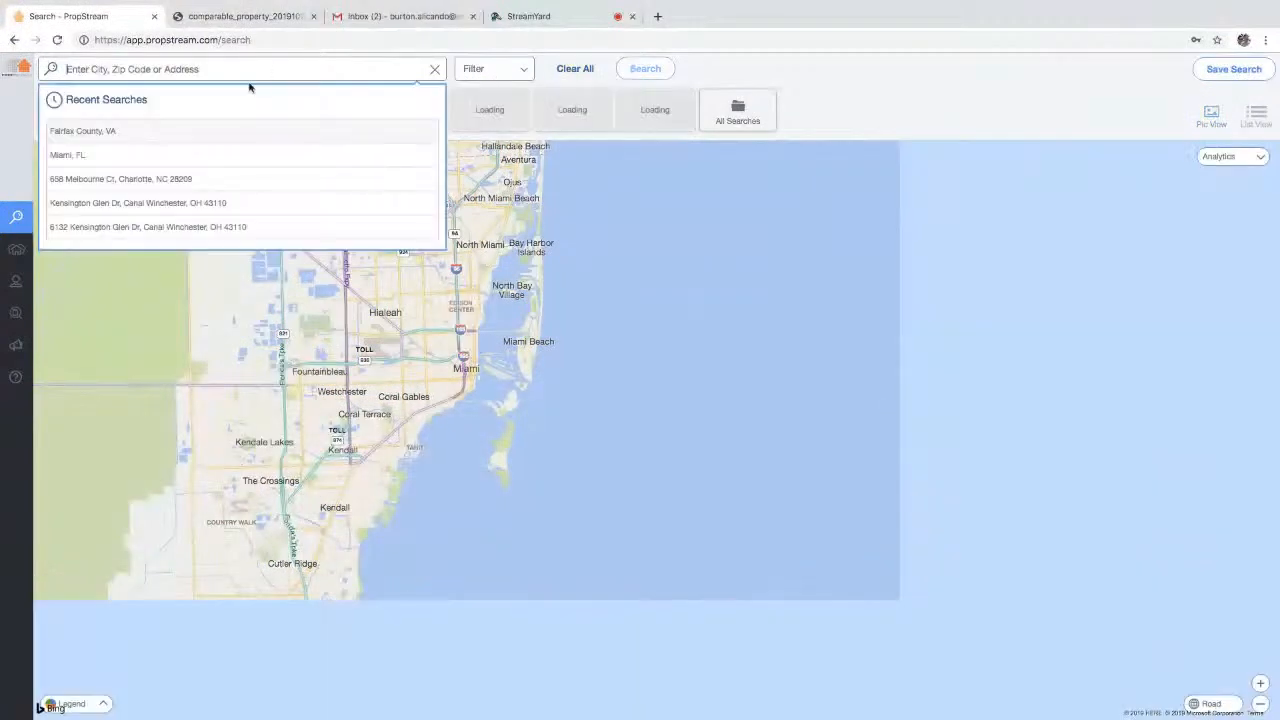
left_click(114, 157)
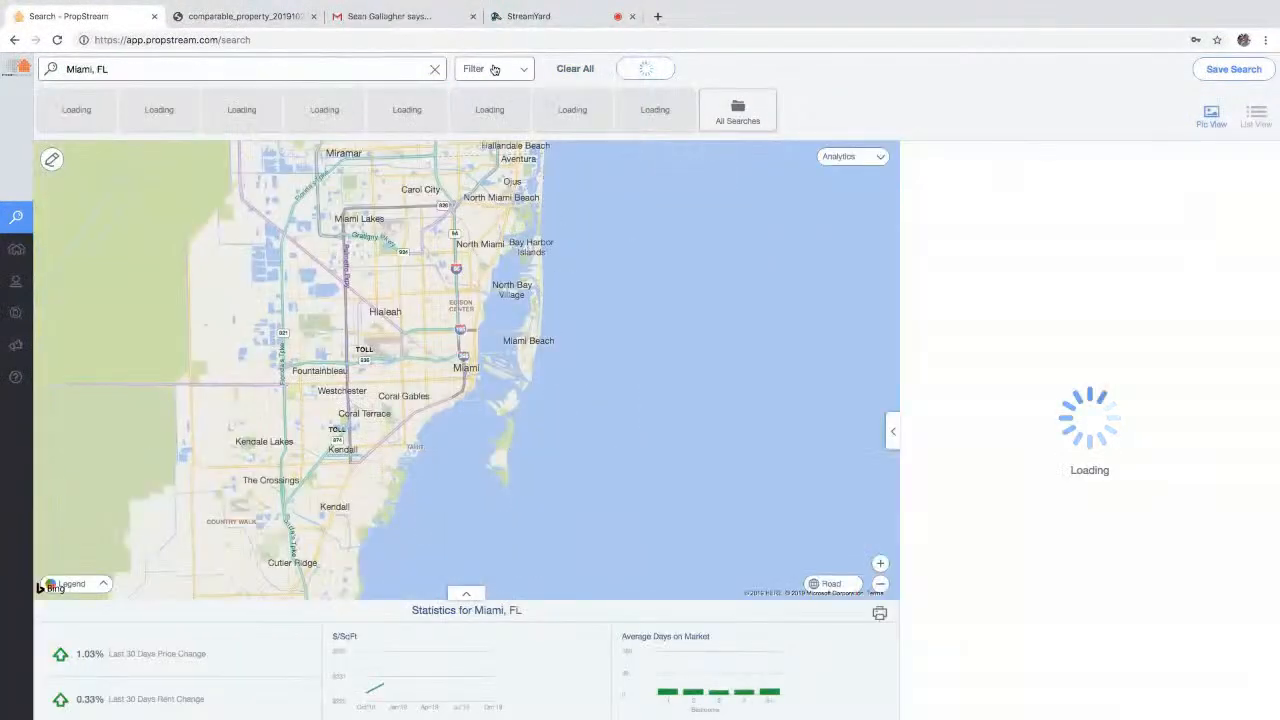
left_click(494, 69)
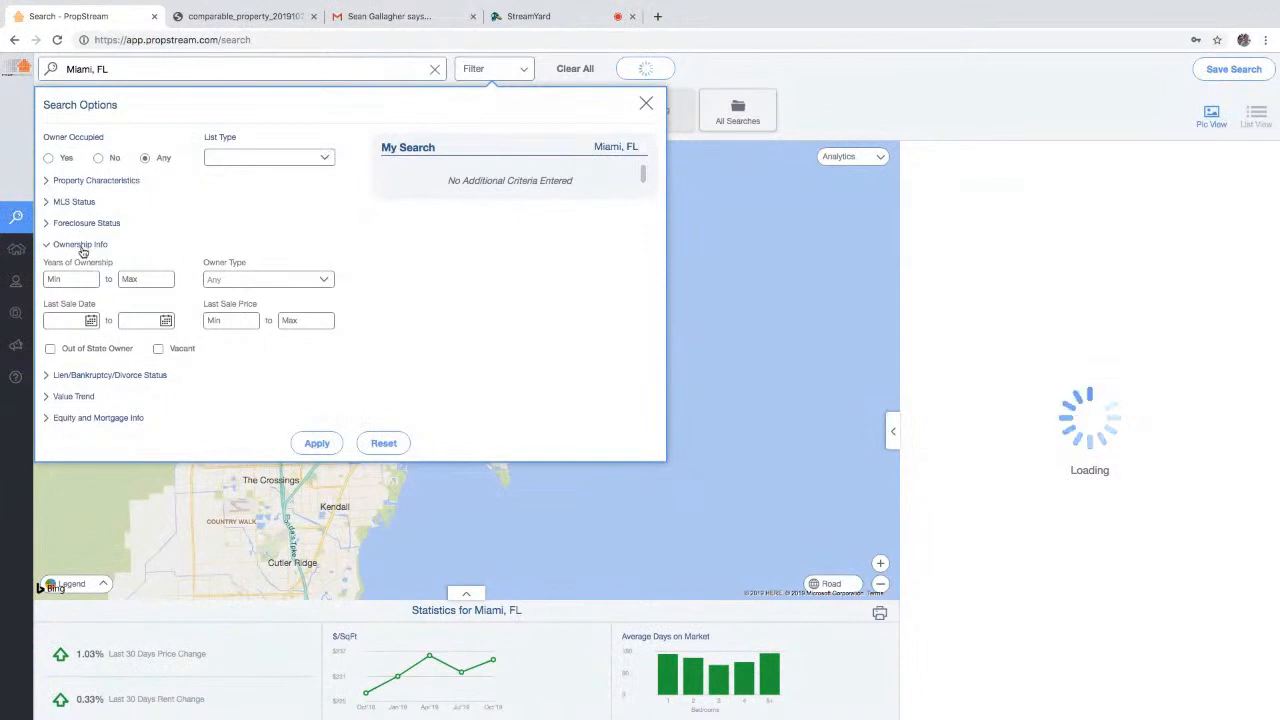
left_click(82, 246)
left_click(98, 158)
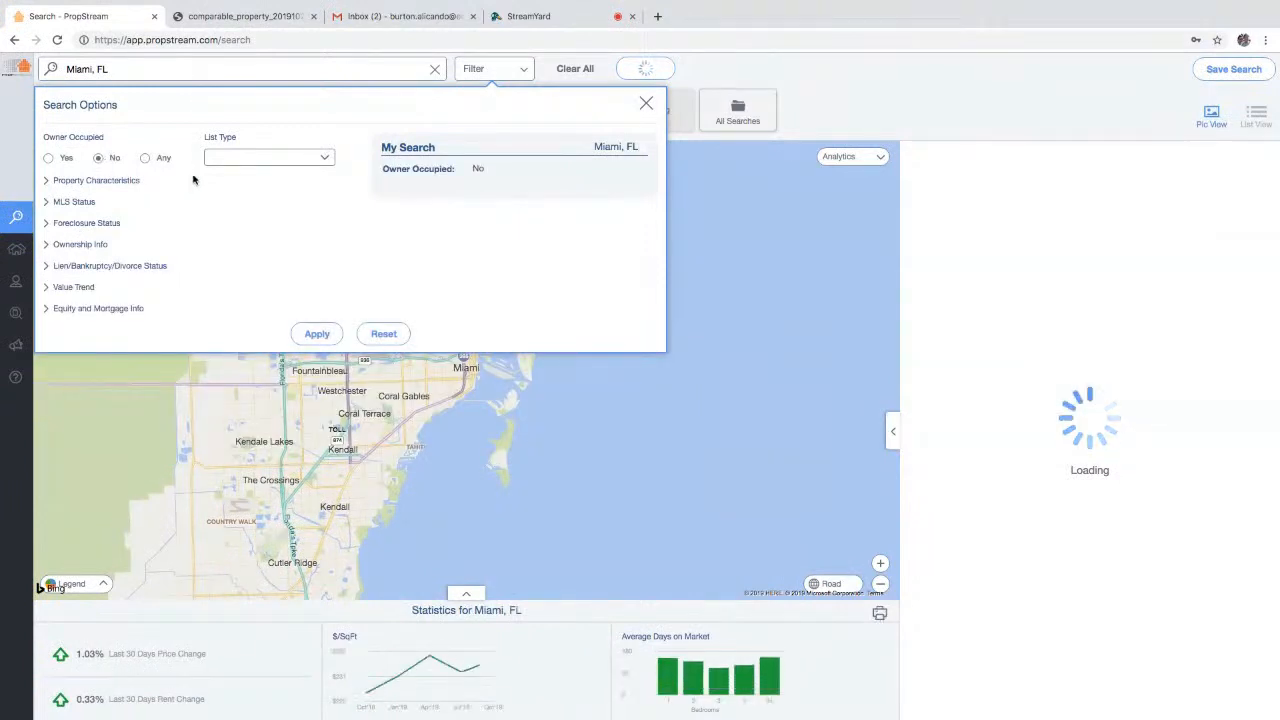
left_click(242, 158)
left_click(251, 250)
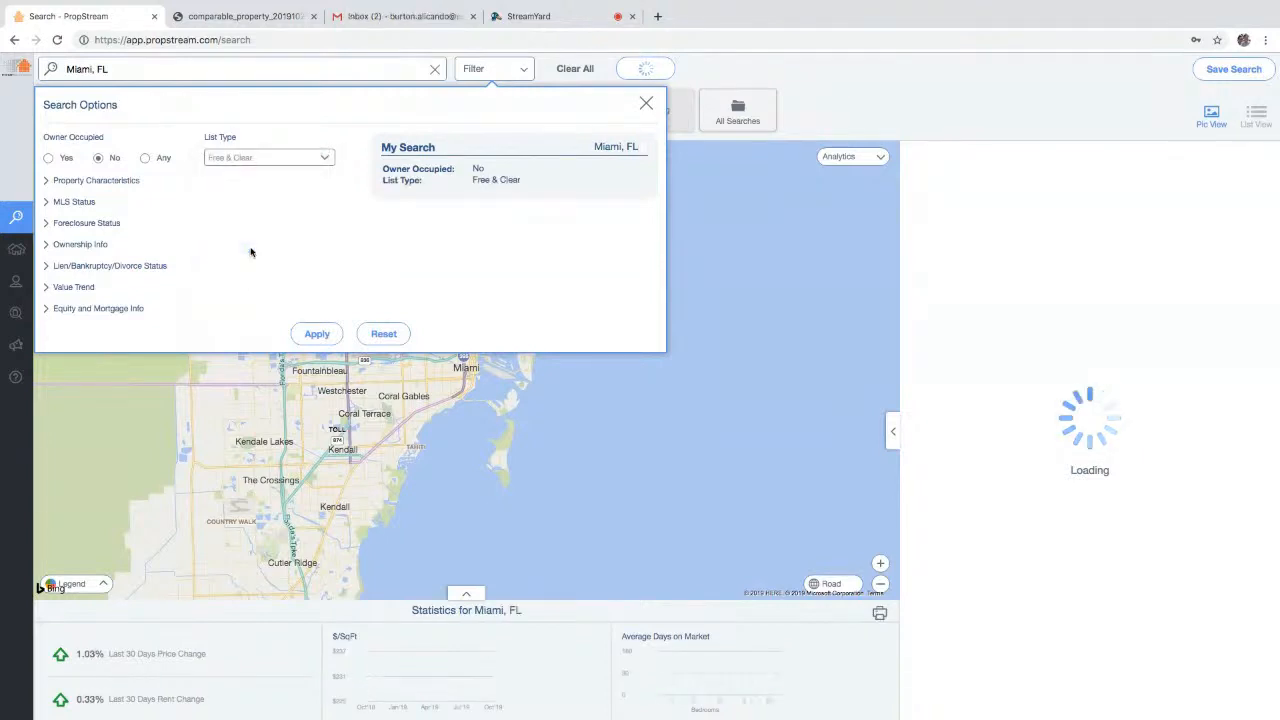
- Limit results to Single Family homes, not on the market, with no foreclosure status
left_click(96, 180)
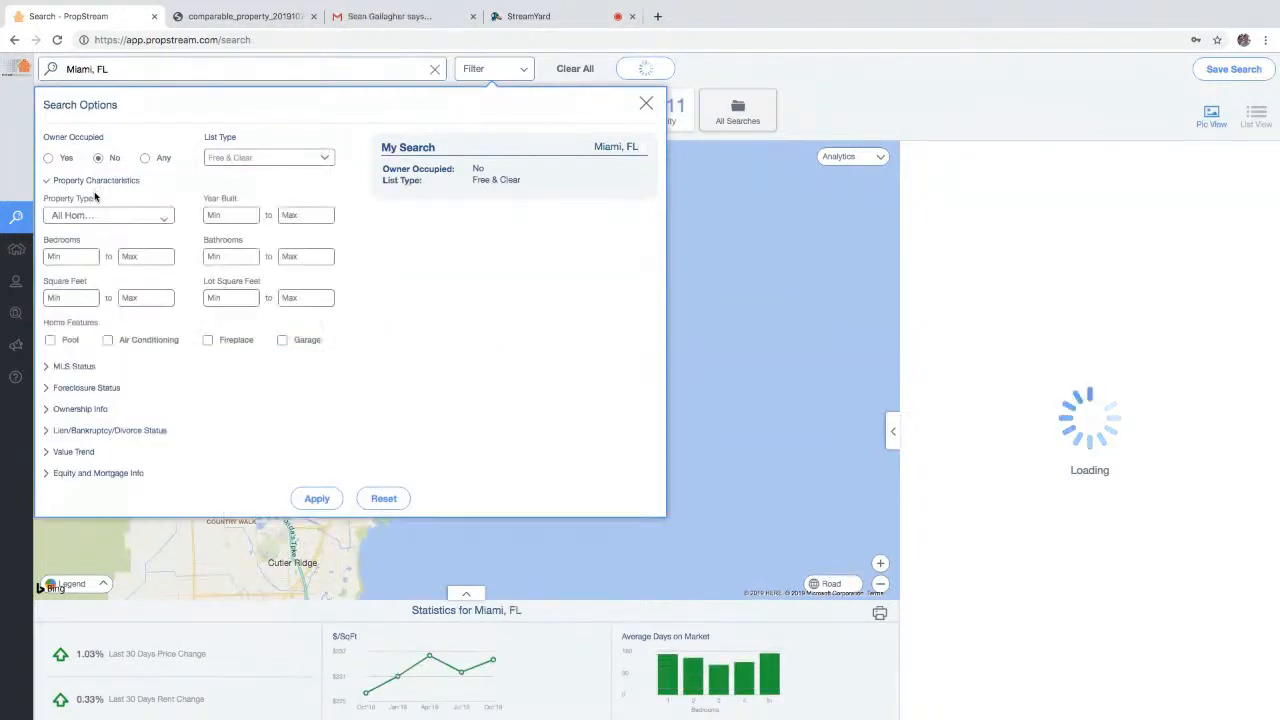
left_click(100, 218)
left_click(118, 242)
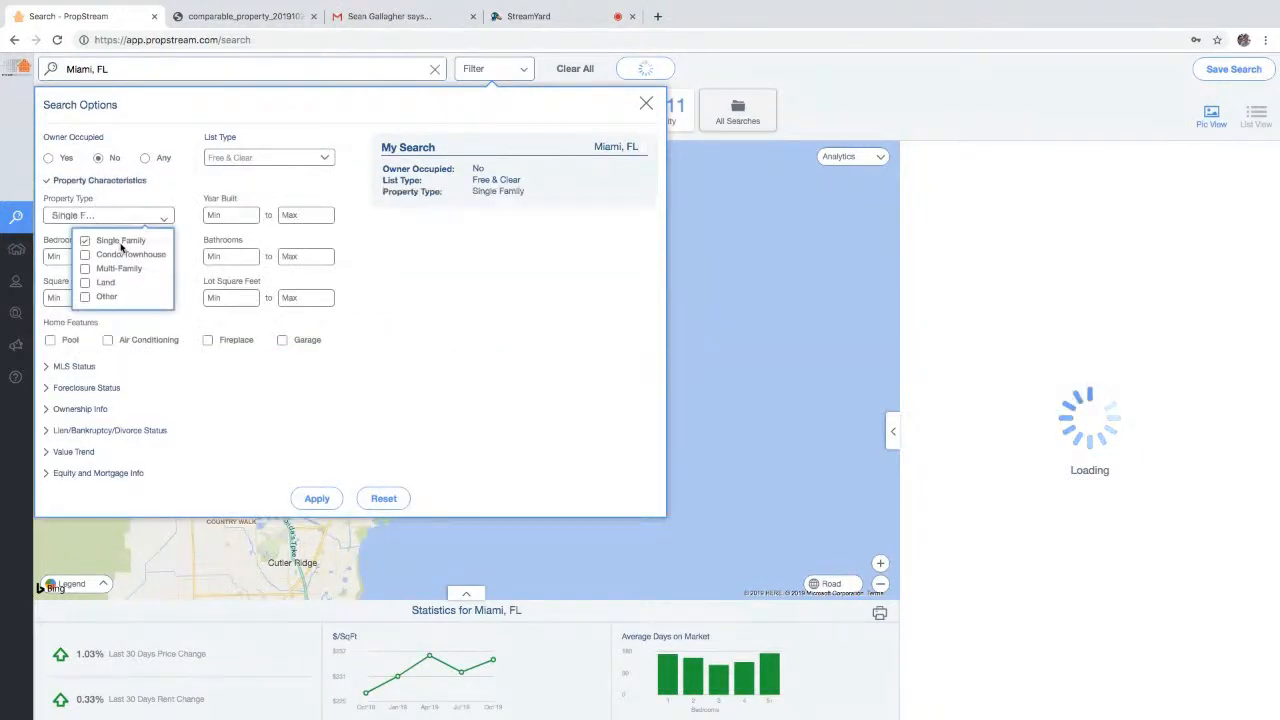
left_click(95, 368)
left_click(258, 361)
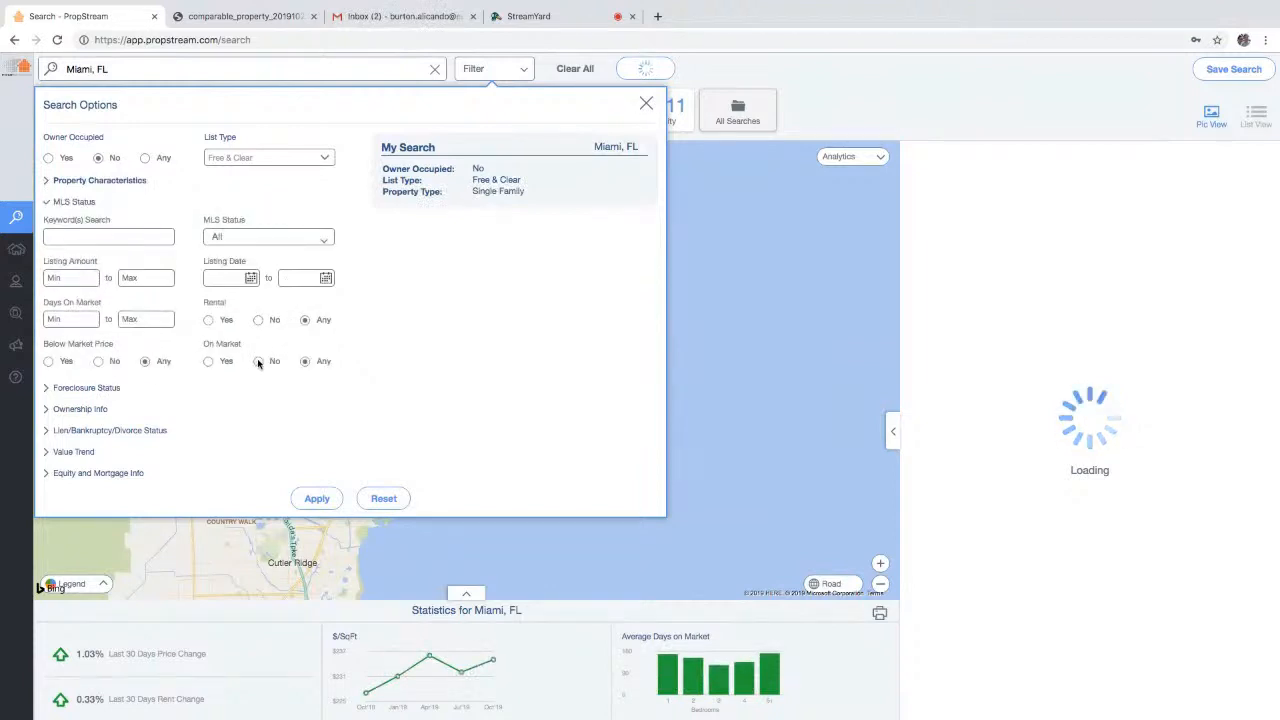
left_click(109, 391)
left_click(107, 257)
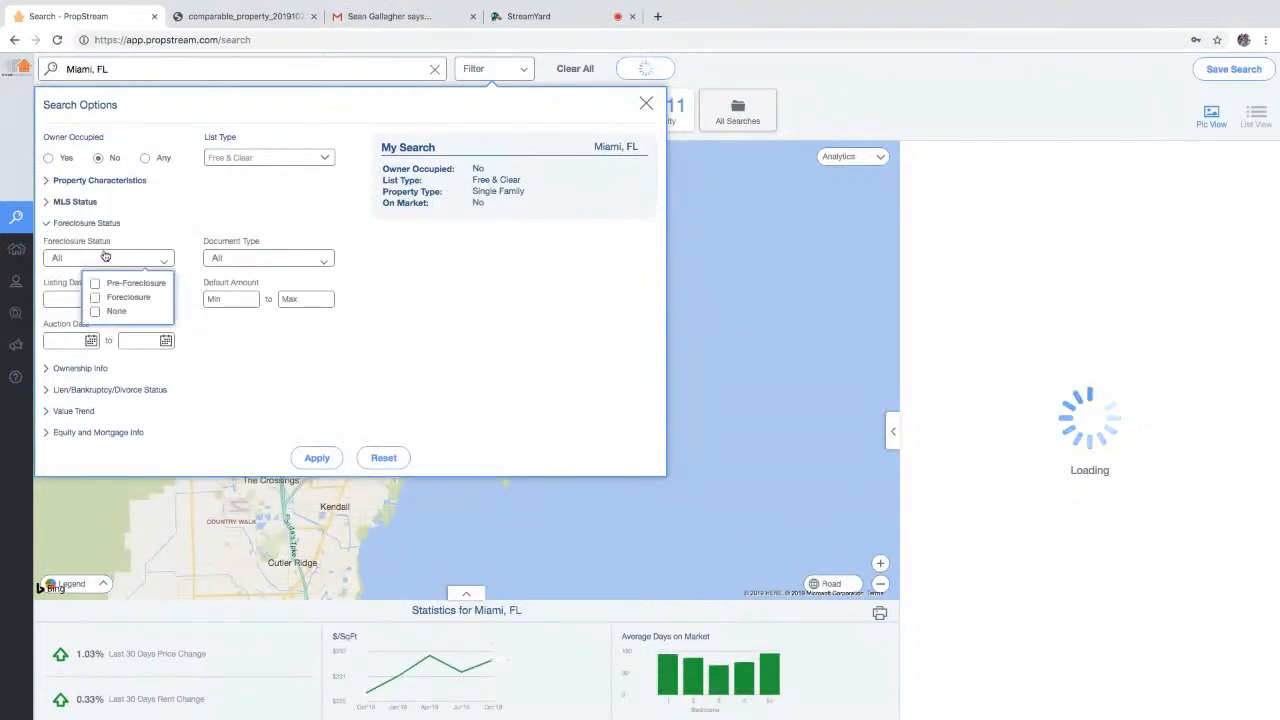
left_click(117, 312)
- Require 15+ years of ownership with Individual owners, dismissing the password prompt
left_click(100, 368)
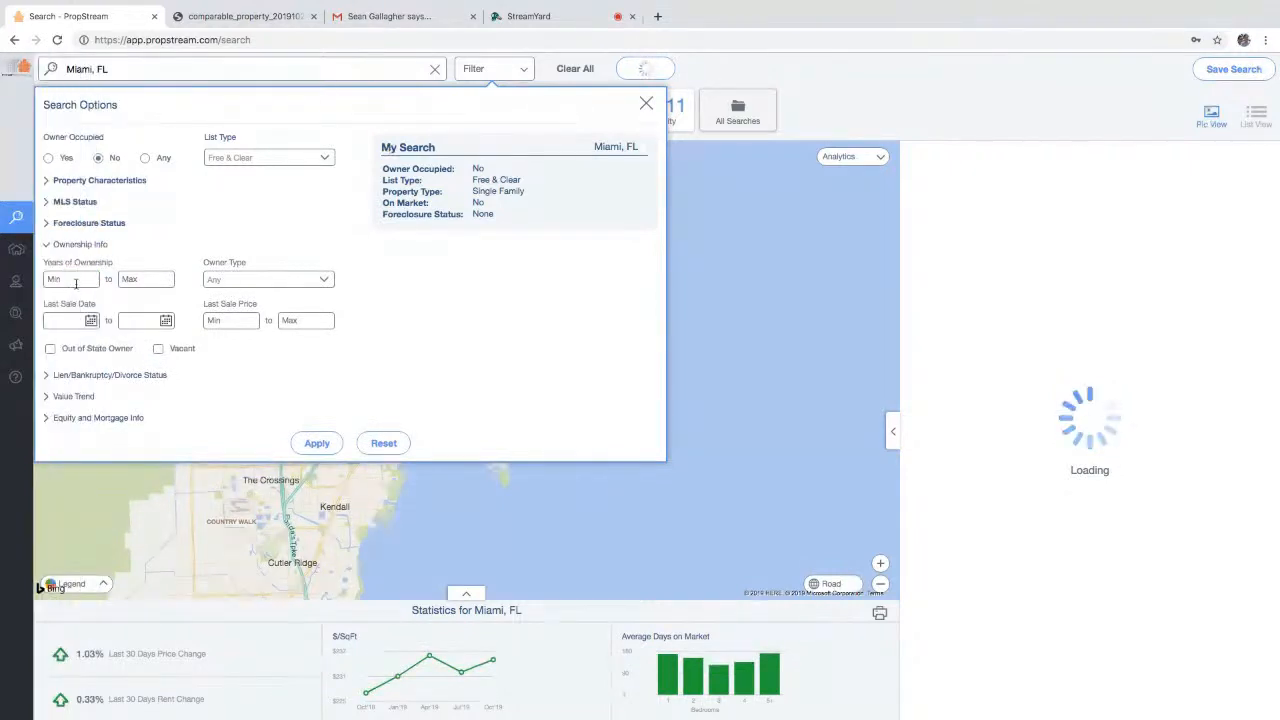
type("15")
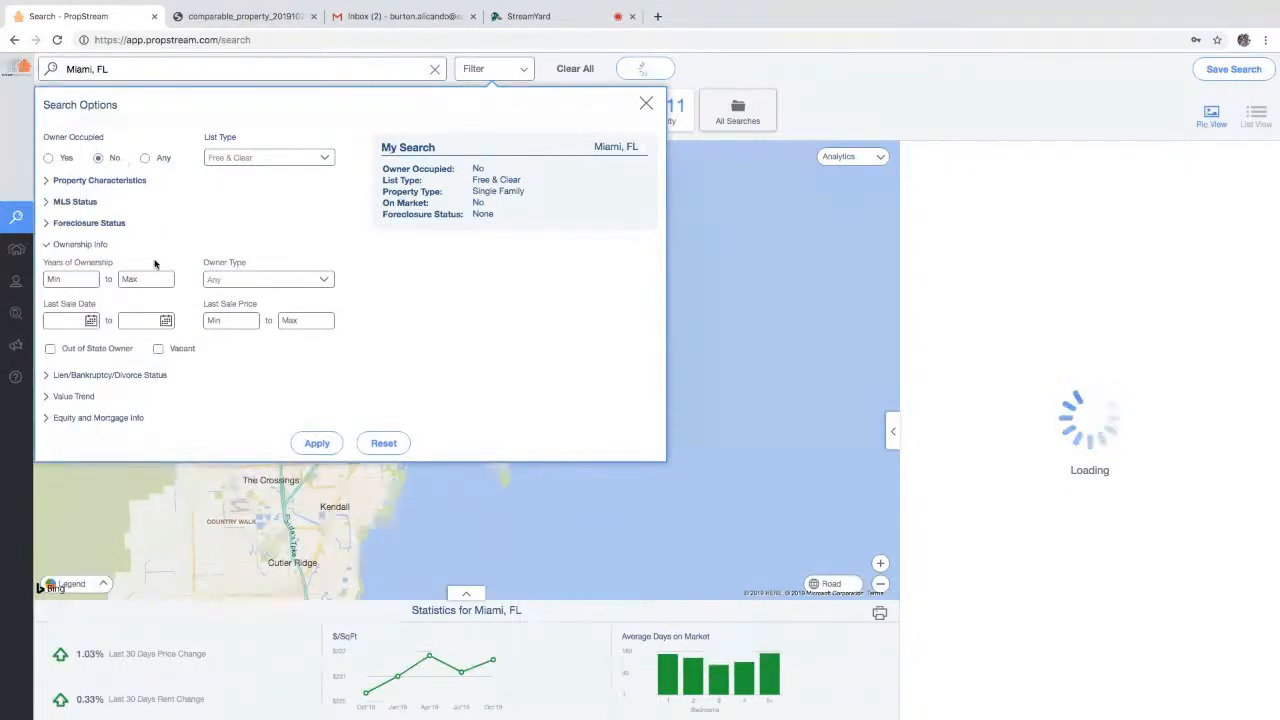
left_click(258, 279)
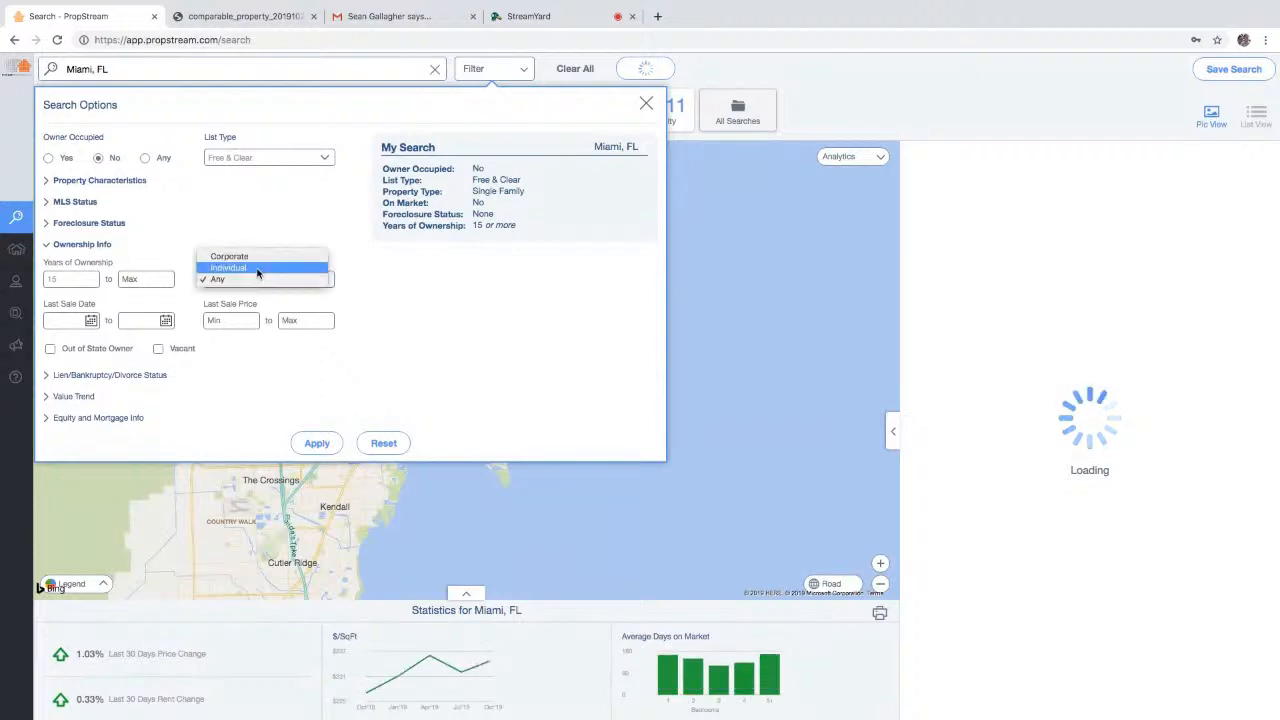
left_click(258, 268)
left_click(670, 277)
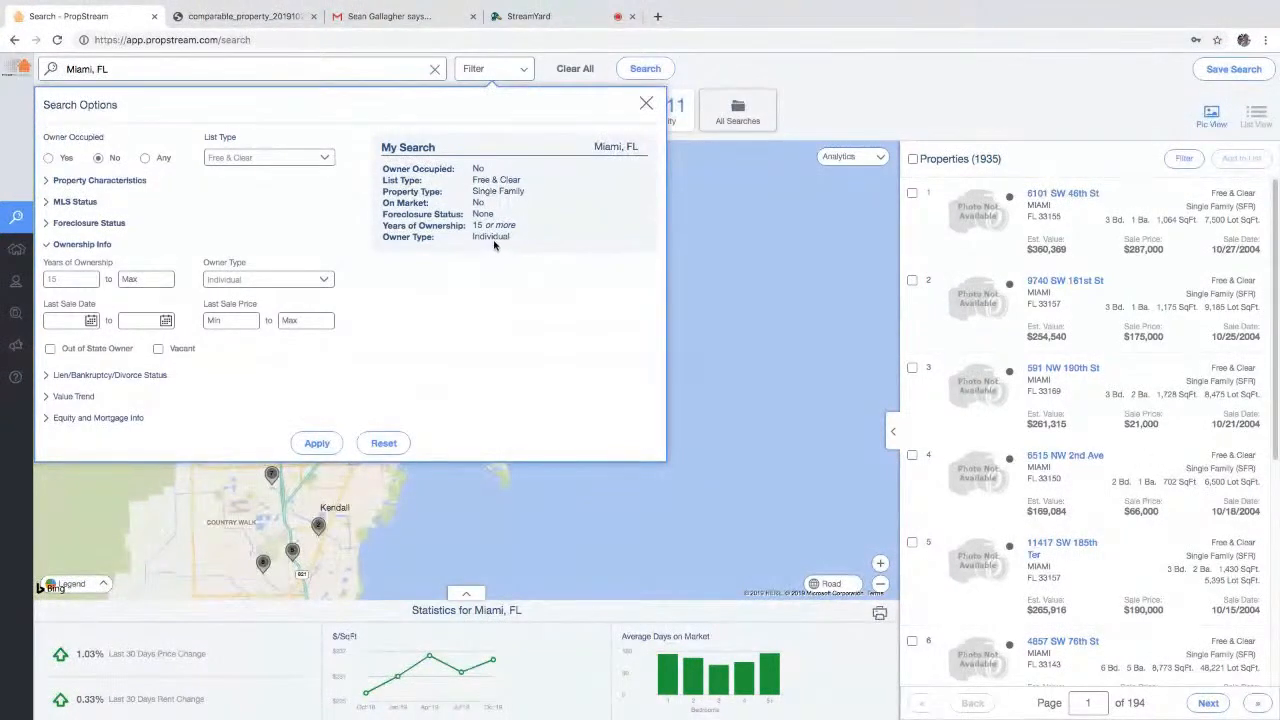
left_click(265, 279)
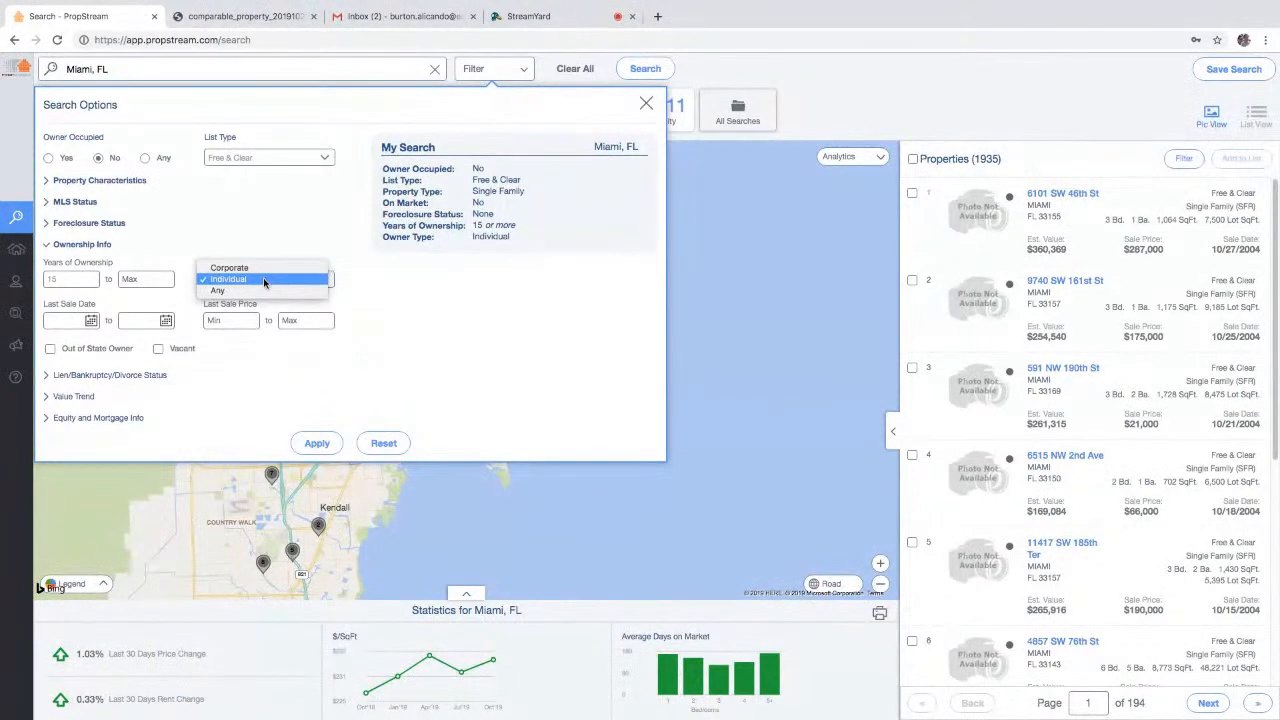
left_click(265, 280)
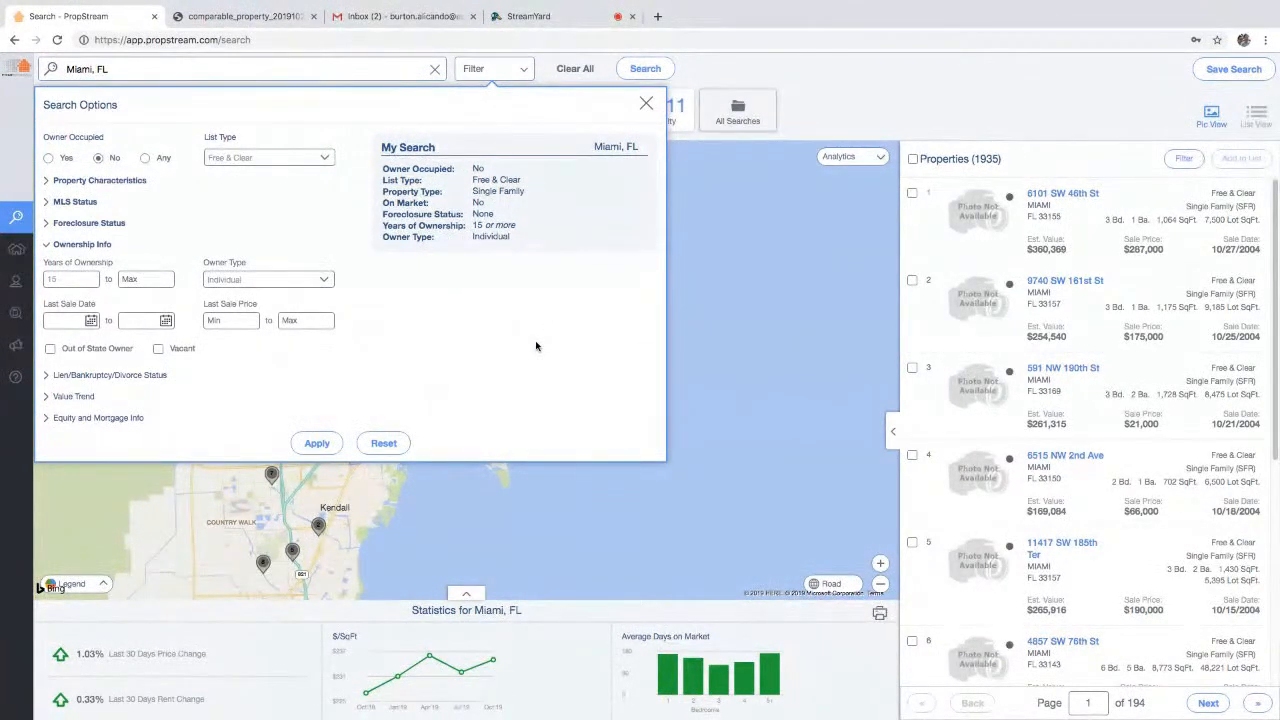
- Apply the filters for 1,935 properties, exit browser full screen, and bring the infographic forward
left_click(310, 445)
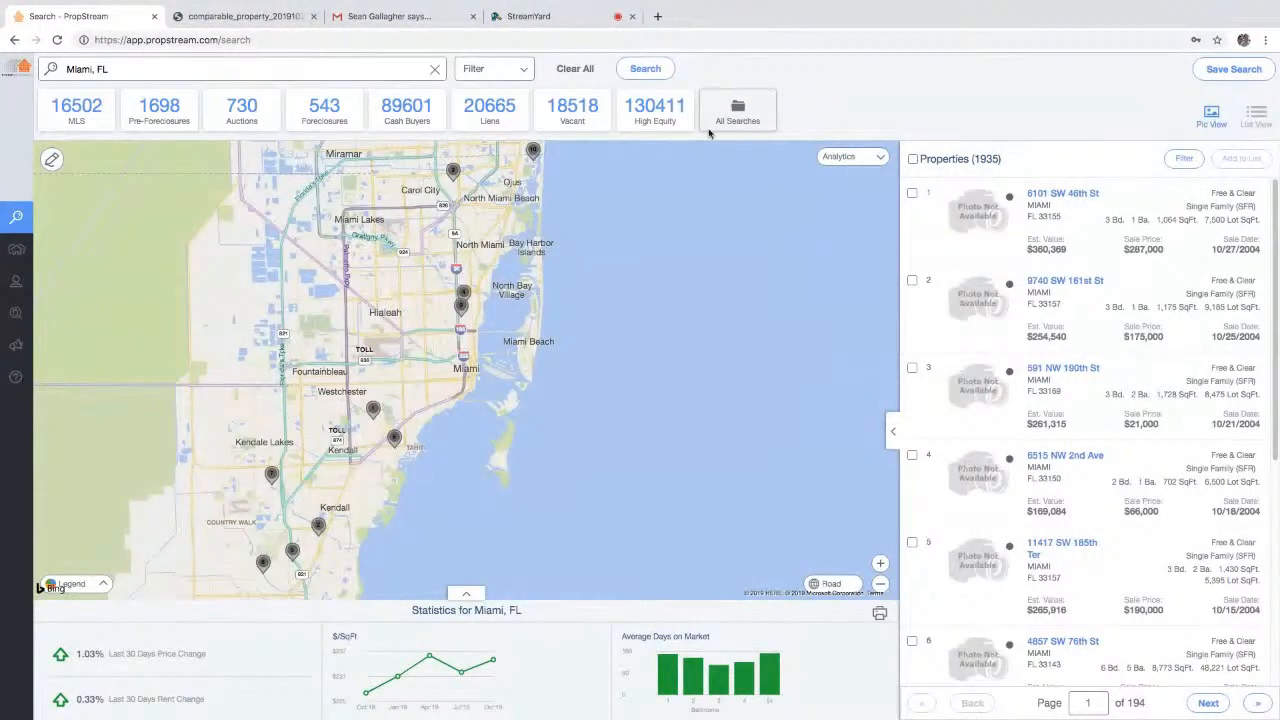
left_click(505, 73)
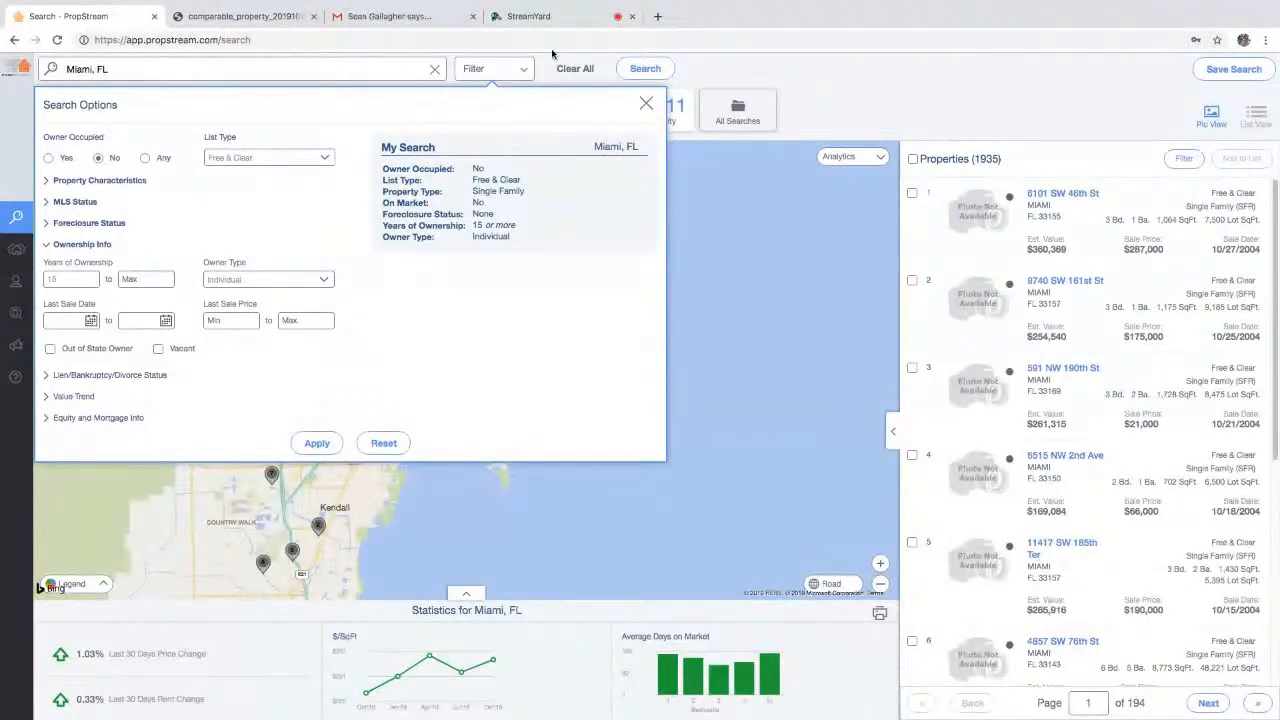
mouse_move(275, 5)
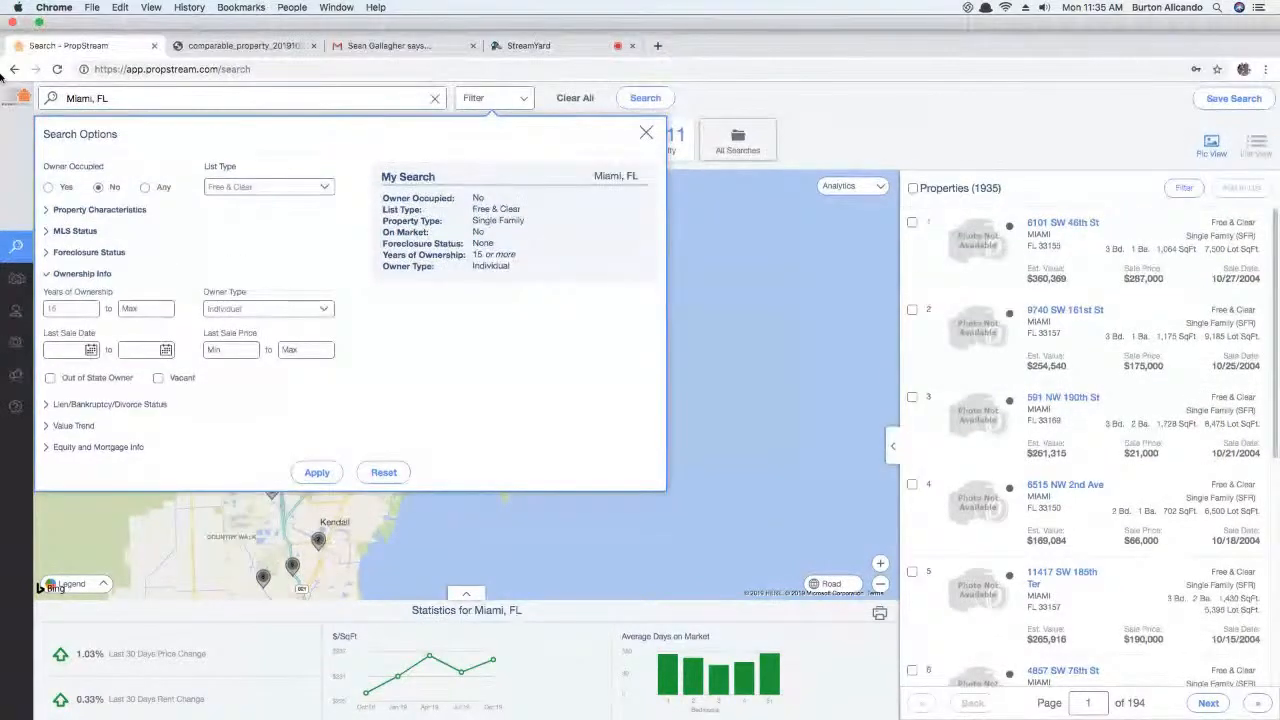
left_click(39, 22)
left_click(940, 230)
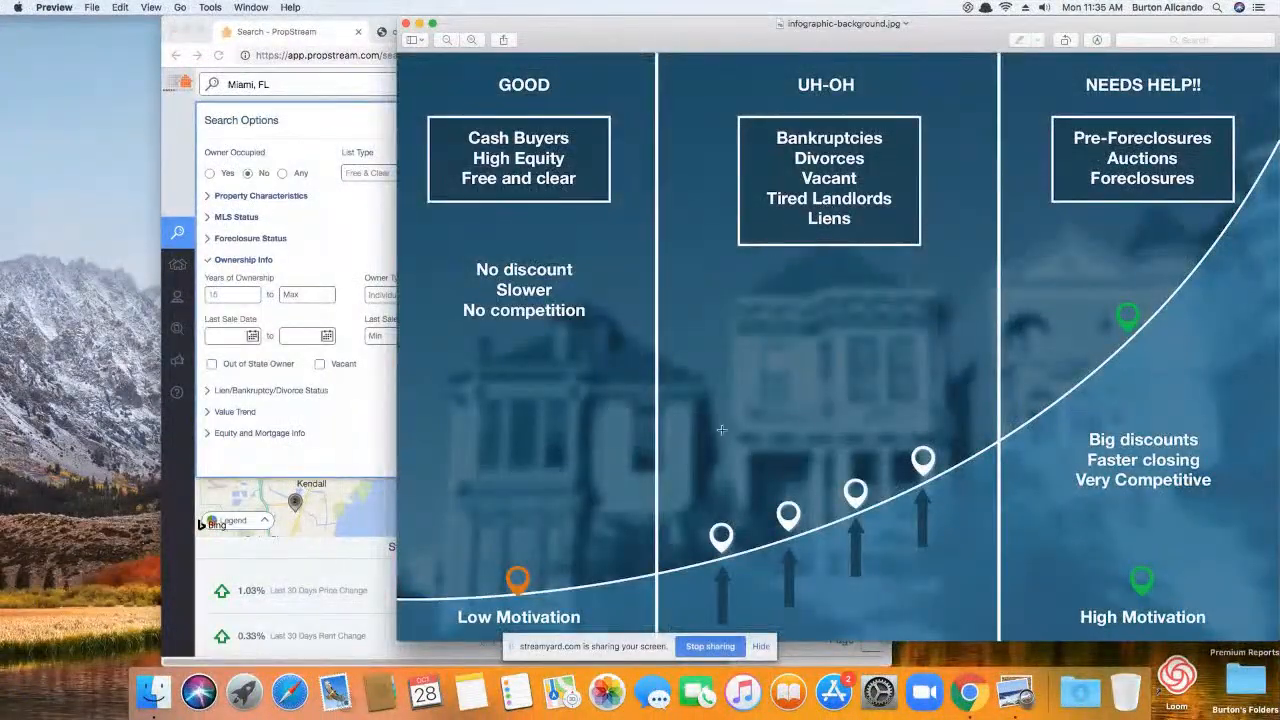
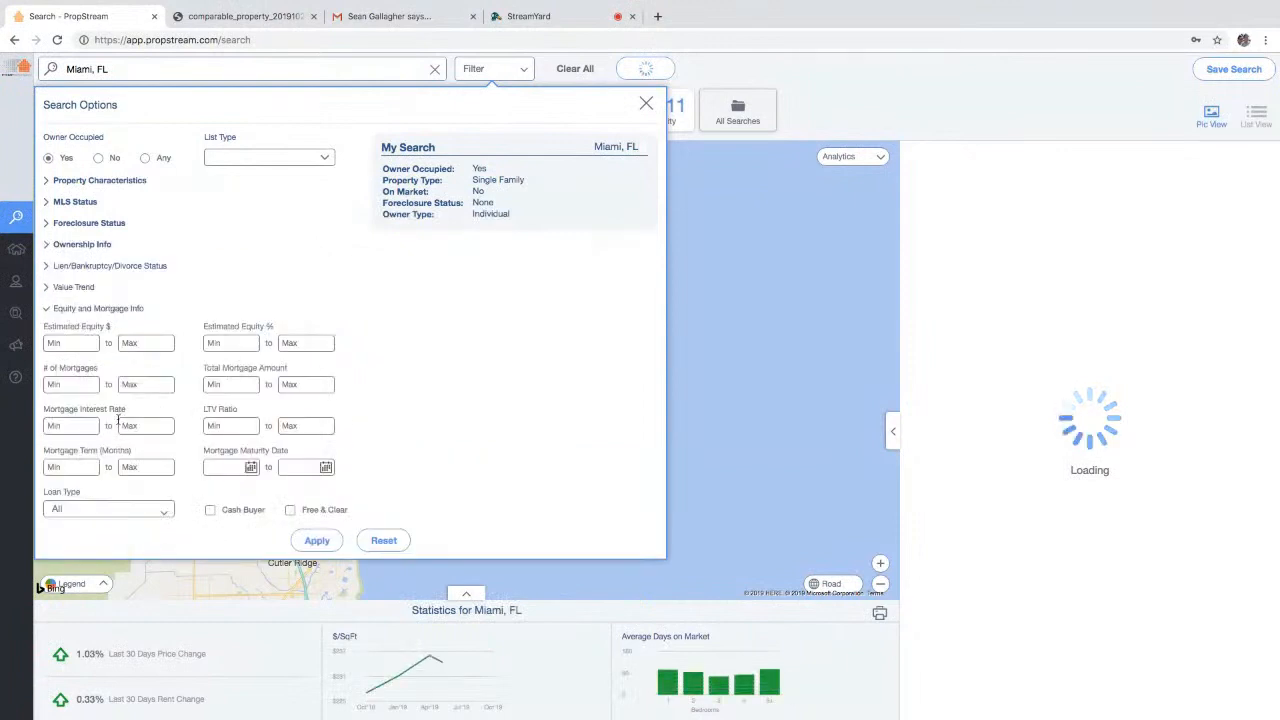
- Require a minimum of 2 mortgages and apply, leaving 10,935 Miami properties
left_click(87, 384)
type("2")
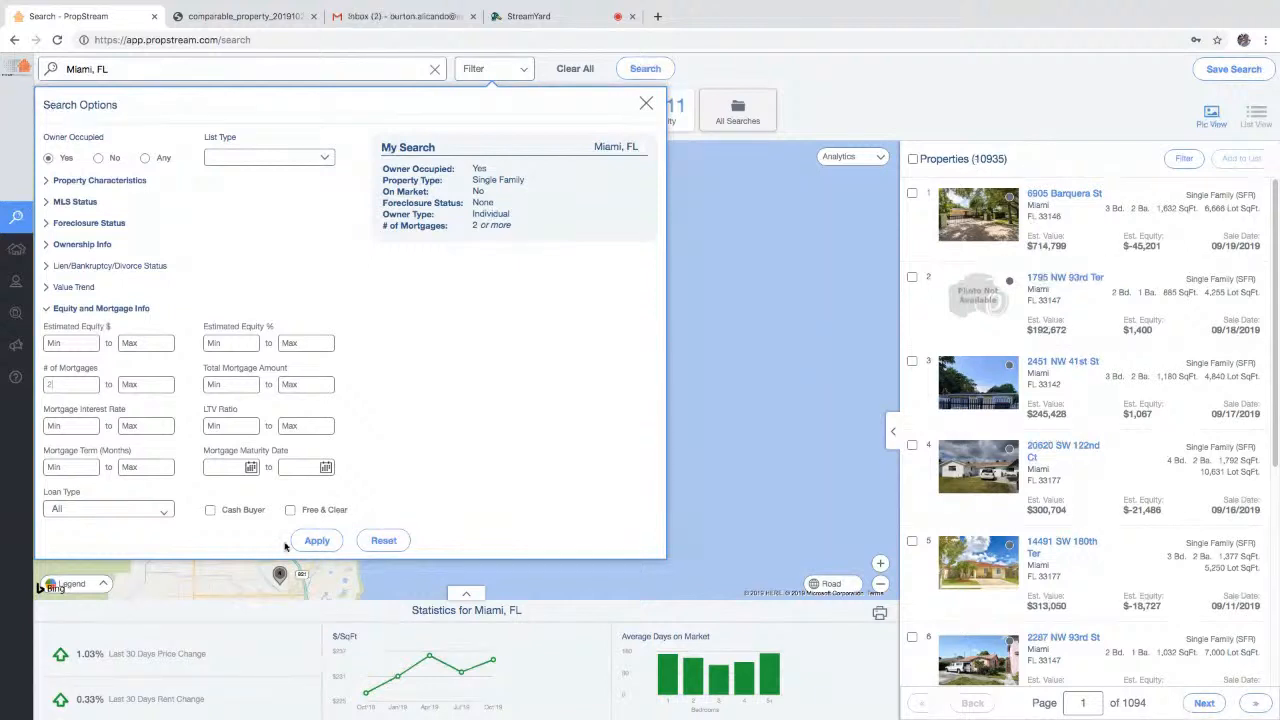
left_click(317, 541)
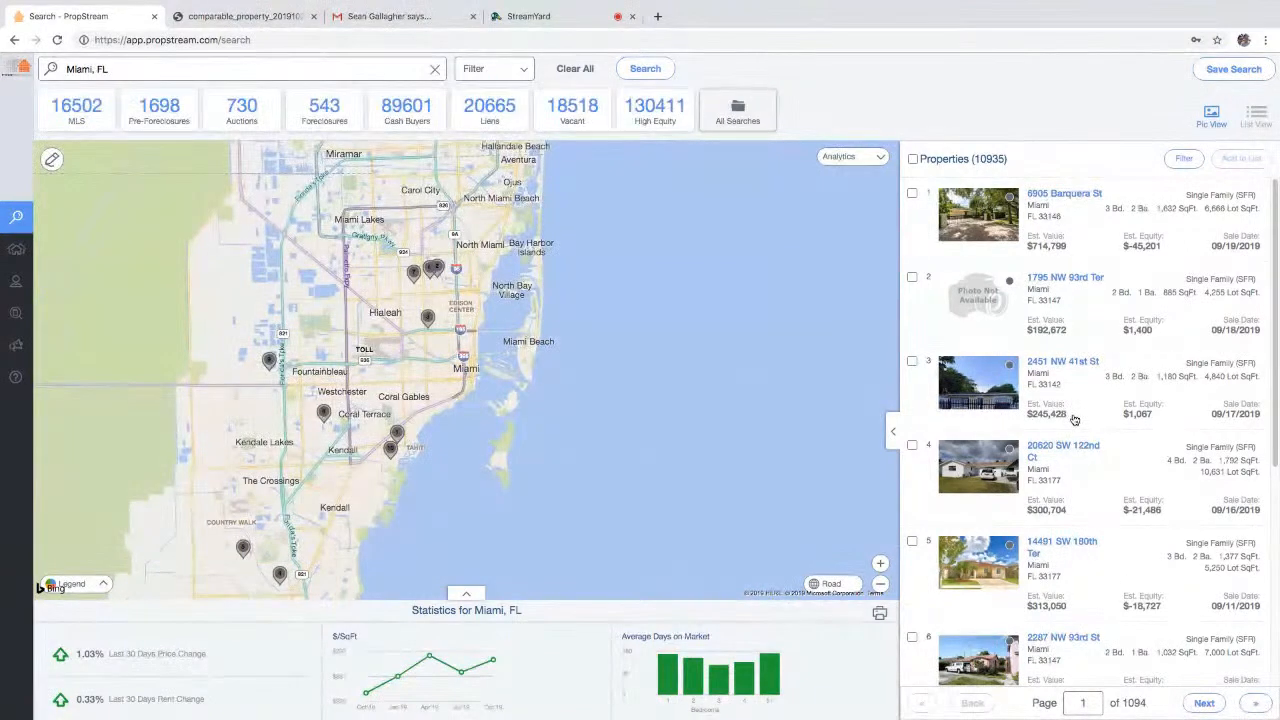
left_click(1065, 194)
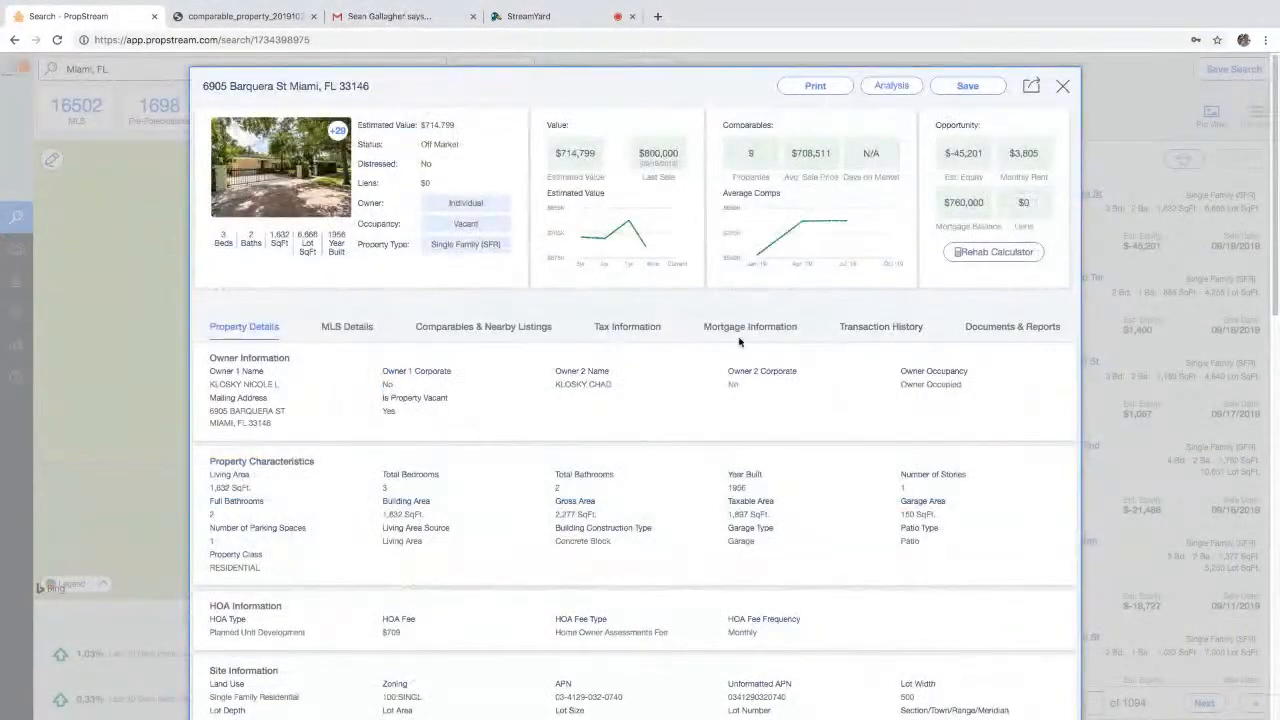
left_click(740, 327)
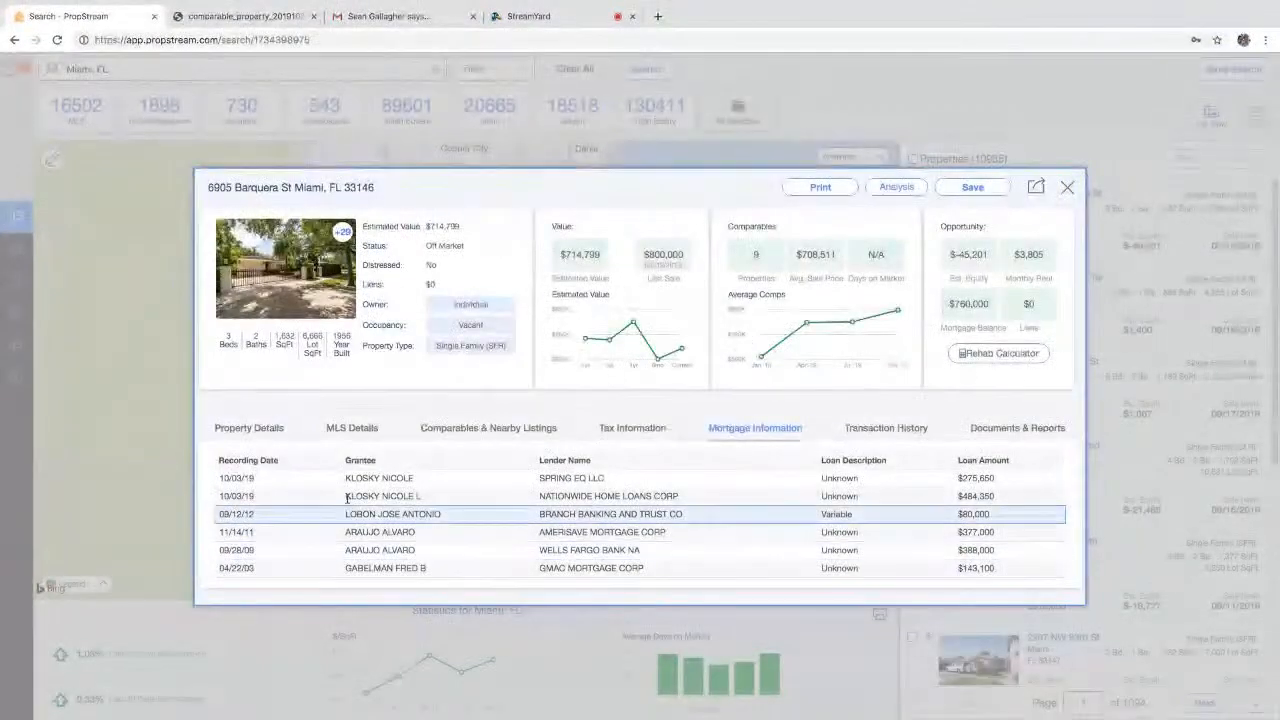
double_click(555, 478)
left_click_drag(603, 497, 700, 505)
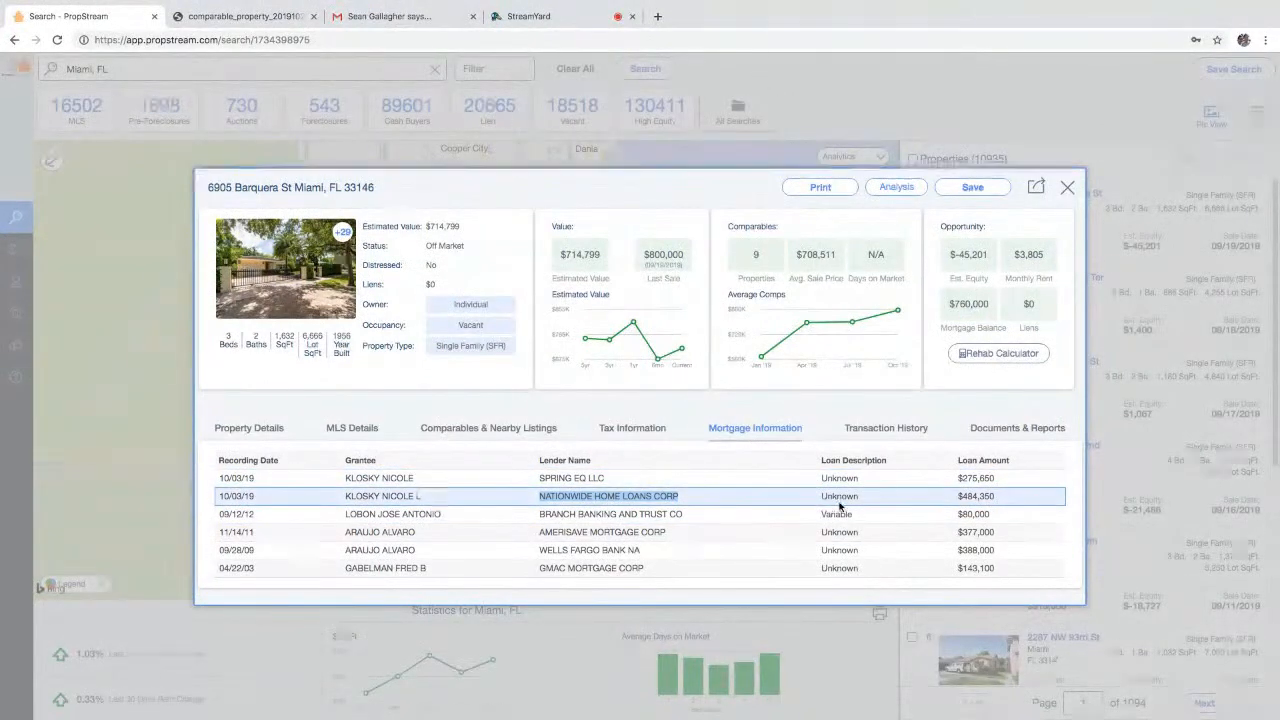
left_click(1033, 187)
left_click(490, 70)
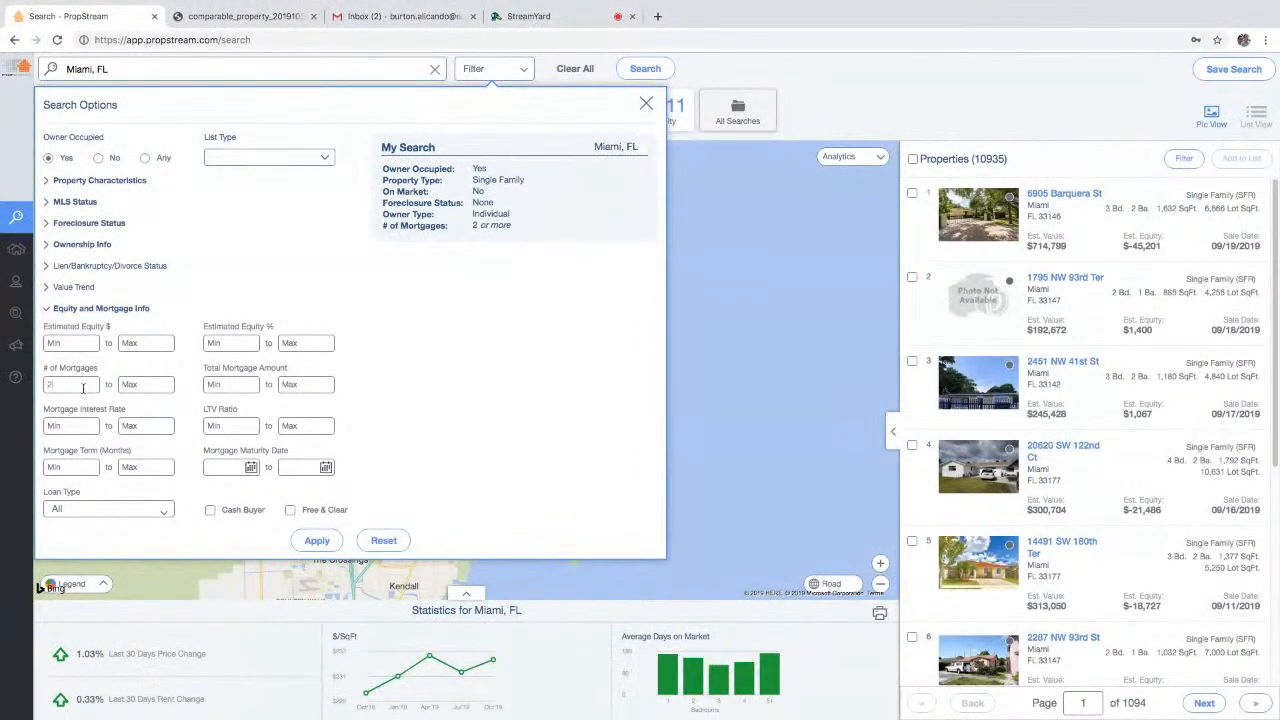
- Drop the mortgage minimum, keep 5+ years ownership, and require LTV ratio 80+, giving 2,505 properties
key("BackSpace")
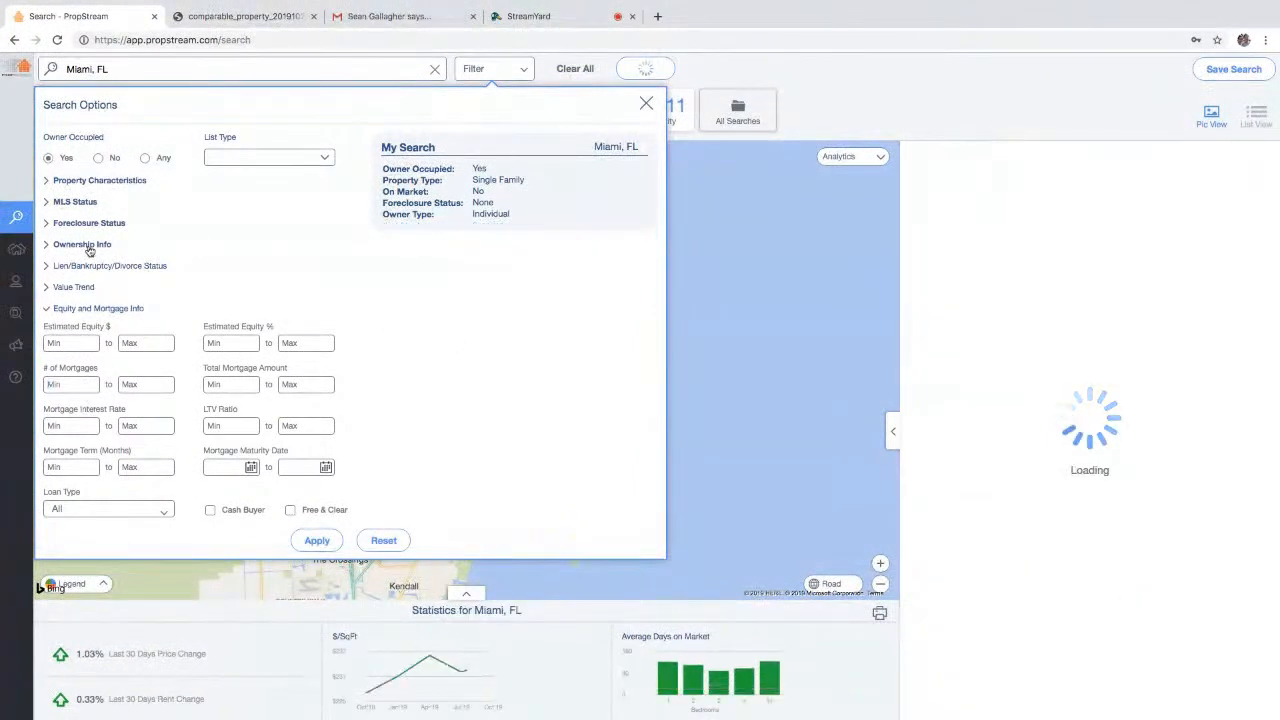
left_click(89, 245)
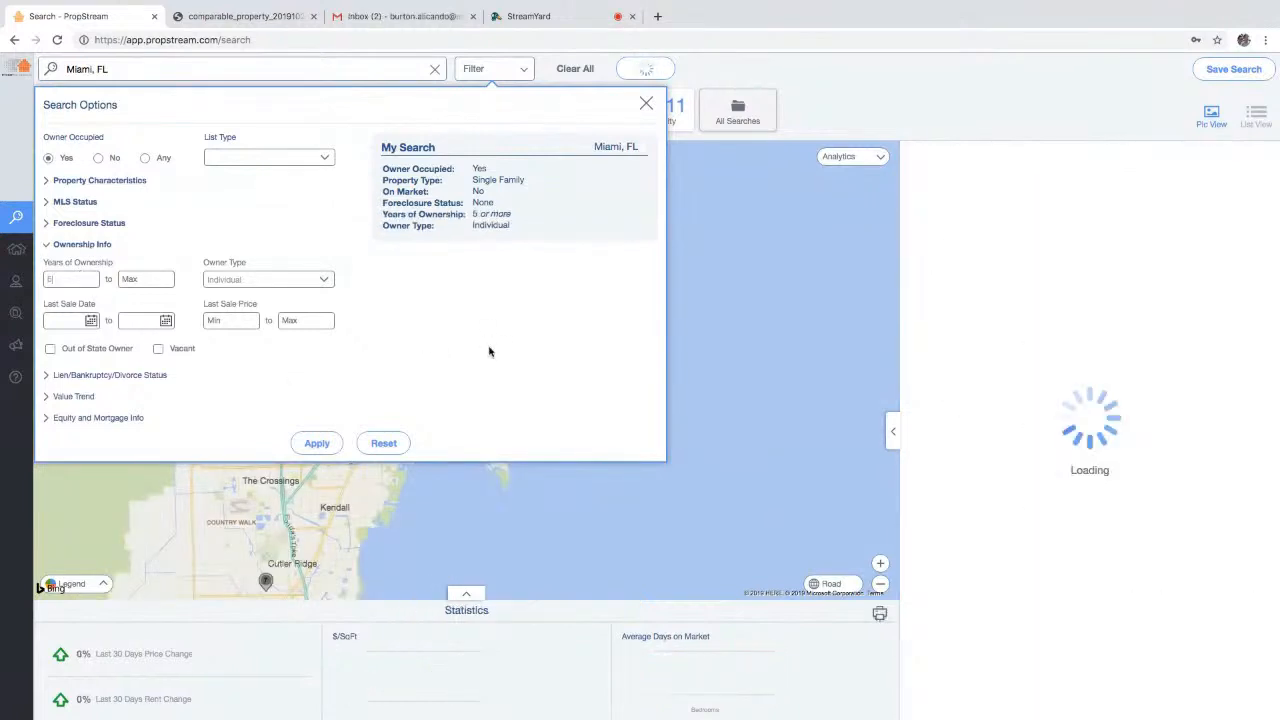
left_click(98, 418)
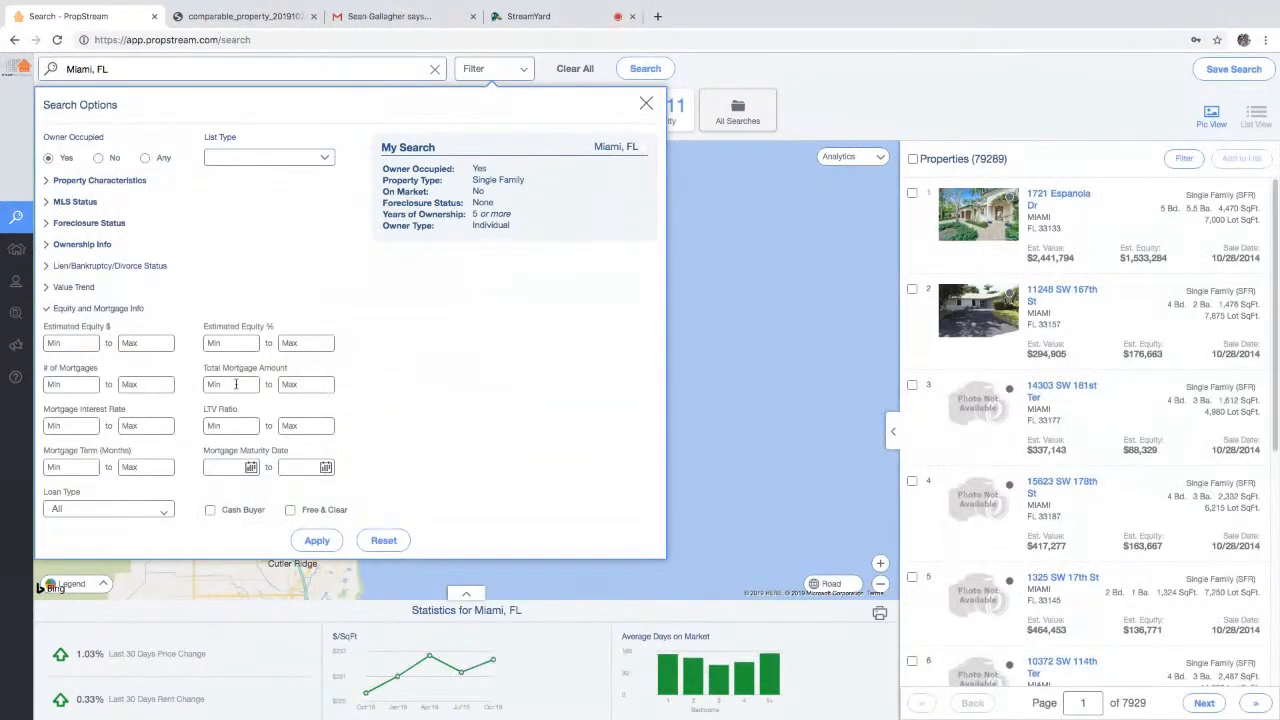
left_click(240, 426)
type("80")
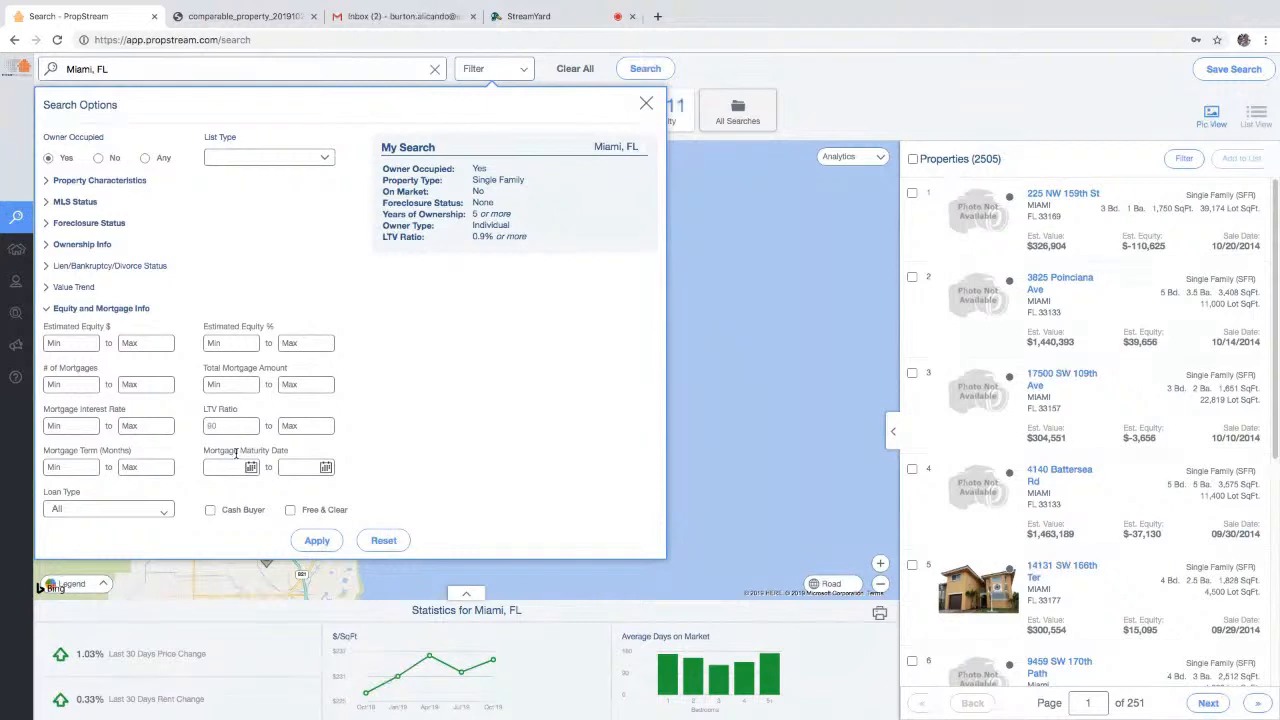
left_click(318, 541)
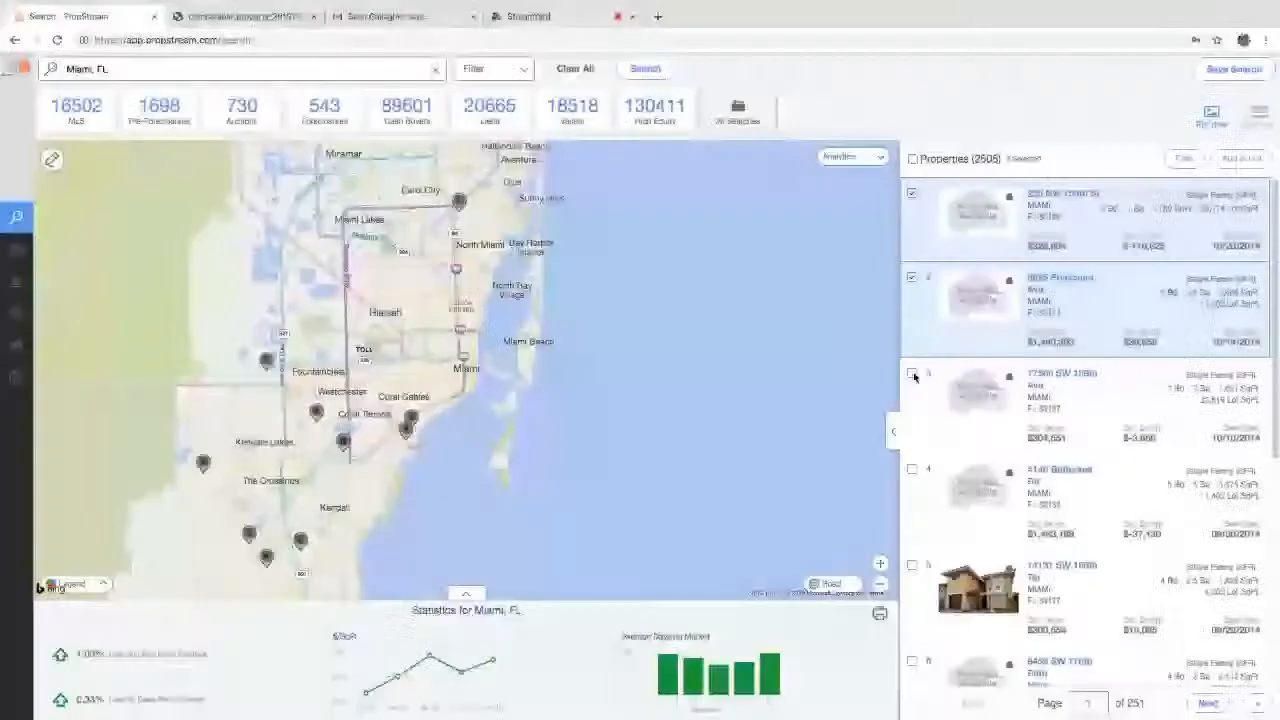
- Add the first five Miami properties to a new marketing list, 'Miami Subject To's list'
left_click(911, 372)
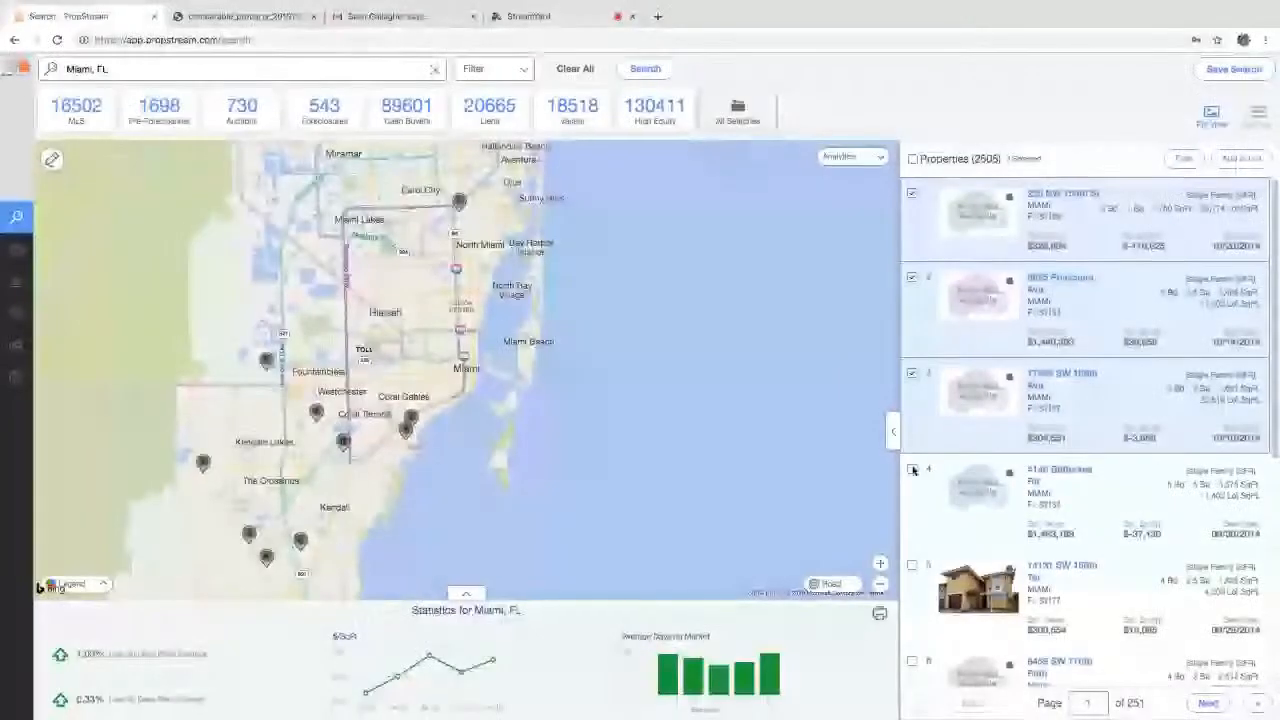
left_click(911, 468)
left_click(911, 565)
left_click(1240, 159)
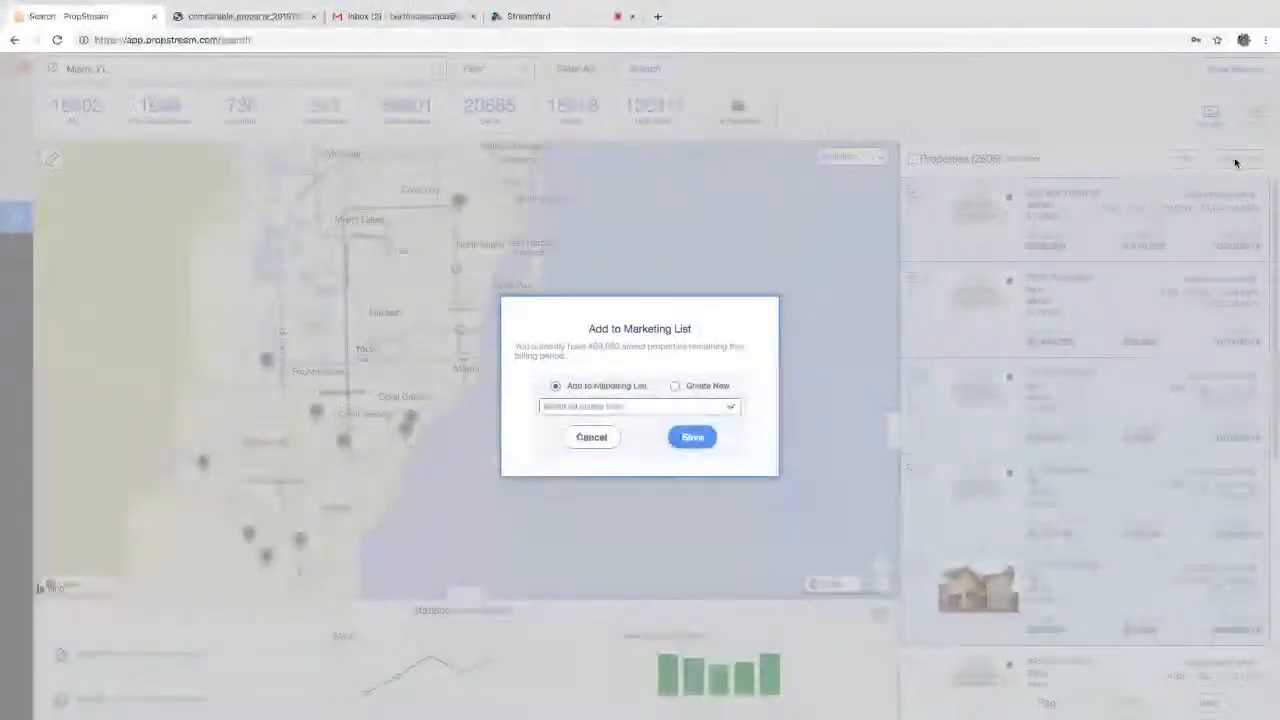
left_click(701, 406)
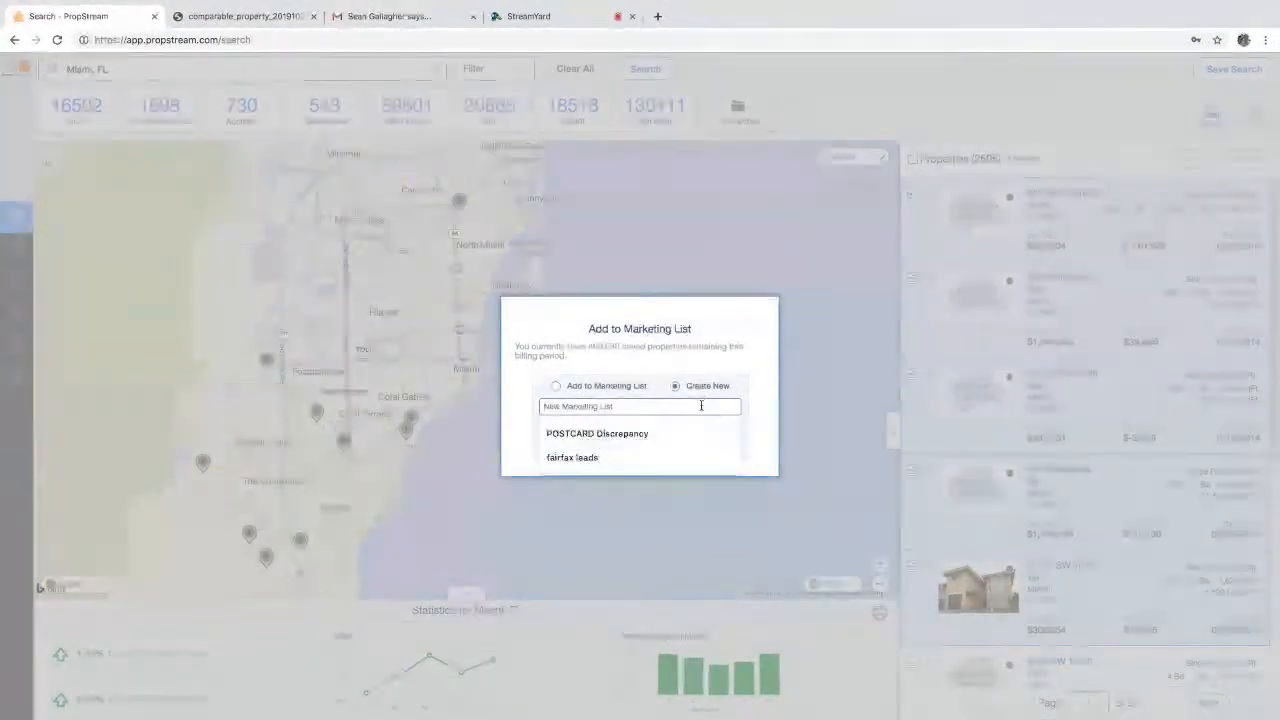
type("Miami")
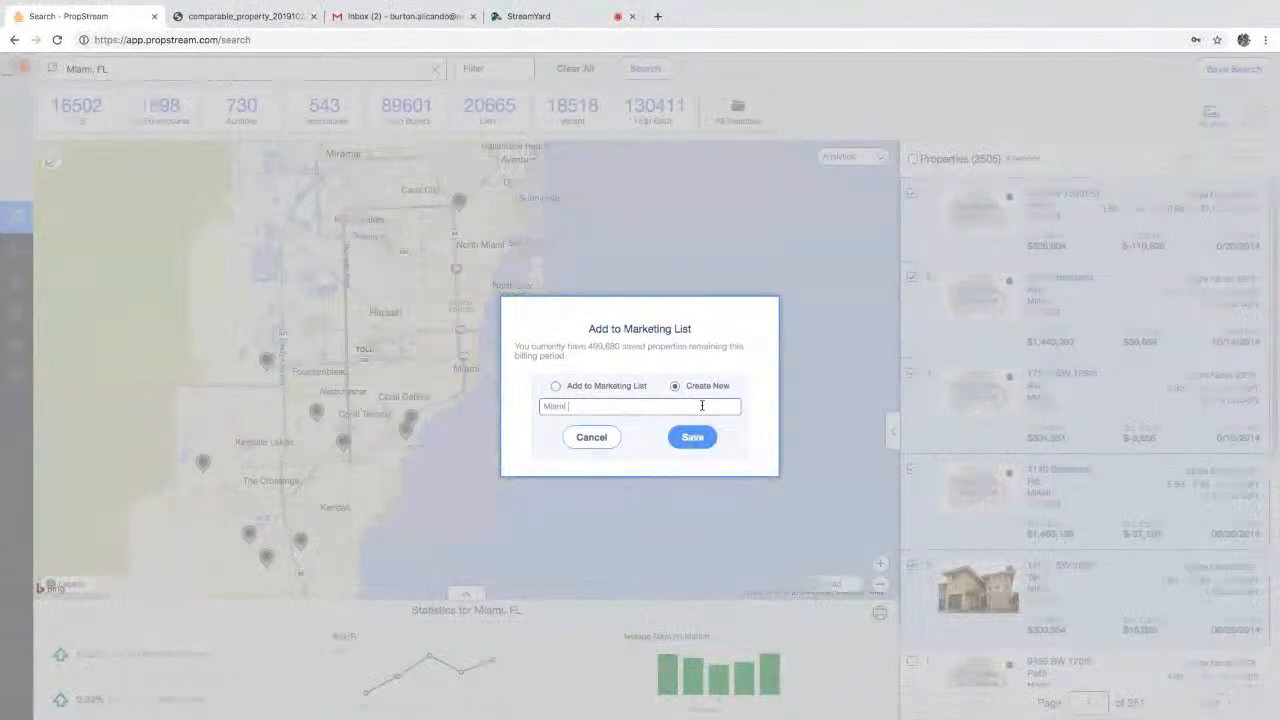
type(" Subject To's I")
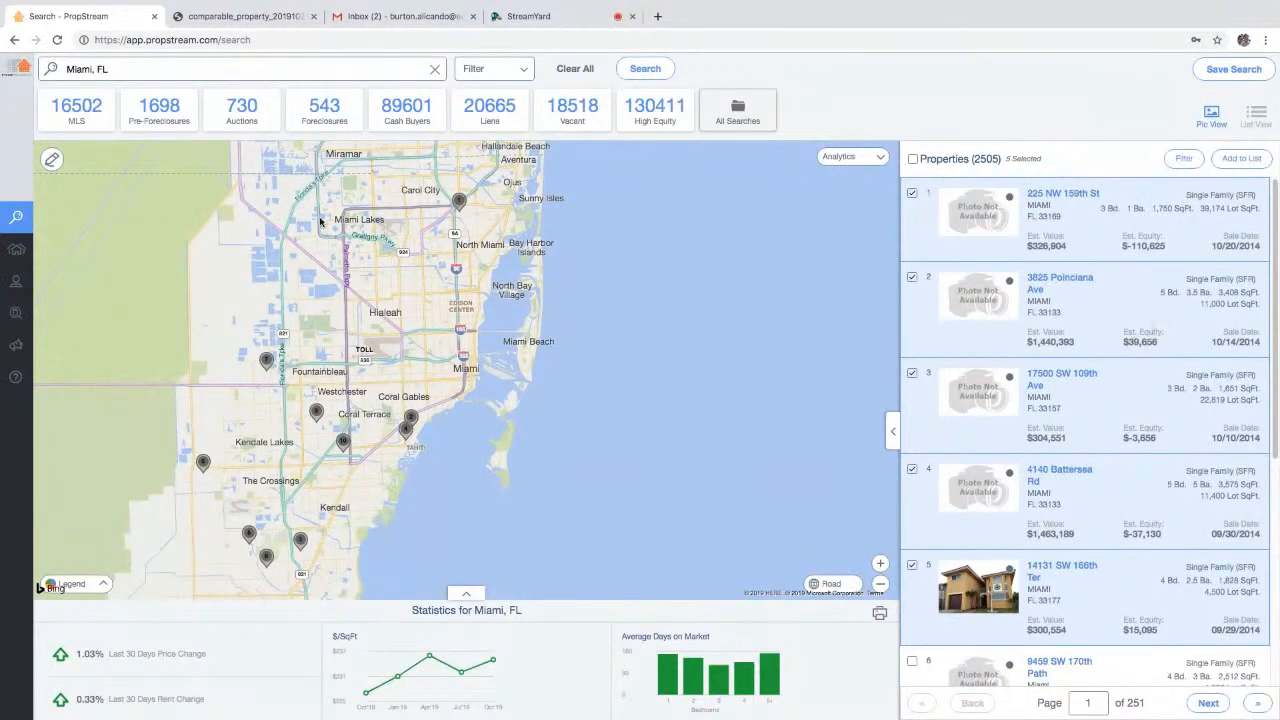
left_click(38, 256)
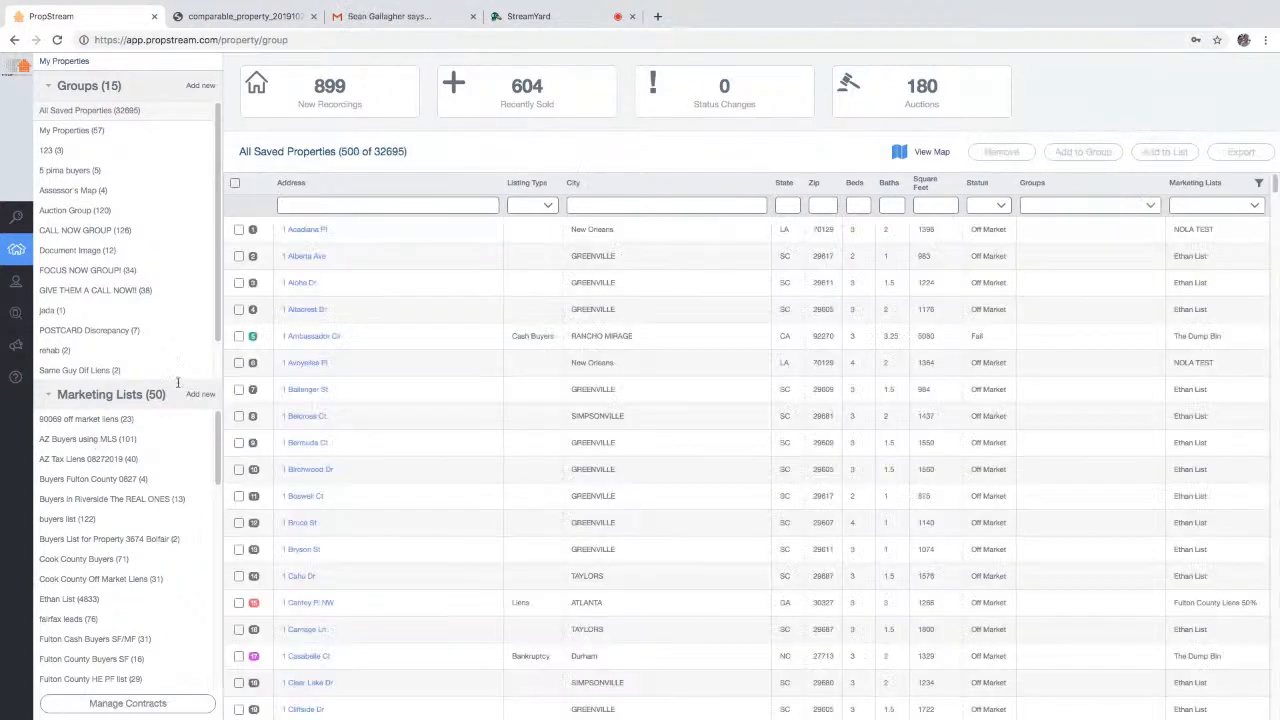
scroll(110, 540, "down", 3)
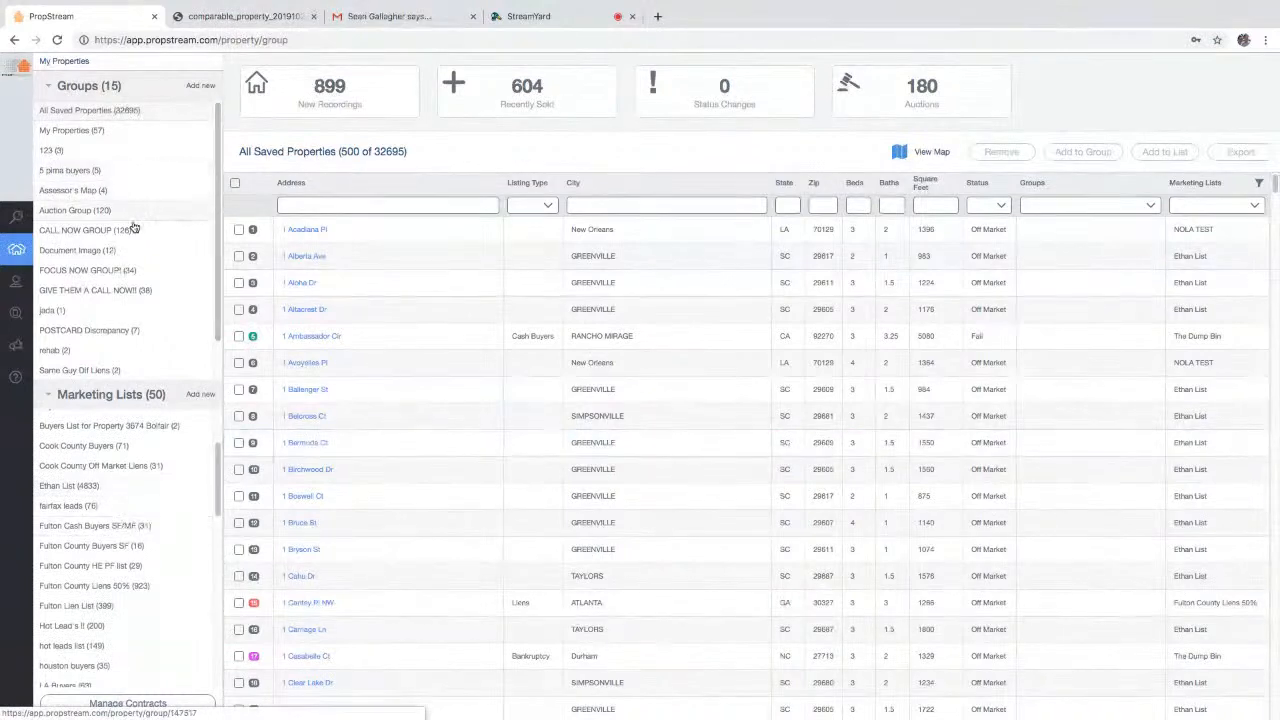
scroll(150, 536, "down", 1)
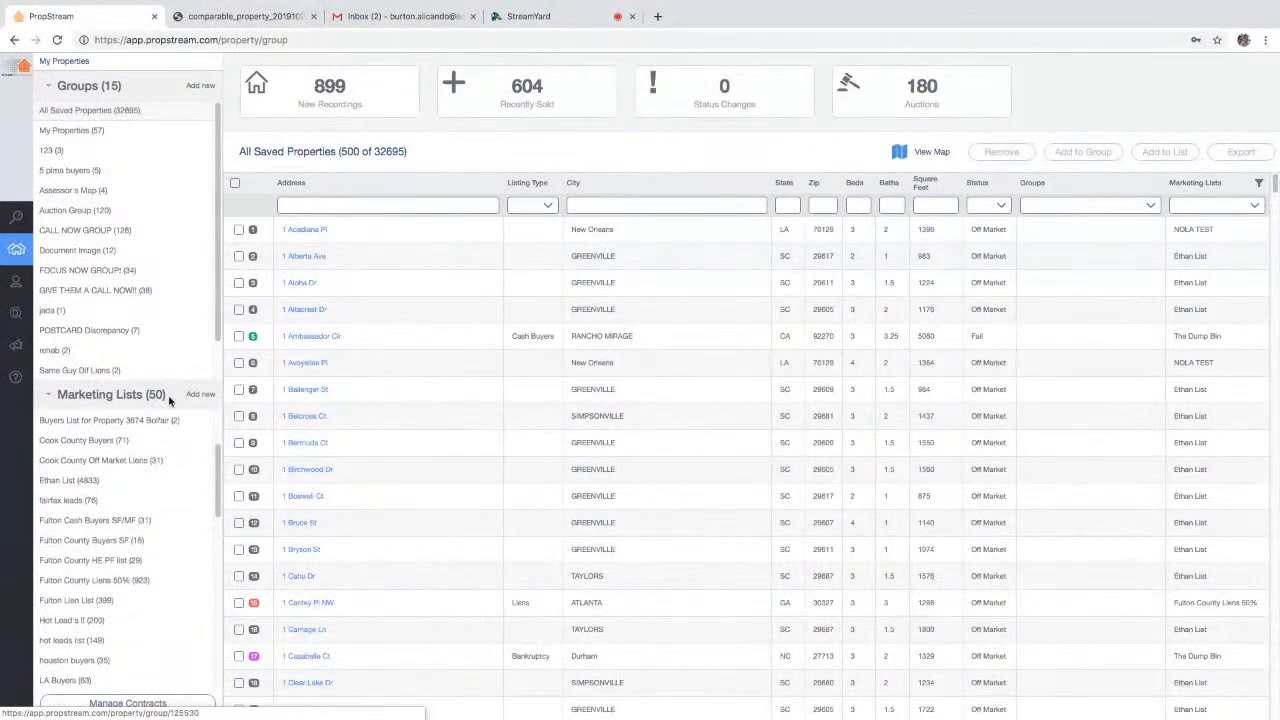
scroll(110, 580, "down", 10)
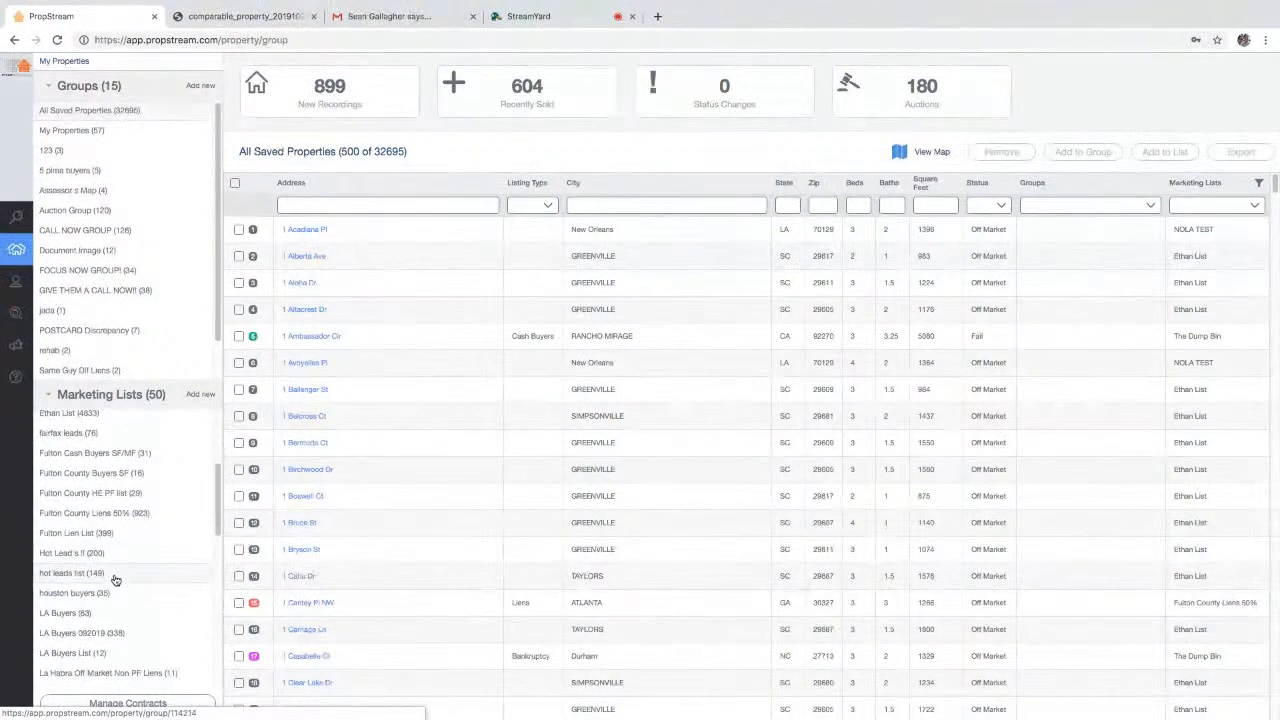
scroll(130, 572, "up", 2)
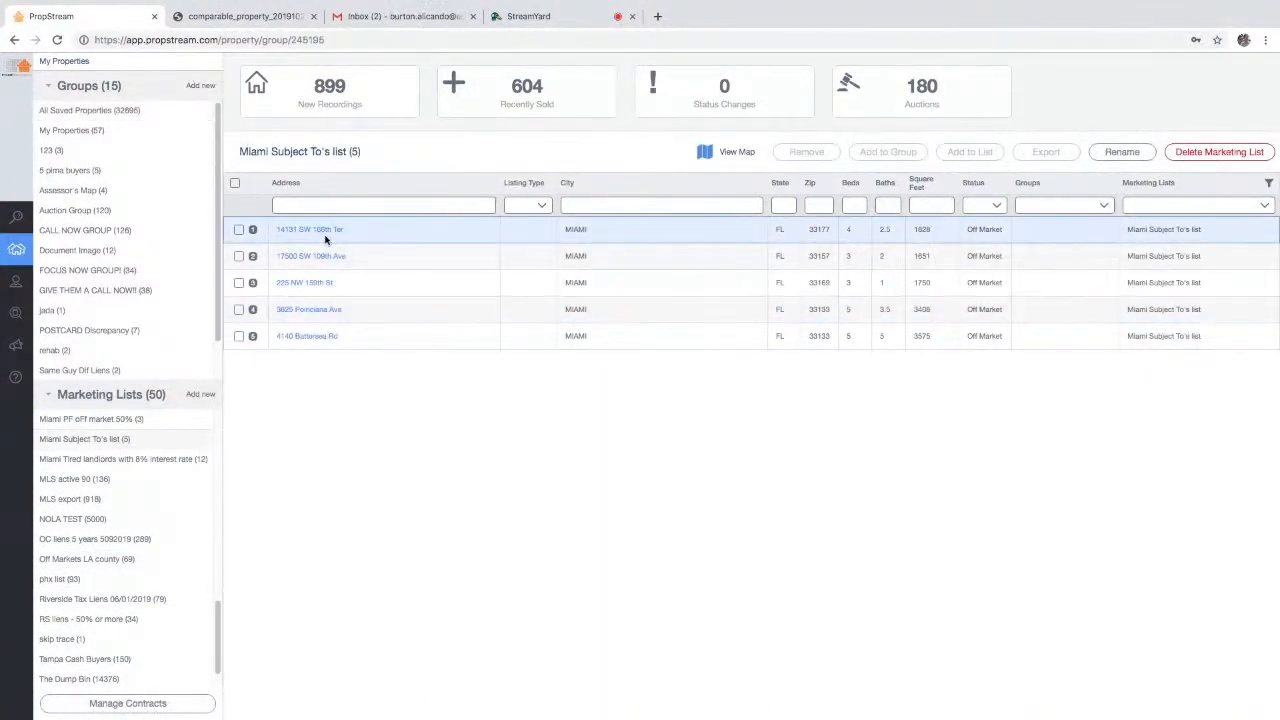
left_click(239, 229)
left_click(239, 256)
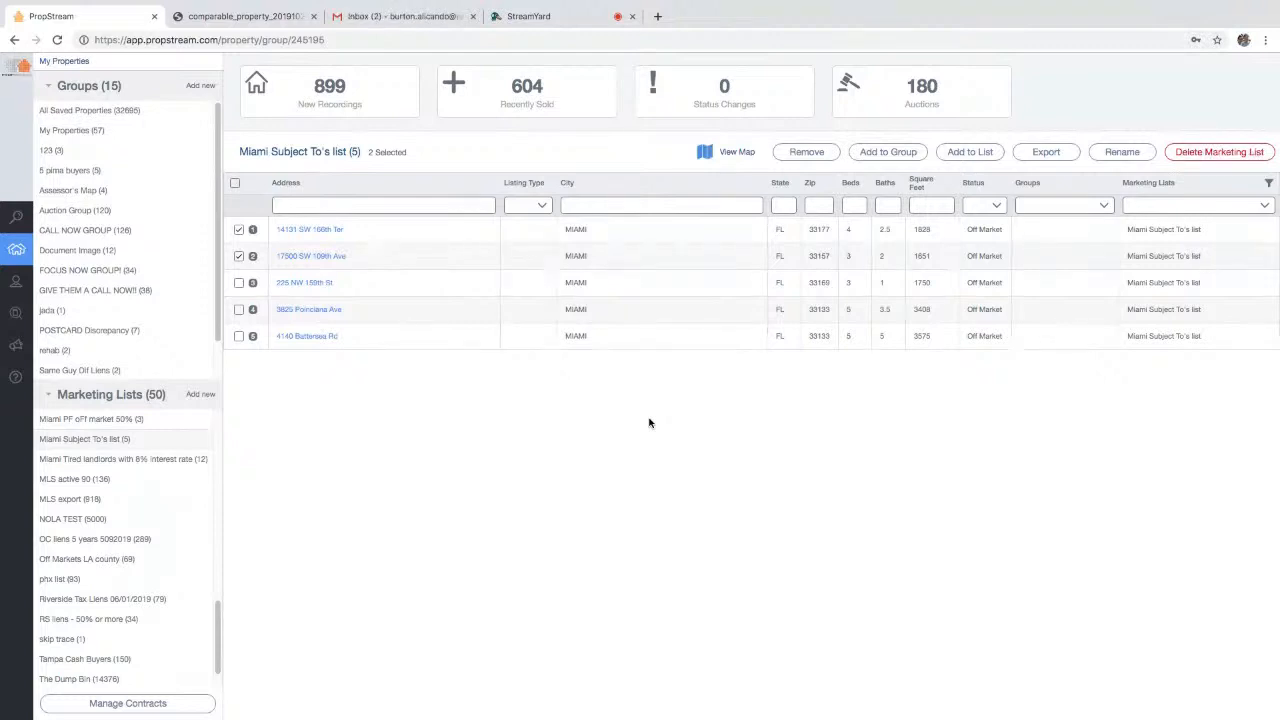
left_click(235, 183)
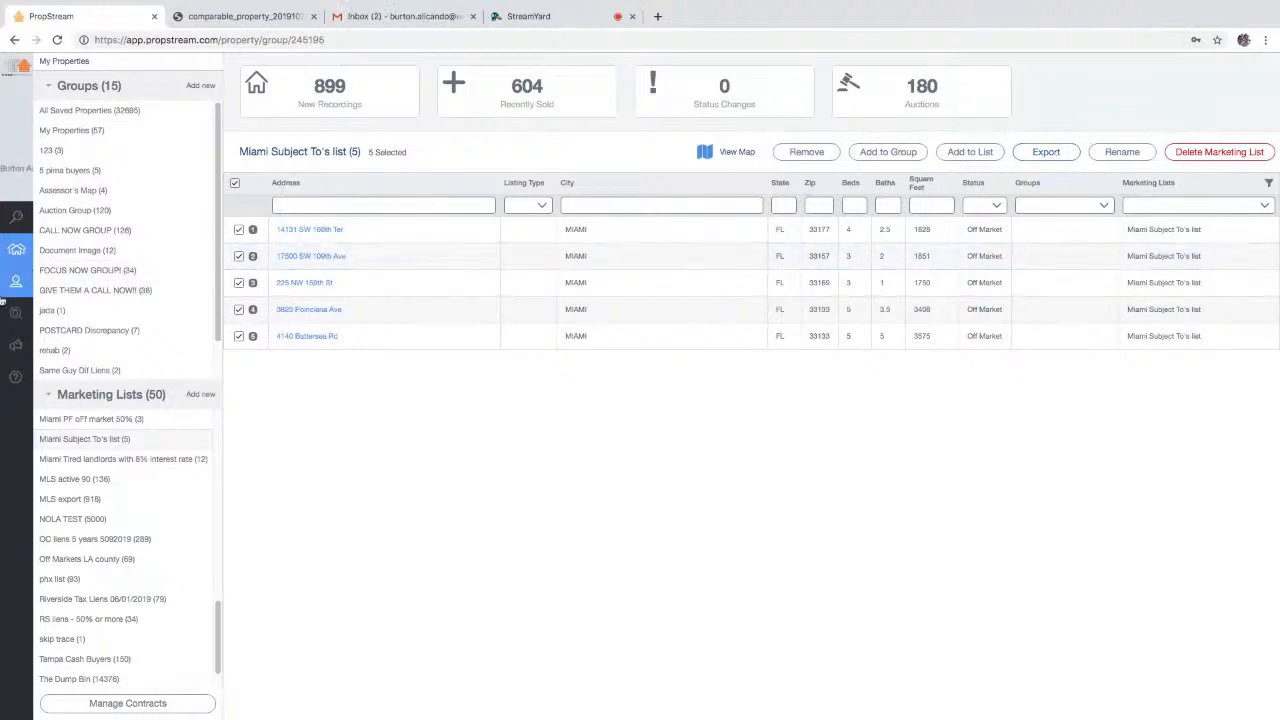
mouse_move(55, 315)
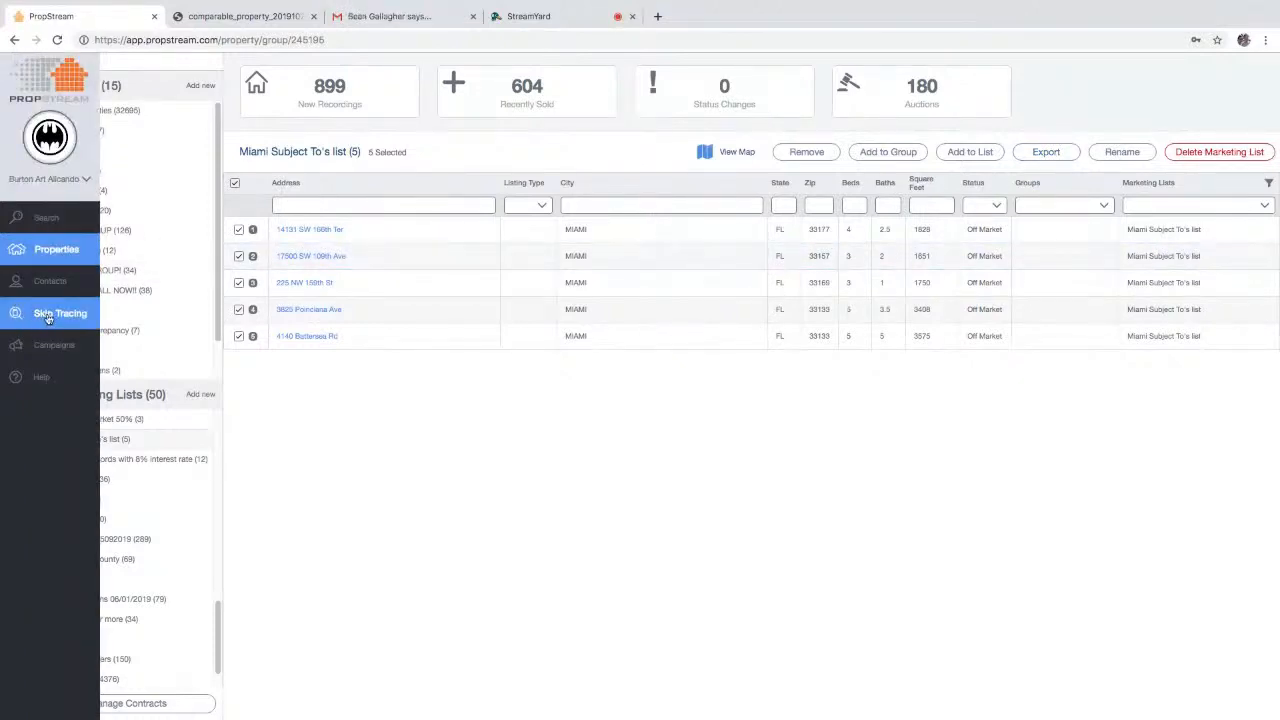
- Start skip tracing and pick the five contacts from the Miami Subject To's list
left_click(47, 315)
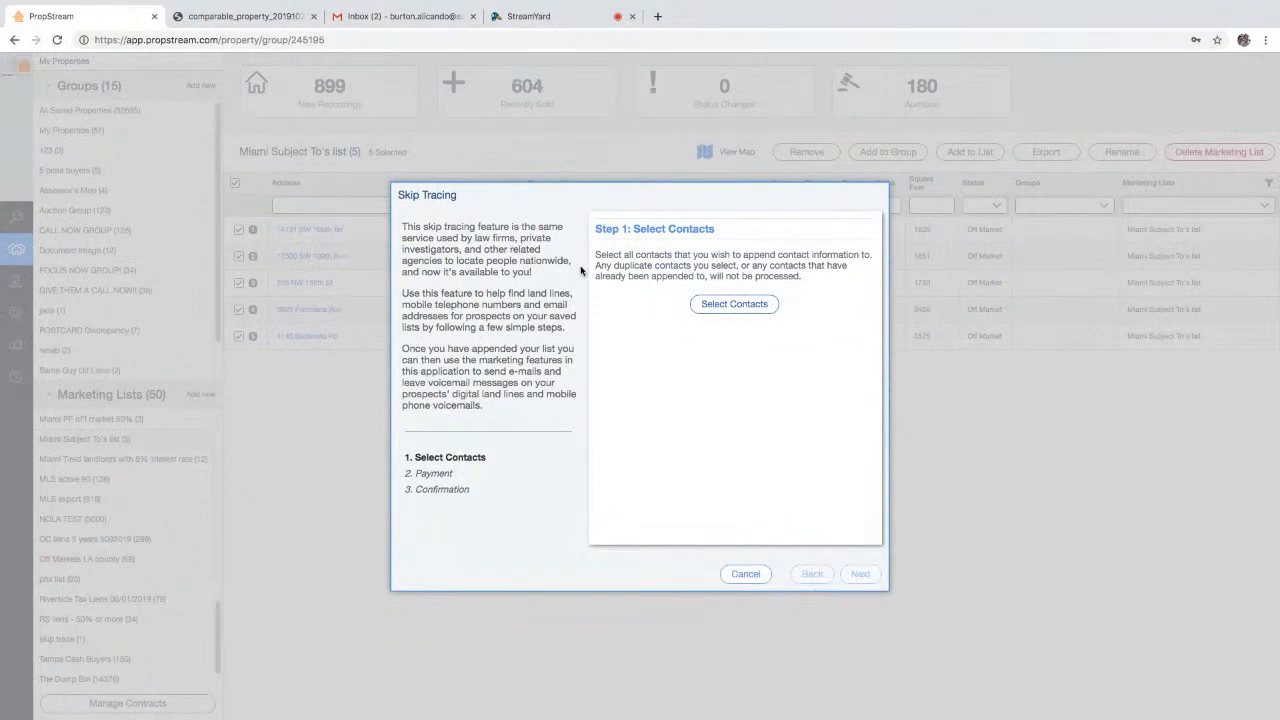
left_click(755, 314)
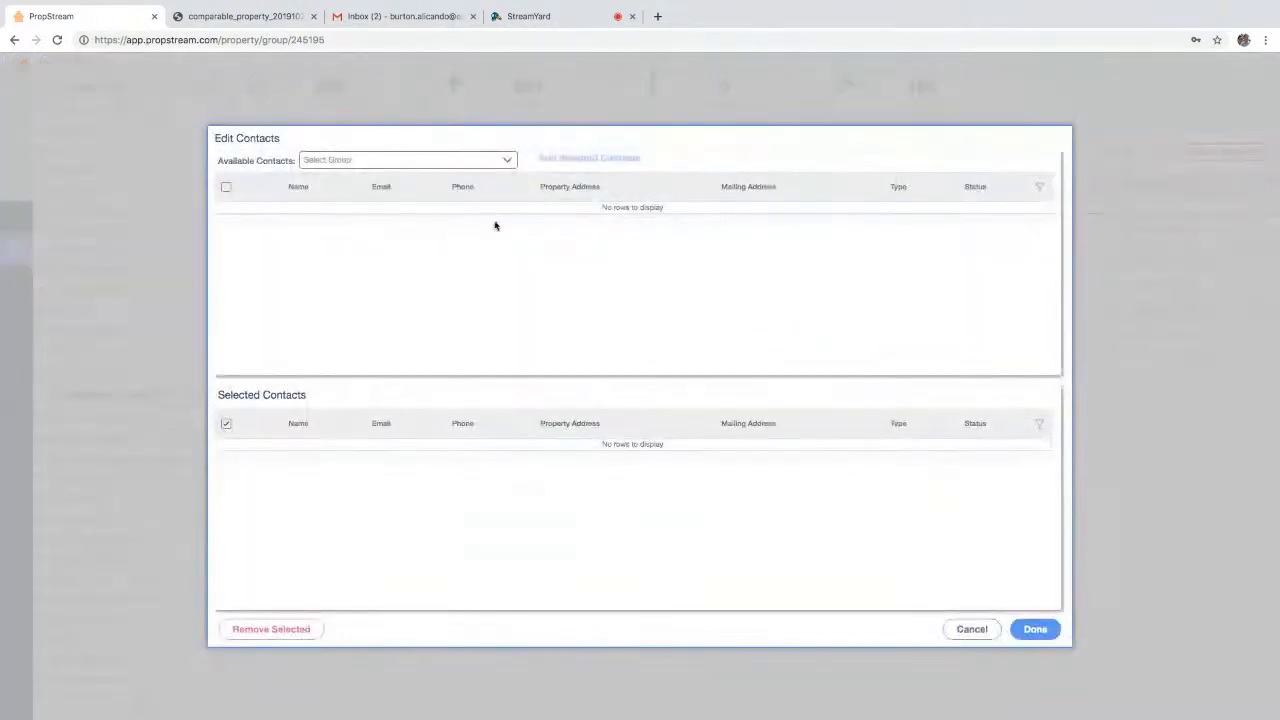
left_click(450, 160)
scroll(363, 640, "down", 1)
scroll(363, 640, "down", 5)
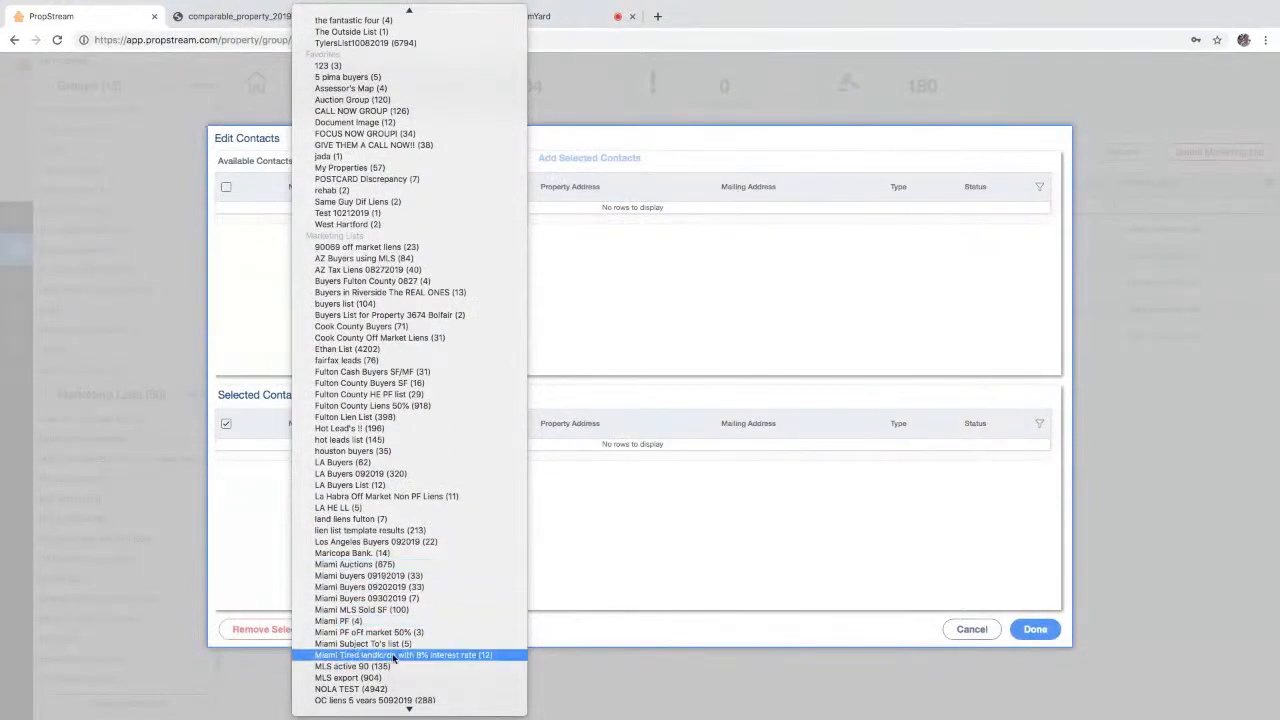
left_click(388, 645)
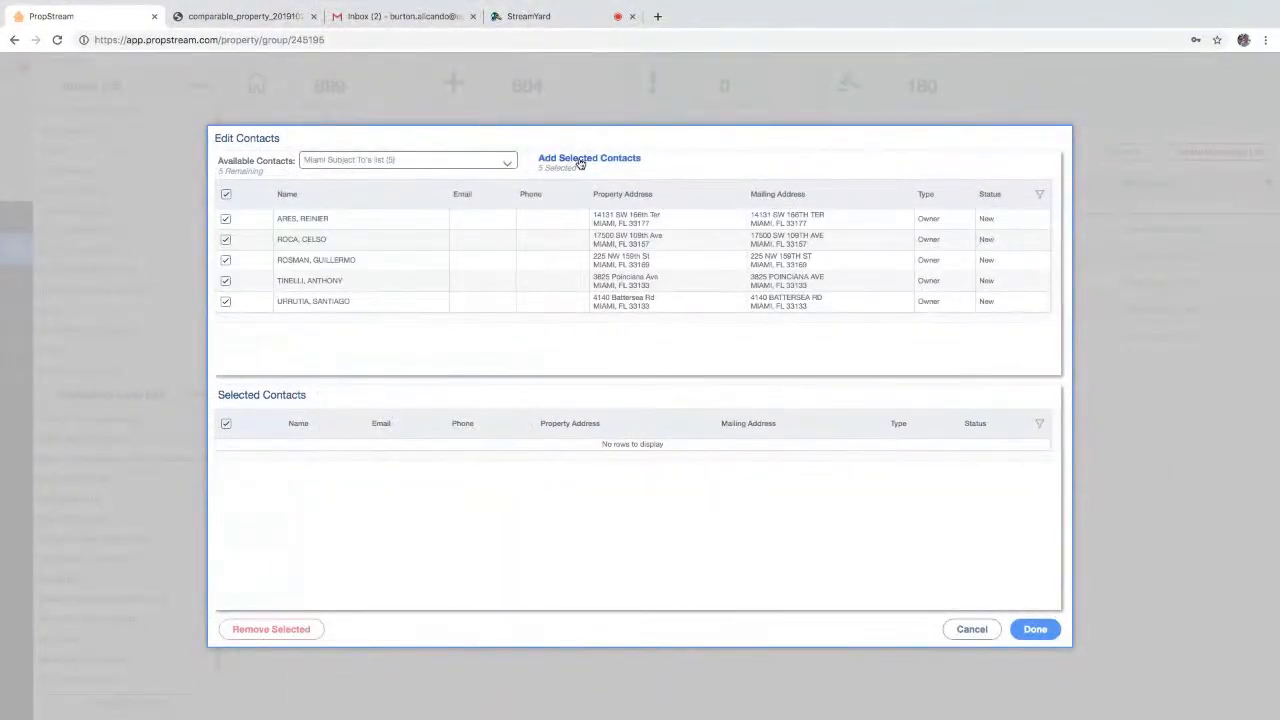
left_click(586, 158)
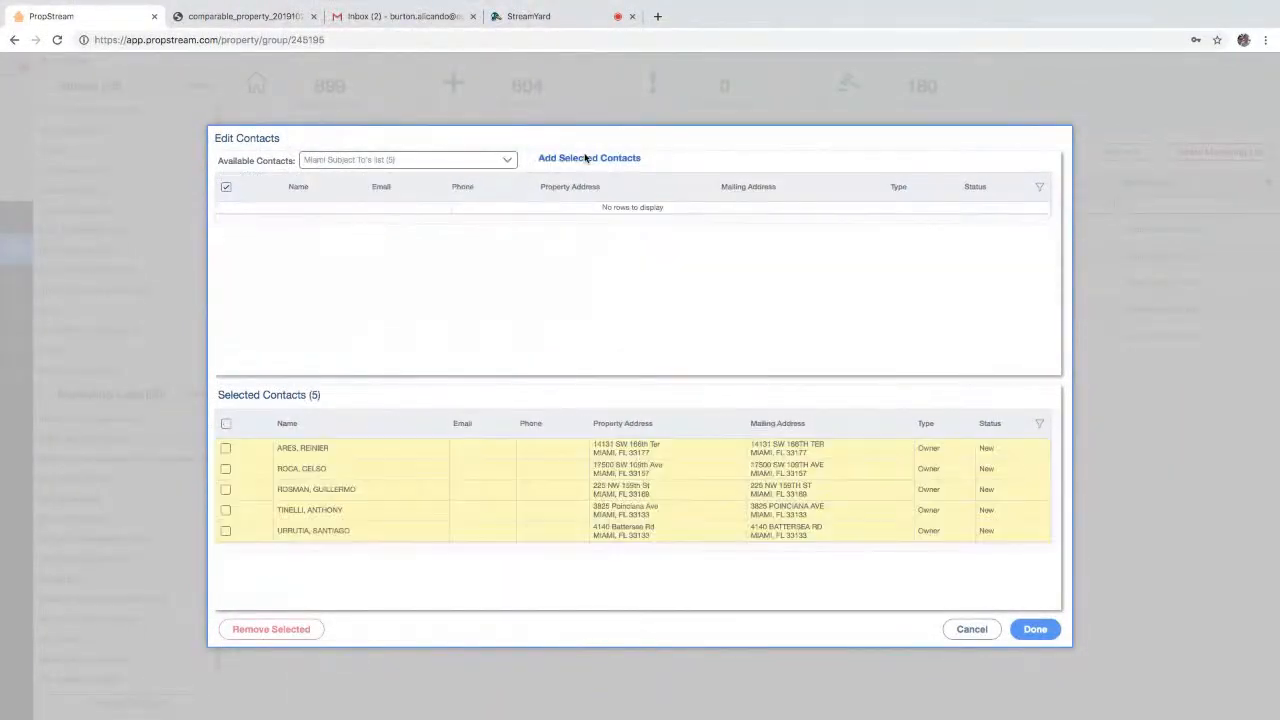
left_click(1033, 629)
- Pay $1.50, accept the do-not-call certification, and name the order '10/28/2019 - Miami Subject To's'
left_click(857, 573)
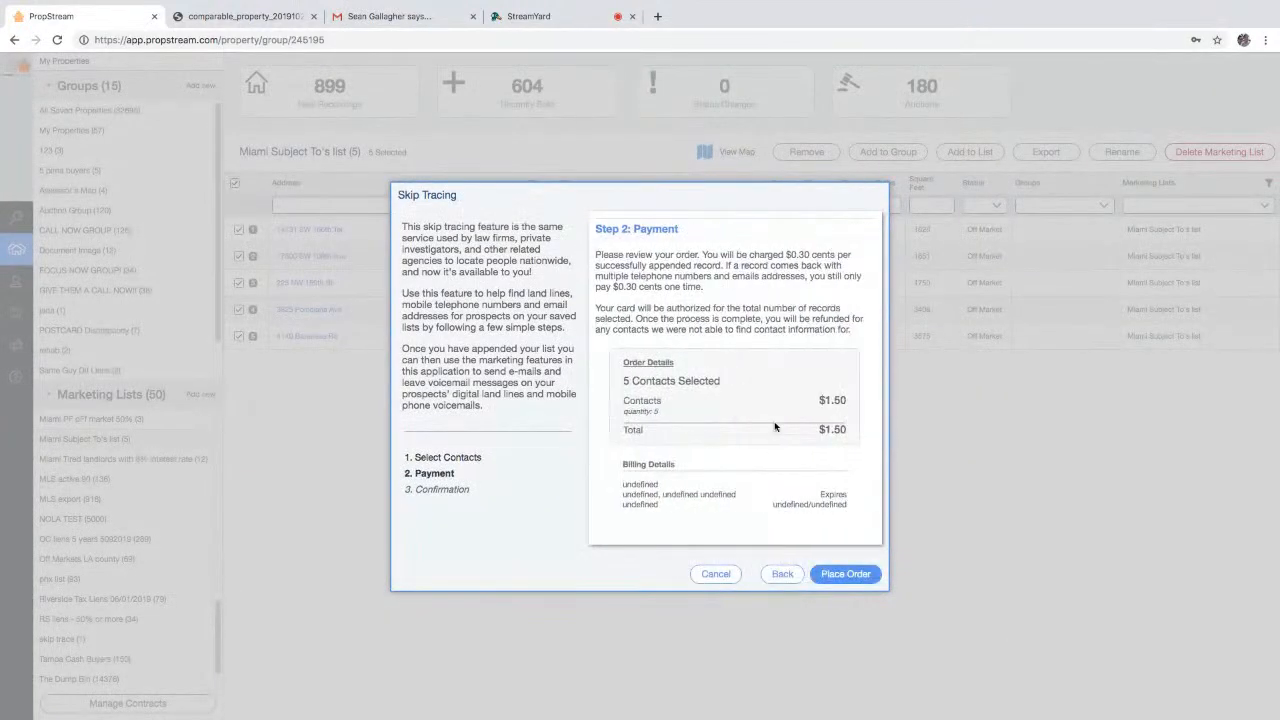
left_click(857, 578)
left_click(673, 485)
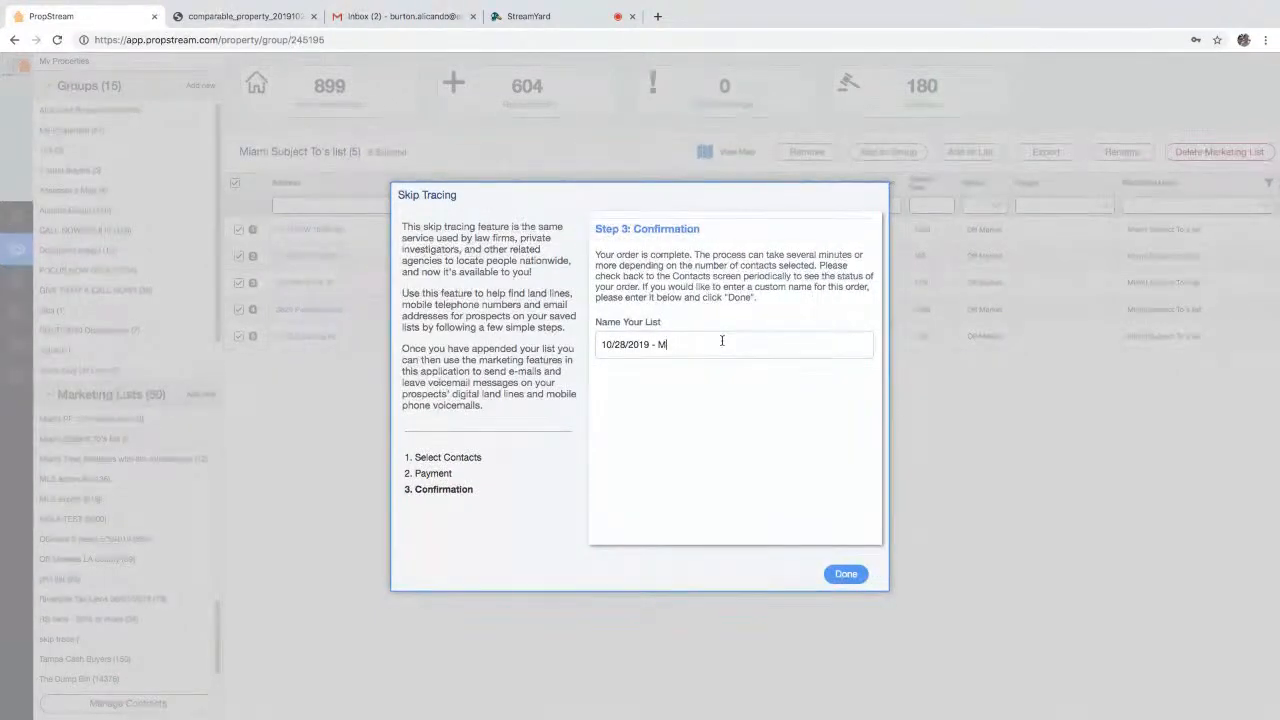
type("Subject To's")
left_click(846, 574)
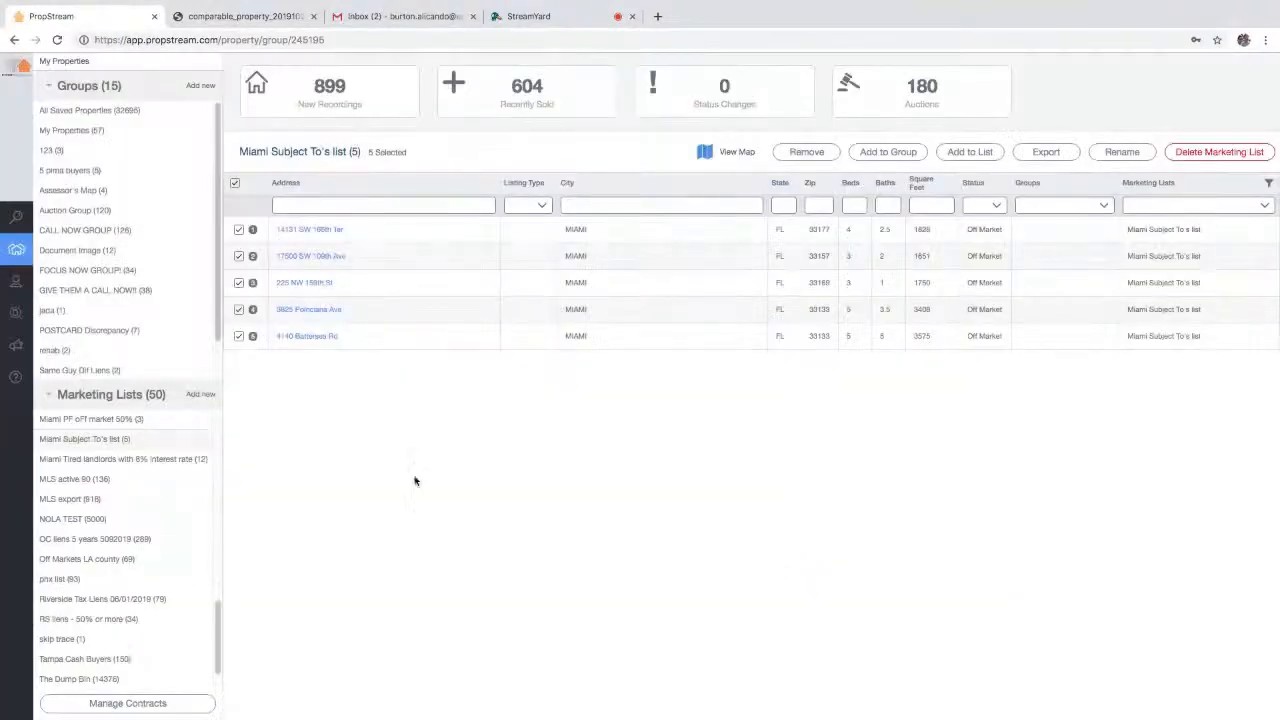
- In Contacts, open the Miami Subject To's skip-trace job and note its Processing status
left_click(42, 286)
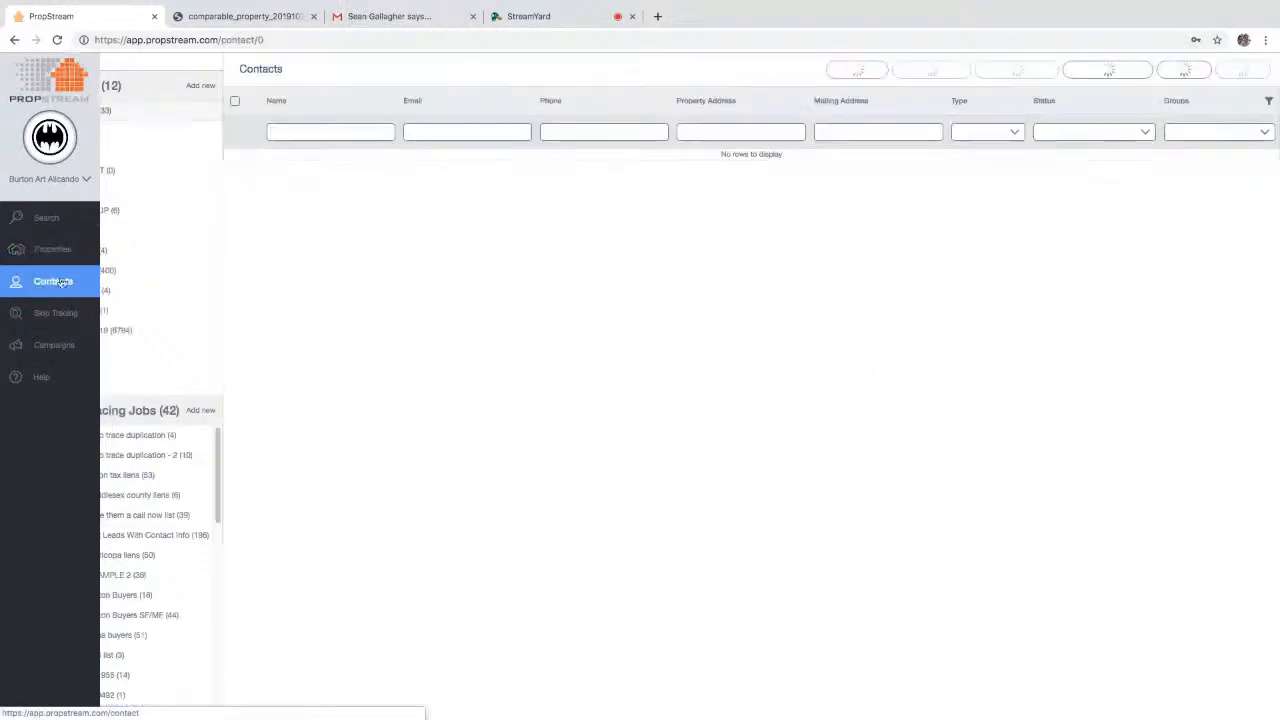
scroll(168, 530, "down", 1)
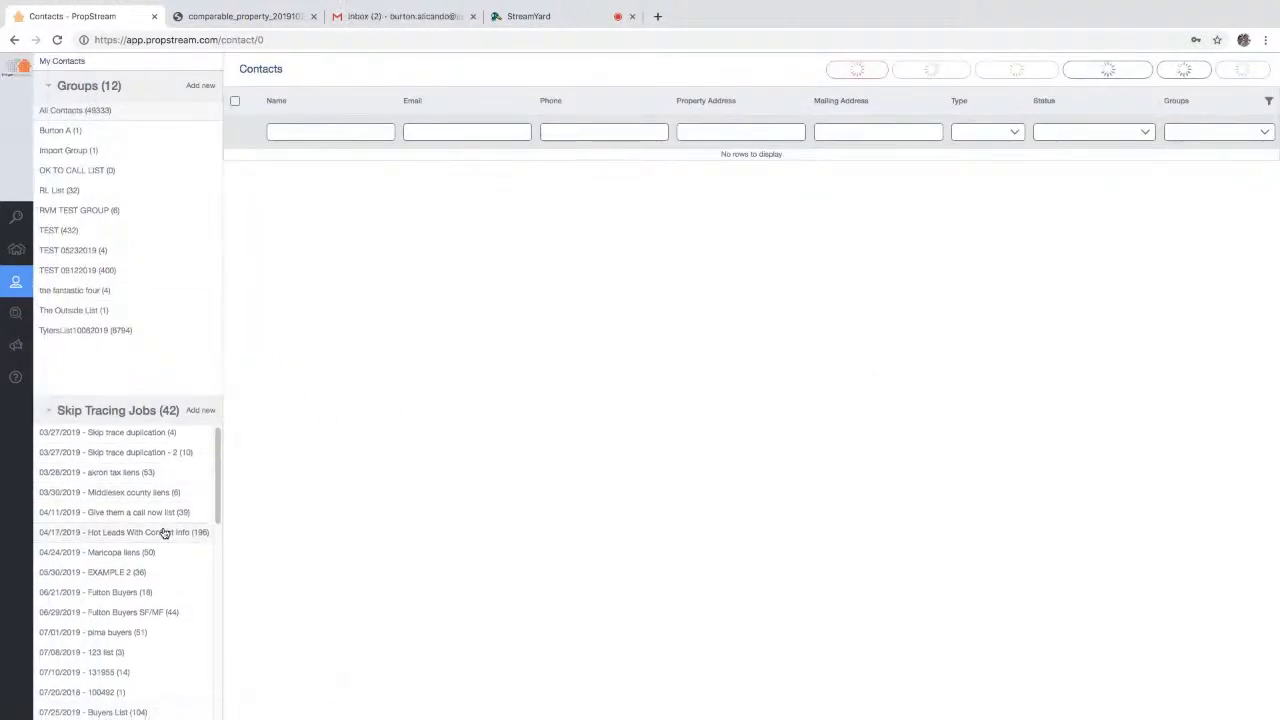
scroll(151, 491, "down", 10)
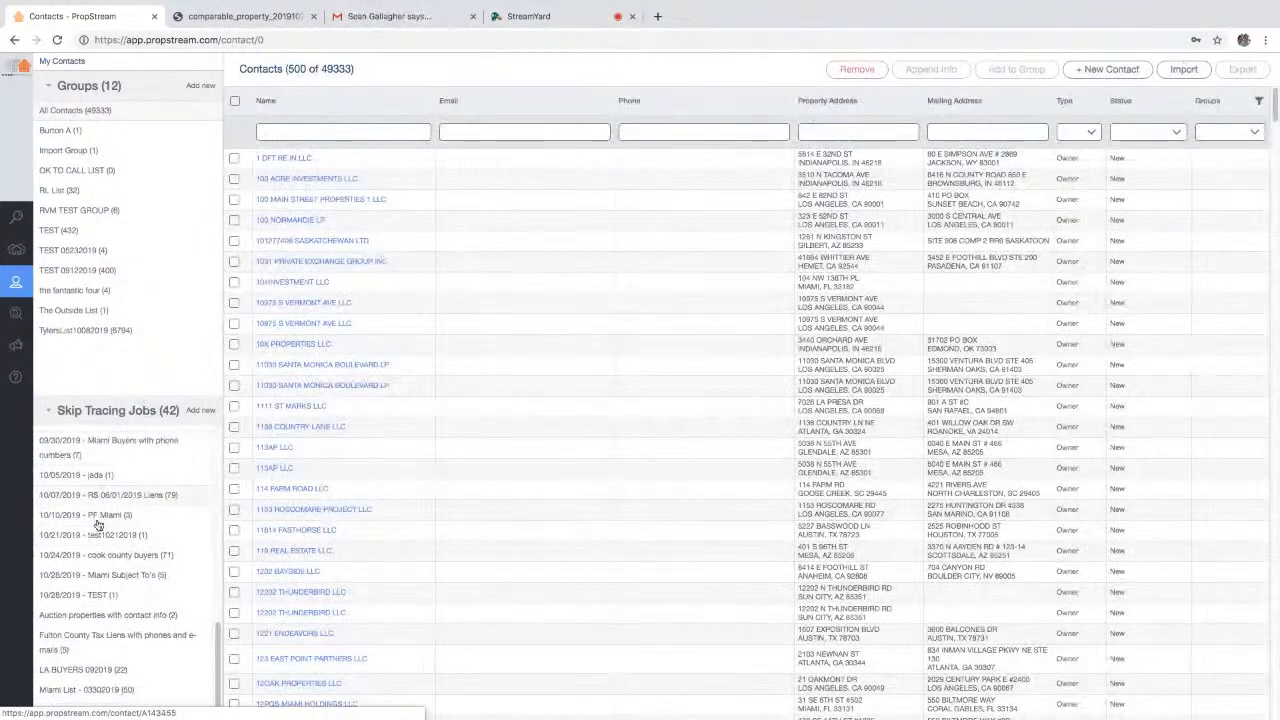
left_click(113, 598)
left_click(127, 577)
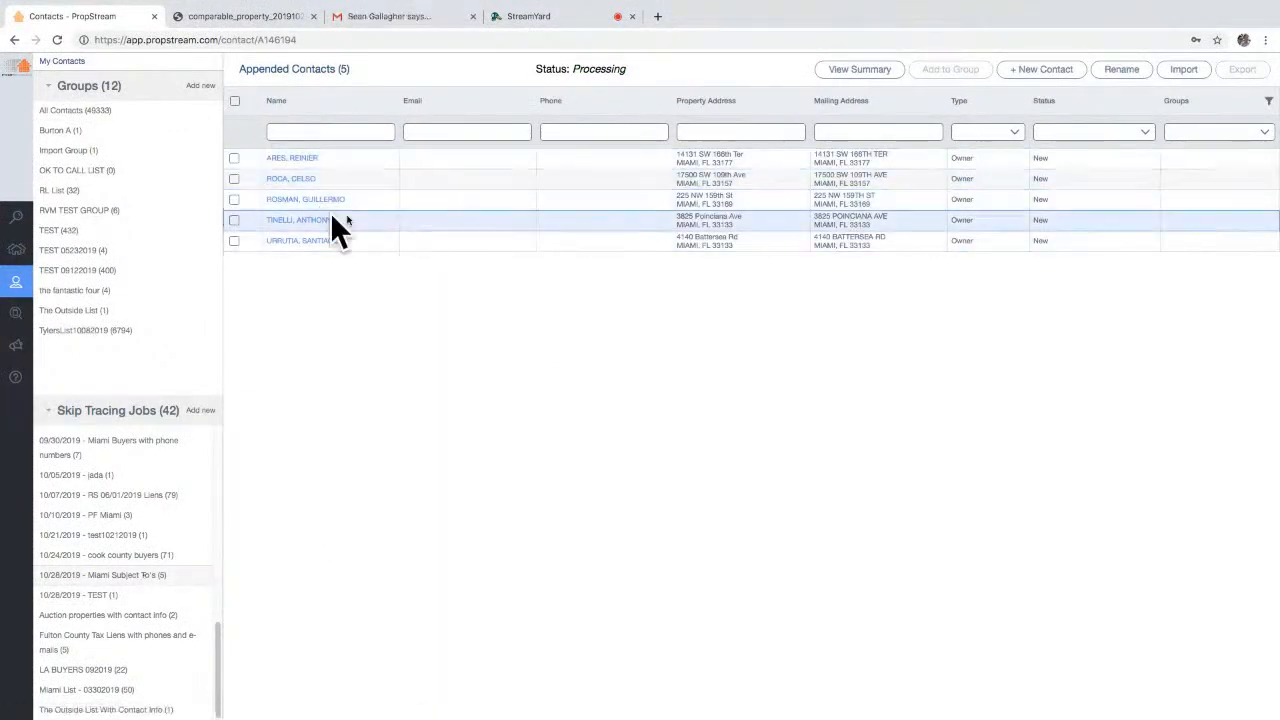
double_click(598, 69)
left_click_drag(557, 66, 541, 68)
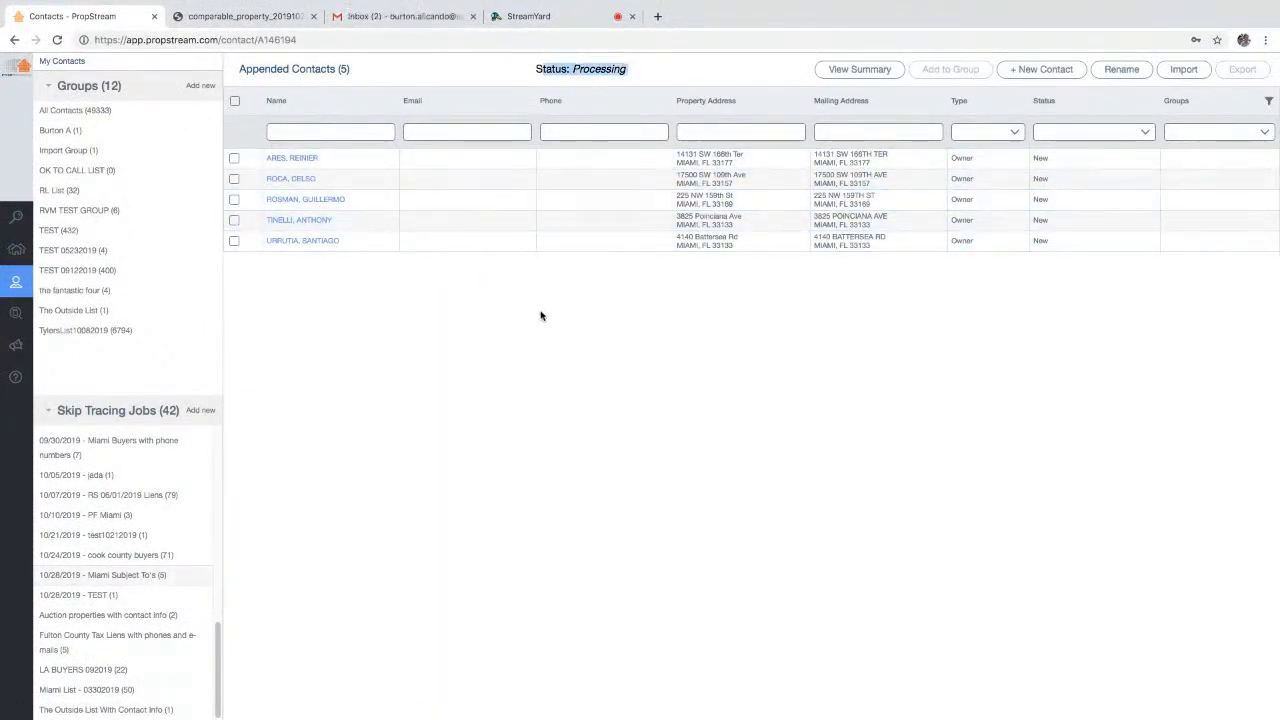
- Open the '10/24/2019 - cook county buyers' results and select all 71 appended contacts
left_click(141, 558)
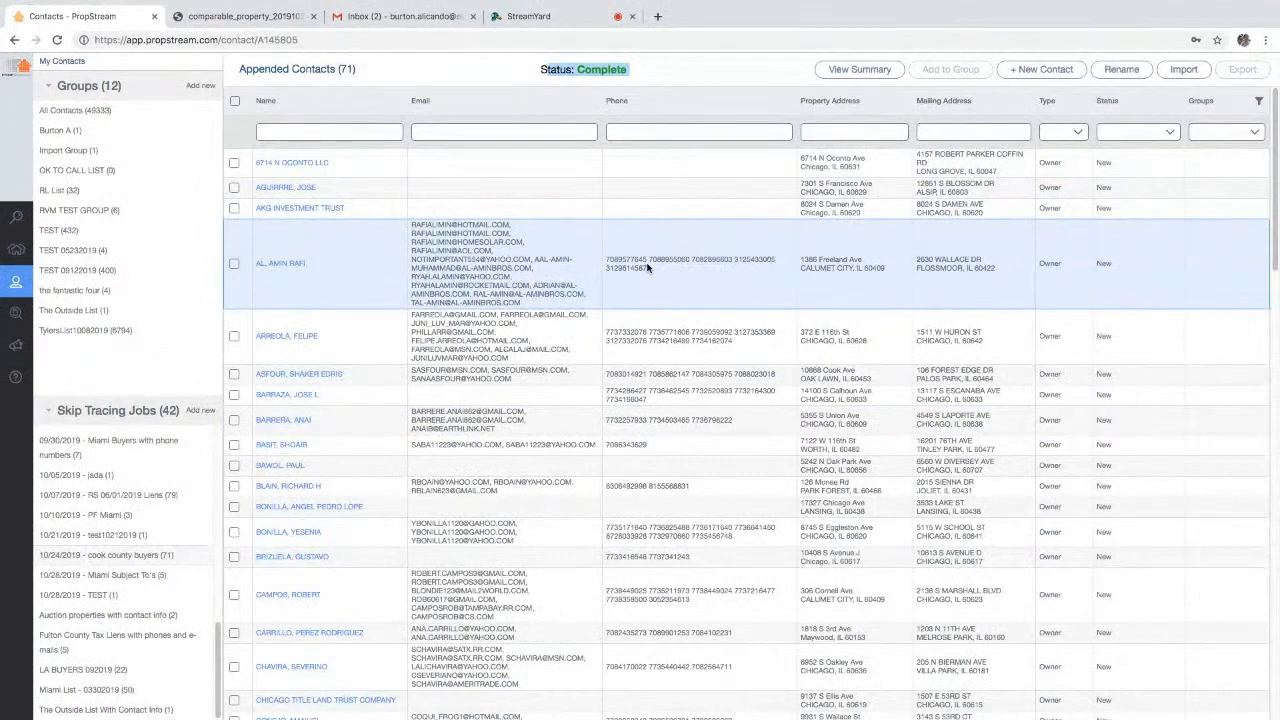
scroll(622, 507, "down", 3)
scroll(622, 507, "down", 1)
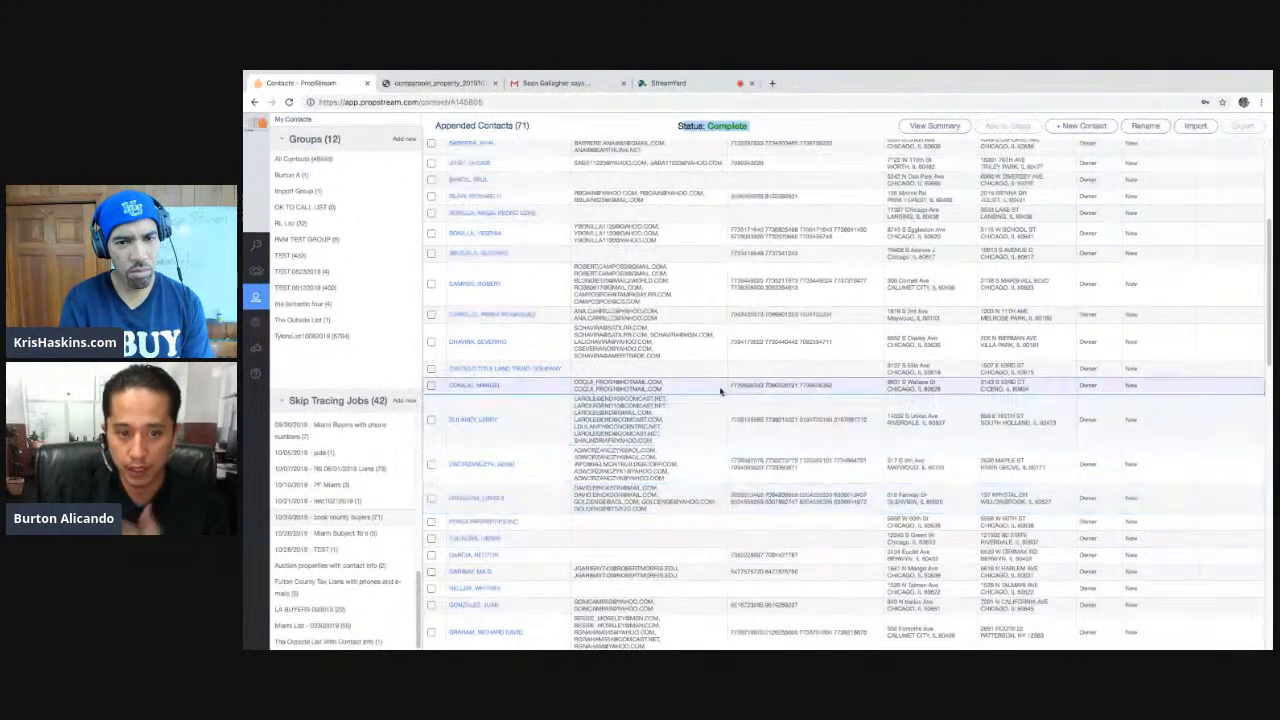
scroll(720, 391, "up", 3)
left_click(431, 151)
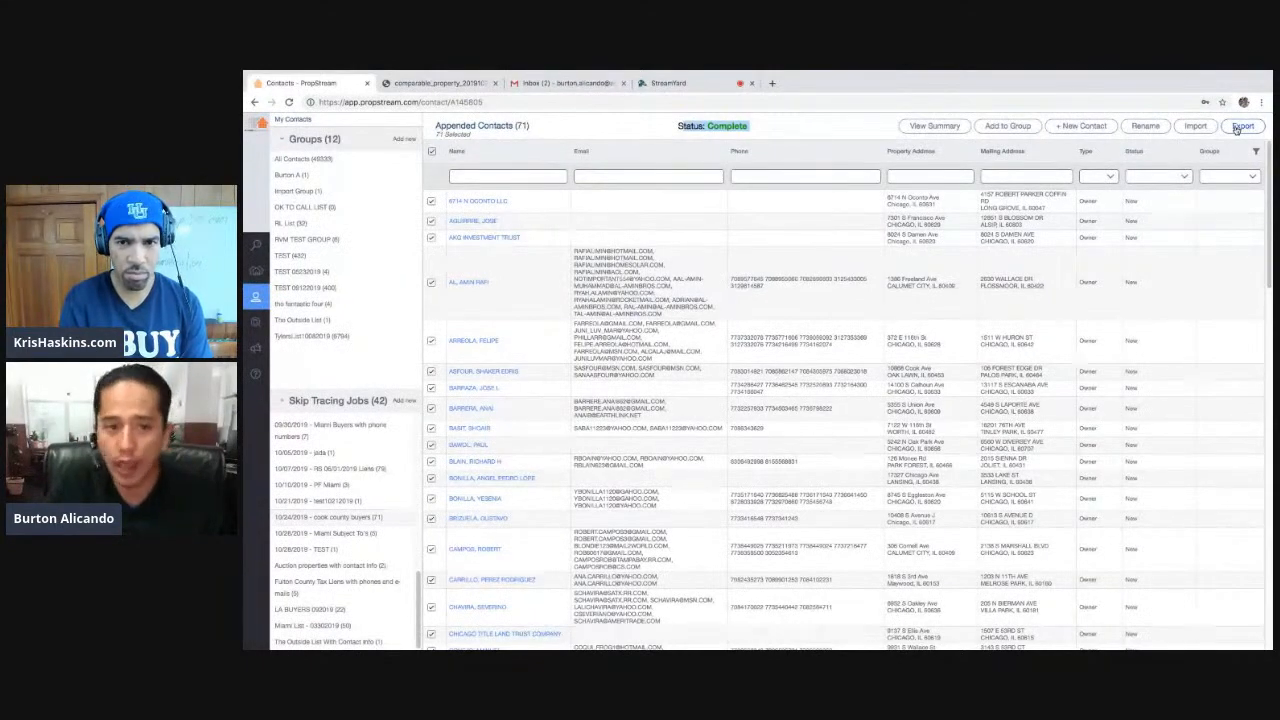
- Start a new marketing campaign named 'Subject To campaign'
mouse_move(256, 357)
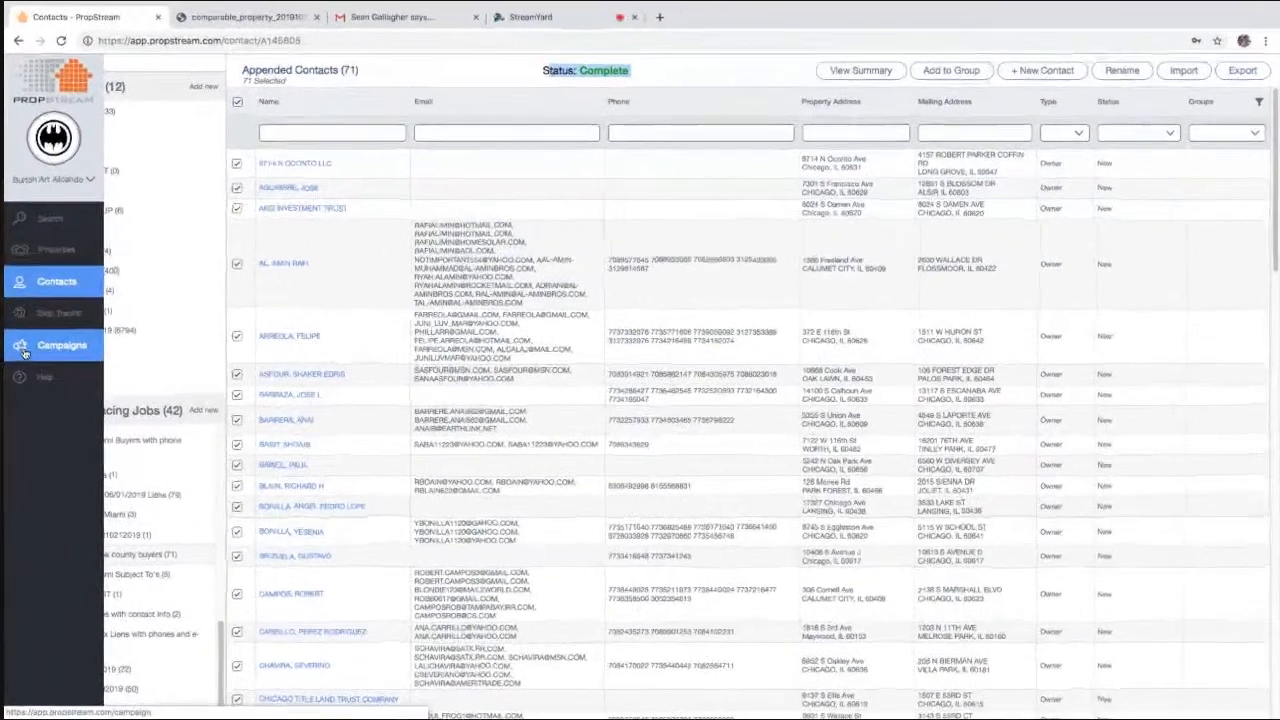
left_click(33, 348)
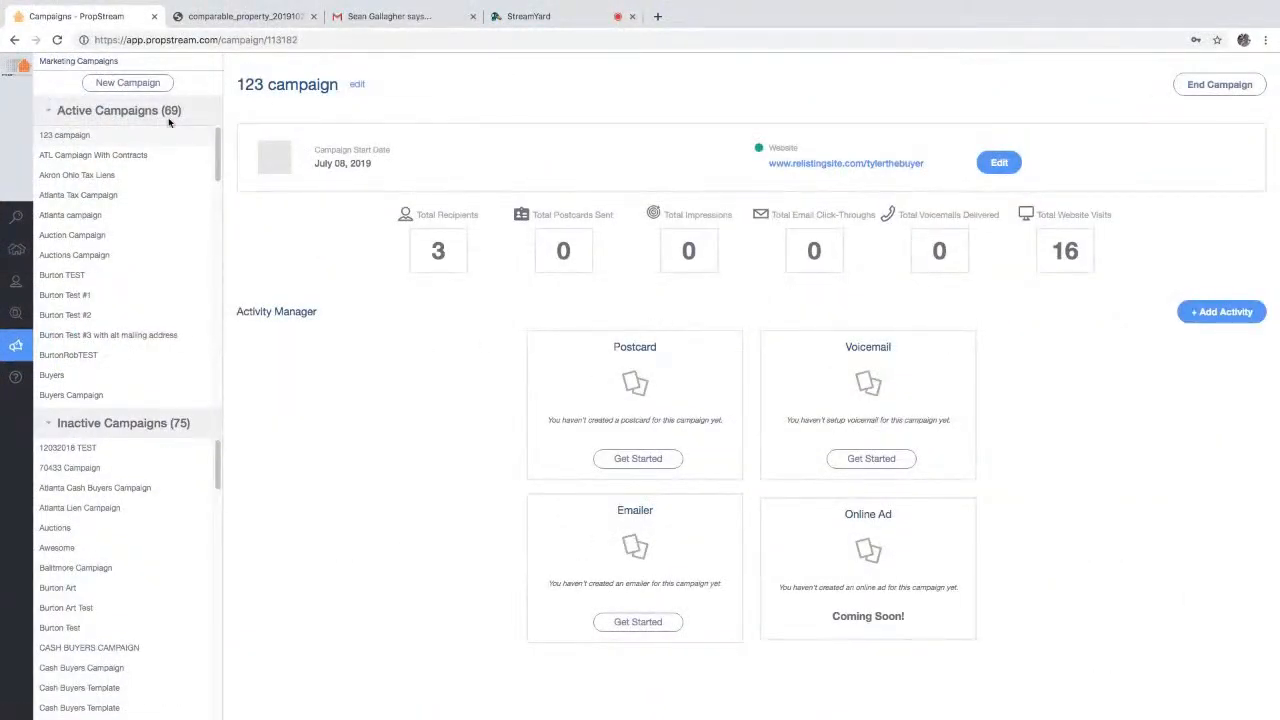
left_click(157, 86)
left_click(470, 152)
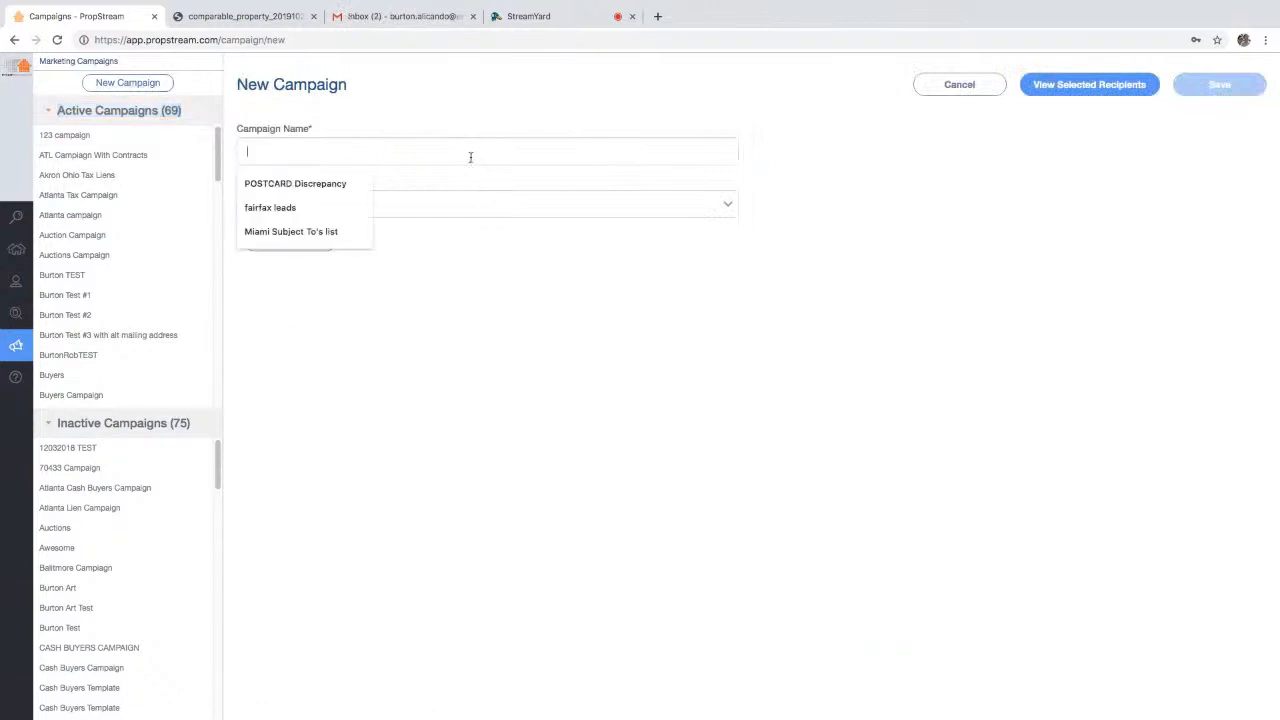
type("Subject To campaign")
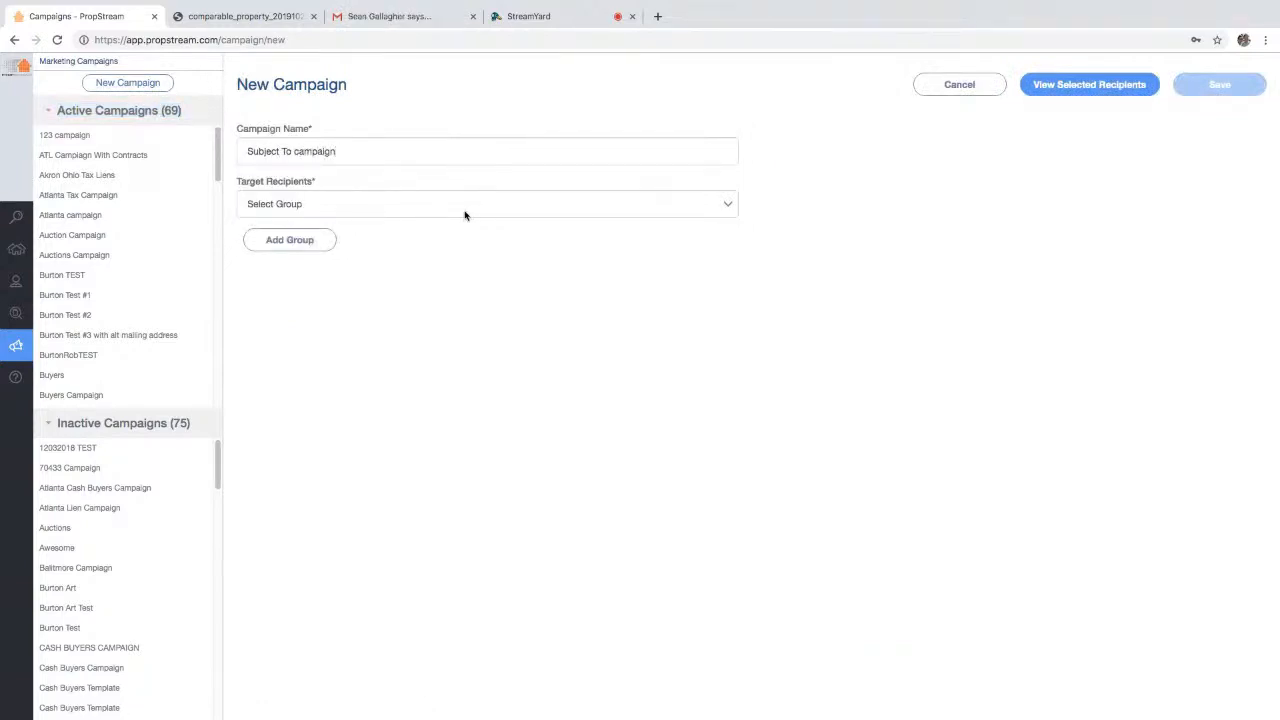
- Target the '10/28/2019 - Miami Subject To's' list as recipients and save the campaign
left_click(464, 214)
scroll(391, 580, "down", 10)
scroll(398, 572, "down", 2)
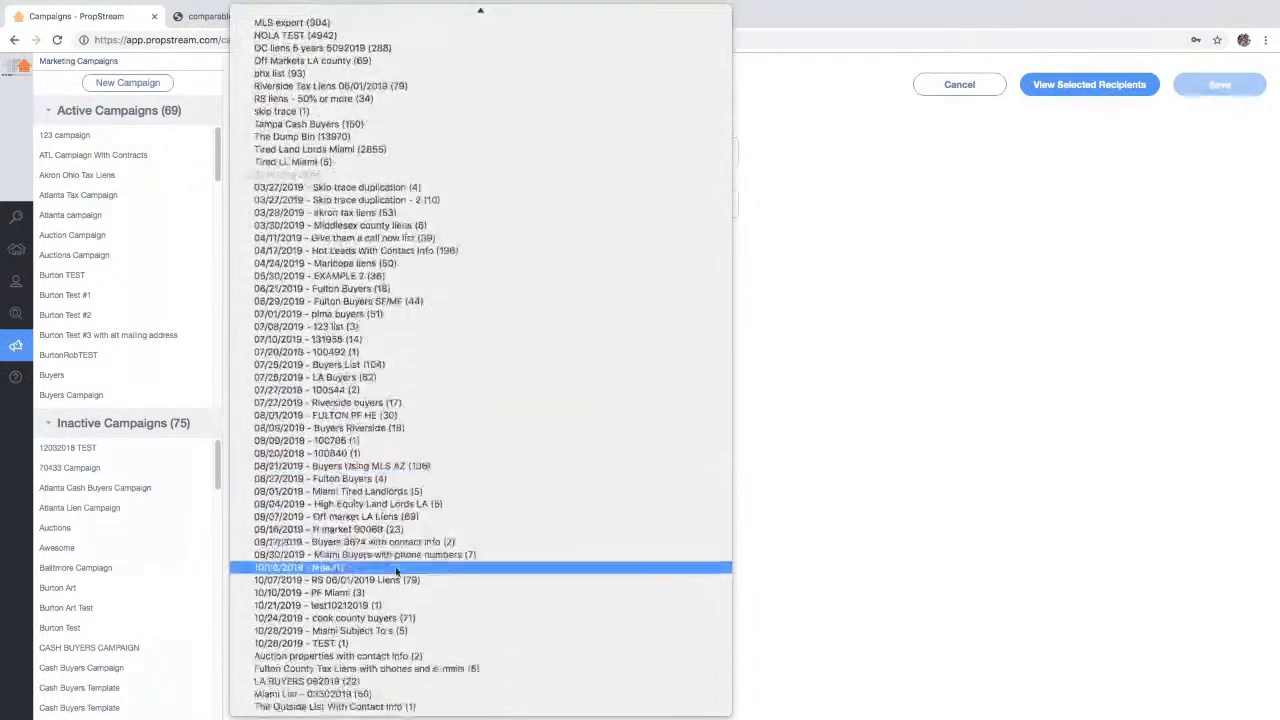
left_click(368, 632)
left_click(1229, 83)
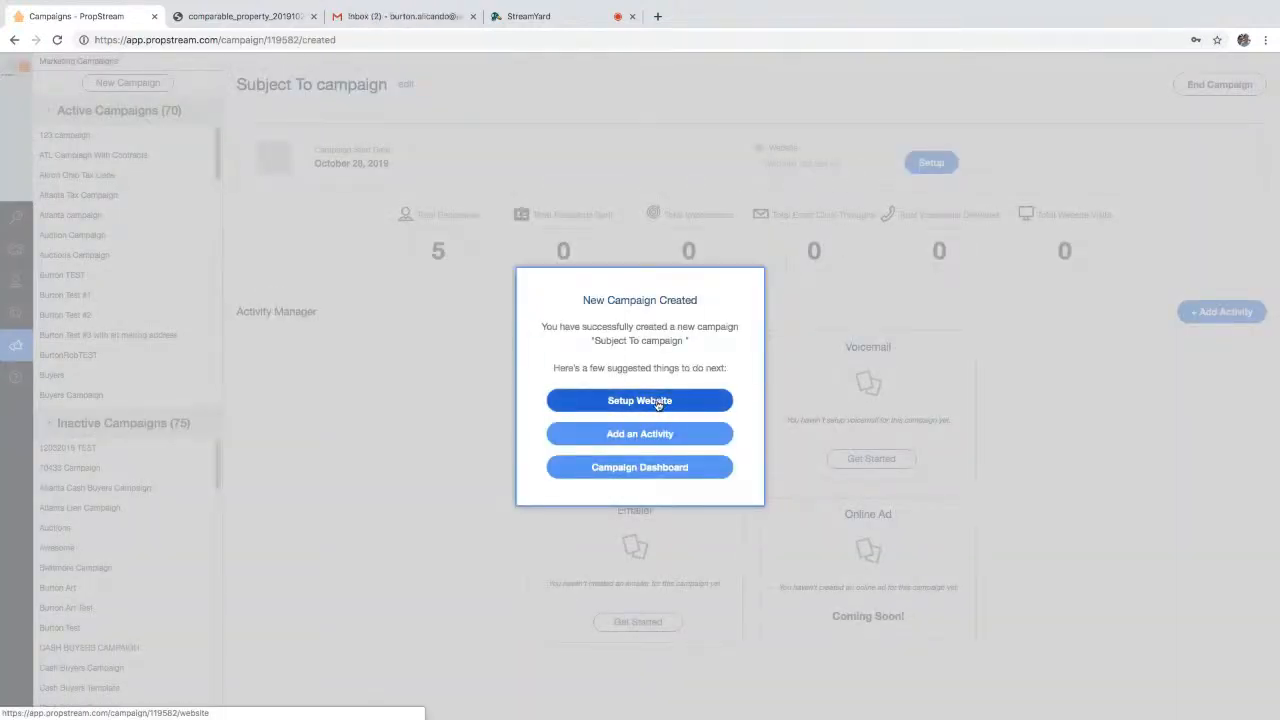
- Review the campaign dashboard: started October 28, 2019, with 5 recipients
left_click(642, 470)
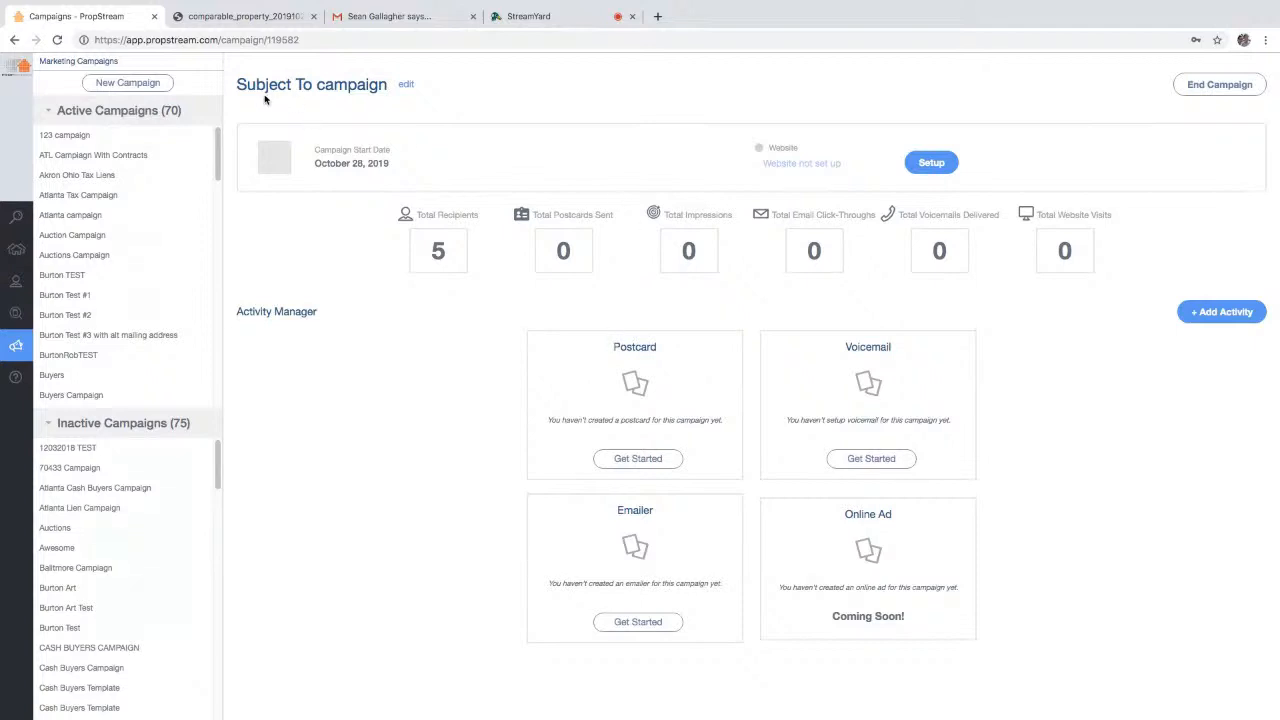
left_click_drag(238, 84, 378, 116)
left_click_drag(401, 164, 342, 150)
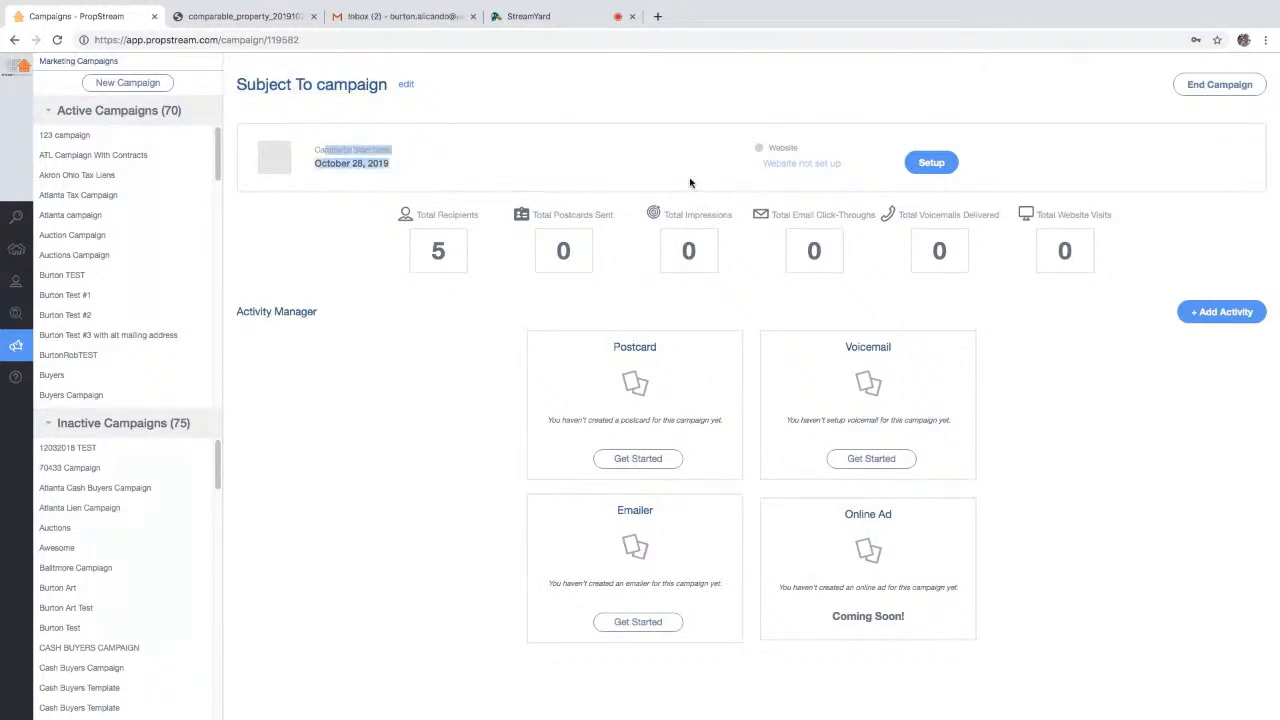
left_click(785, 164)
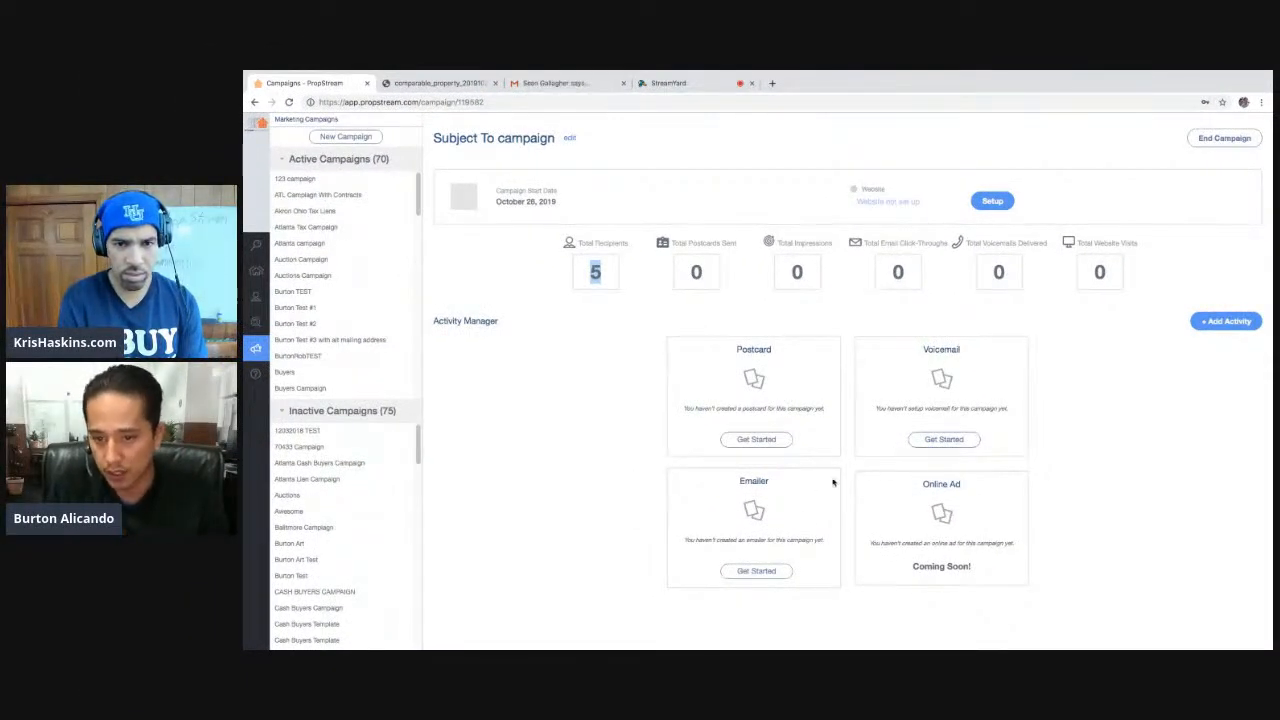
left_click(611, 283)
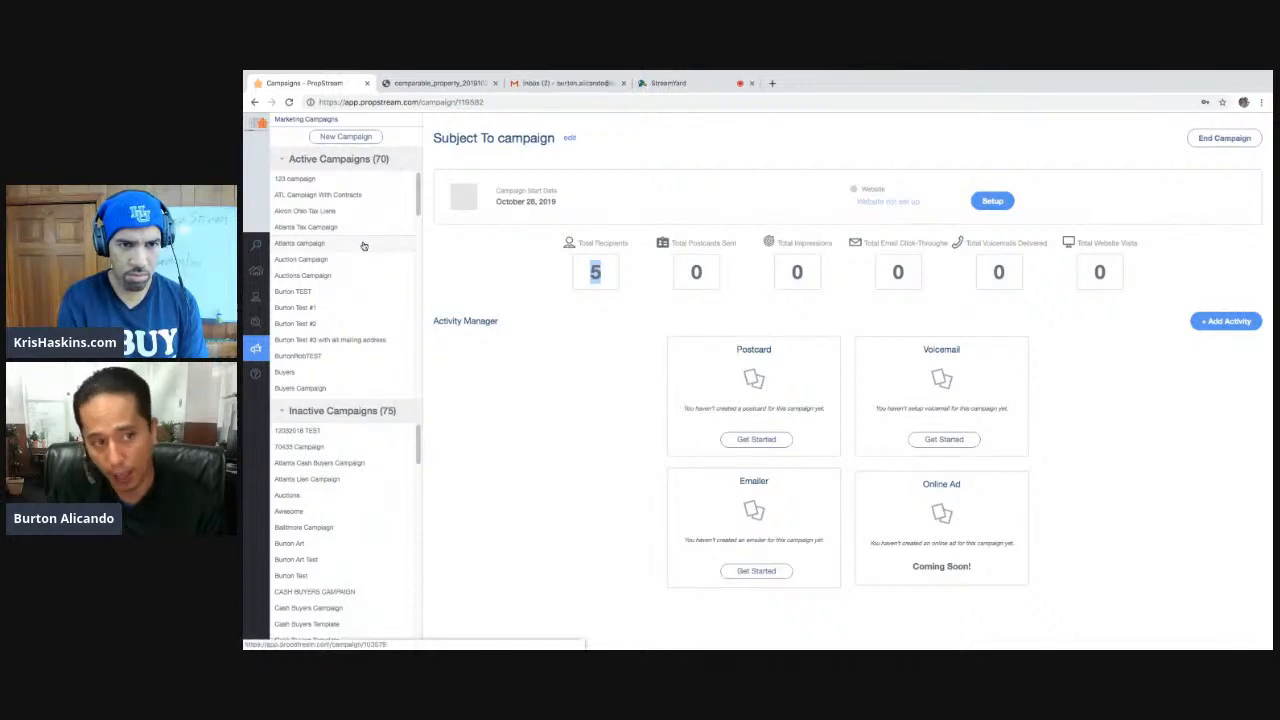
- Open the Akron Ohio Tax Liens campaign and preview its website's contact form in a new tab
left_click(345, 212)
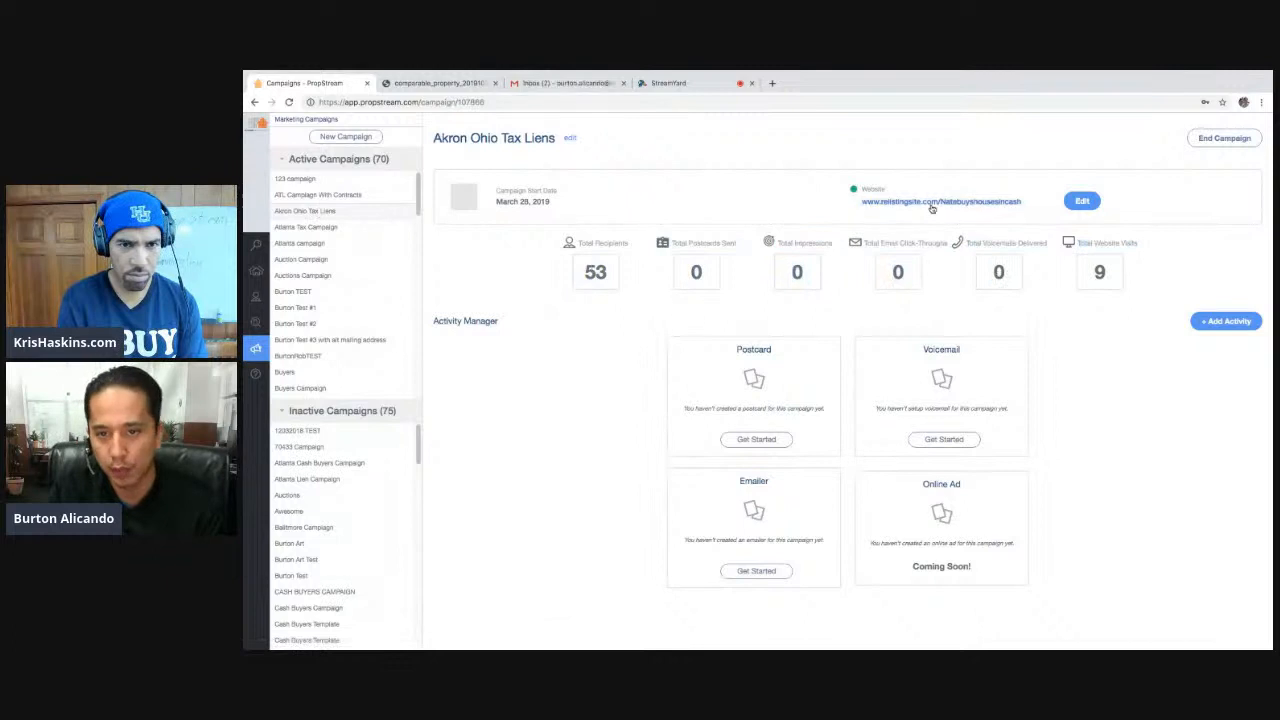
left_click(934, 203)
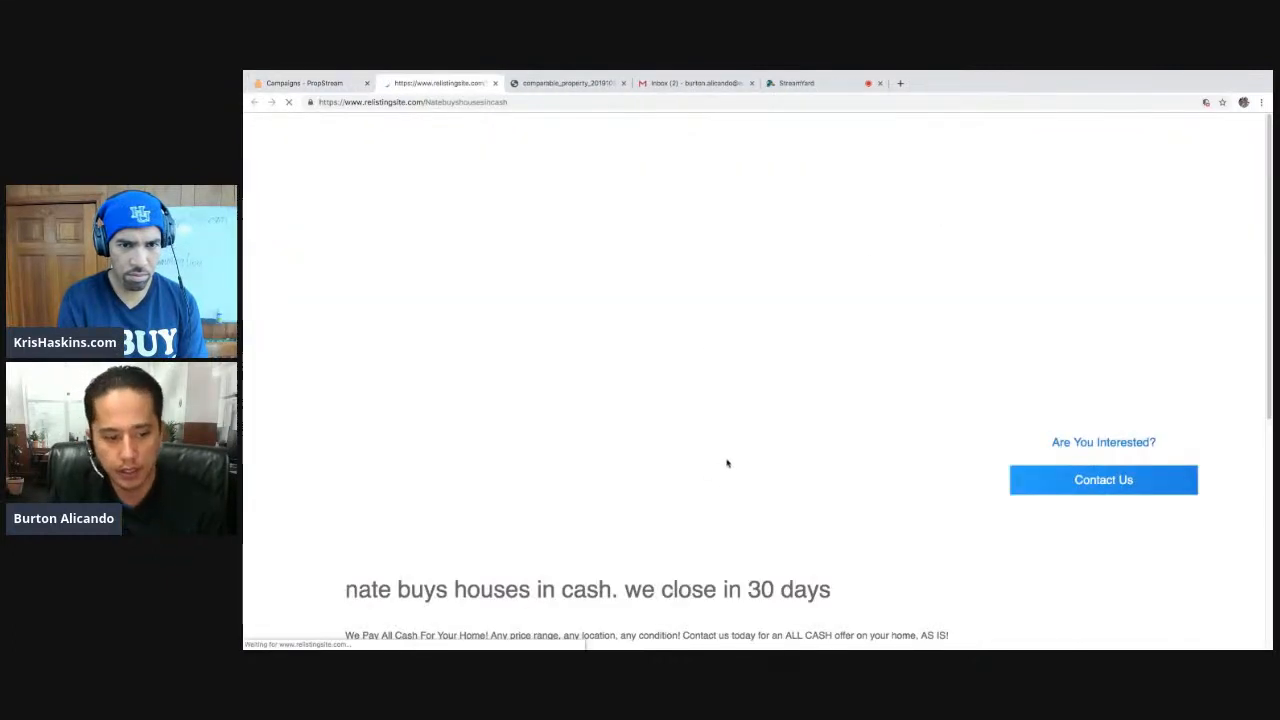
scroll(727, 463, "down", 4)
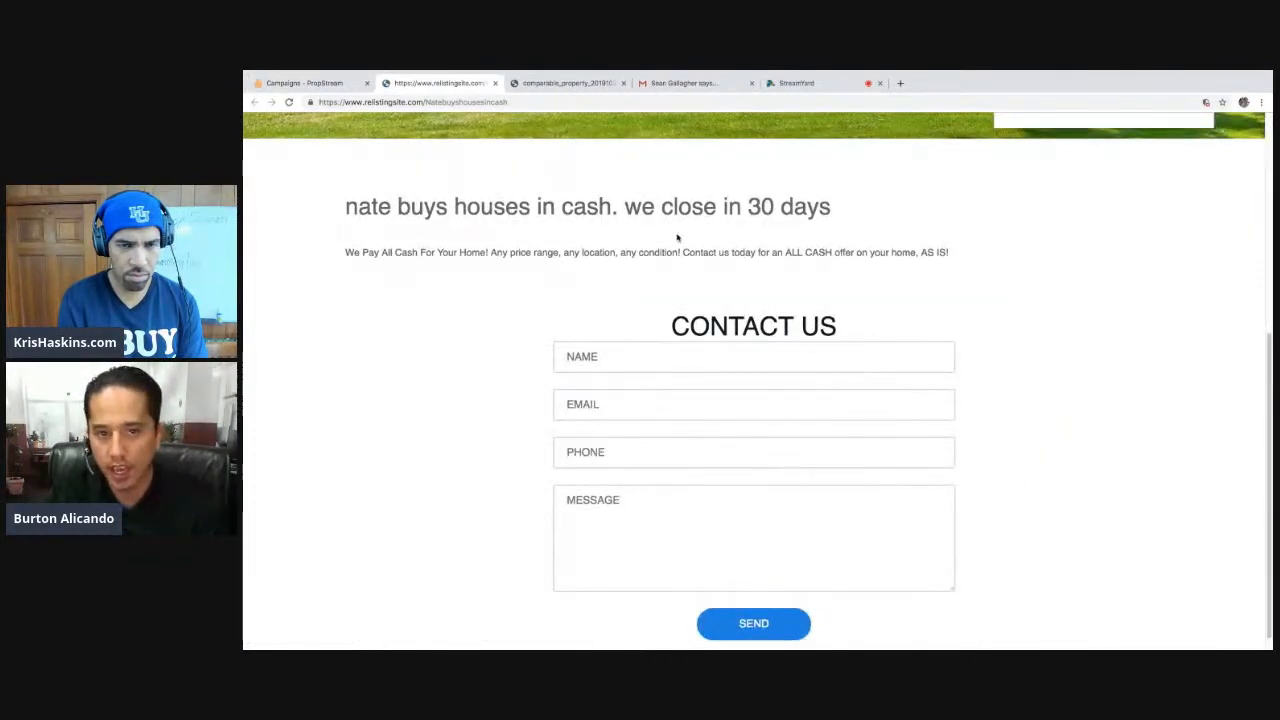
scroll(849, 257, "up", 4)
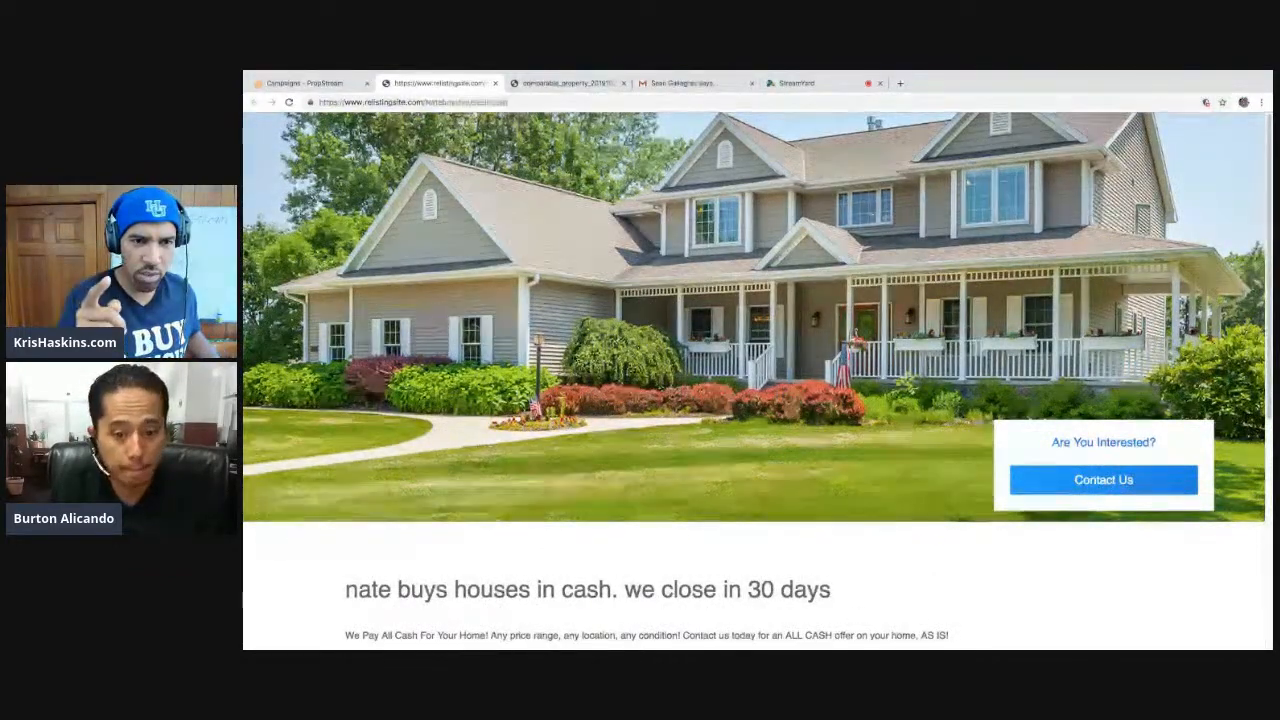
scroll(578, 374, "down", 1)
scroll(580, 377, "down", 3)
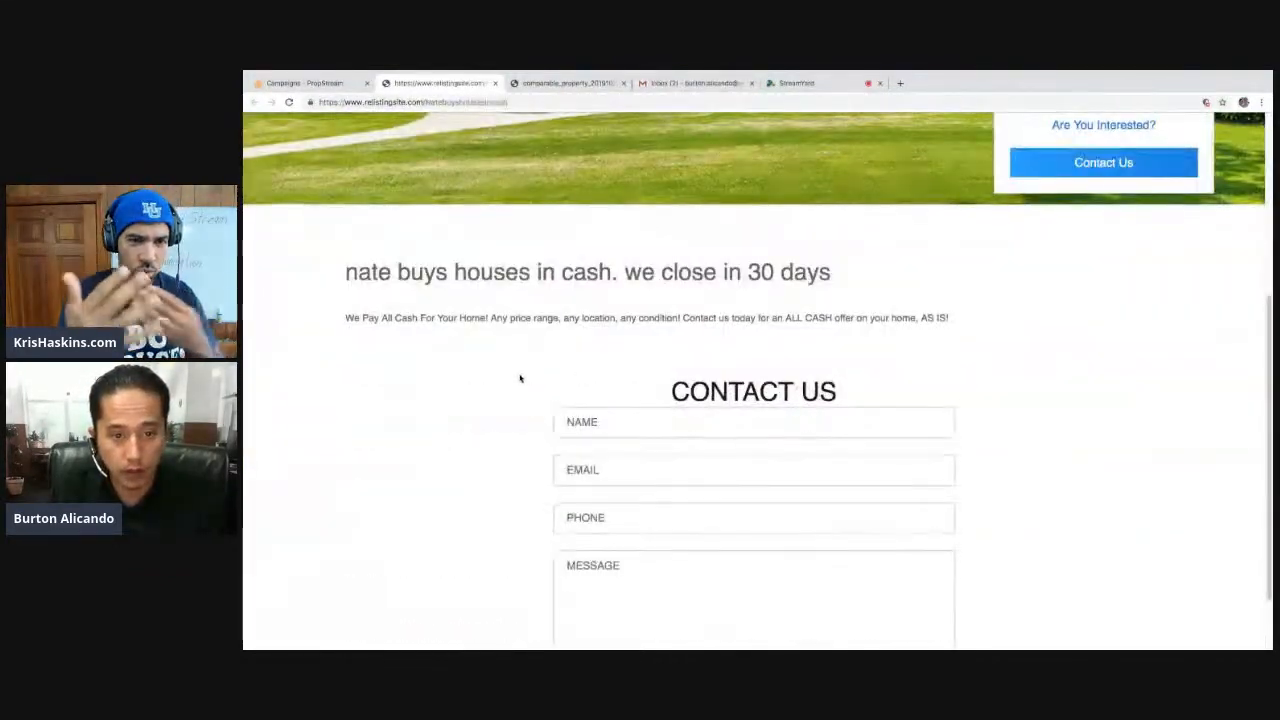
left_click(676, 427)
scroll(385, 398, "down", 1)
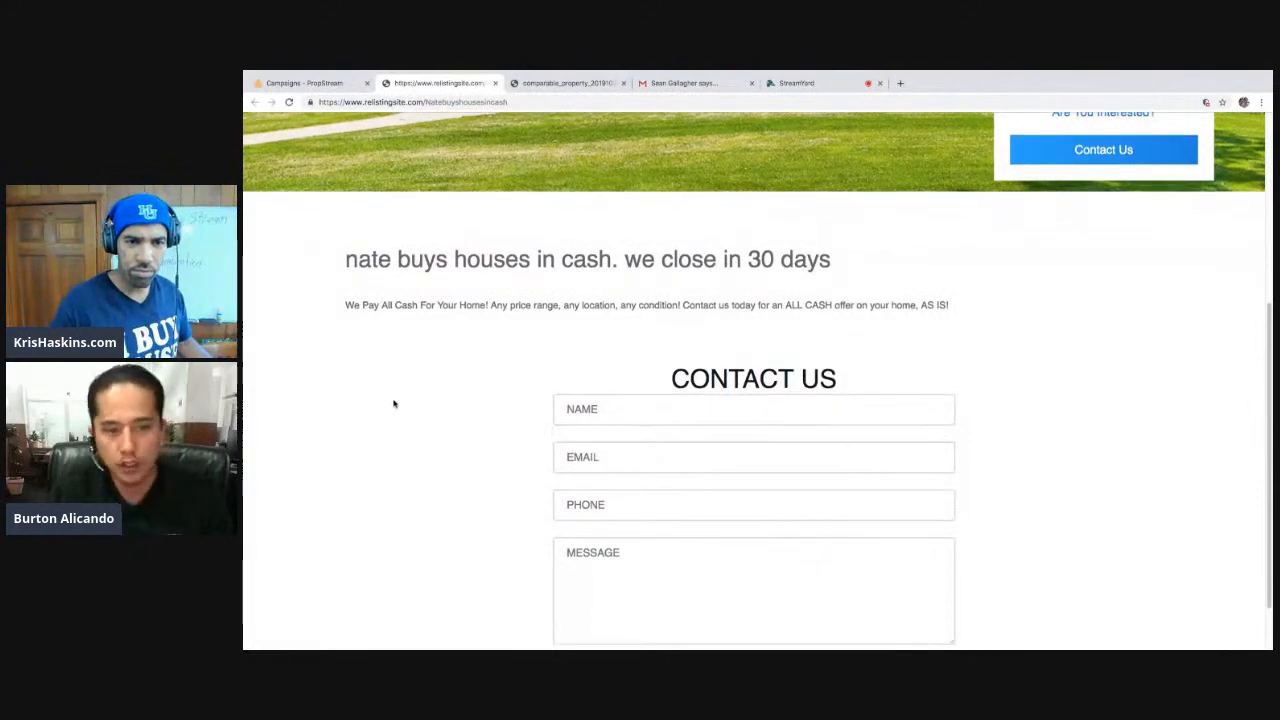
left_click(319, 83)
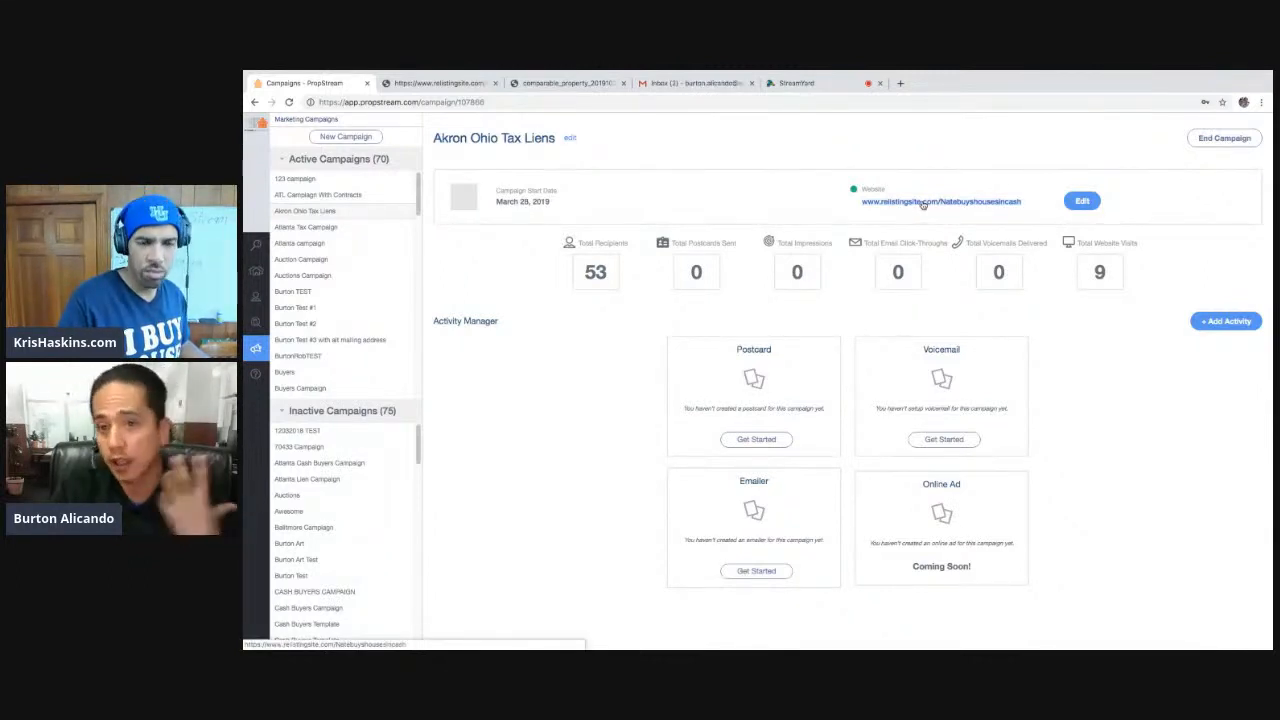
- Revisit the cash-offer landing page, then return to the campaign's 53 recipients and 9 visits
left_click(922, 202)
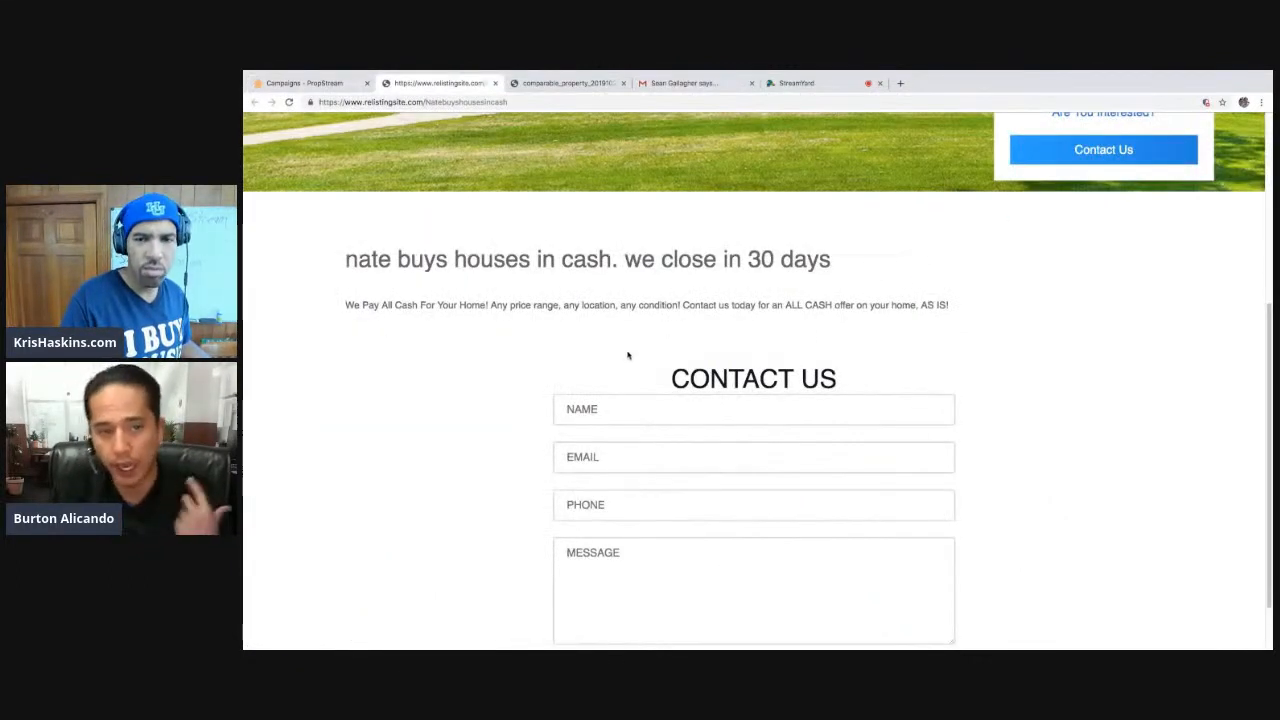
scroll(704, 283, "up", 1)
scroll(704, 283, "up", 4)
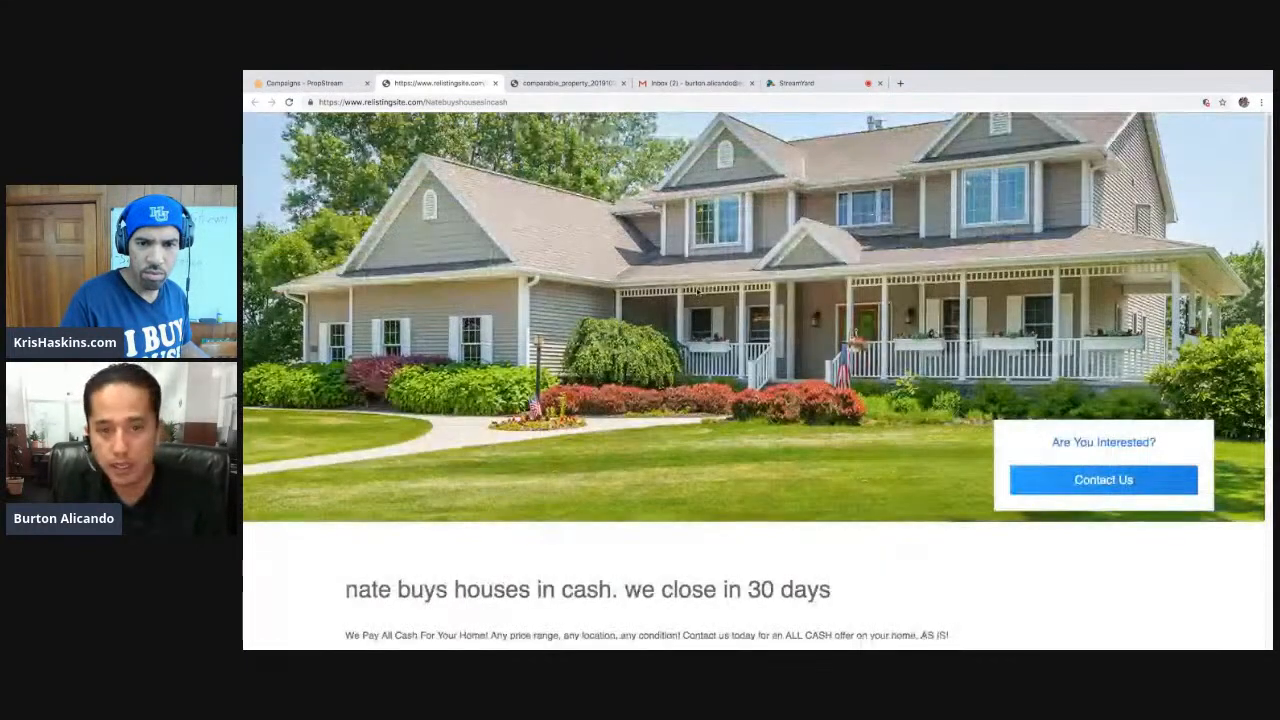
scroll(704, 375, "down", 5)
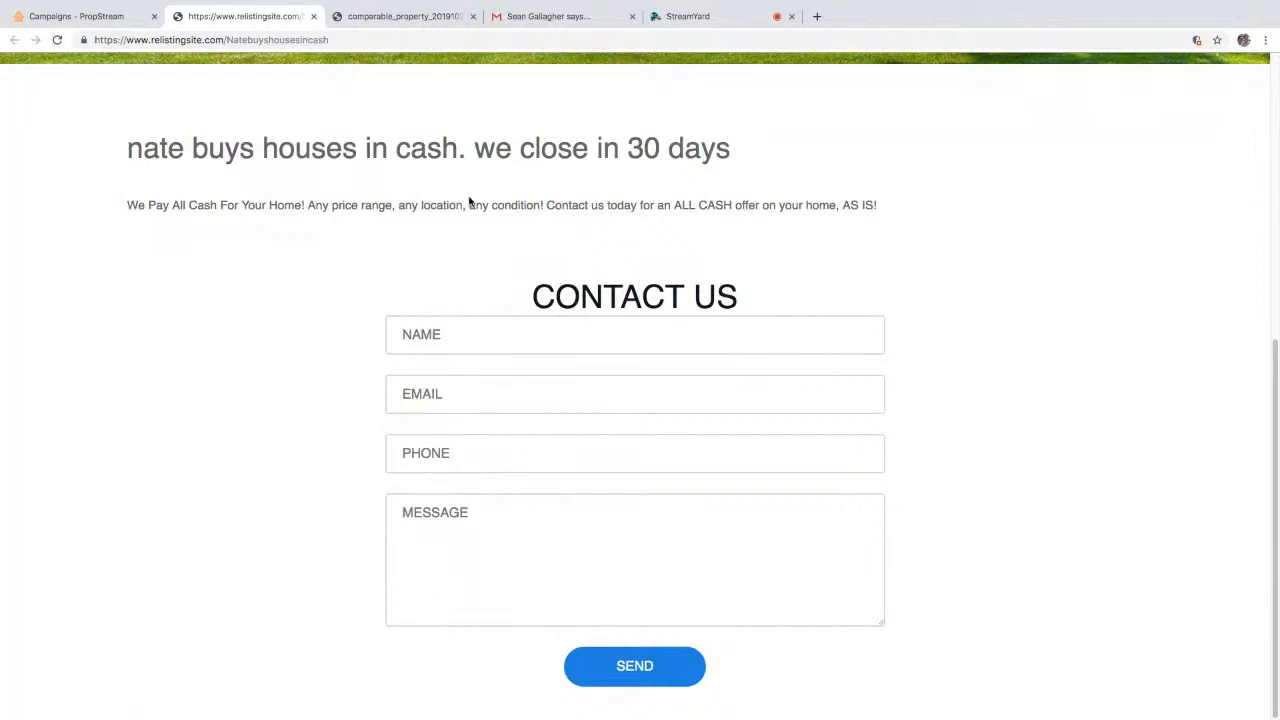
left_click(85, 16)
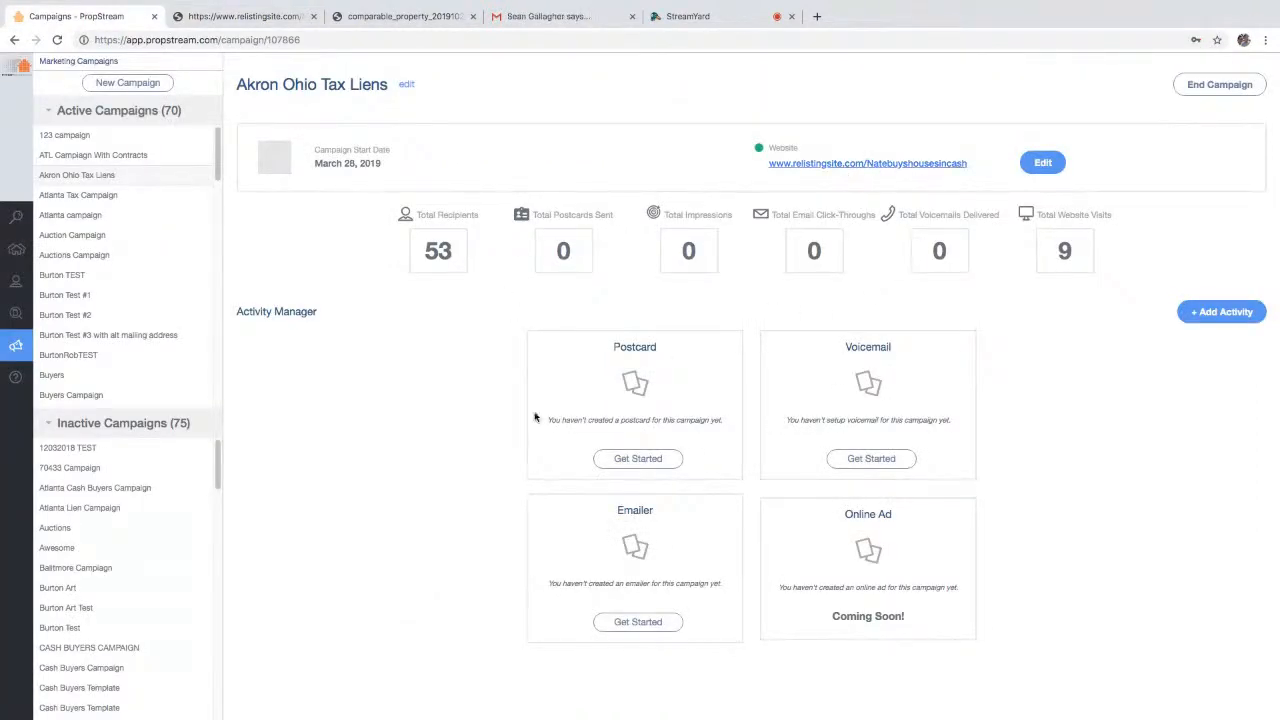
- Create a new postcard from the pre-designed greetings template
left_click(657, 459)
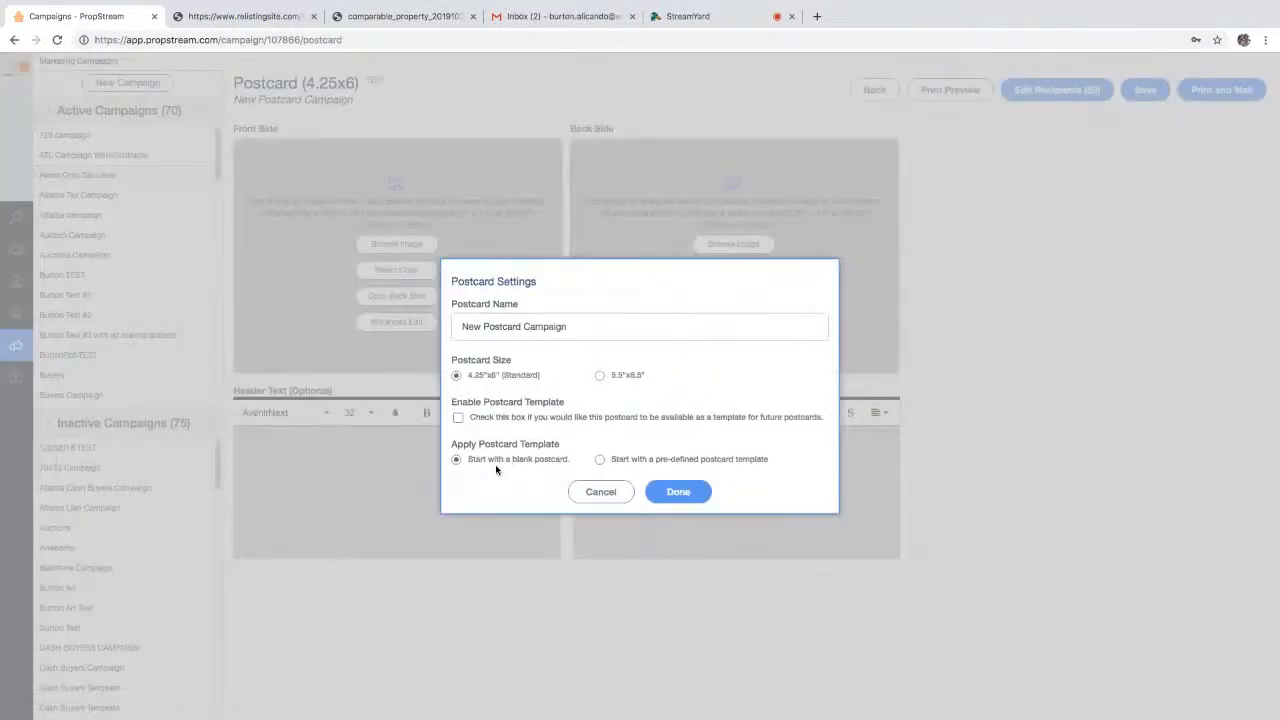
left_click(654, 462)
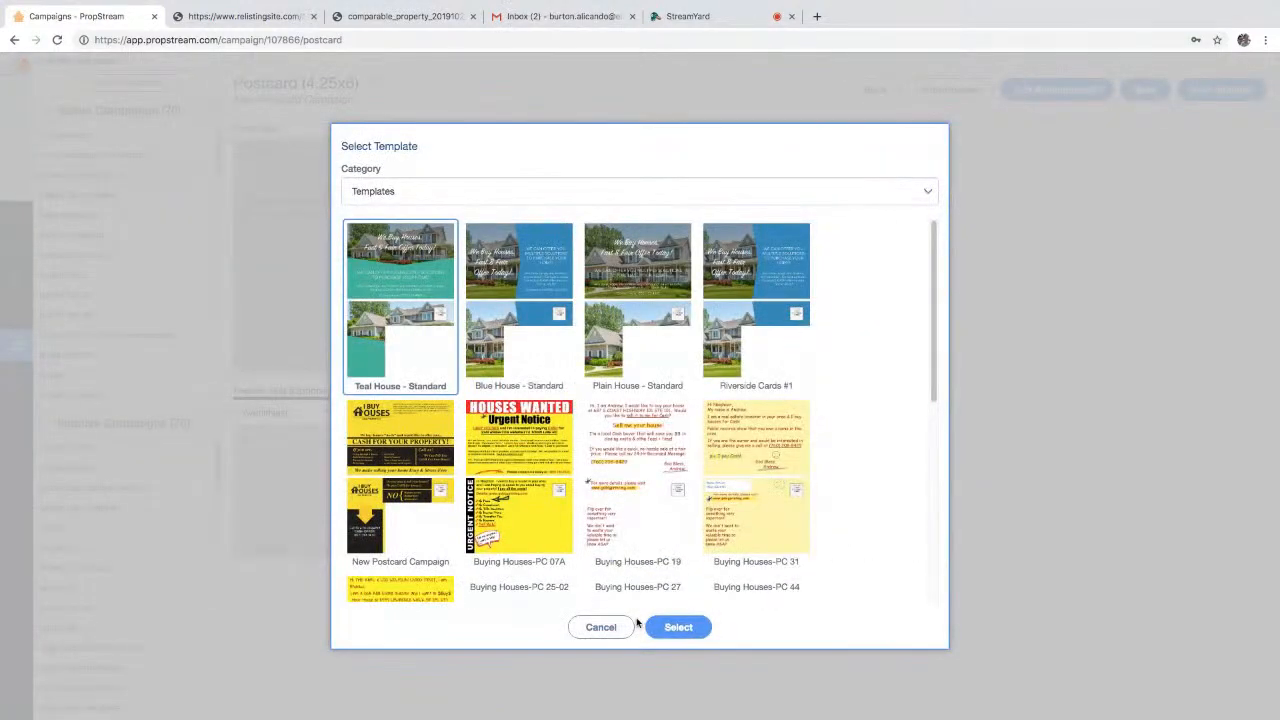
scroll(551, 417, "down", 5)
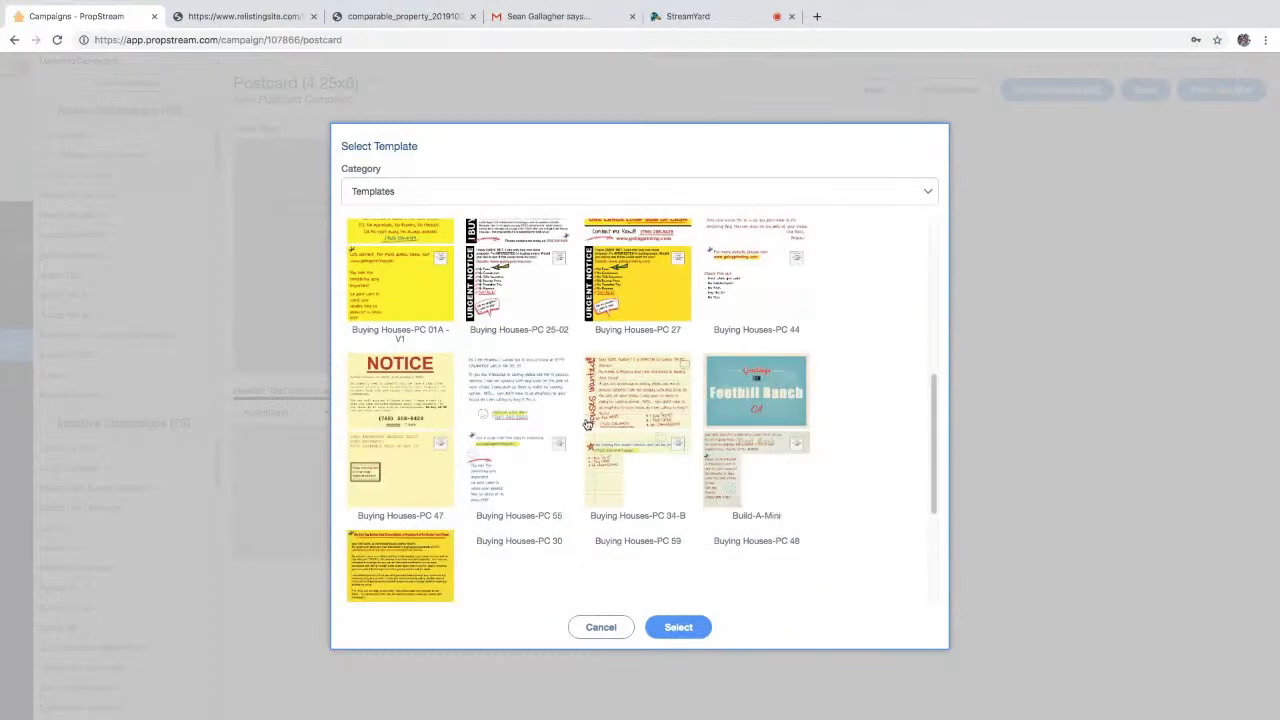
scroll(595, 435, "down", 3)
scroll(597, 438, "down", 3)
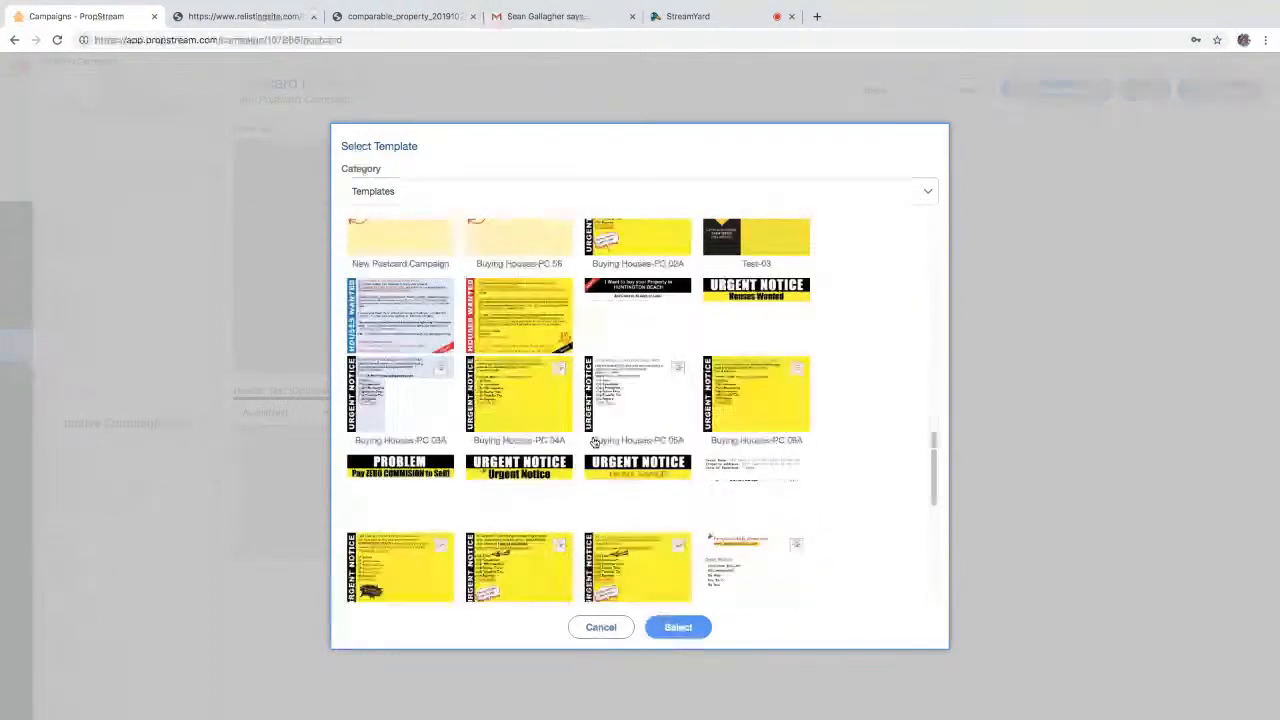
scroll(598, 440, "up", 5)
left_click(764, 295)
left_click(684, 627)
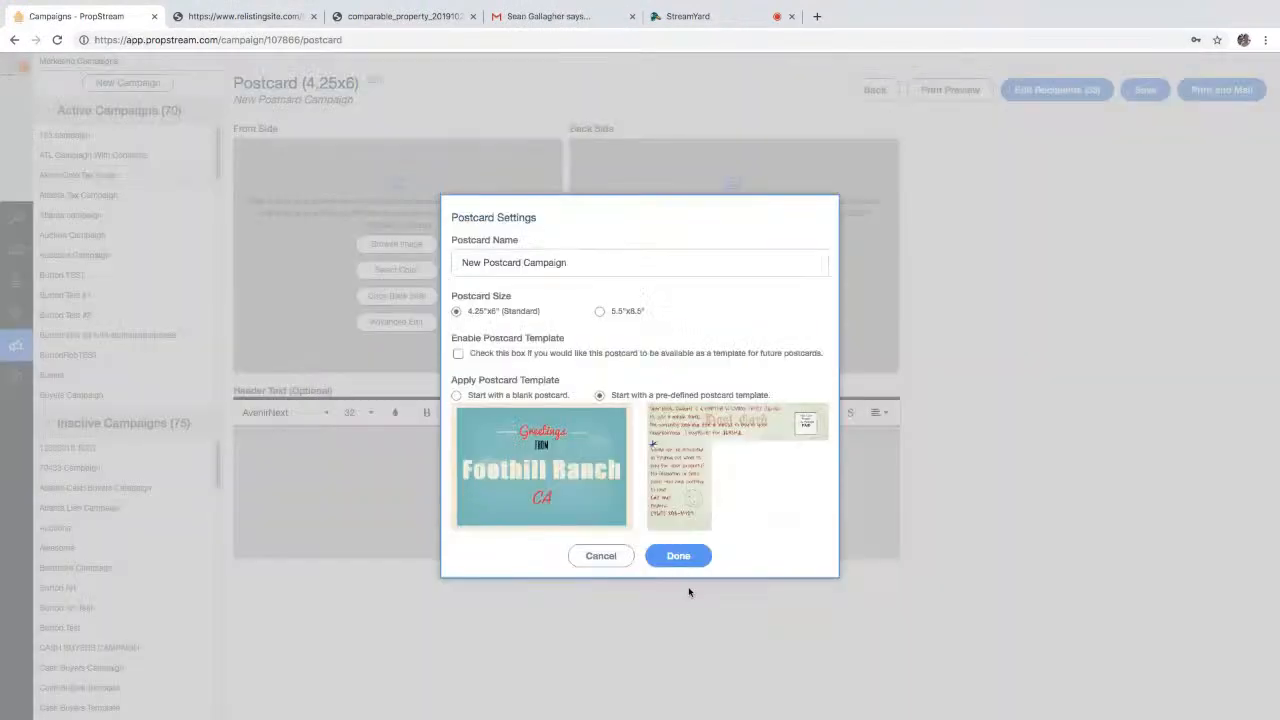
left_click(680, 556)
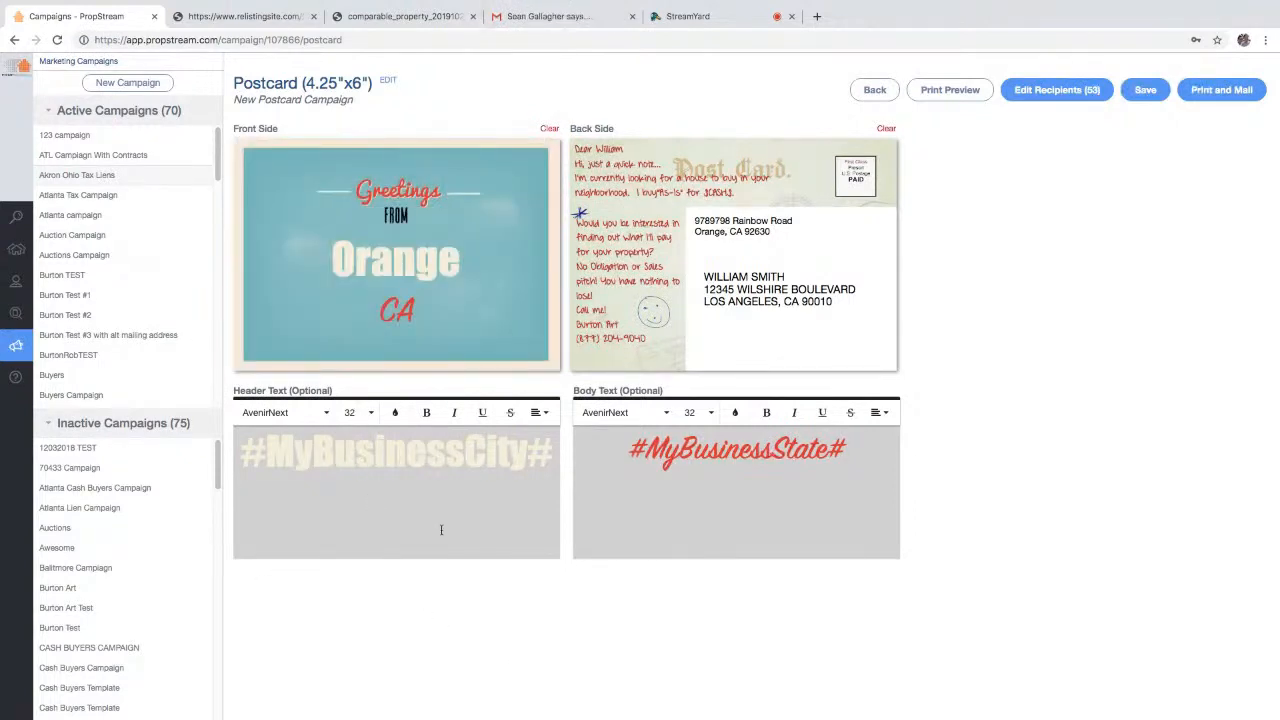
- Publish the postcard for print and mail, cancel the proof review, and exit the editor
left_click(1218, 90)
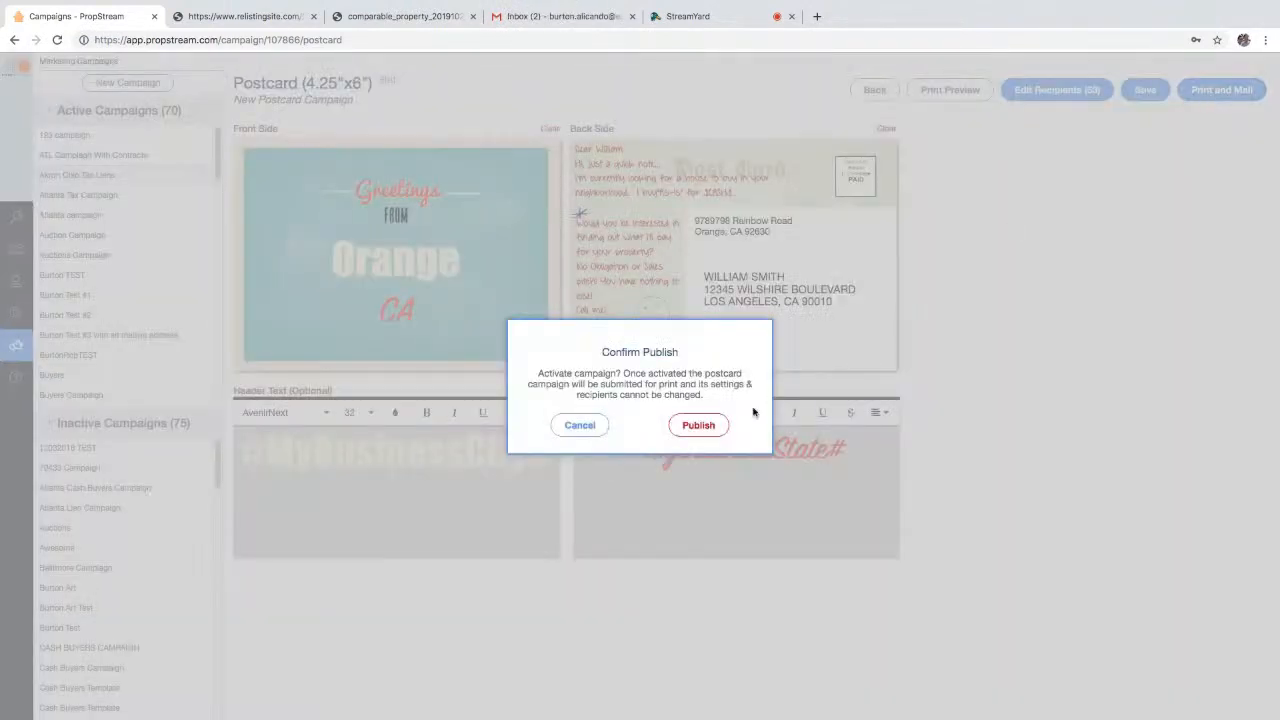
left_click(698, 427)
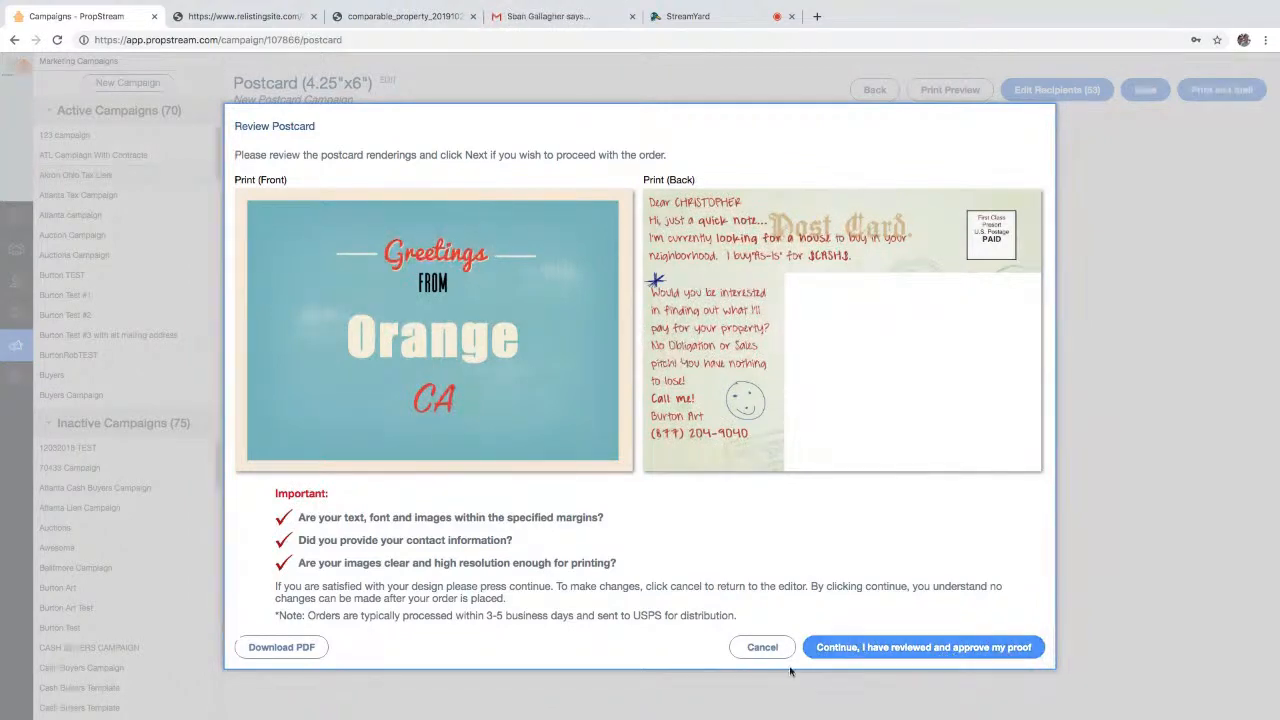
left_click(760, 648)
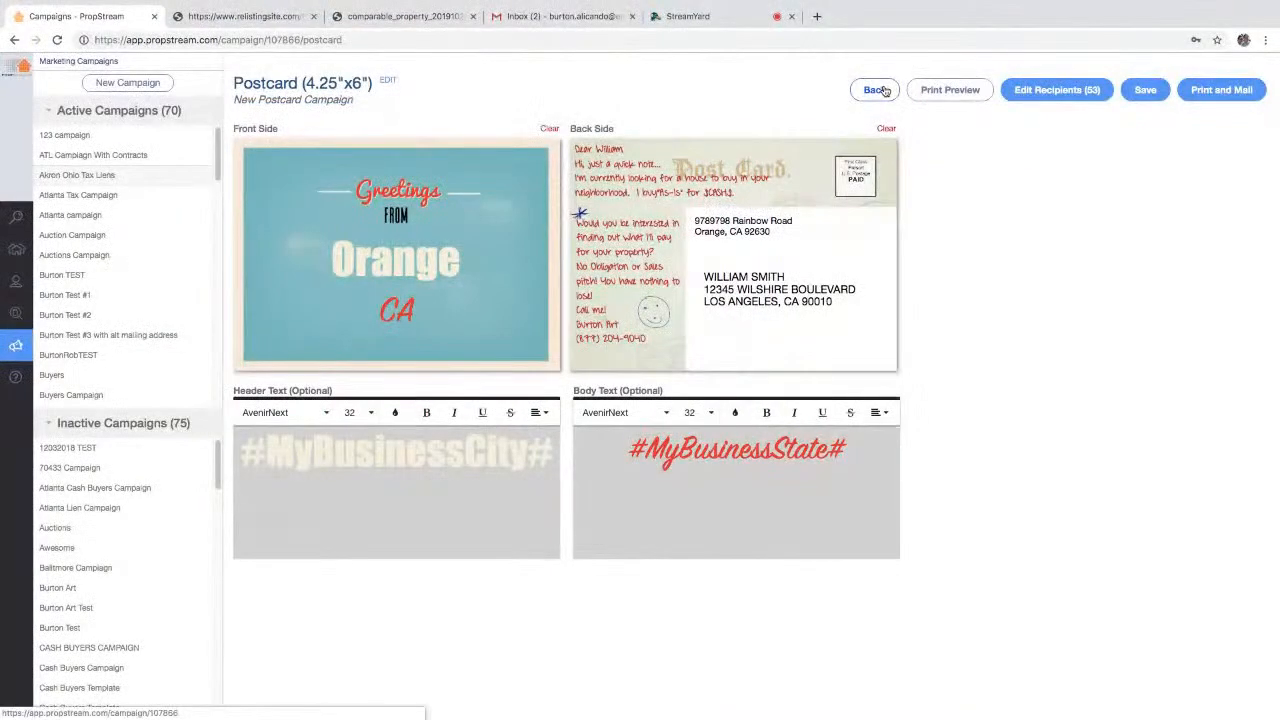
left_click(876, 90)
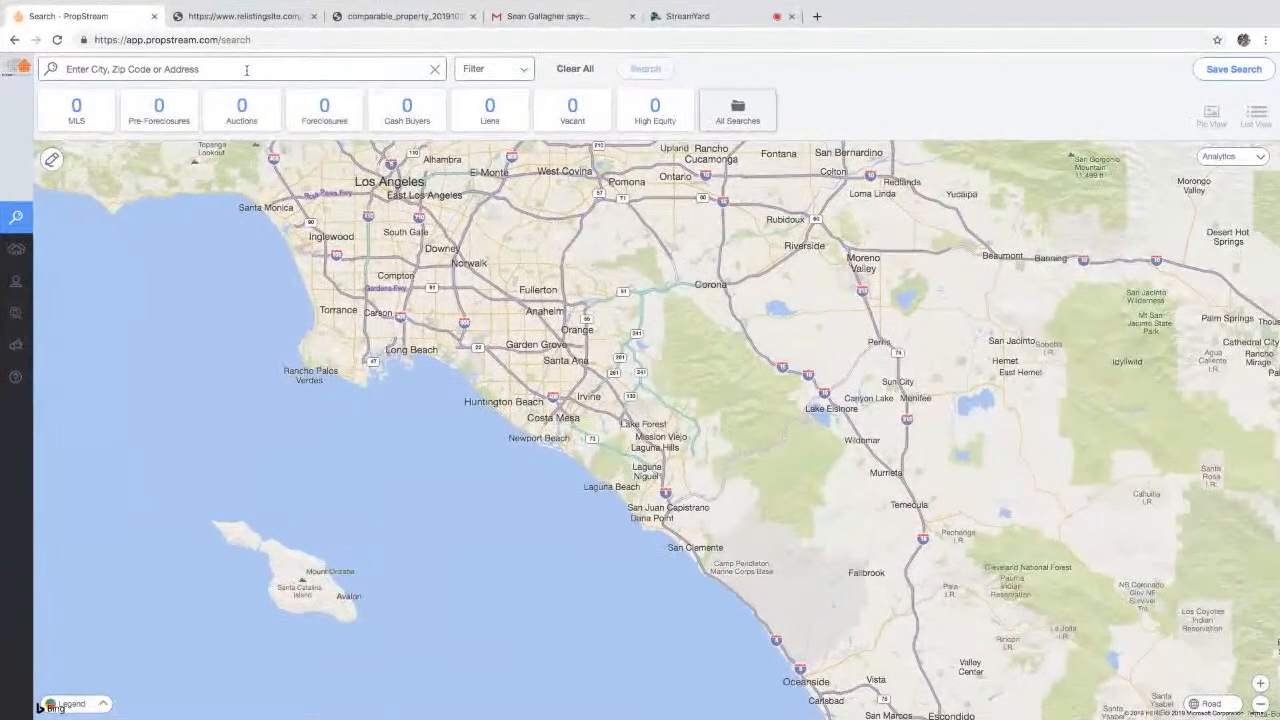
- Rerun the recent Miami, FL search (89,601 Cash Buyers properties) and show its search options
left_click(441, 126)
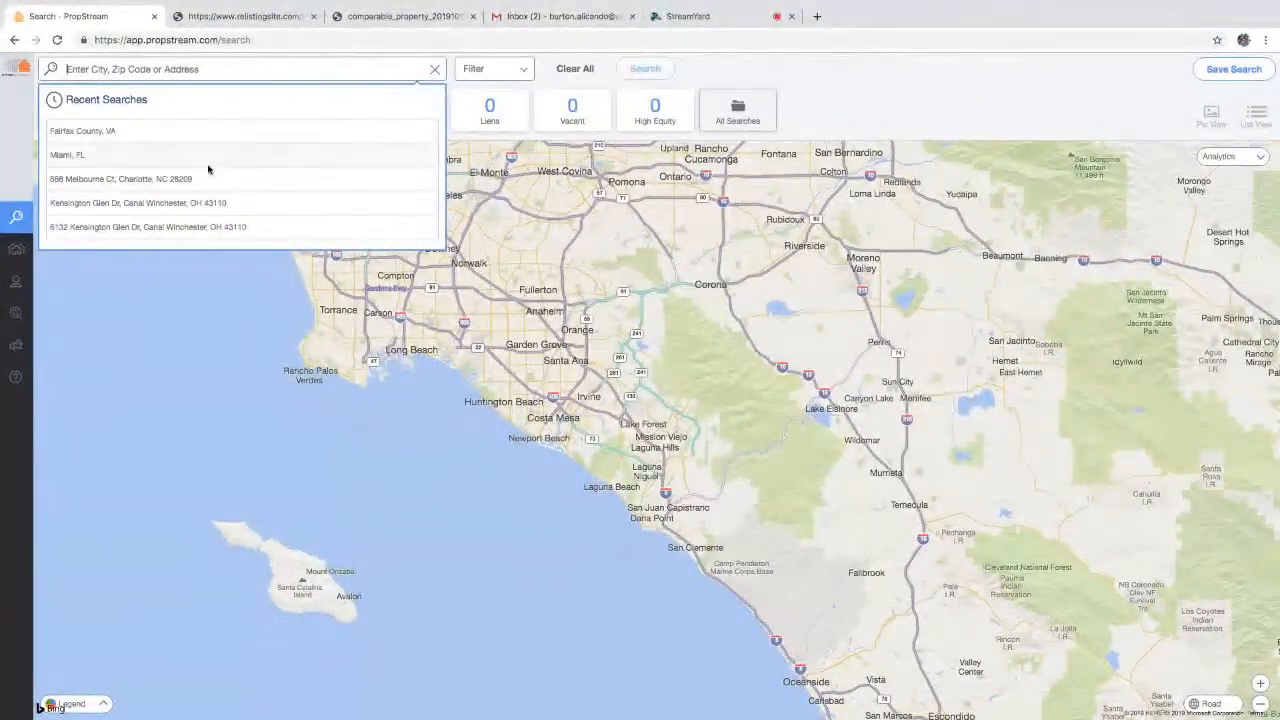
left_click(214, 163)
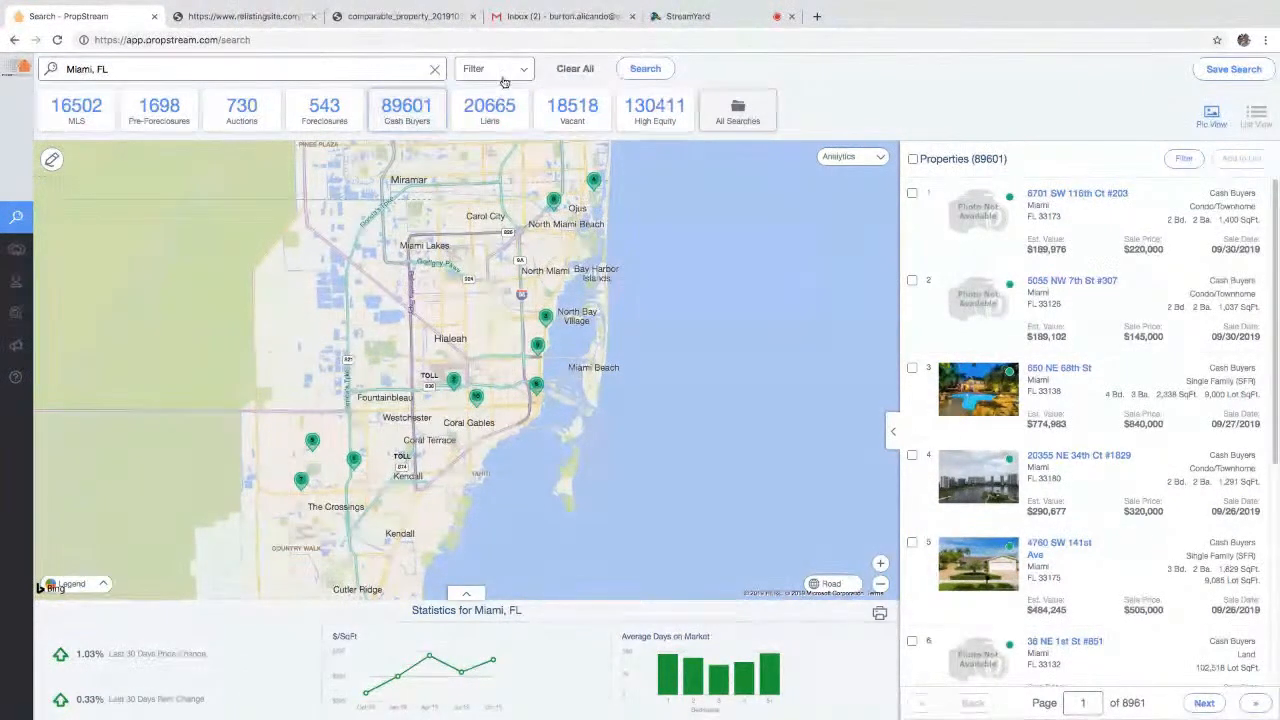
left_click(505, 75)
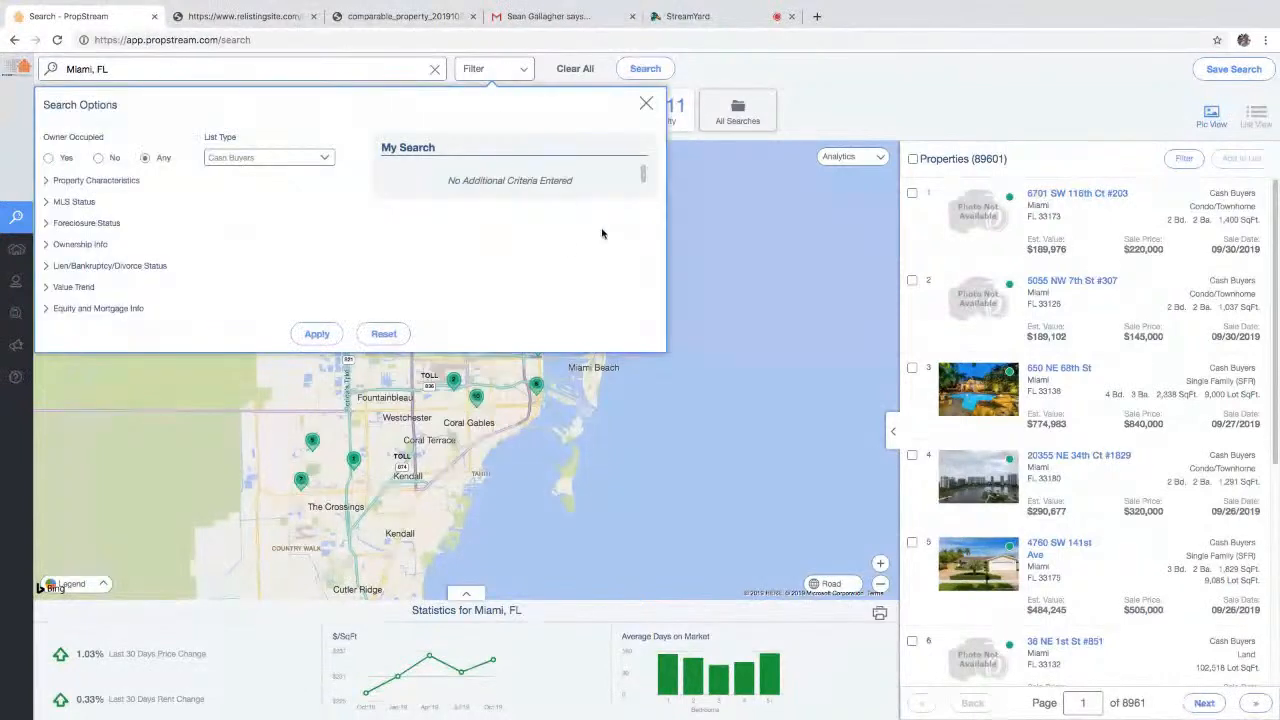
- Filter to non-owner-occupied Single Family homes built 1940 to 1990
left_click(100, 159)
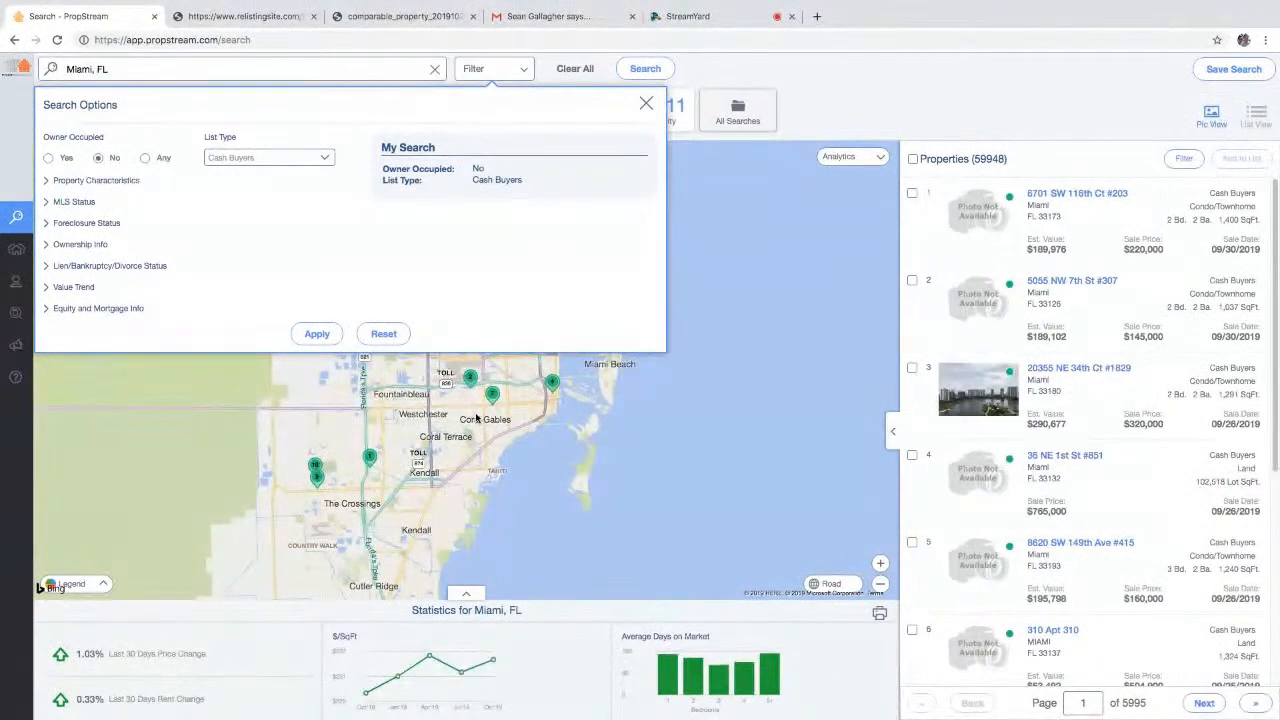
left_click(99, 182)
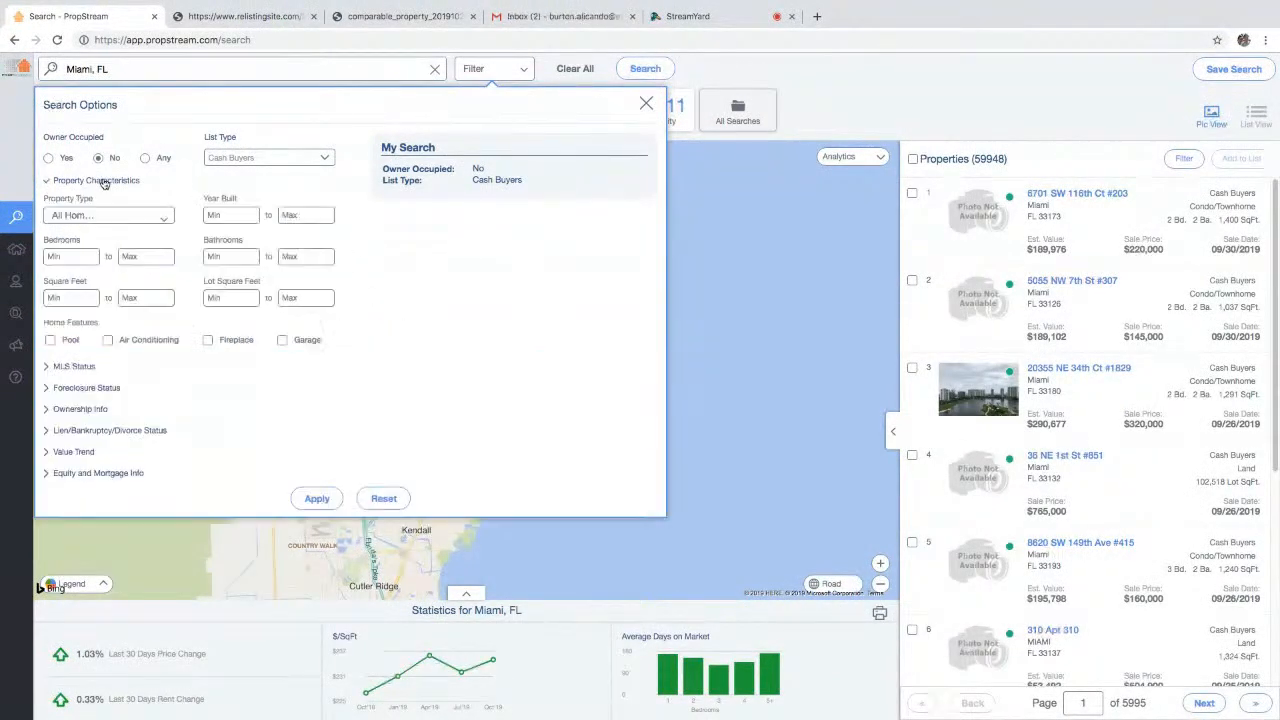
left_click(132, 218)
left_click(131, 243)
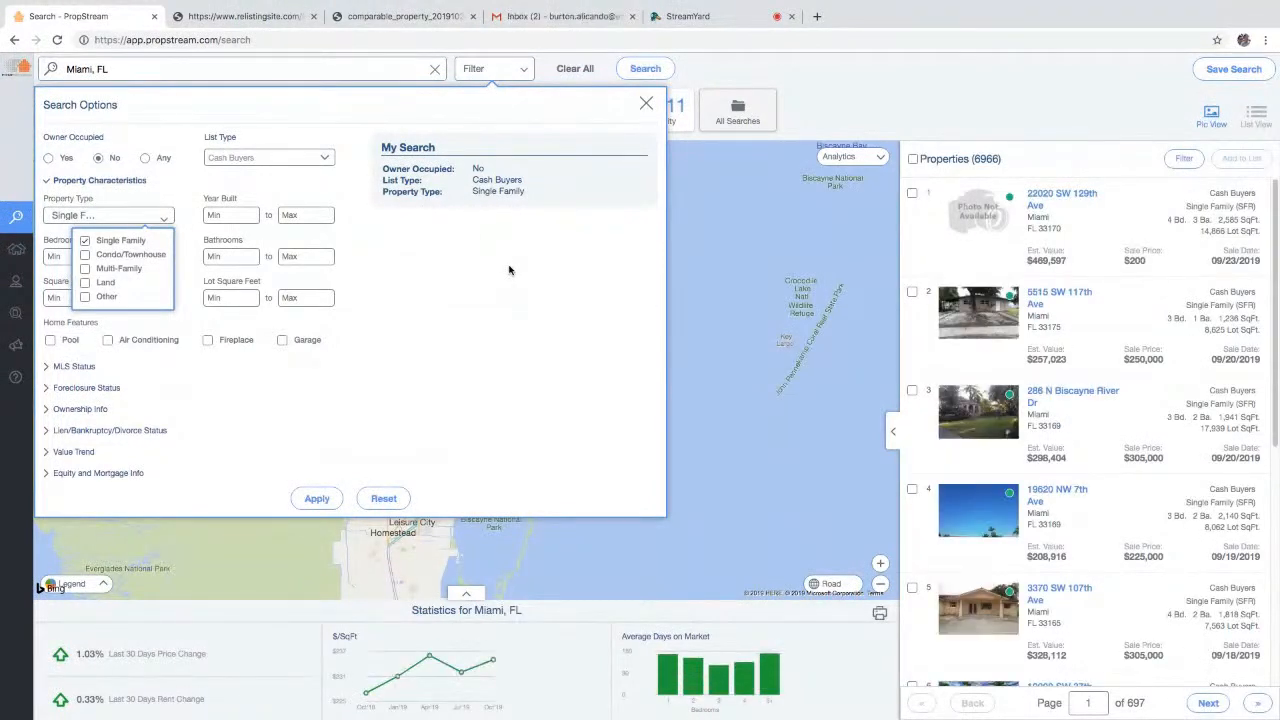
left_click(558, 258)
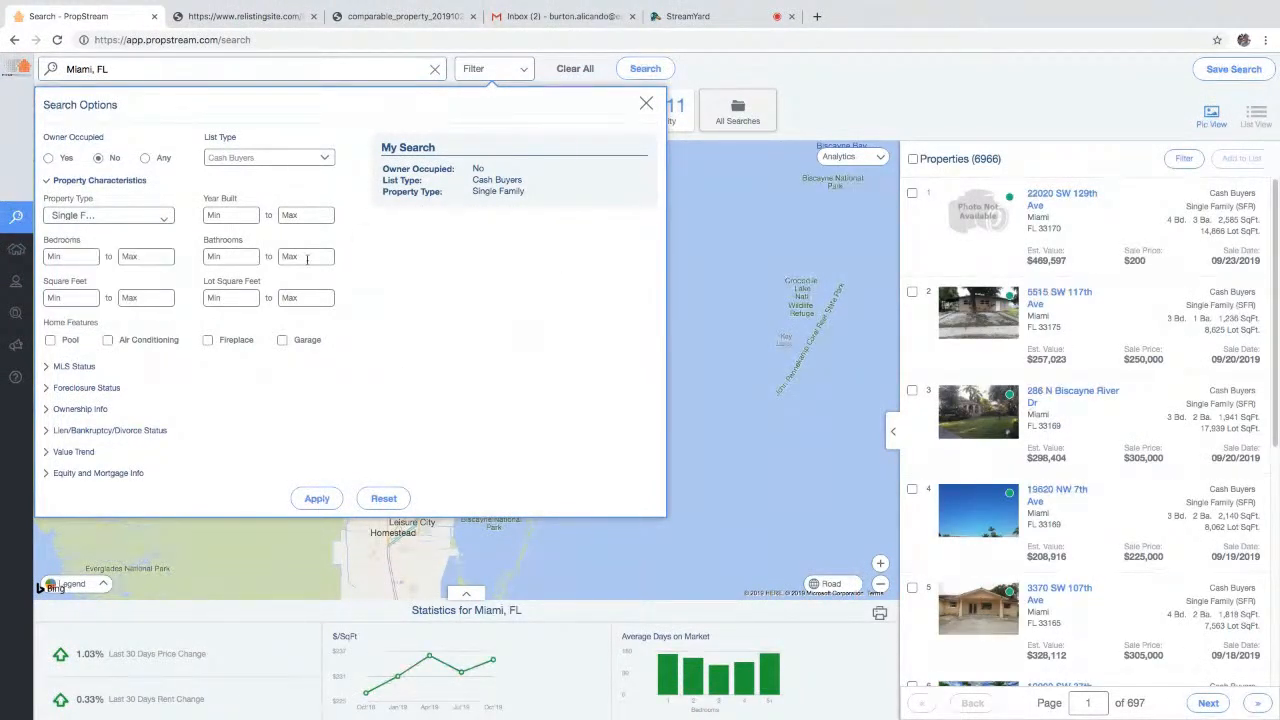
left_click(239, 215)
type("1940")
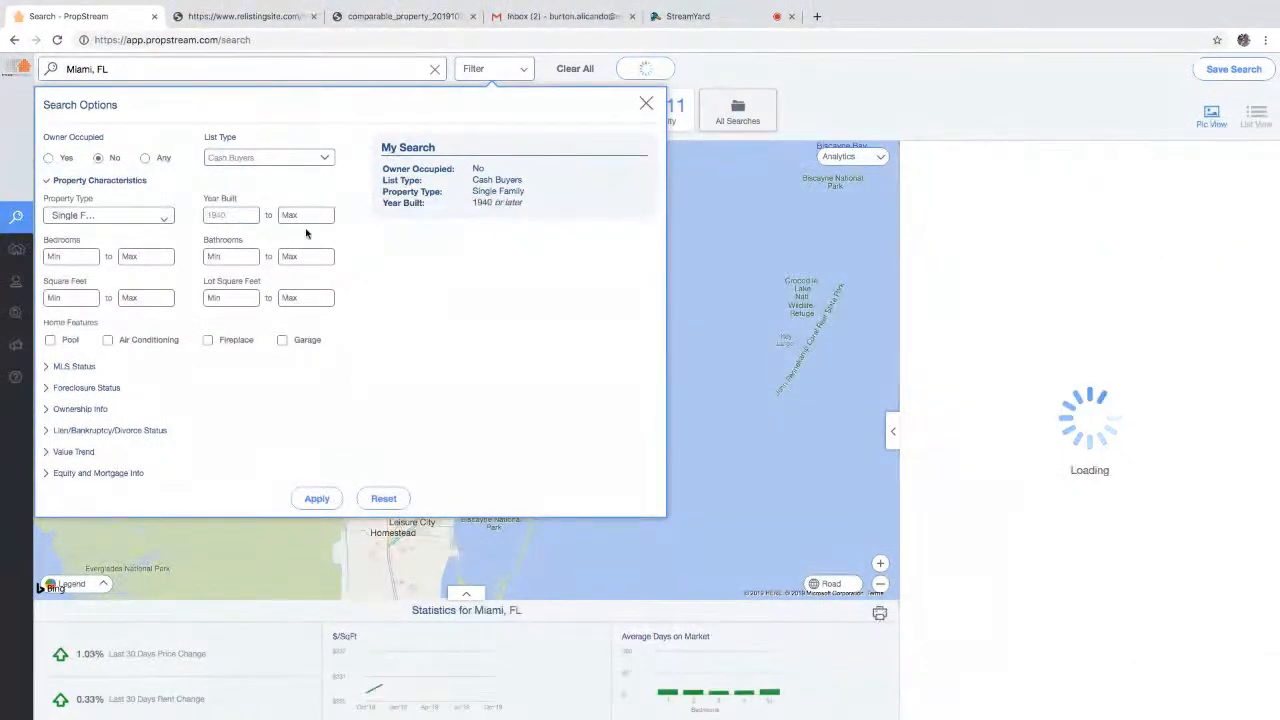
left_click(318, 216)
type("1990")
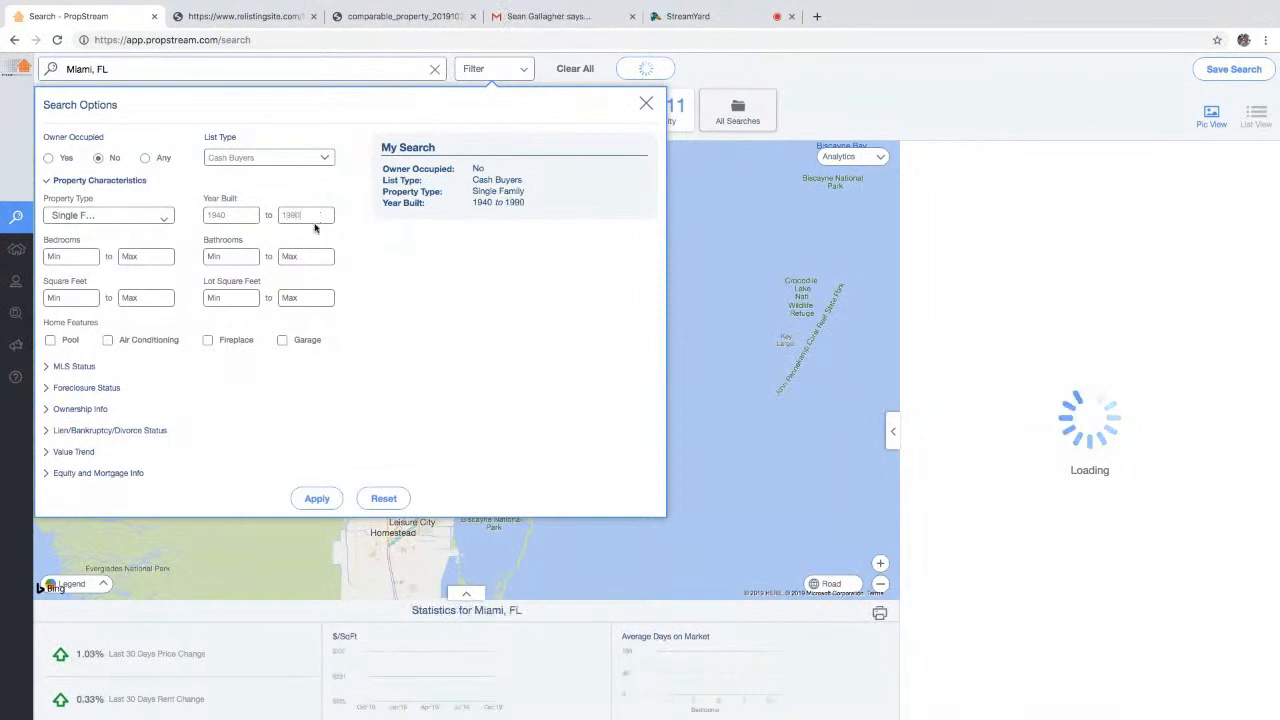
left_click(101, 411)
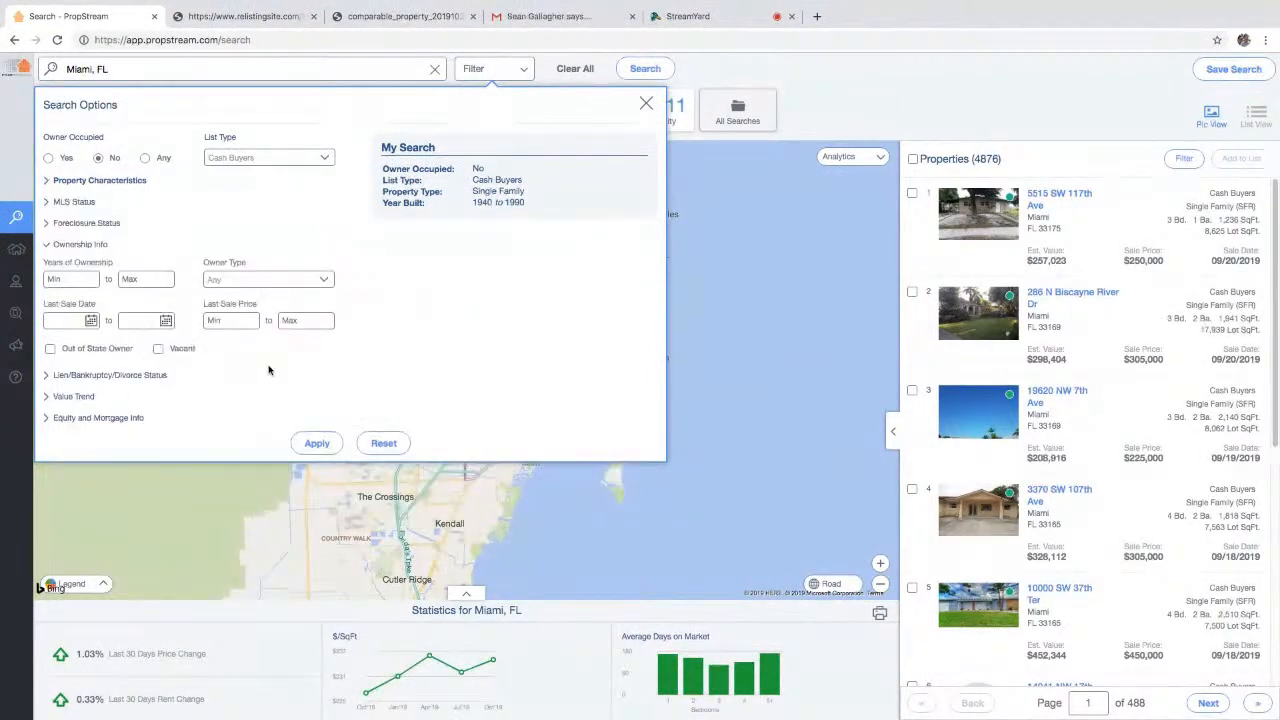
left_click(318, 279)
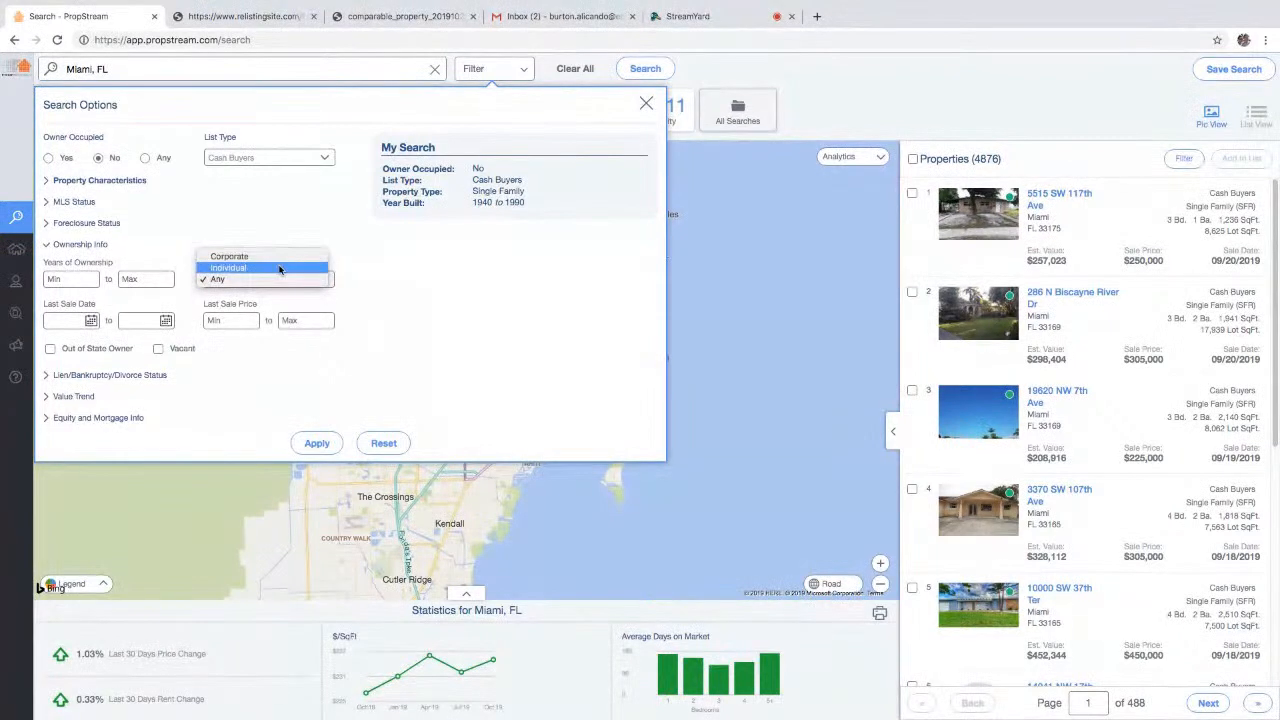
left_click(269, 281)
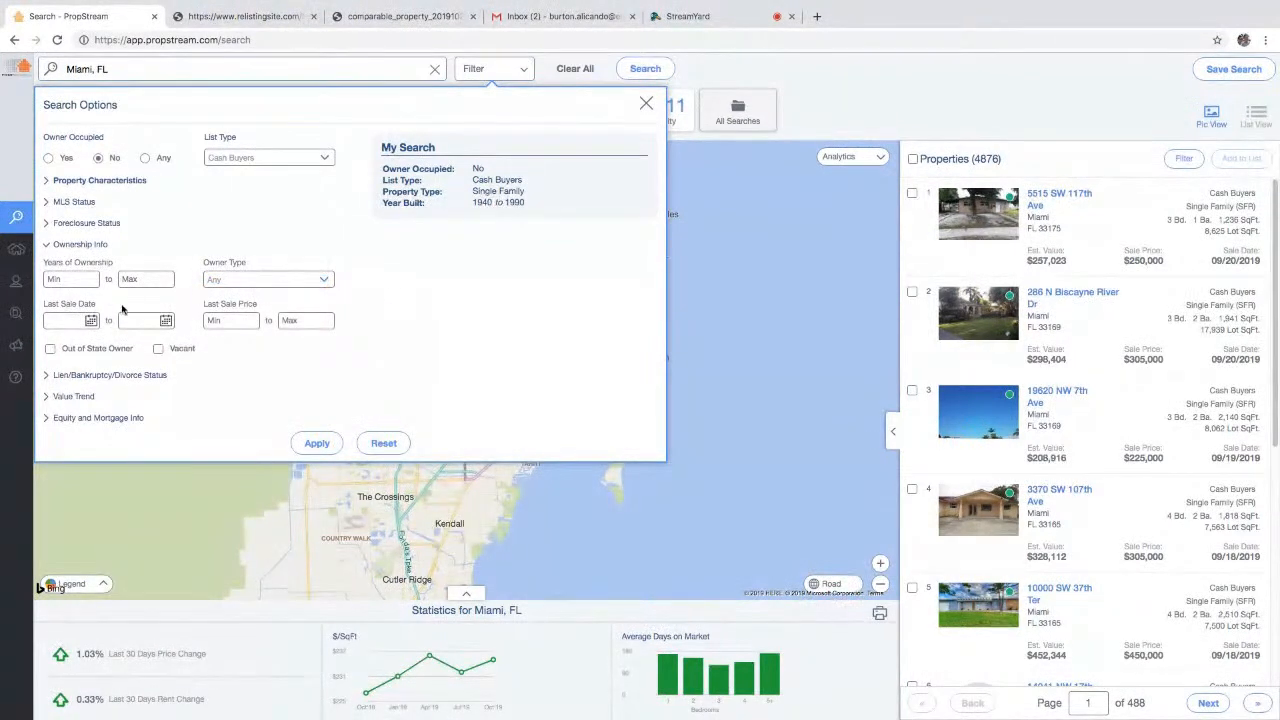
left_click(90, 320)
left_click(59, 350)
left_click(59, 350)
left_click(59, 350)
left_click(59, 350)
left_click(59, 350)
left_click(59, 350)
left_click(59, 350)
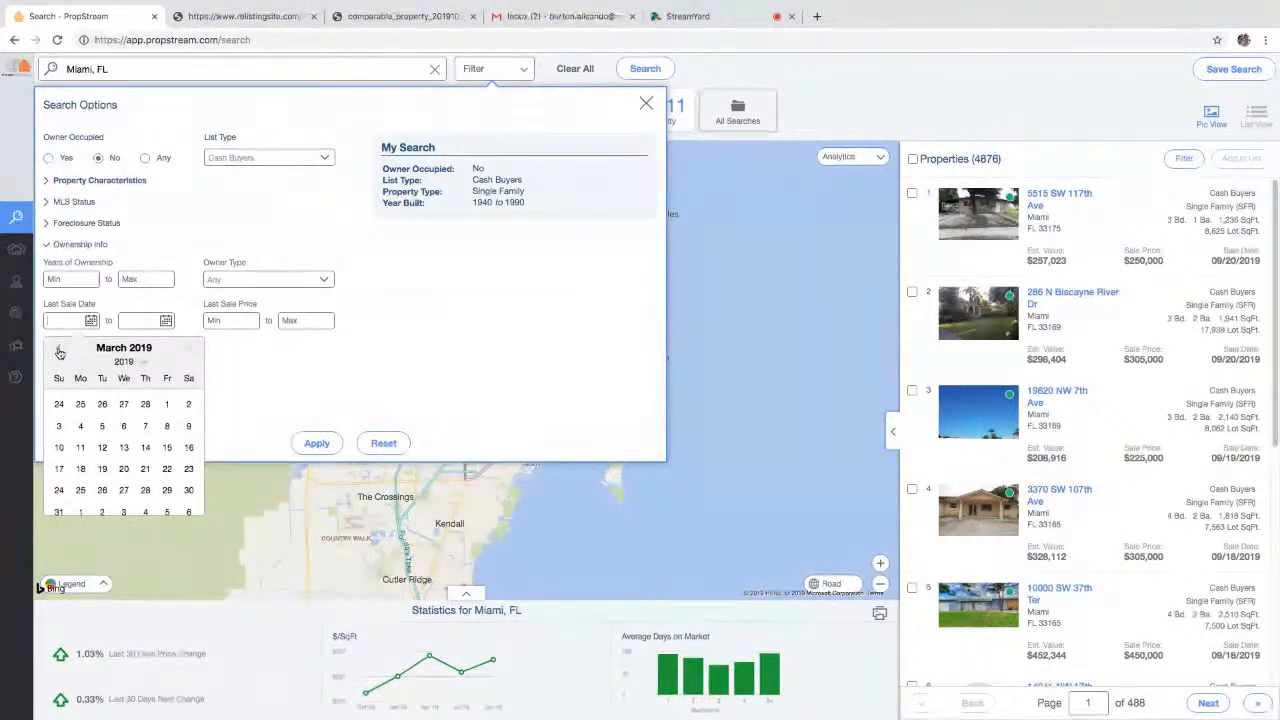
left_click(165, 406)
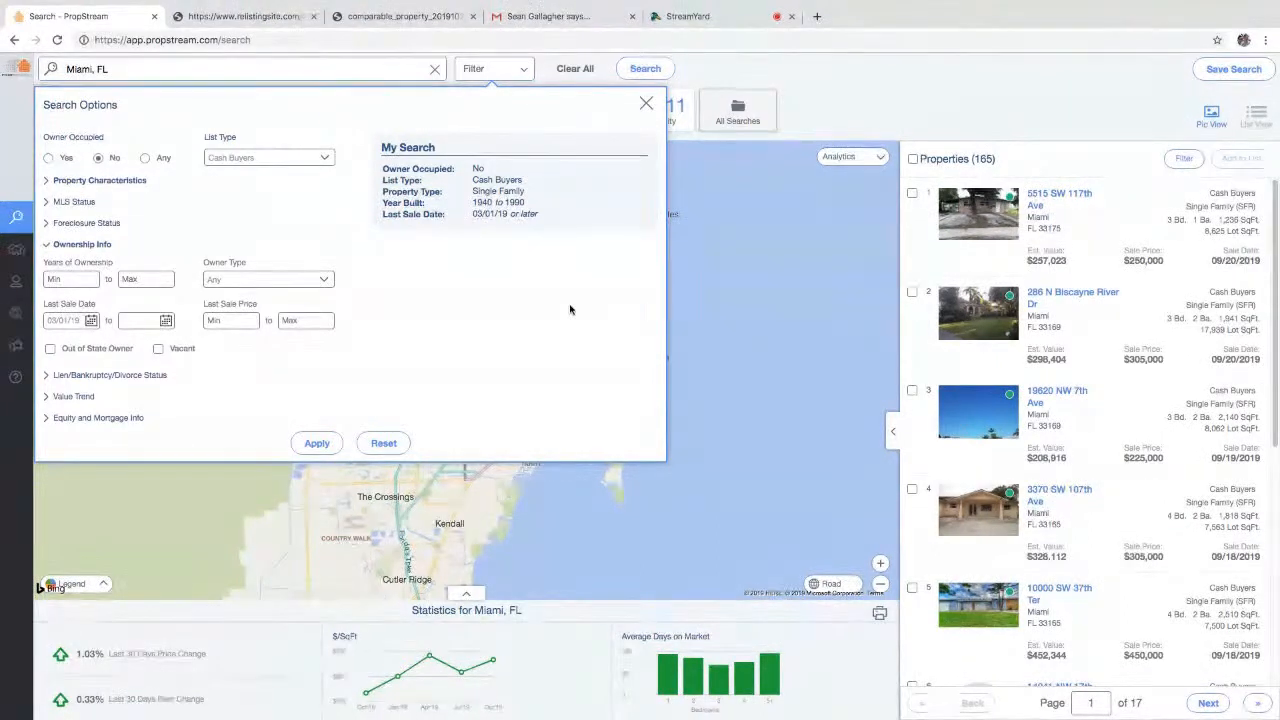
left_click(317, 443)
left_click(985, 226)
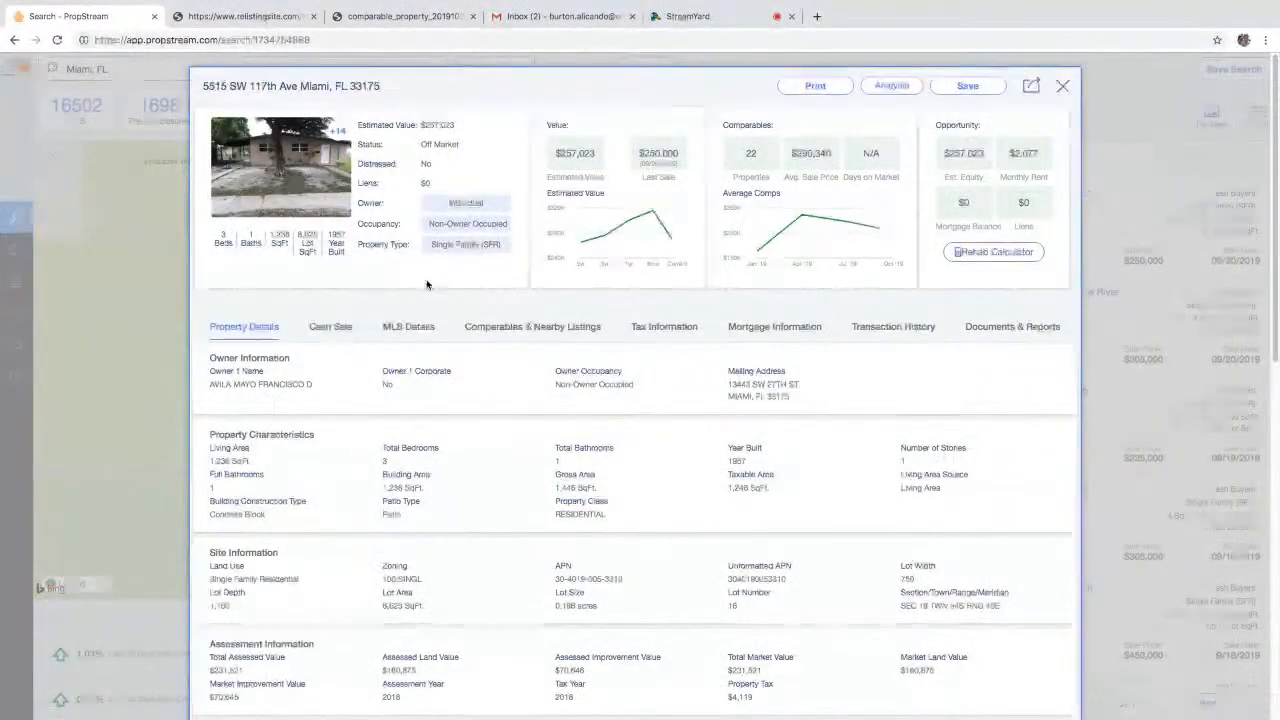
left_click(330, 330)
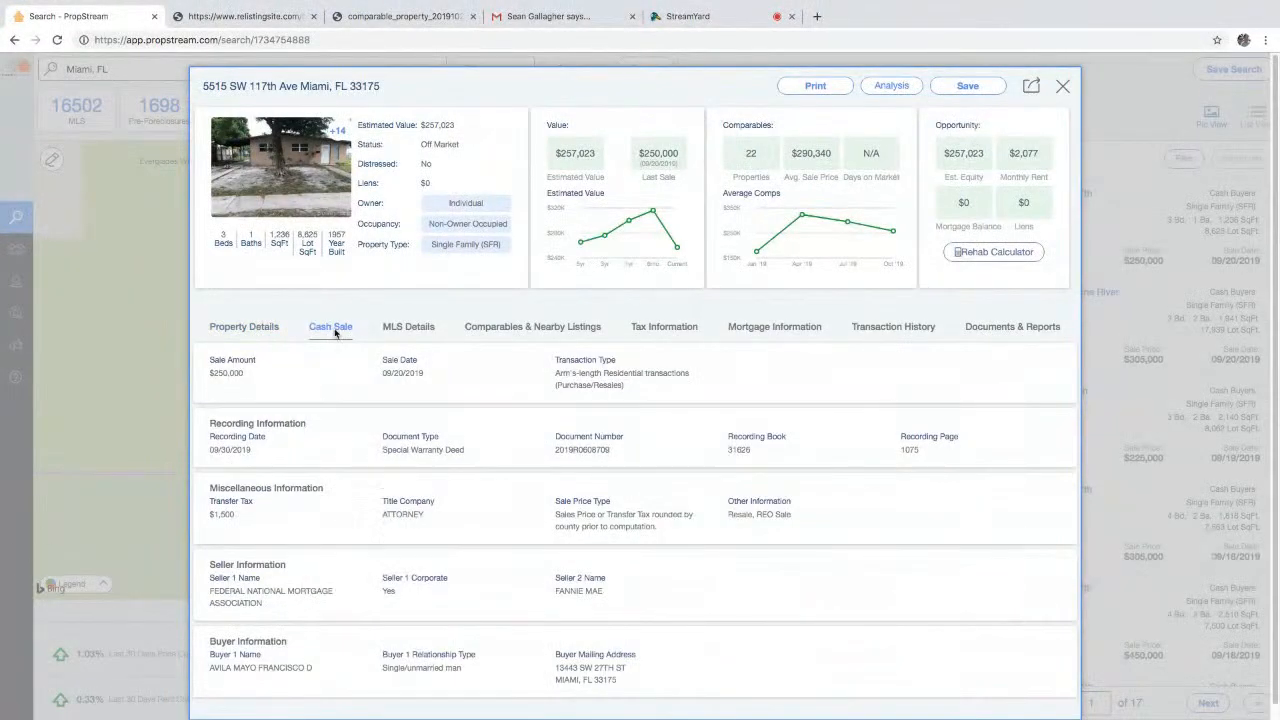
left_click_drag(374, 377, 430, 373)
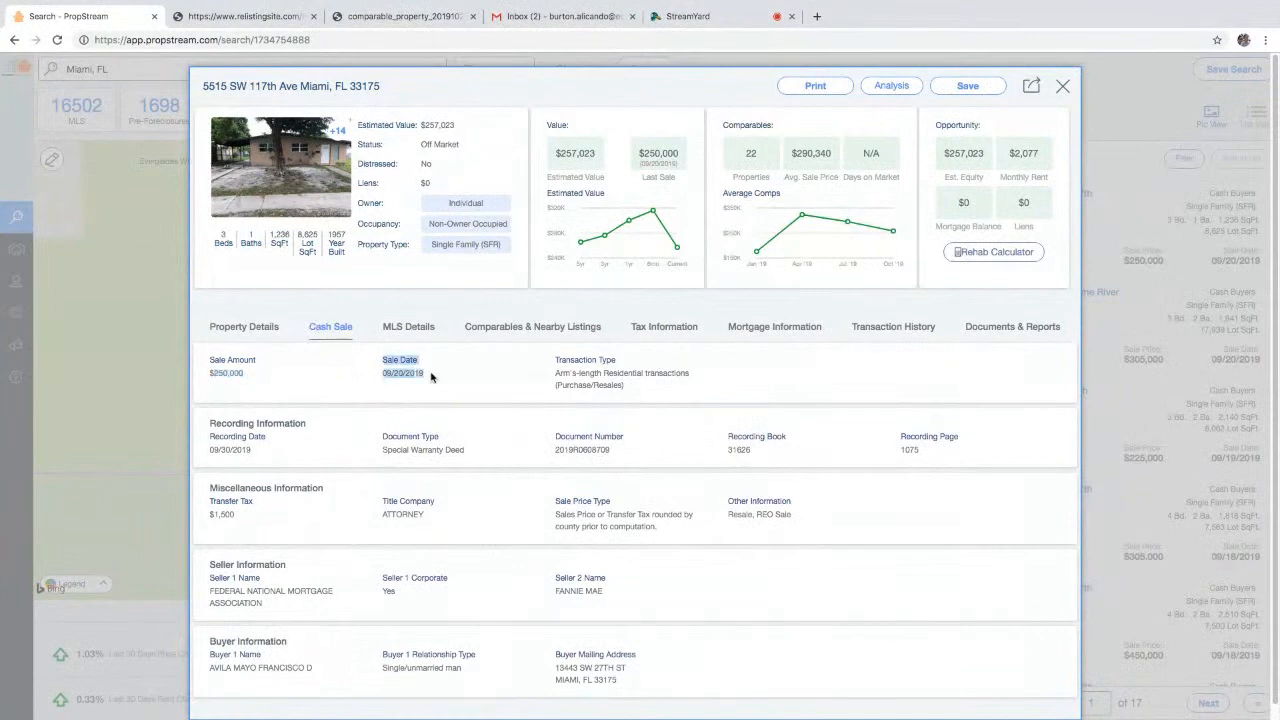
scroll(340, 588, "down", 1)
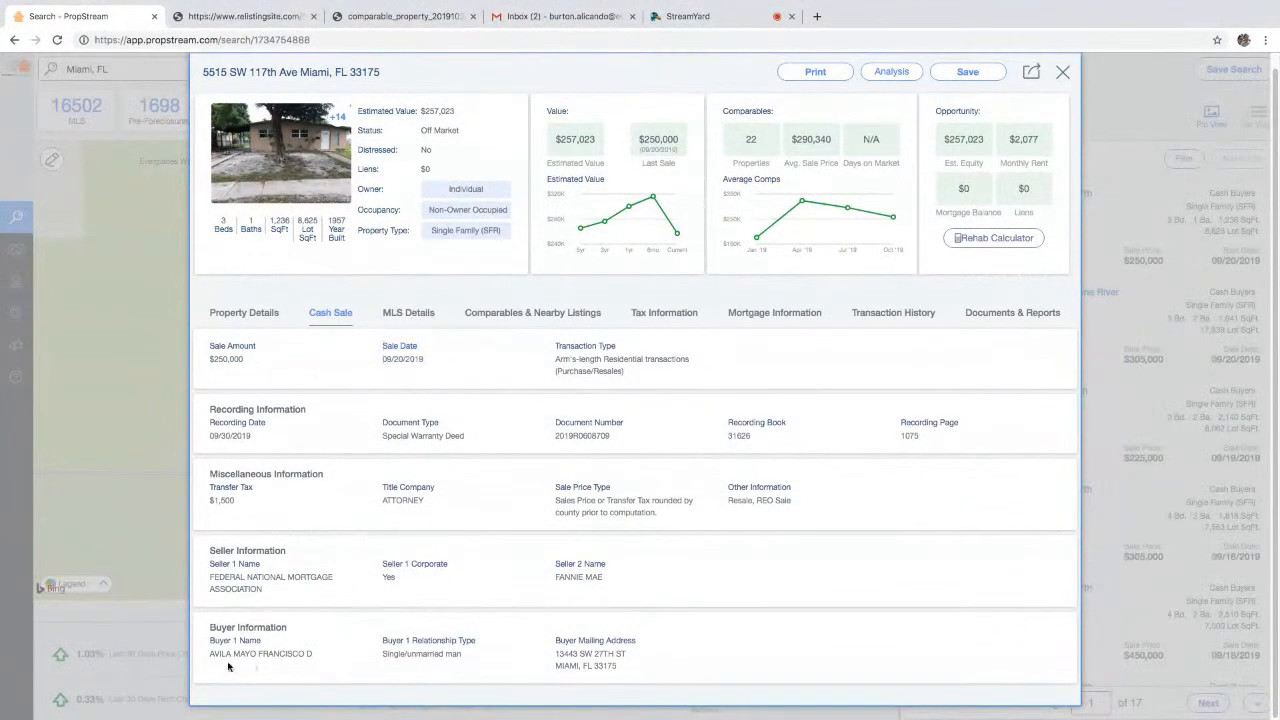
triple_click(234, 666)
left_click_drag(630, 664, 555, 654)
left_click_drag(224, 220, 343, 226)
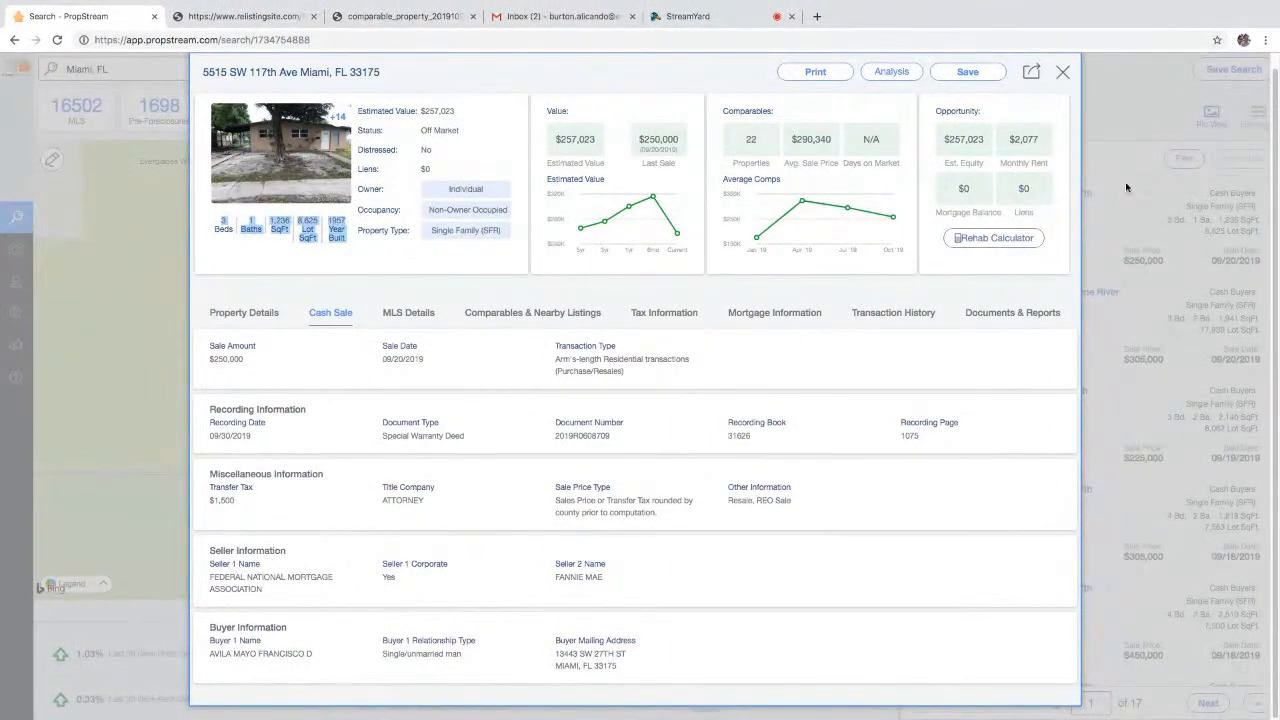
left_click(1176, 95)
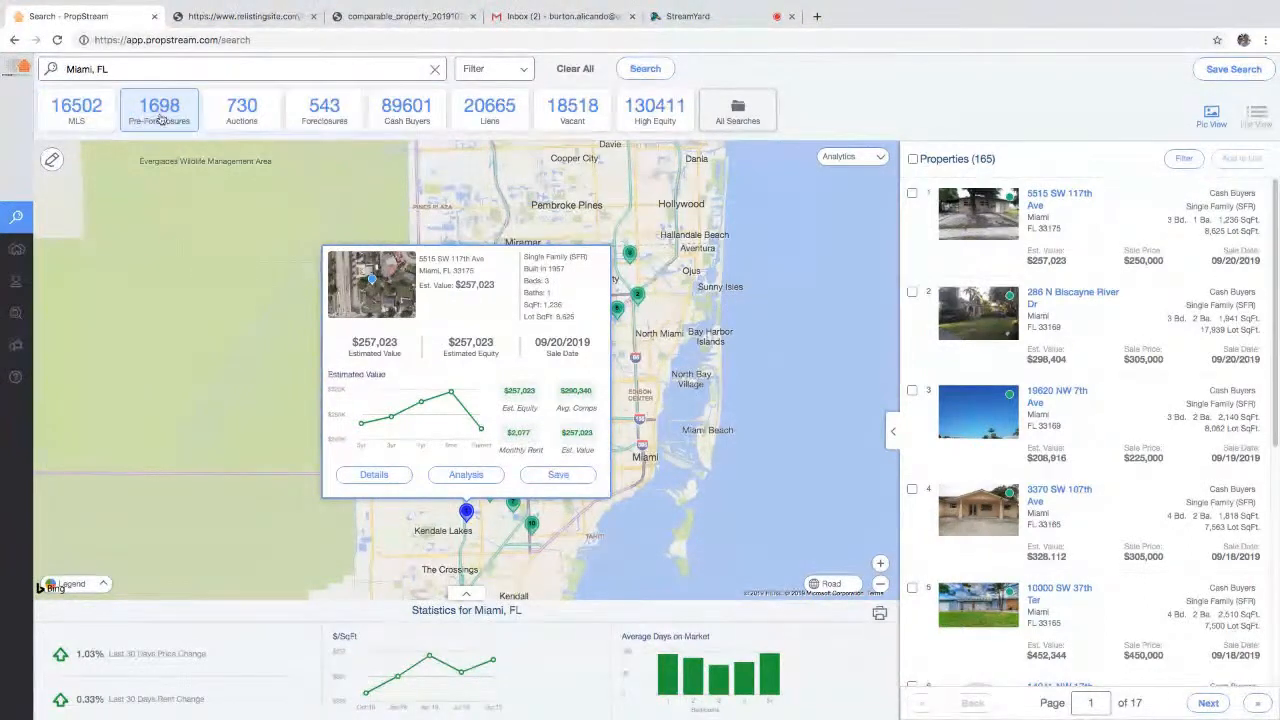
- Clear the Miami search, rerun Miami, FL from recent searches, and reopen the search options
left_click(575, 68)
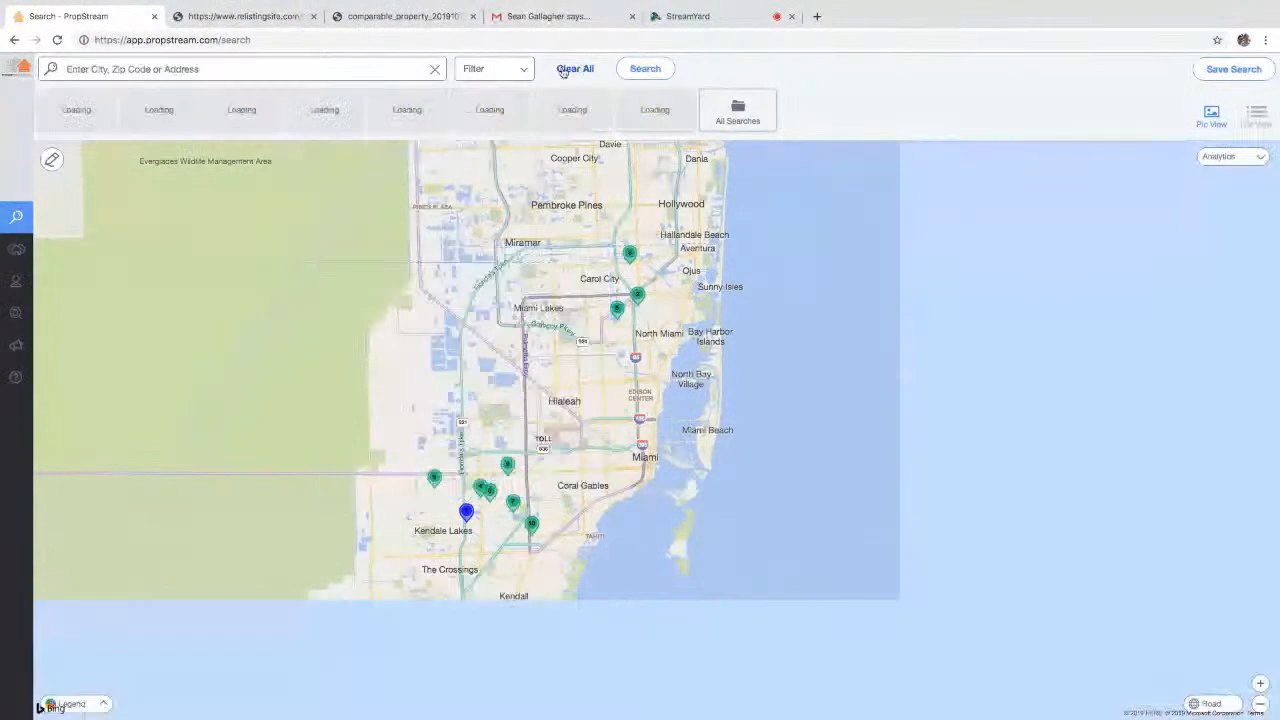
left_click(330, 69)
left_click(145, 157)
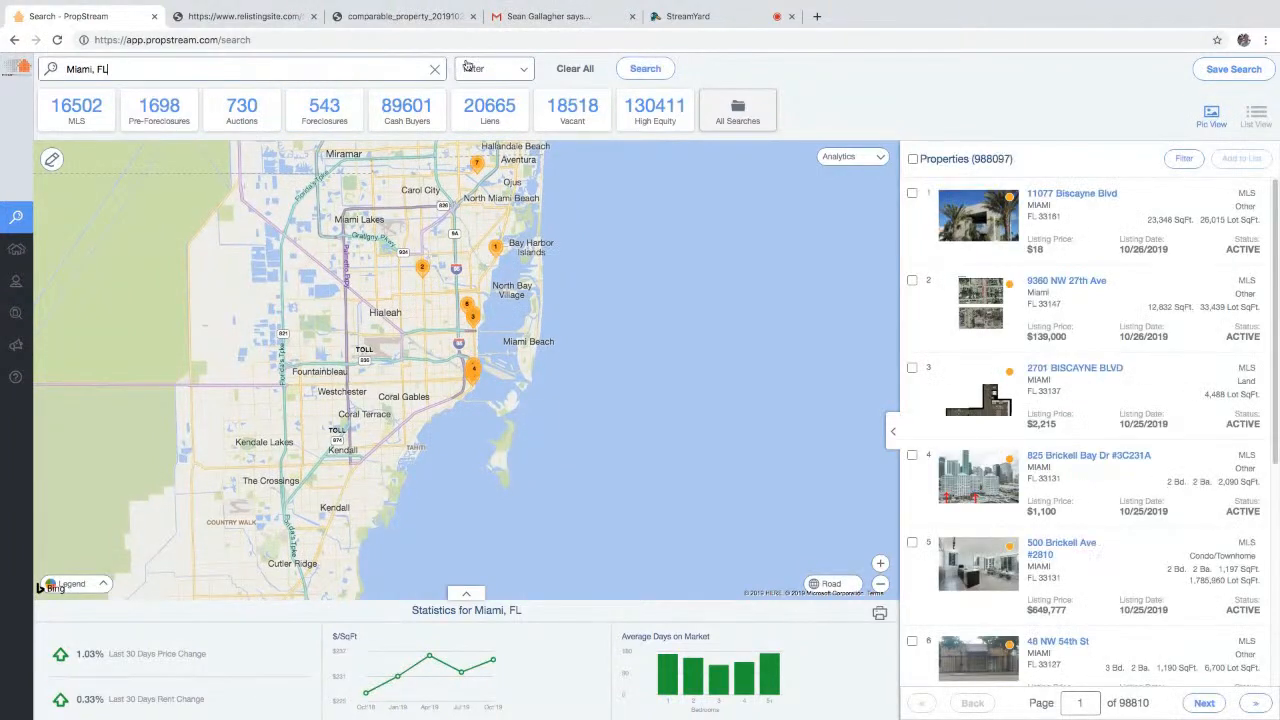
left_click(428, 108)
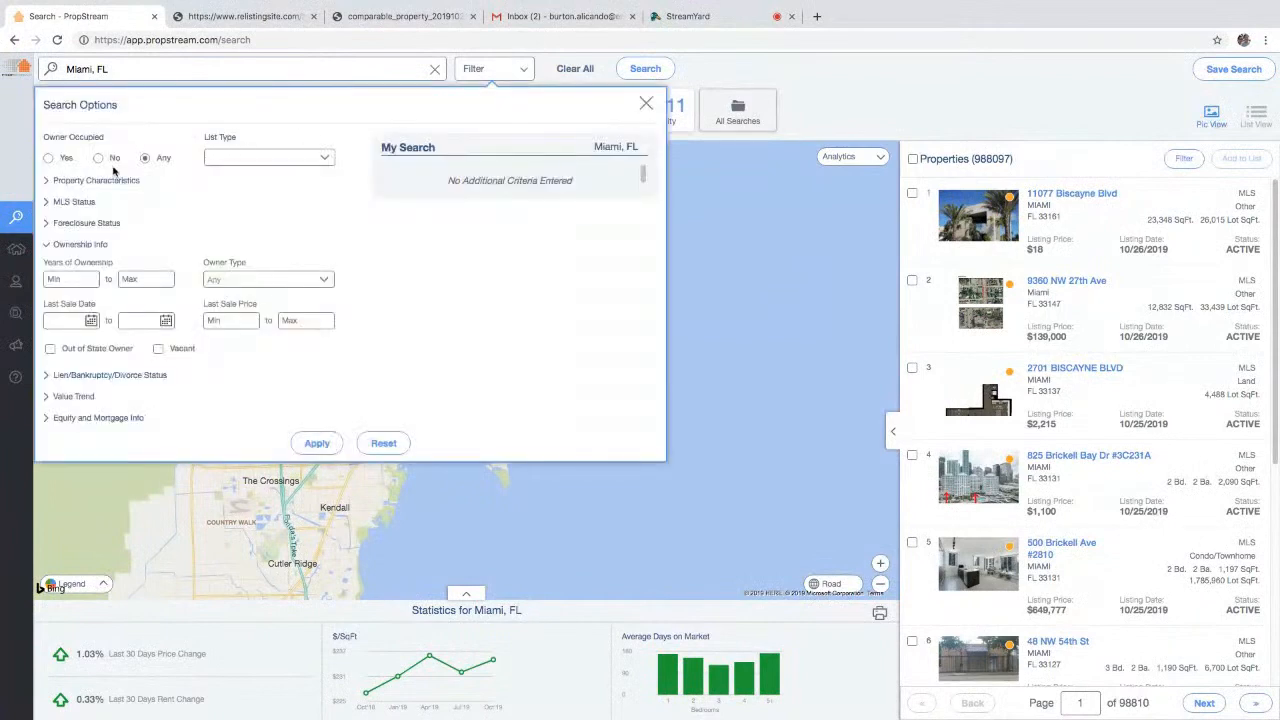
- Set Owner Occupied to No, List Type to Cash Buyers, and Property Type to Single Family
left_click(96, 248)
left_click(245, 158)
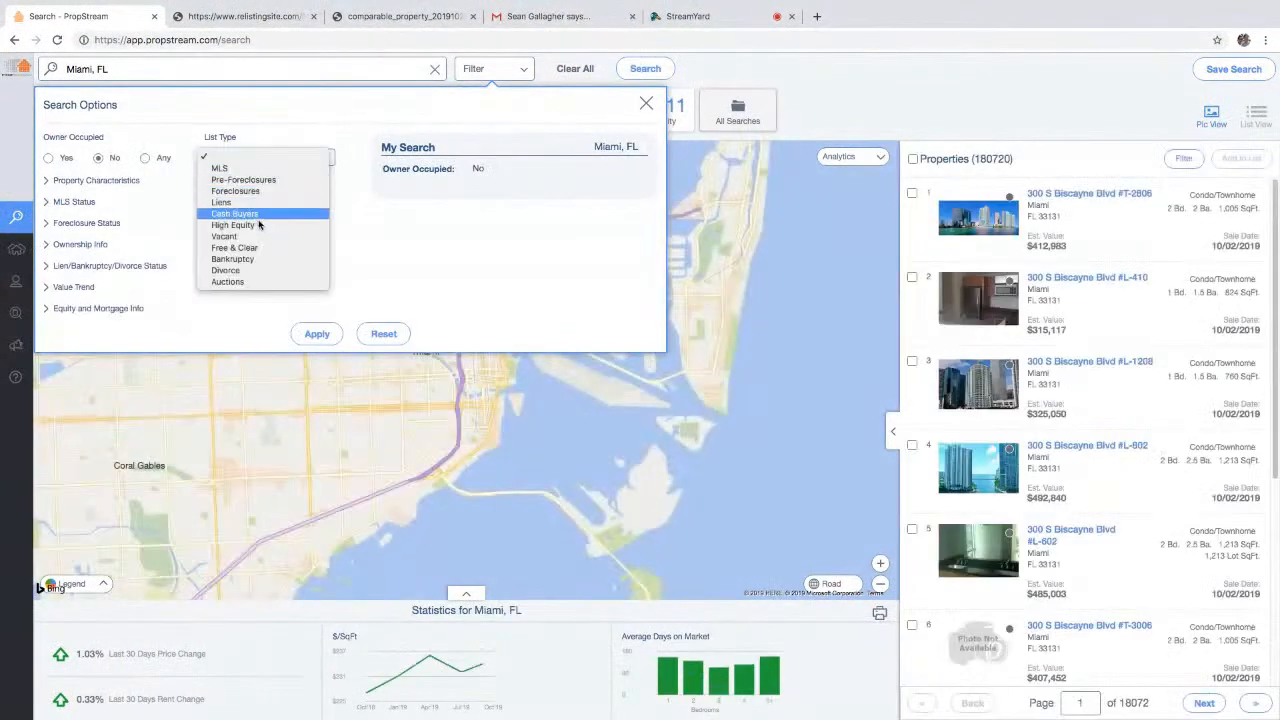
left_click(265, 222)
left_click(100, 180)
left_click(108, 215)
left_click(85, 240)
left_click(419, 346)
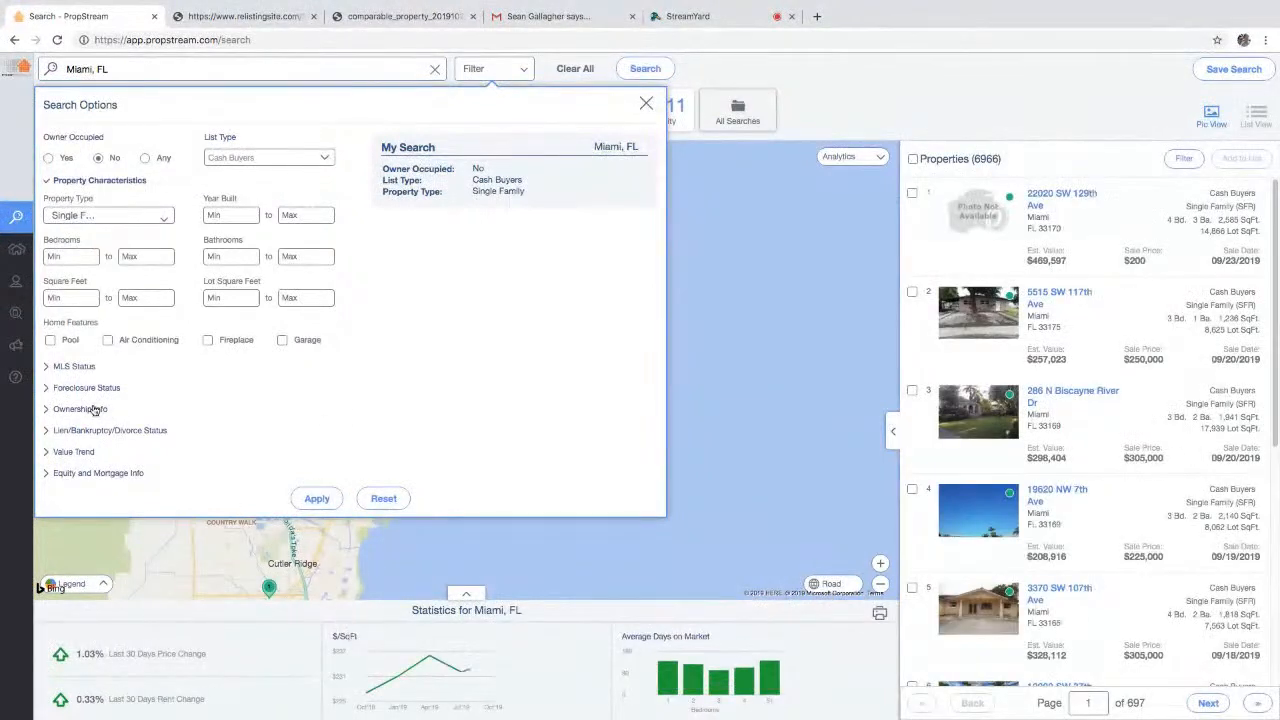
- Limit the last sale date to 01/01/19 through 03/31/19
left_click(98, 410)
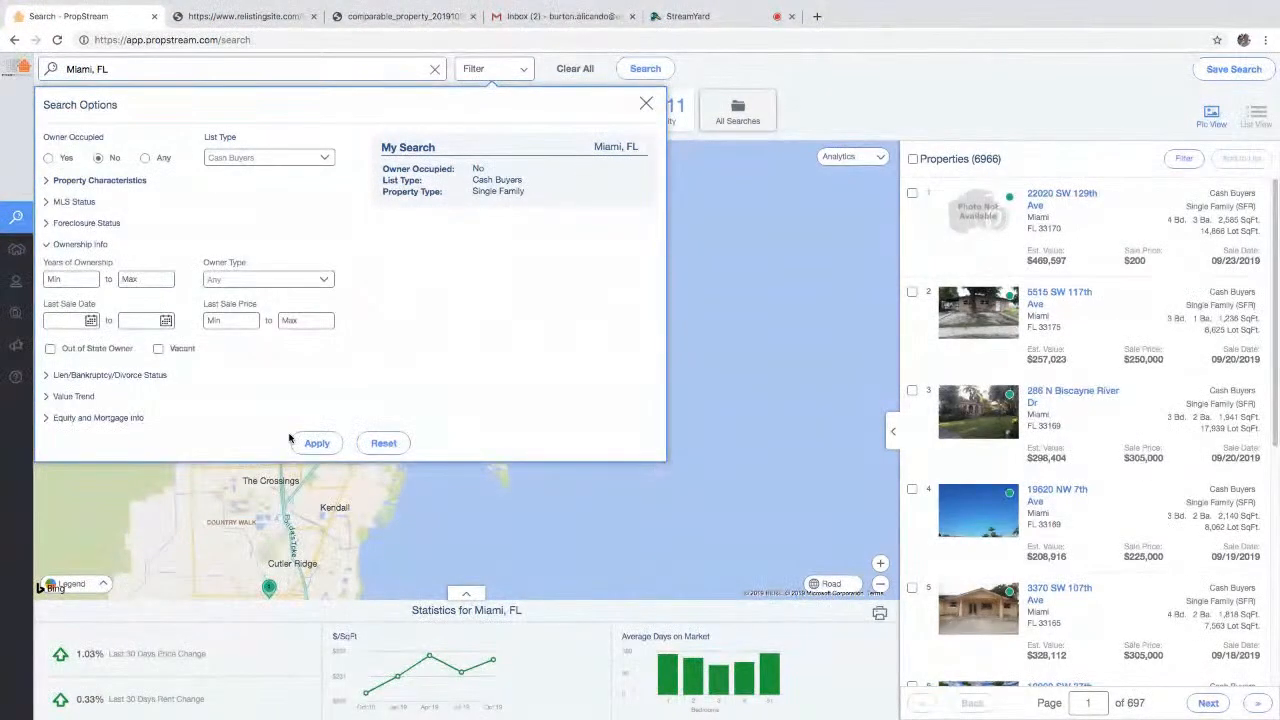
left_click(91, 320)
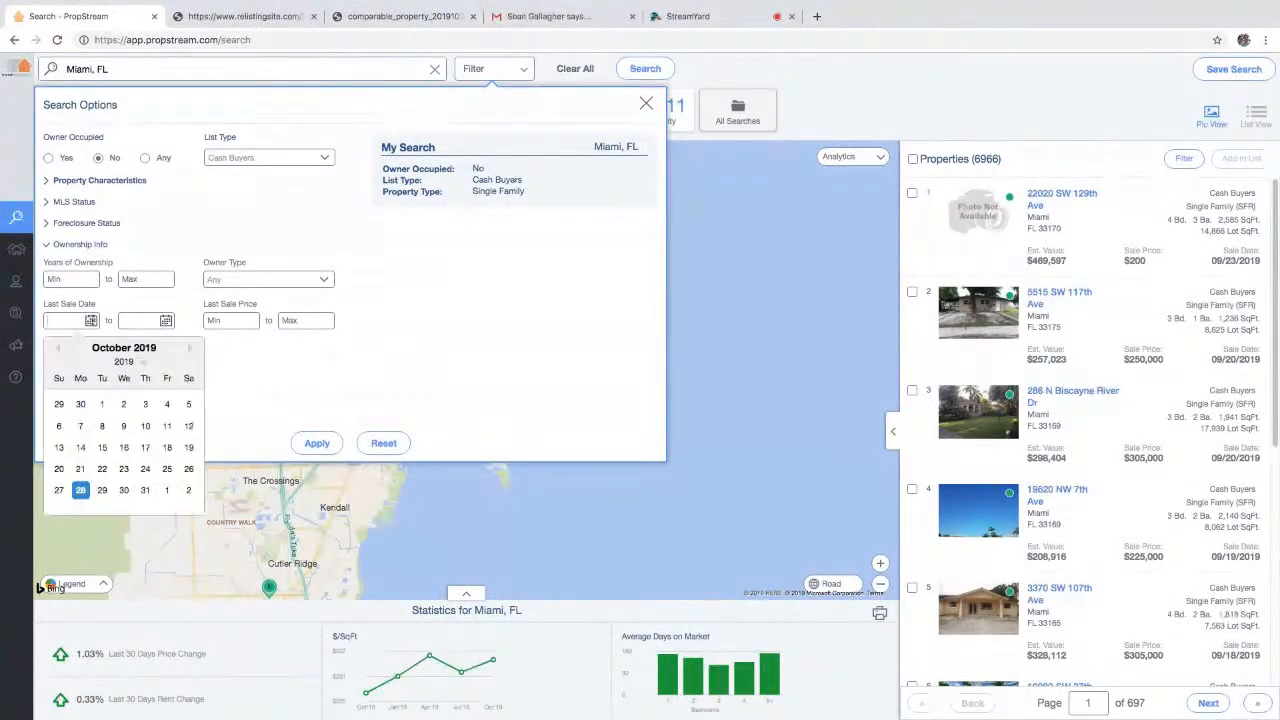
left_click(59, 350)
left_click(59, 350)
left_click(59, 350)
left_click(59, 350)
left_click(102, 404)
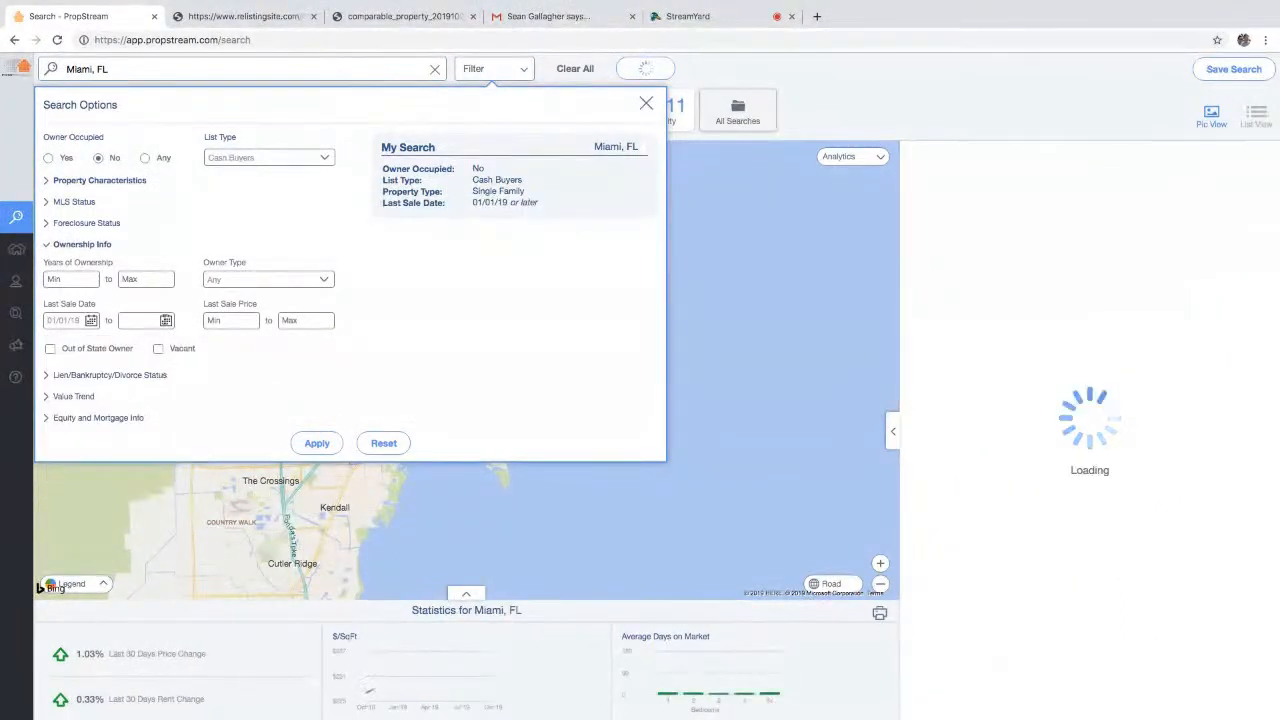
left_click(166, 320)
left_click(265, 350)
left_click(265, 350)
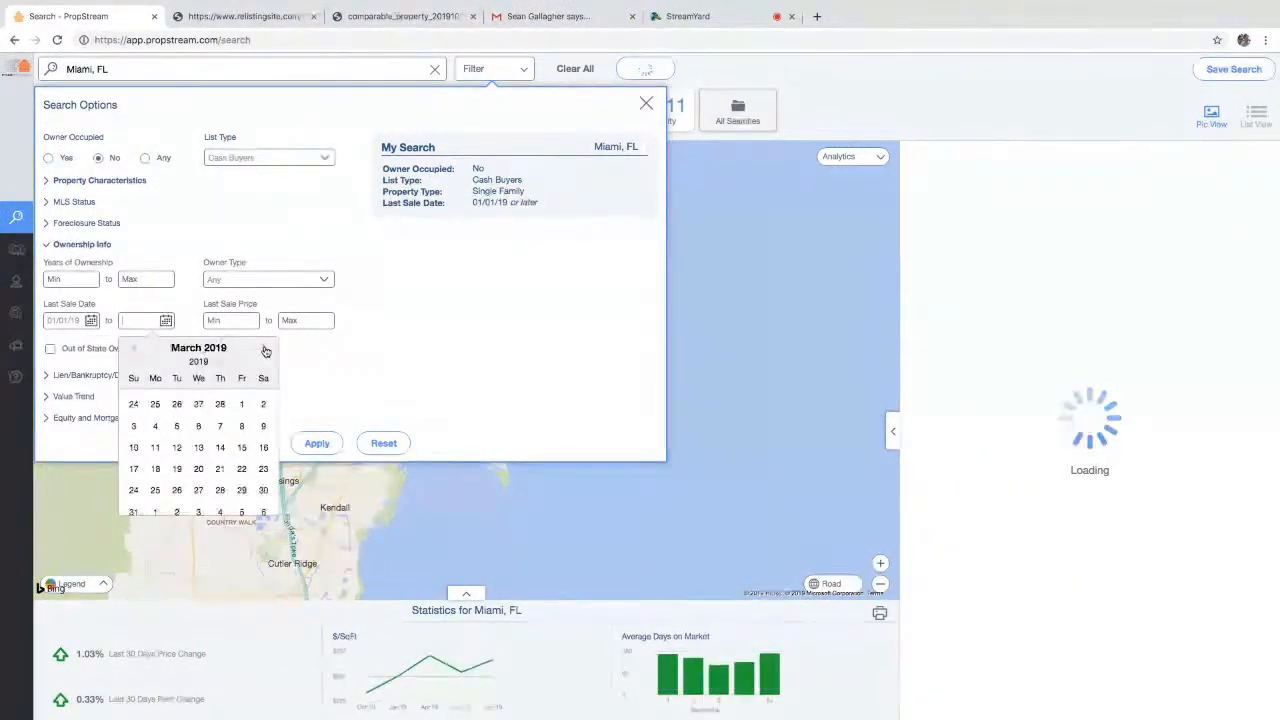
left_click(134, 512)
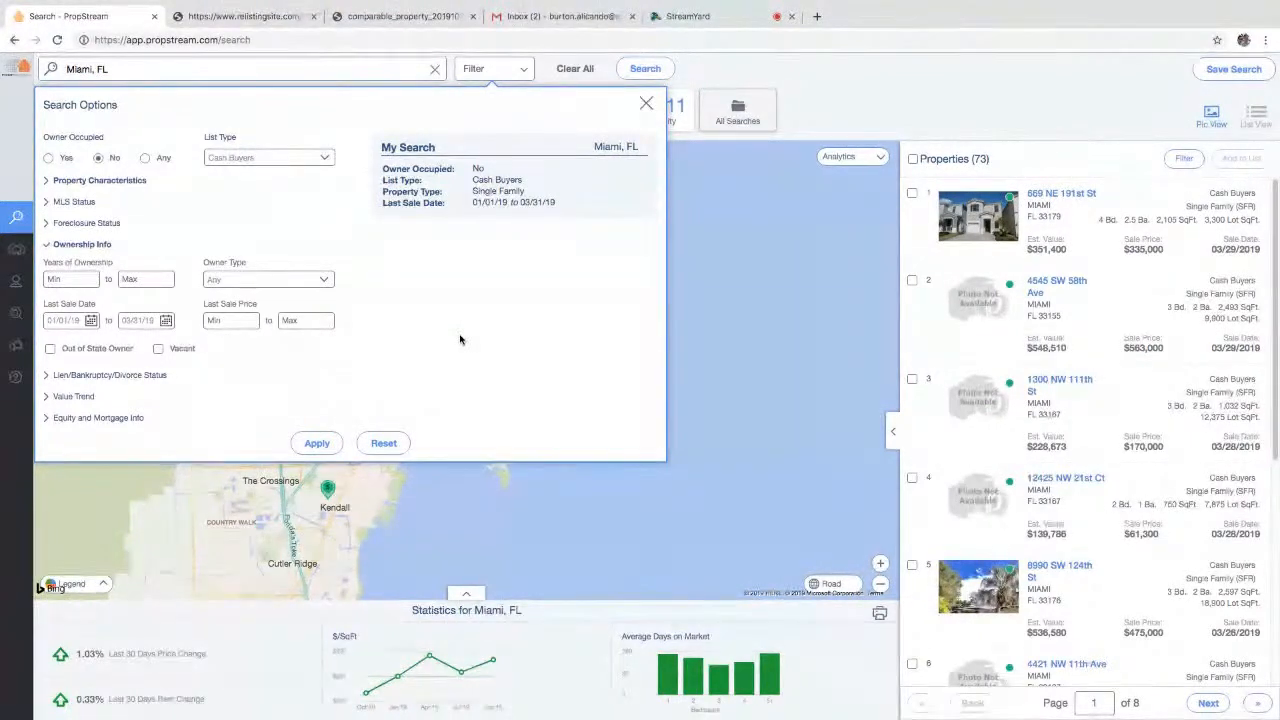
- Add an MLS listing date from 04/01/19 and apply, narrowing Miami results to 5 properties
mouse_move(549, 206)
left_click(92, 203)
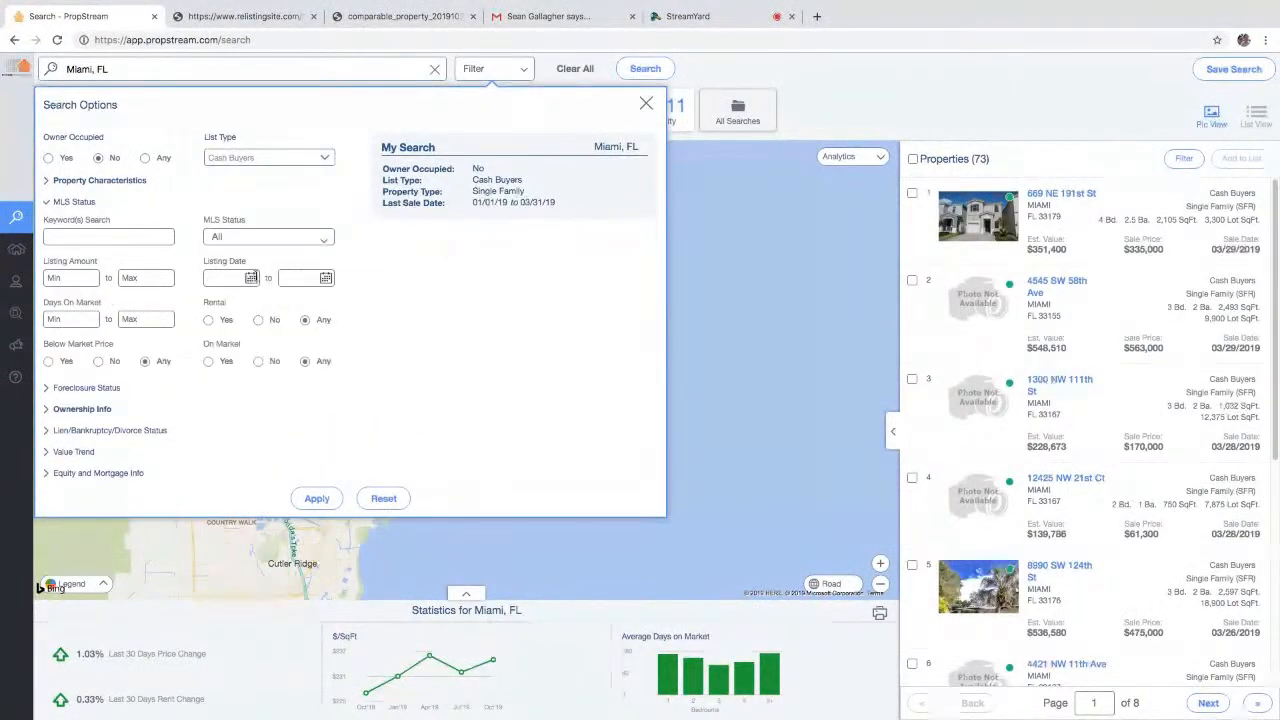
left_click(251, 278)
left_click(219, 307)
left_click(219, 307)
left_click(219, 307)
left_click(219, 307)
left_click(219, 307)
left_click(219, 307)
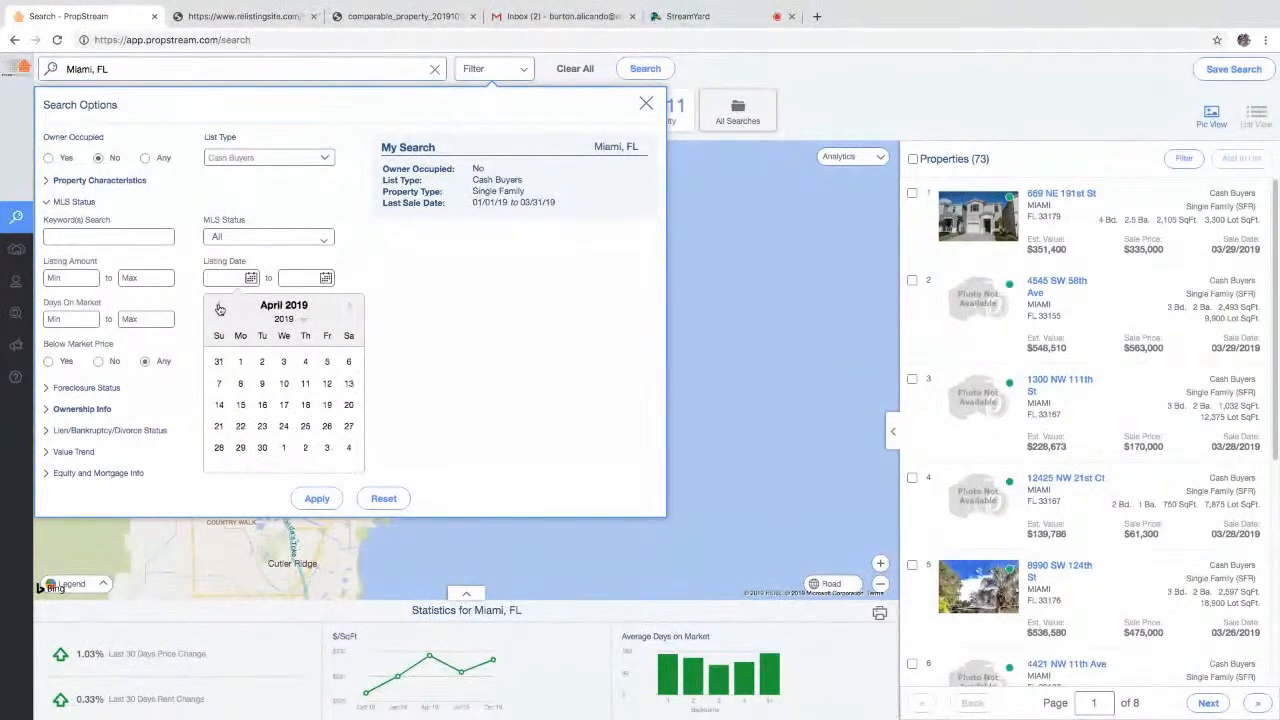
left_click(241, 363)
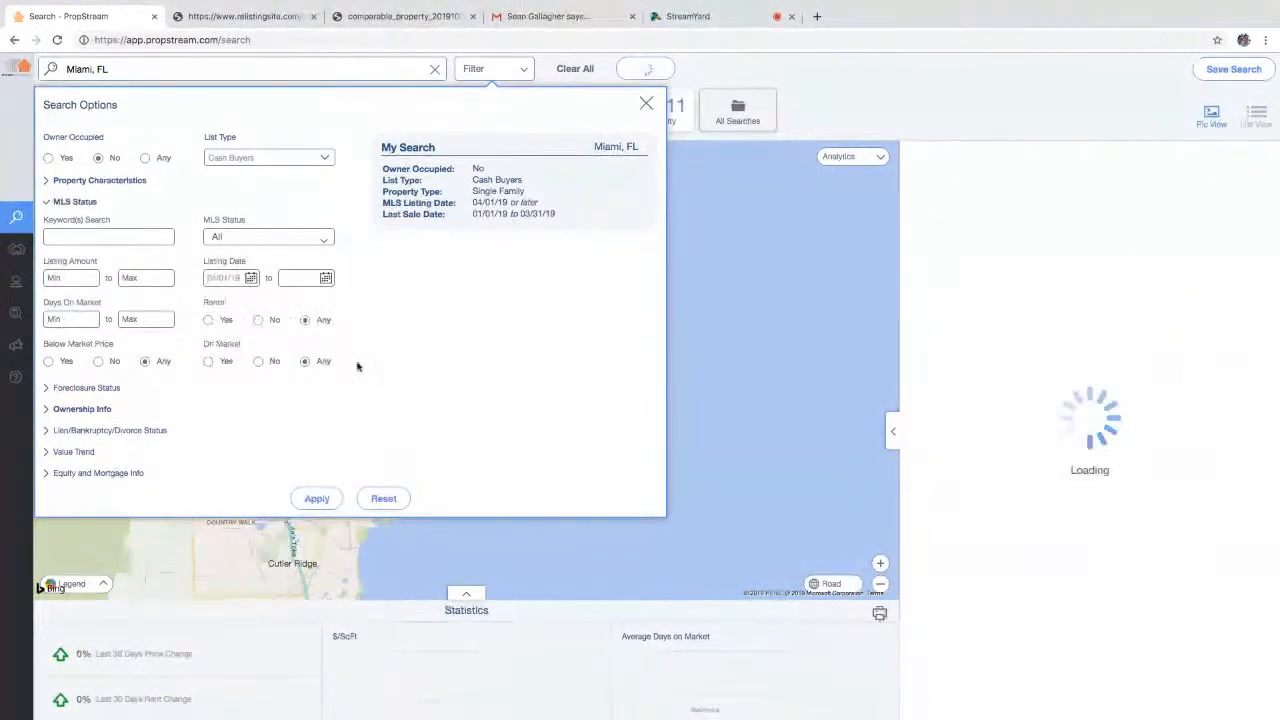
left_click(322, 498)
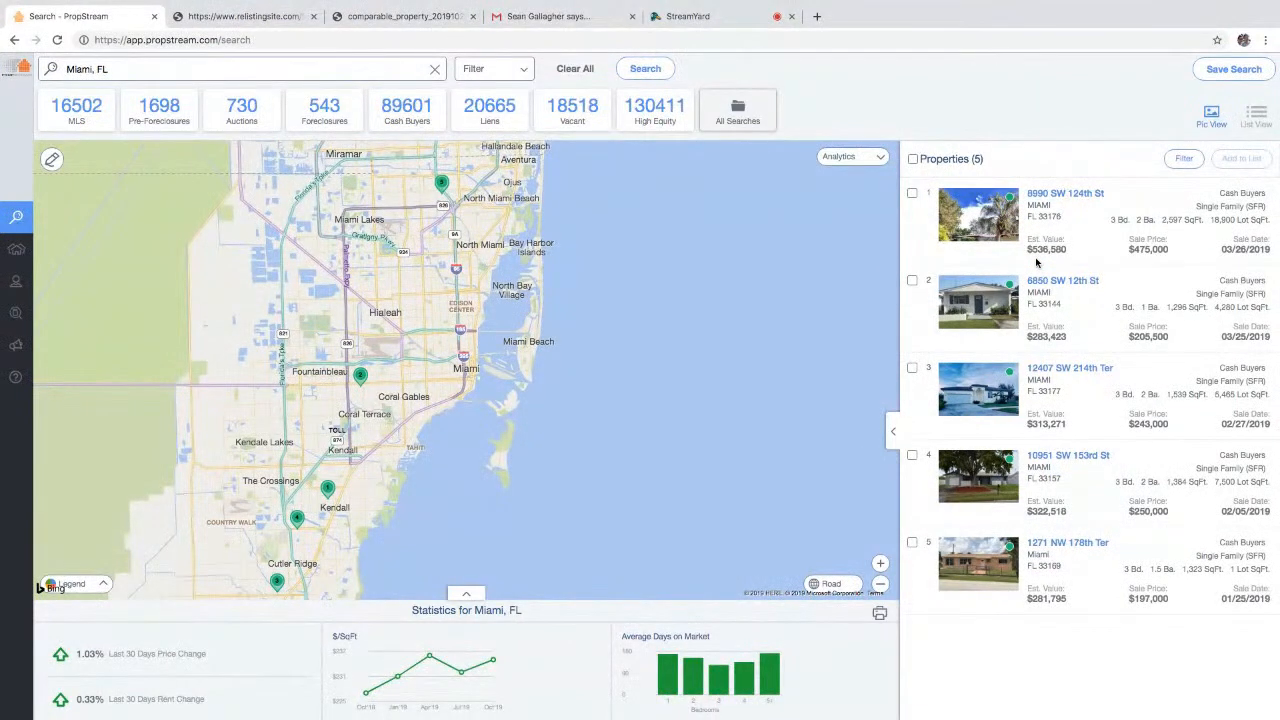
left_click(965, 210)
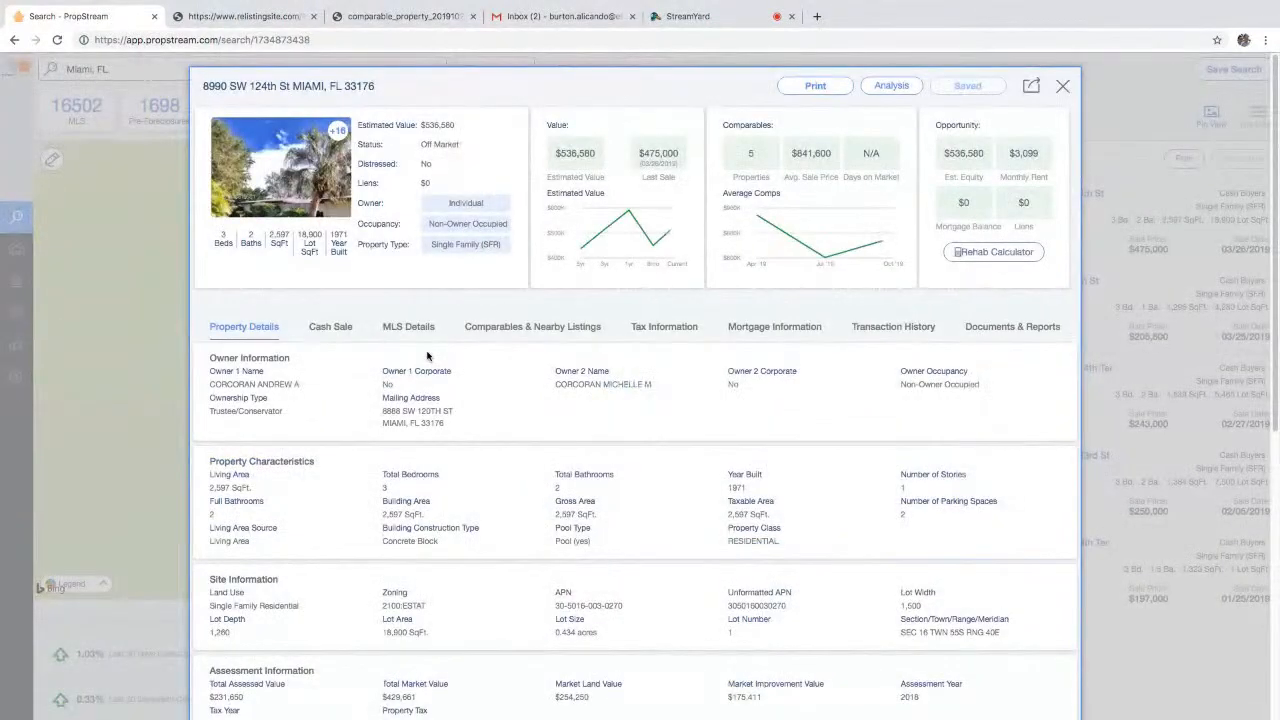
left_click(330, 327)
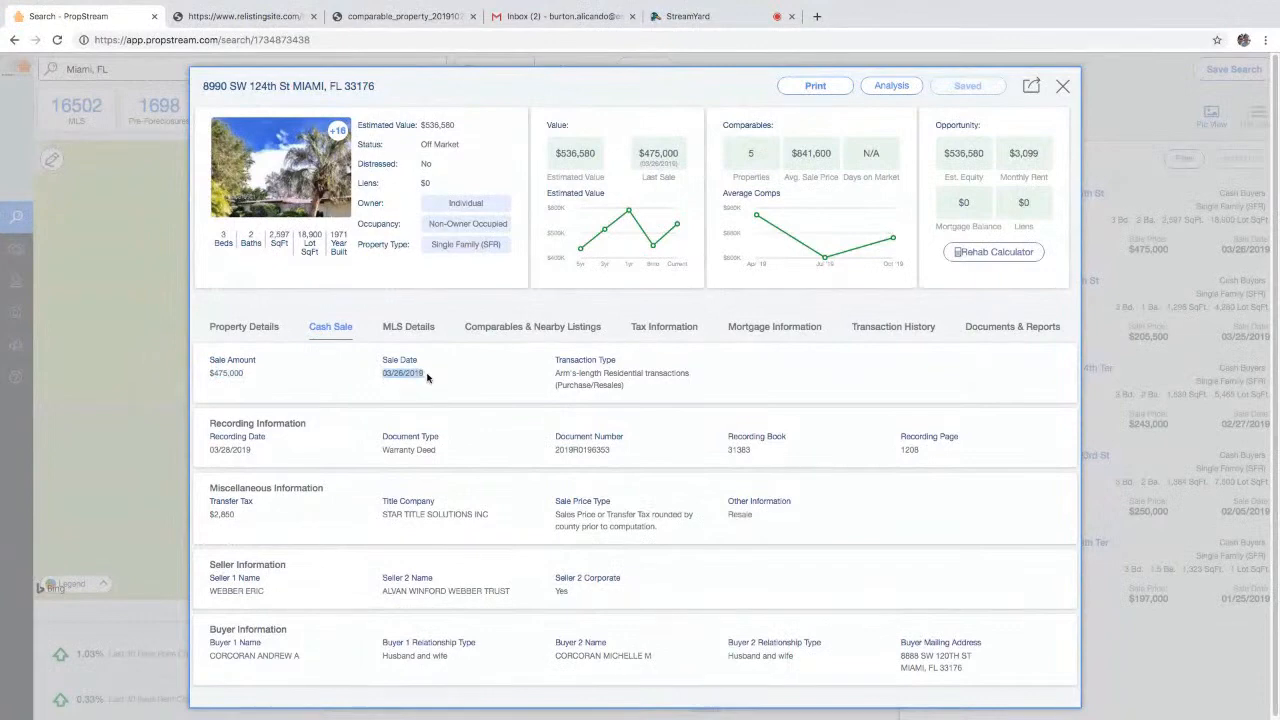
left_click_drag(302, 658, 213, 657)
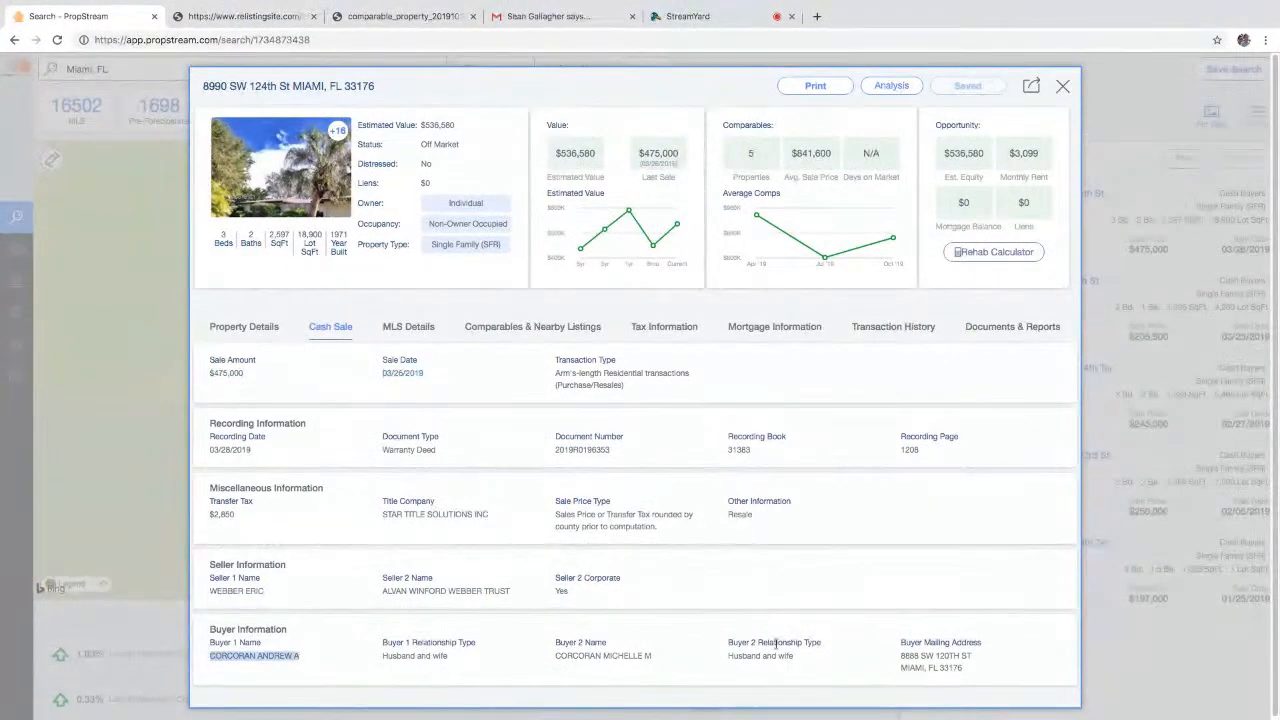
left_click_drag(973, 680, 901, 665)
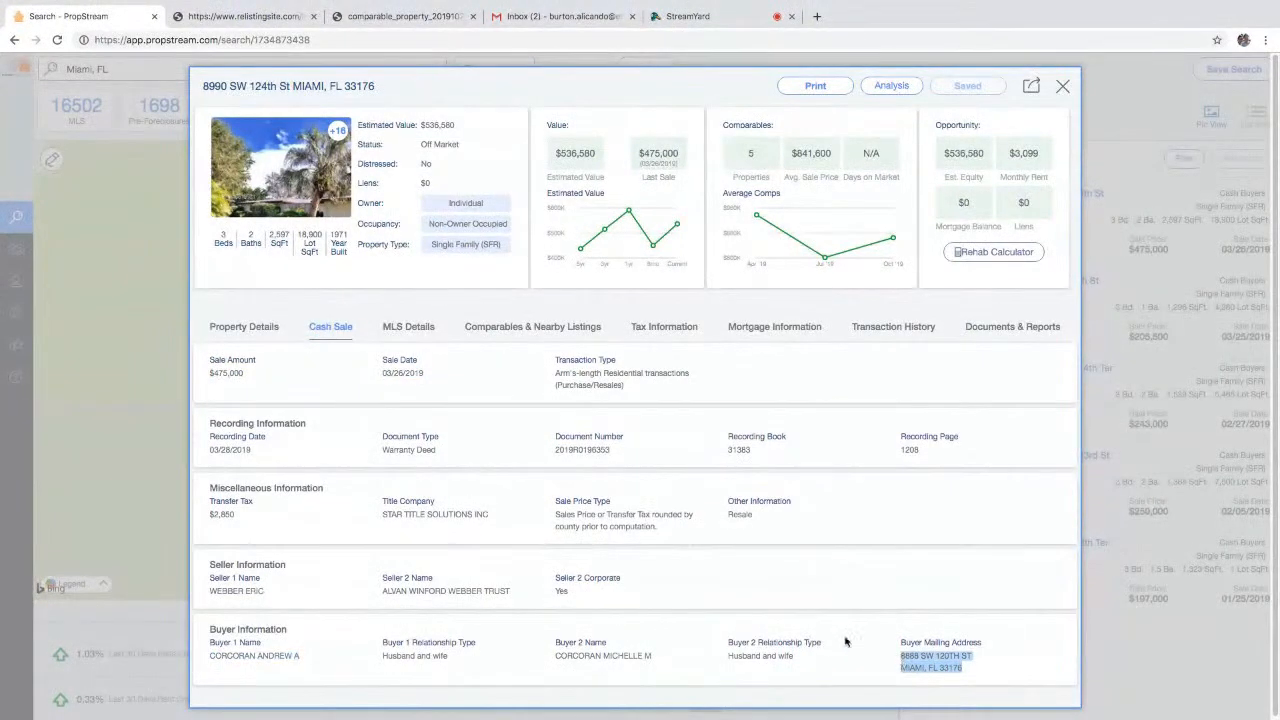
left_click(410, 330)
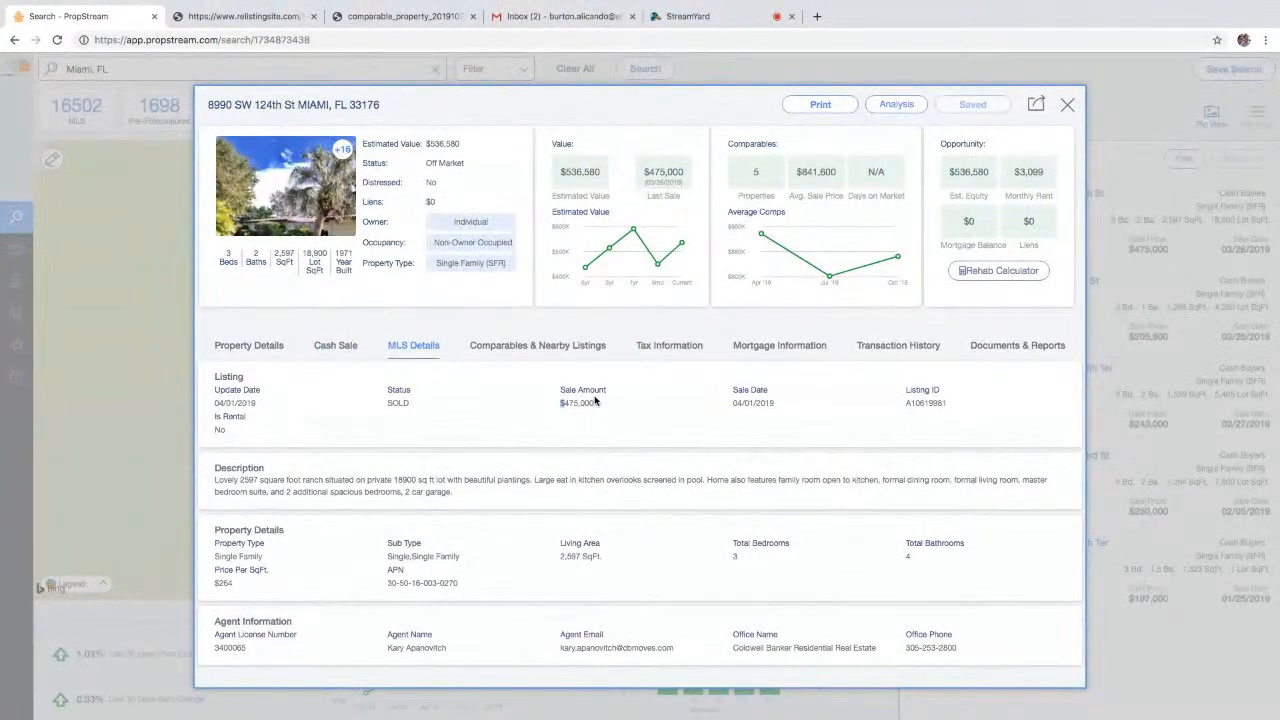
left_click(1276, 304)
left_click(1080, 280)
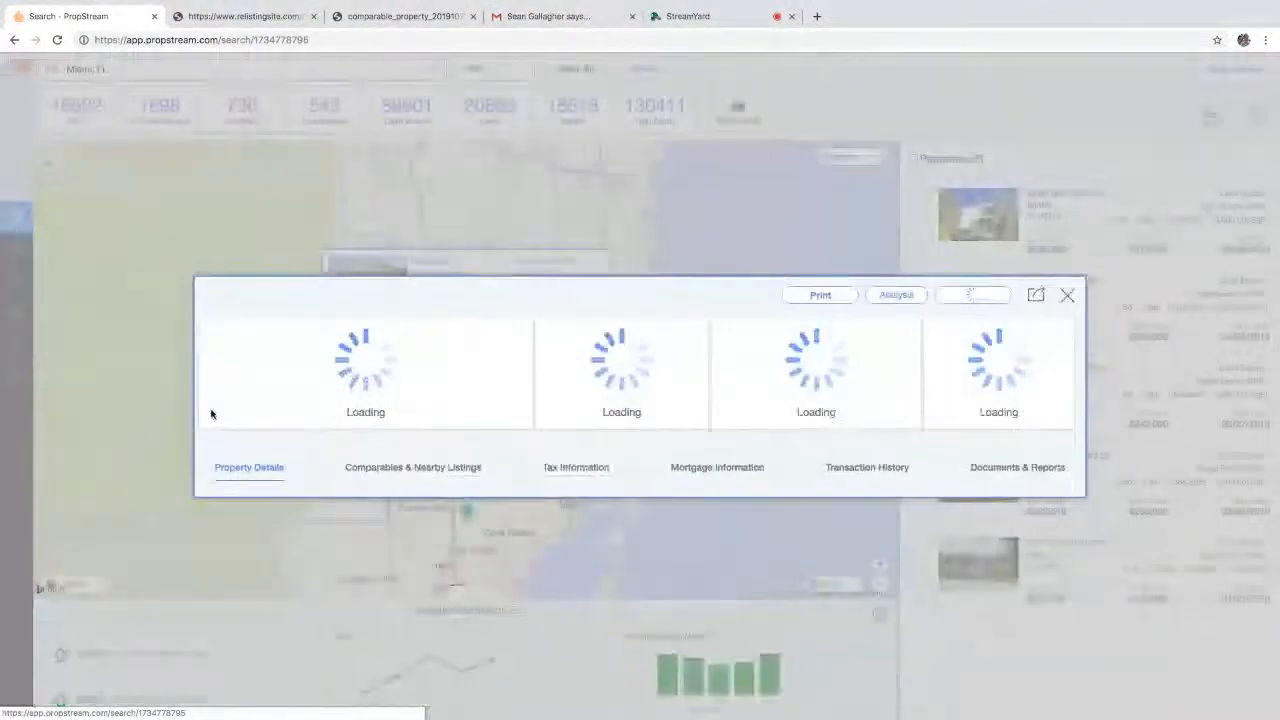
left_click(313, 326)
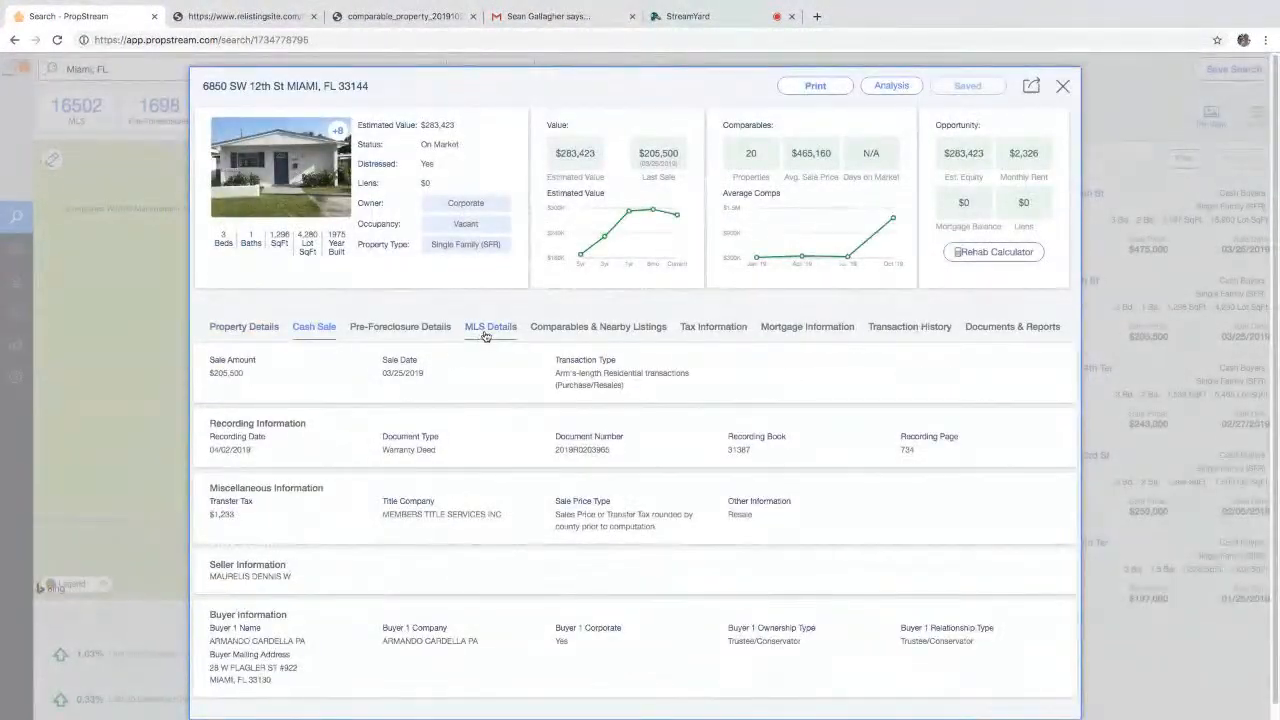
left_click(490, 326)
double_click(240, 403)
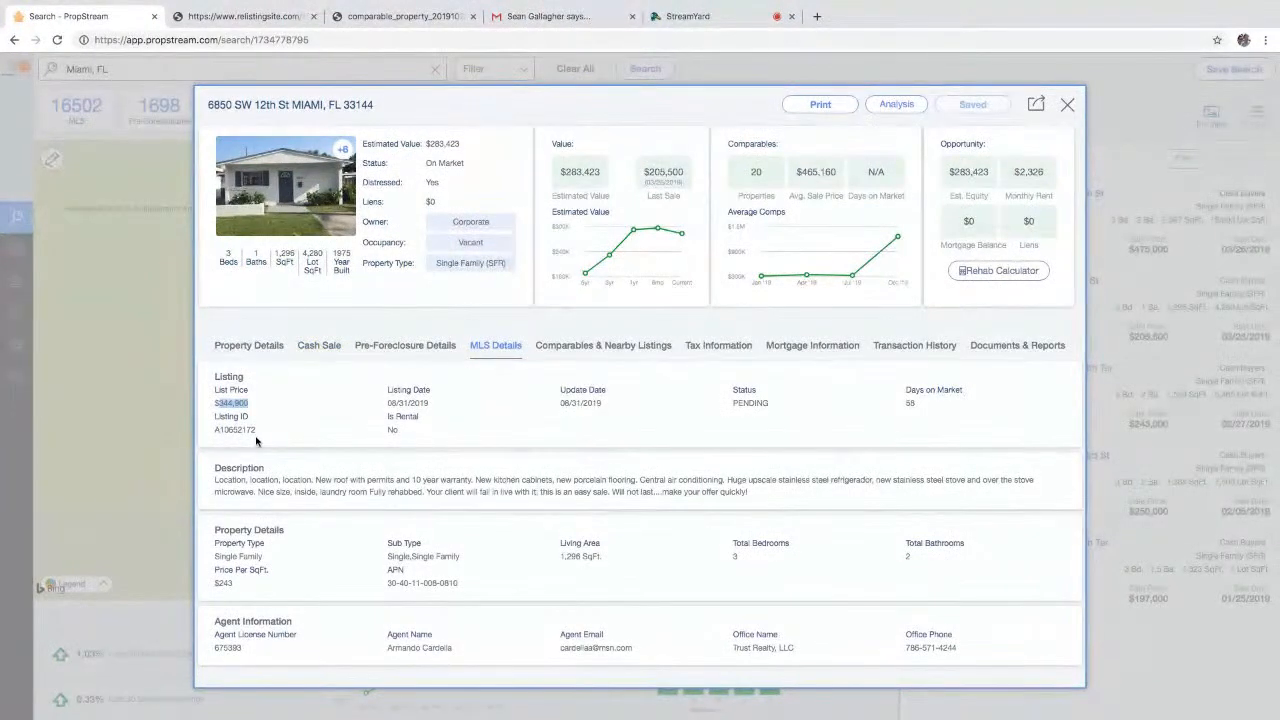
left_click(319, 345)
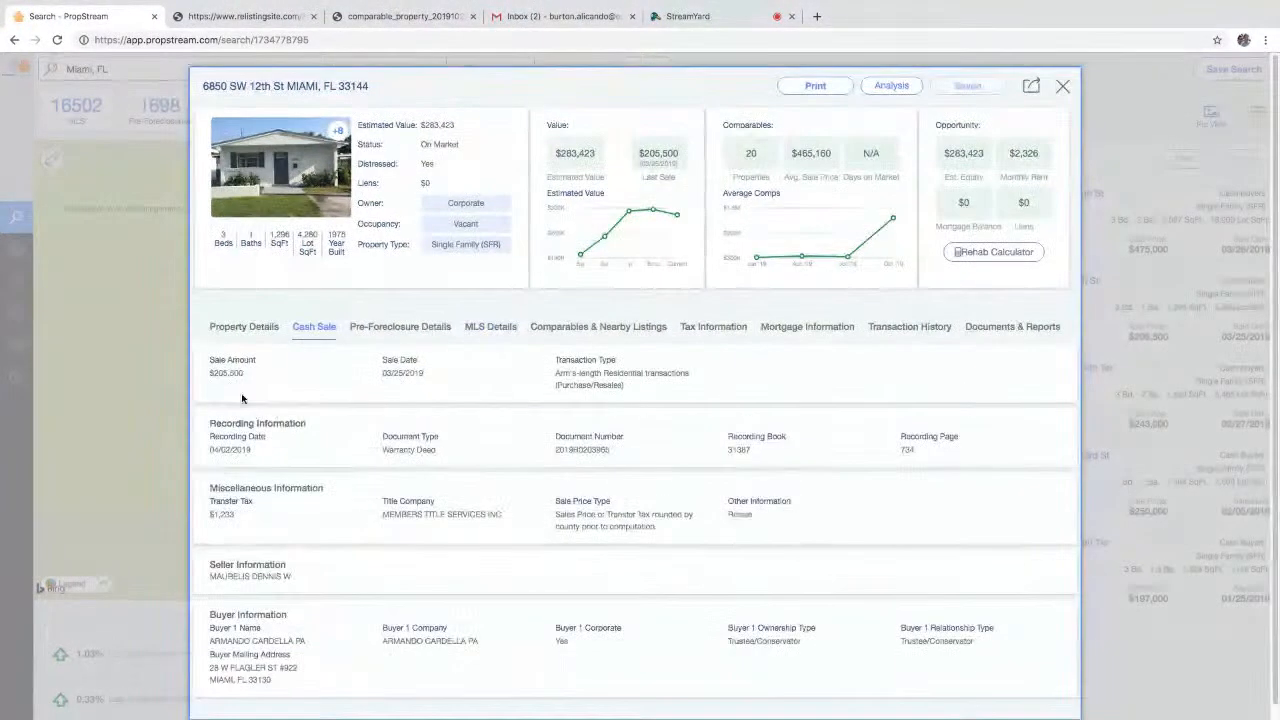
left_click_drag(307, 642, 268, 641)
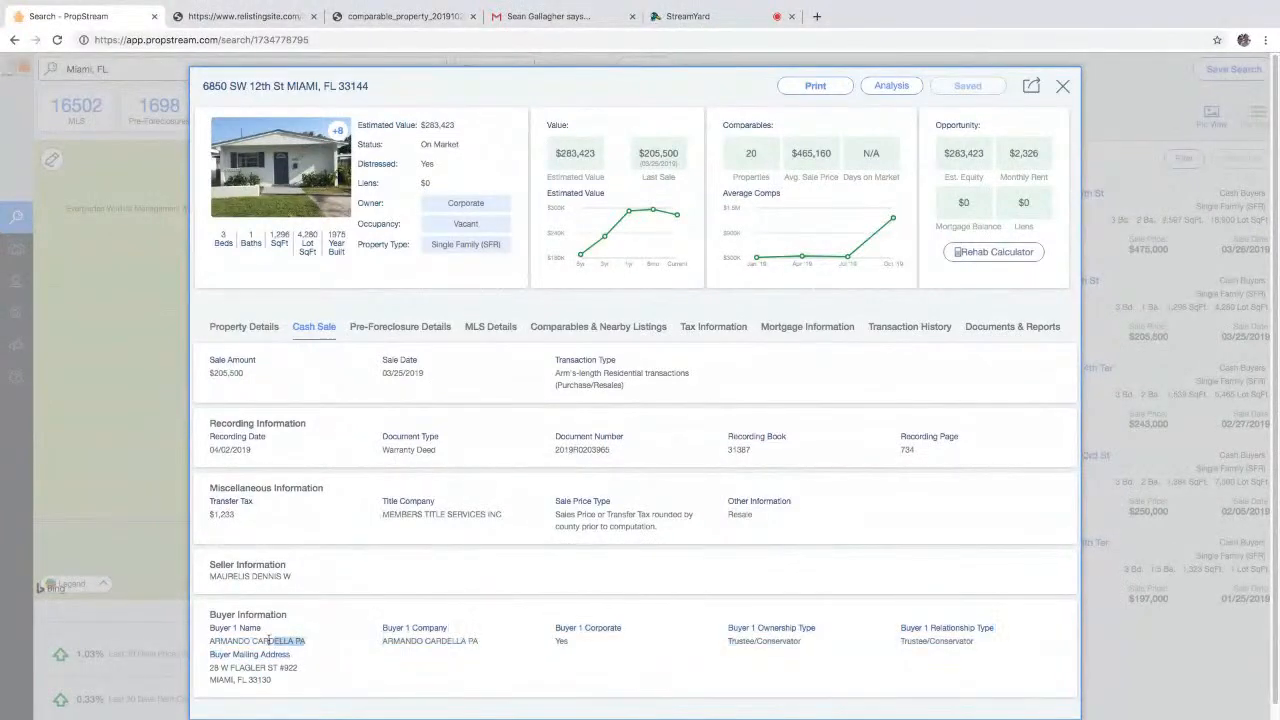
- Check its pre-foreclosure and MLS details, browse the photo gallery, then close the property
left_click(372, 330)
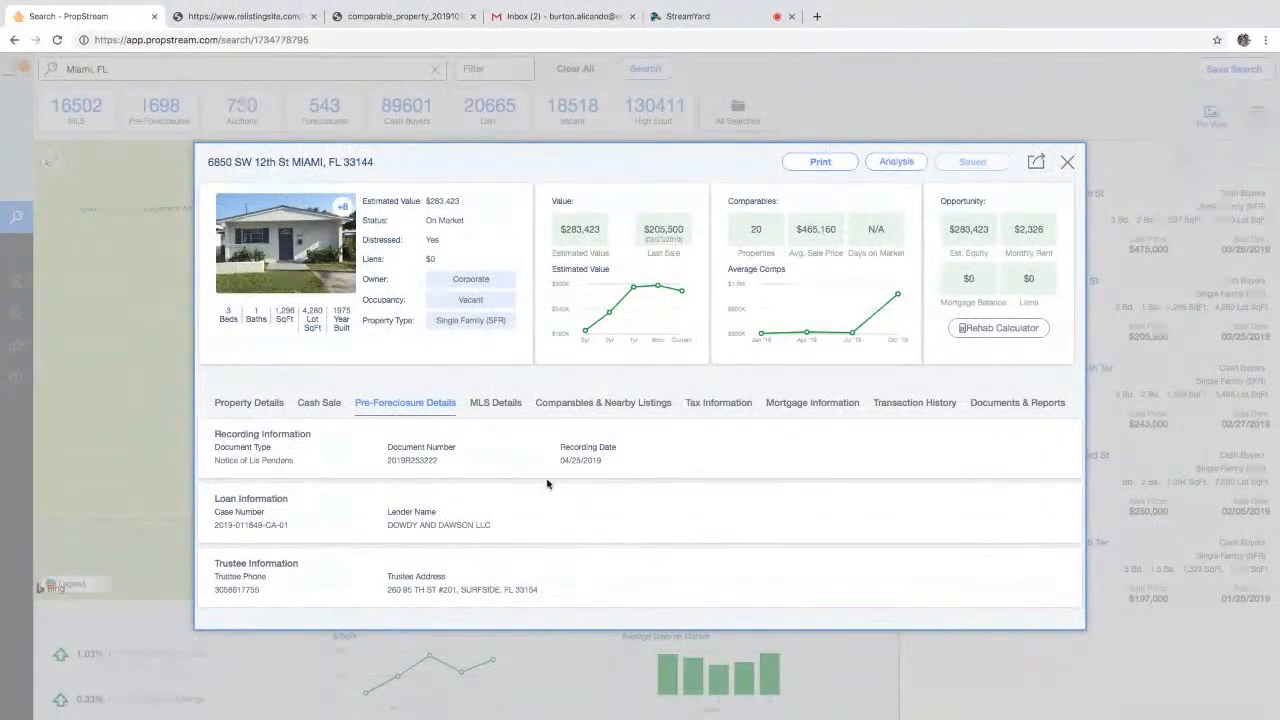
left_click(335, 404)
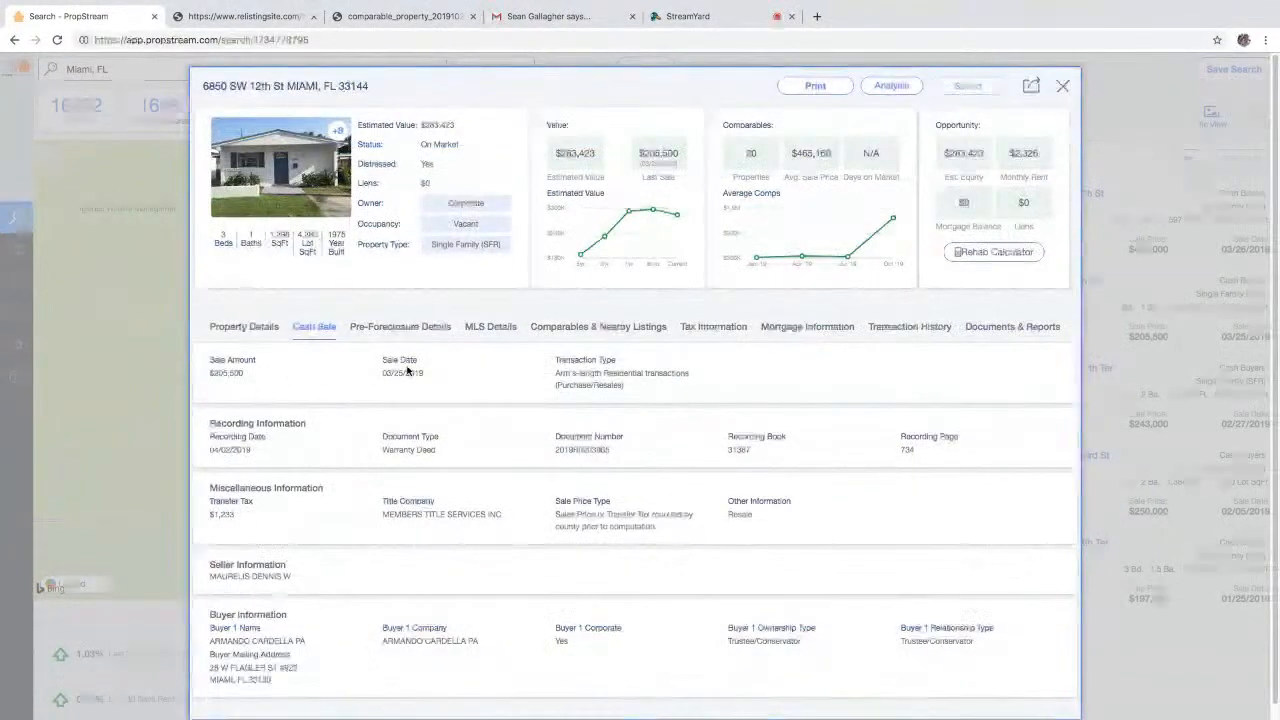
left_click(495, 345)
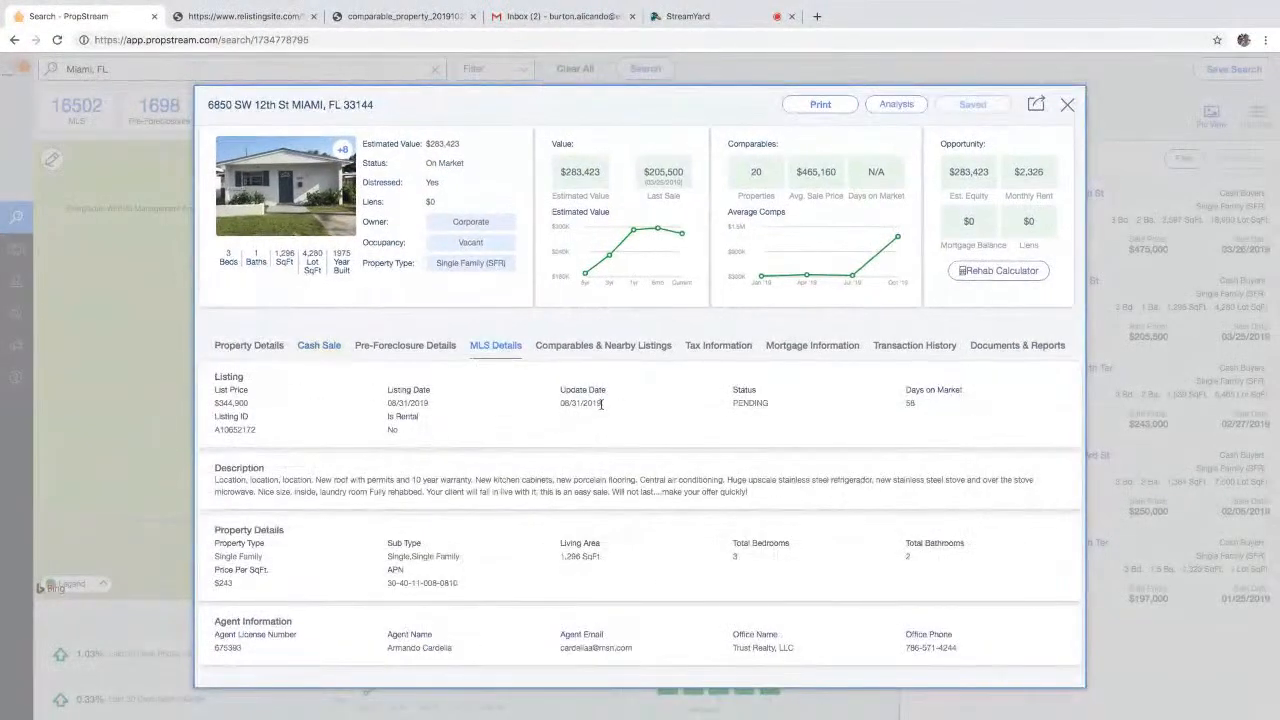
left_click(321, 350)
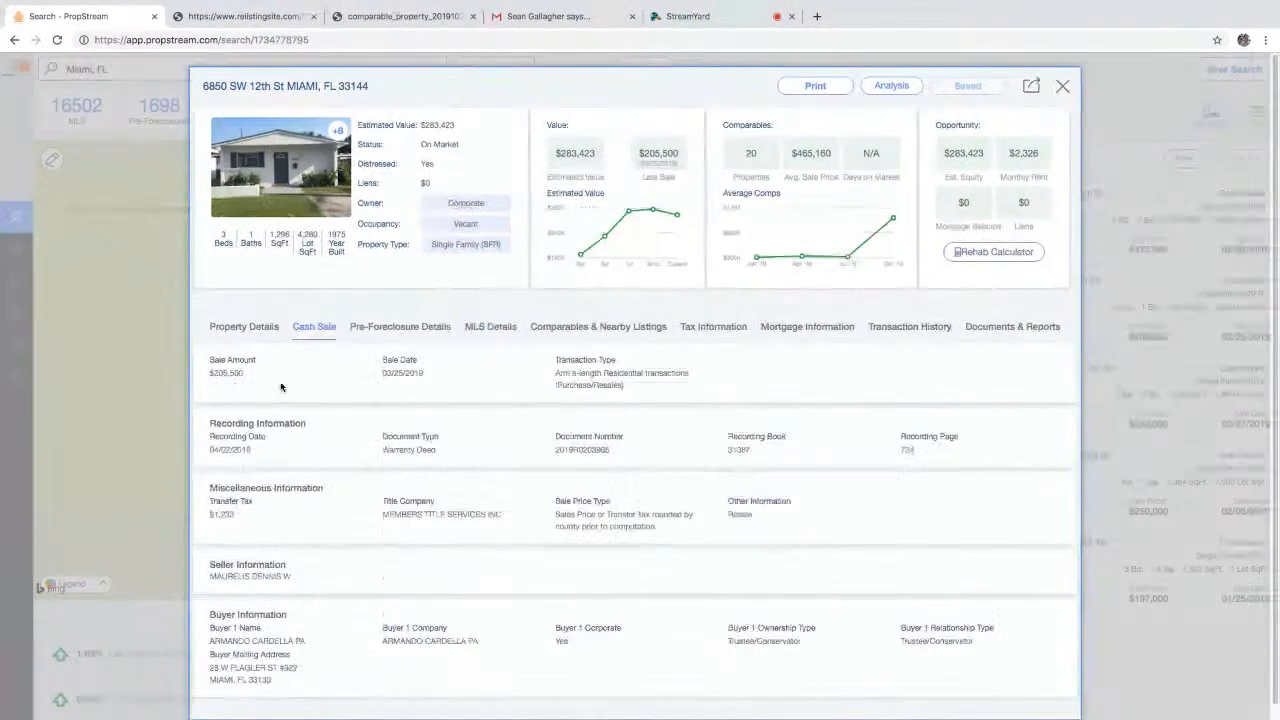
left_click(480, 327)
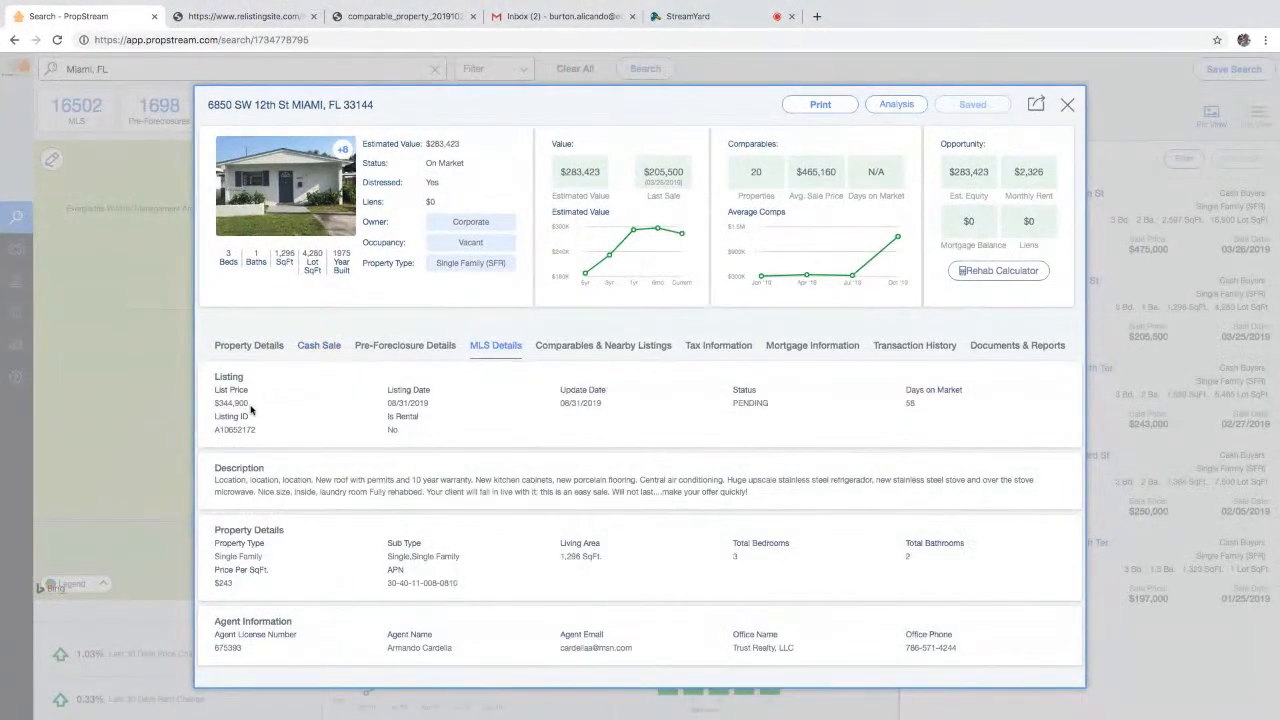
left_click(311, 205)
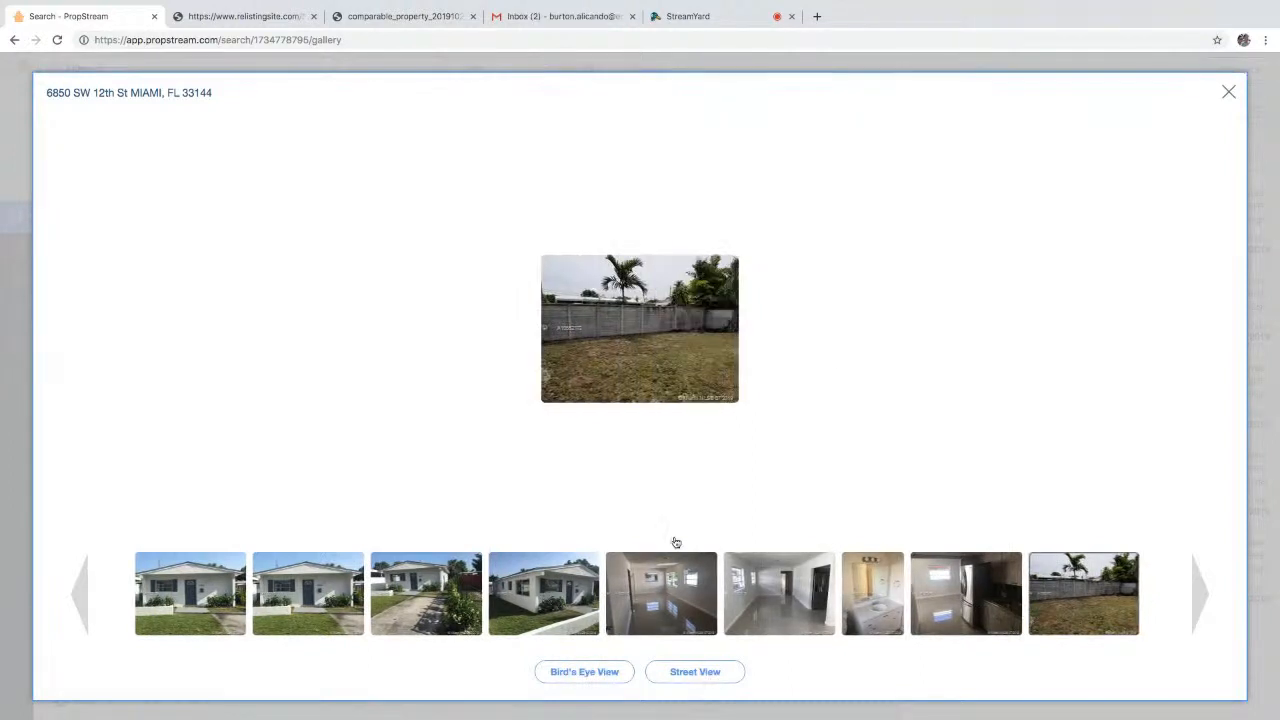
left_click(1229, 91)
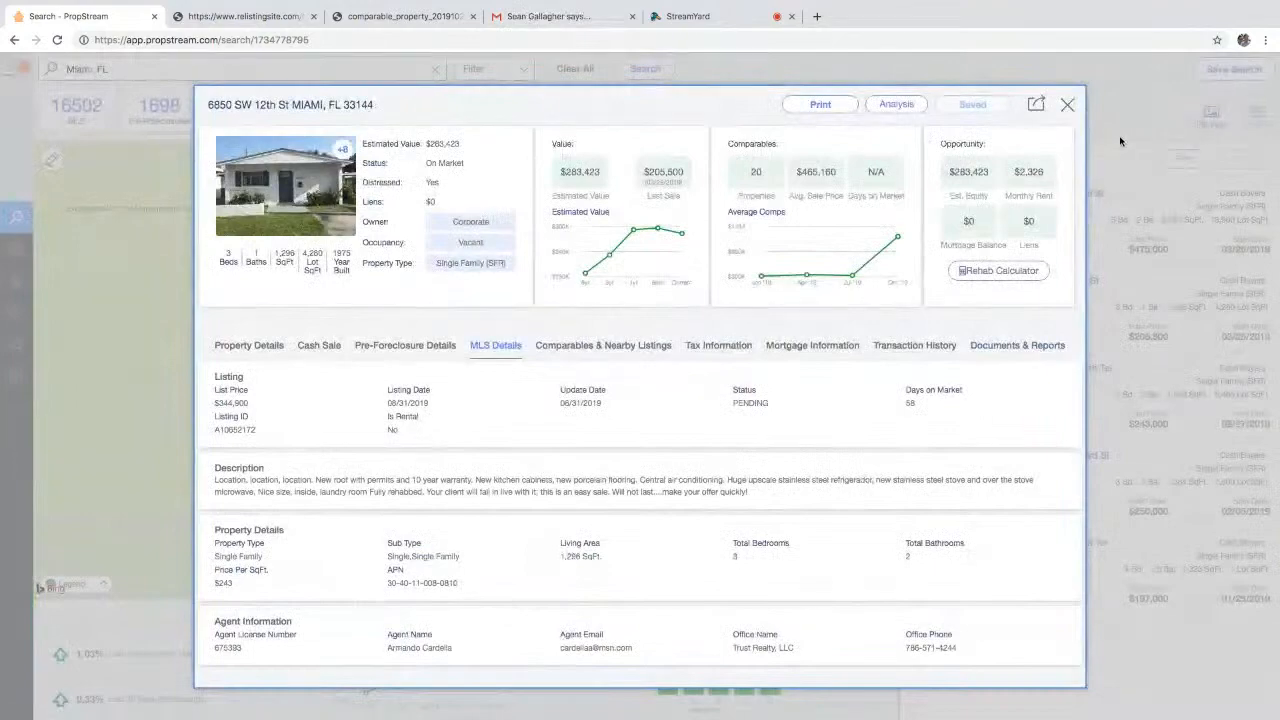
left_click(1119, 136)
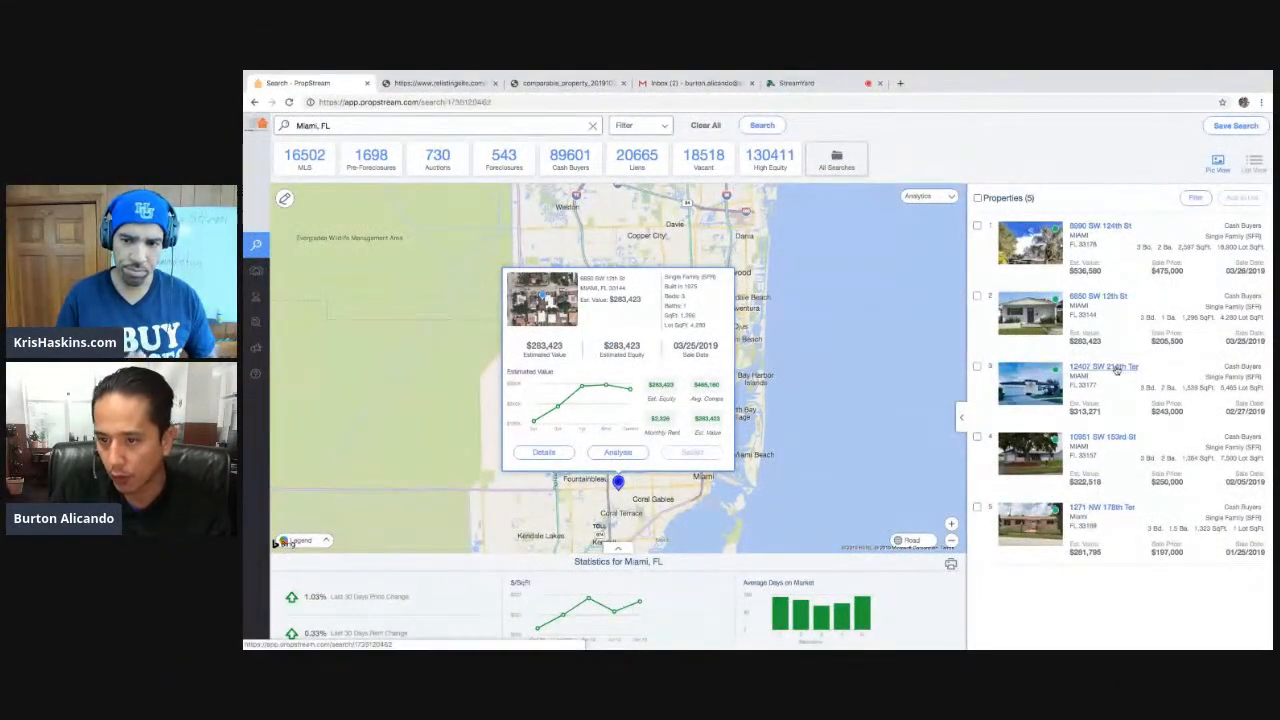
left_click(1104, 366)
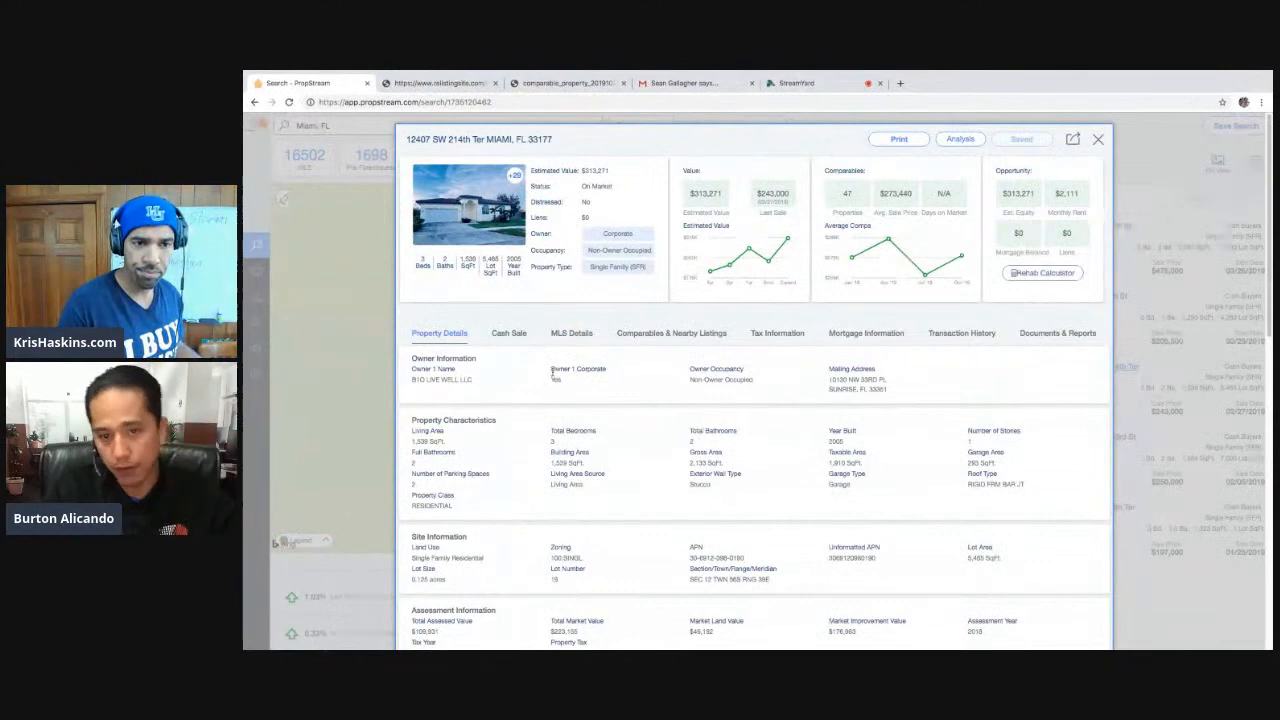
left_click(508, 334)
left_click_drag(438, 372, 411, 372)
left_click(570, 340)
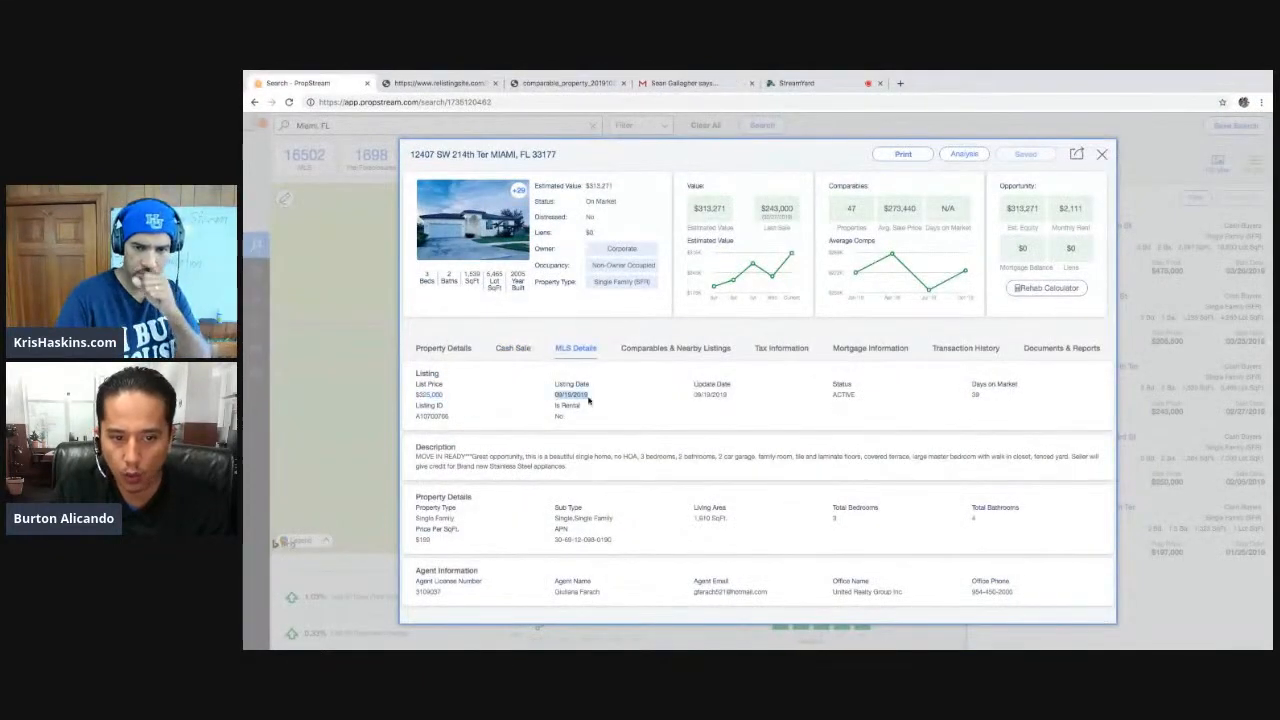
left_click(517, 350)
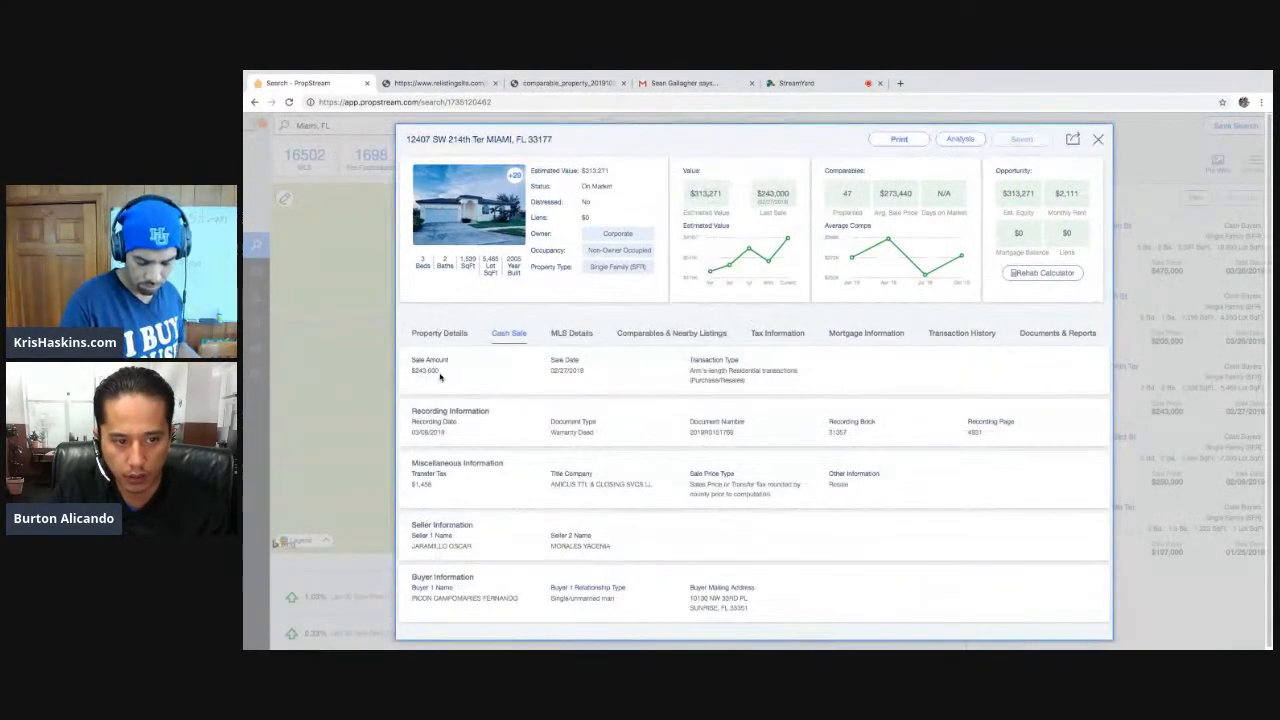
left_click(574, 347)
left_click(1197, 124)
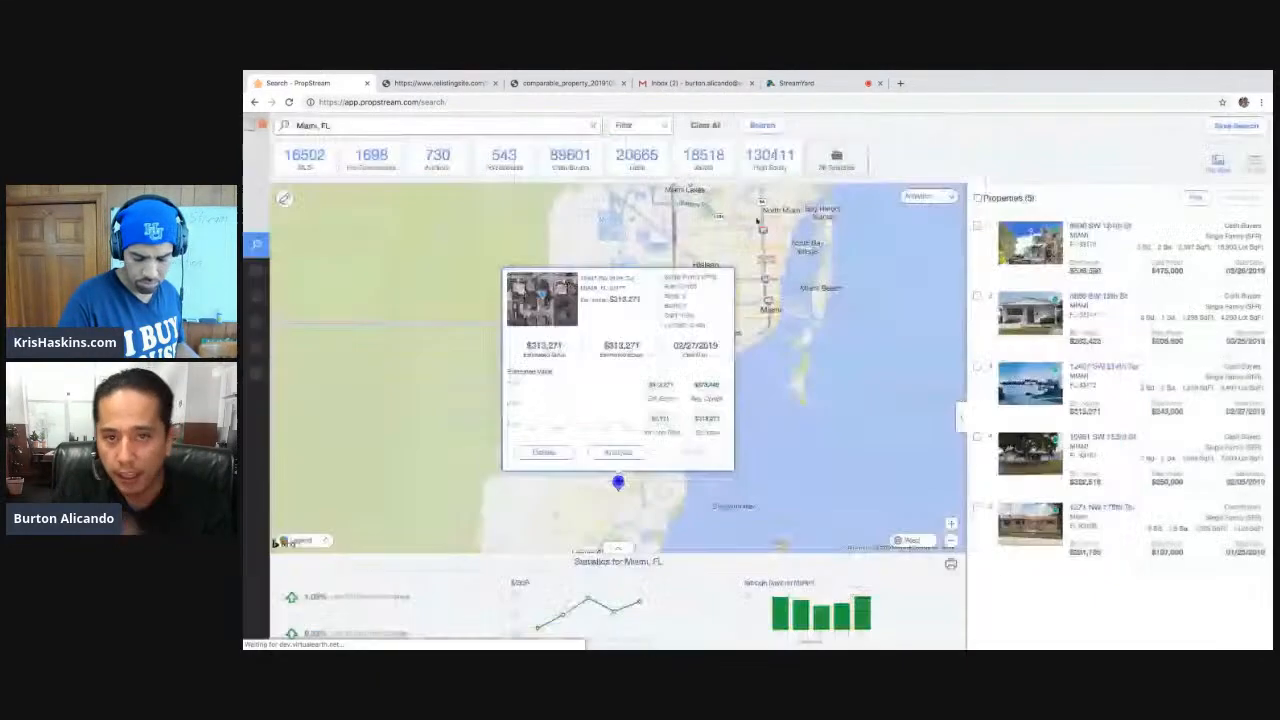
- Open the Miami search's filter options to review the applied criteria
left_click(630, 125)
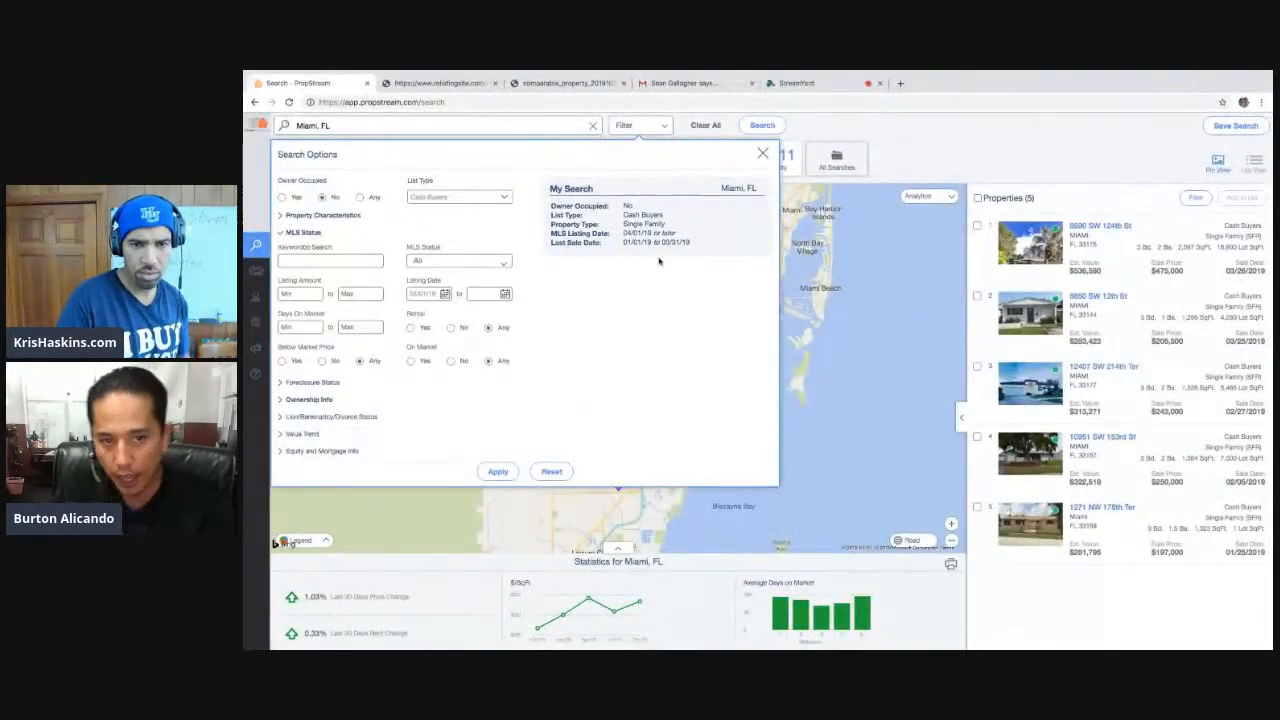
mouse_move(629, 250)
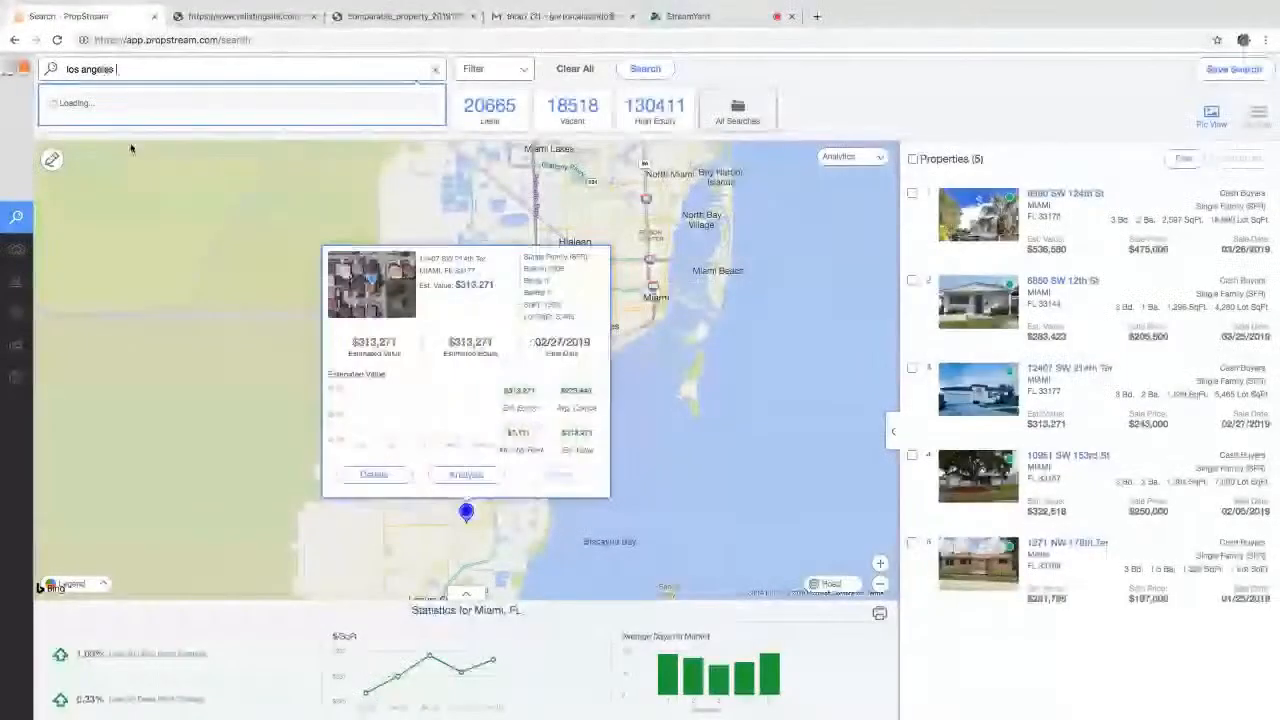
- Load the Los Angeles, CA recent search, showing its 12 cash-buyer single-family properties
left_click(160, 127)
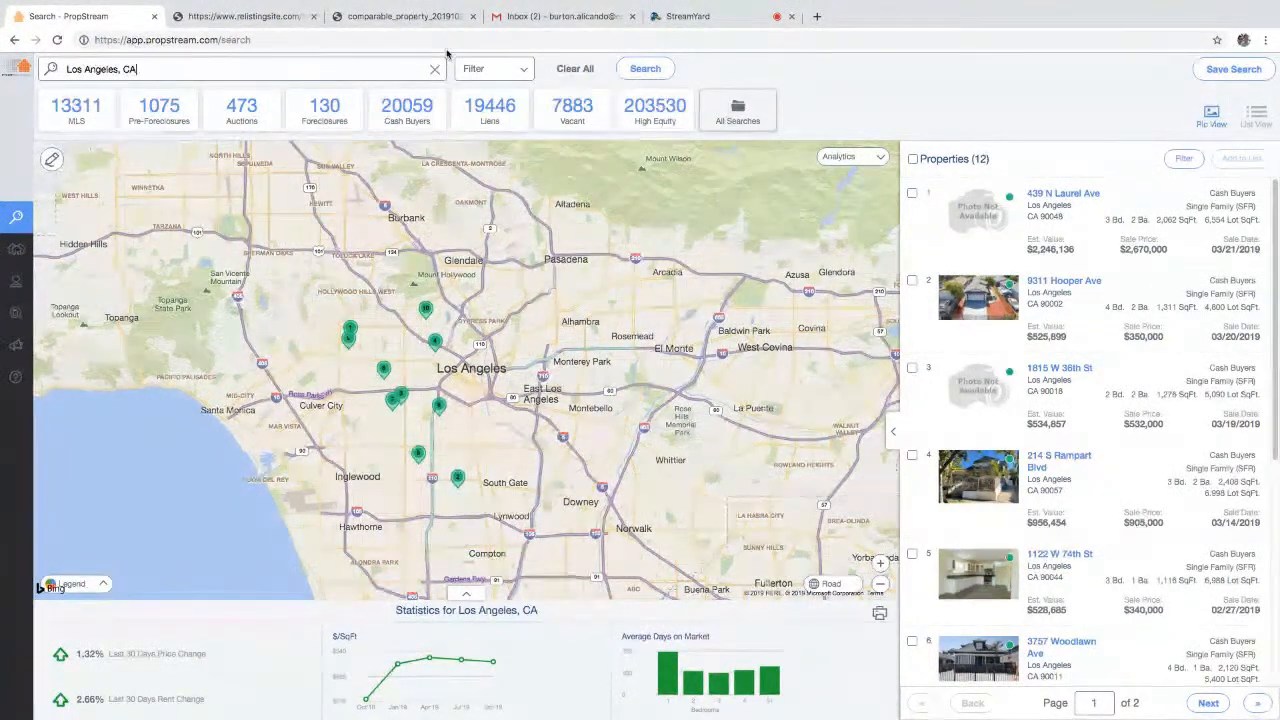
left_click(473, 70)
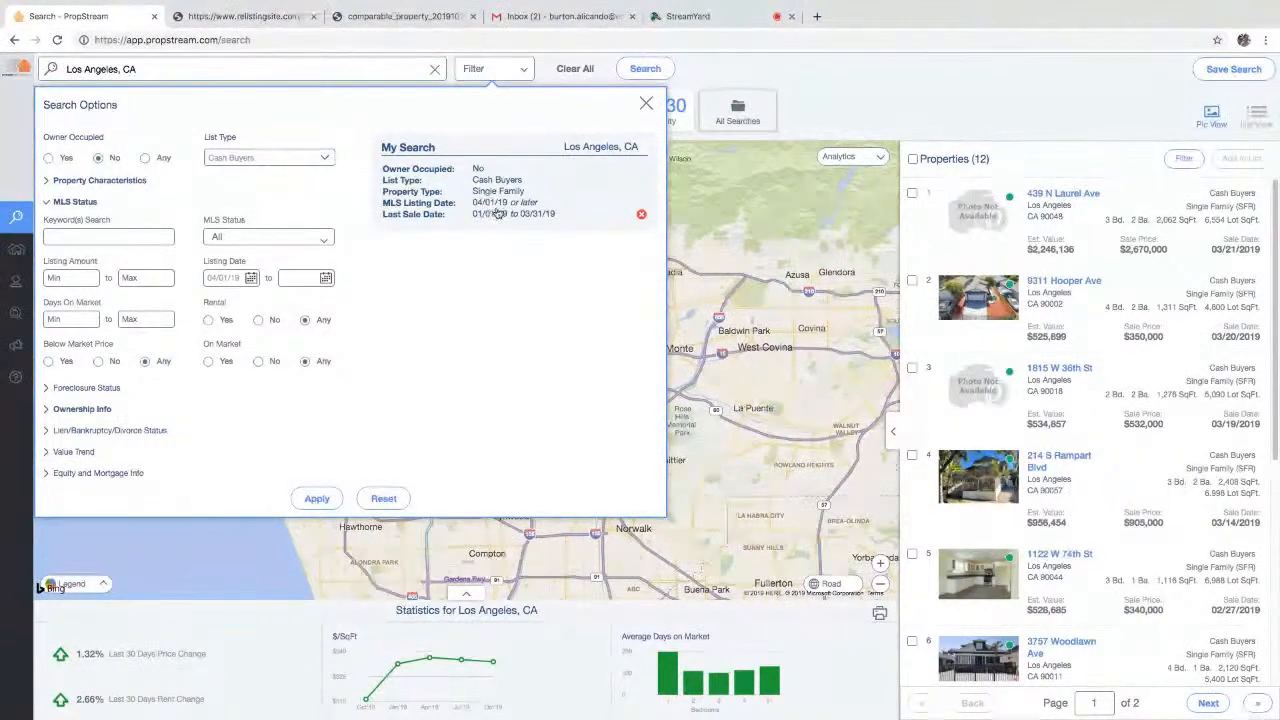
left_click(977, 140)
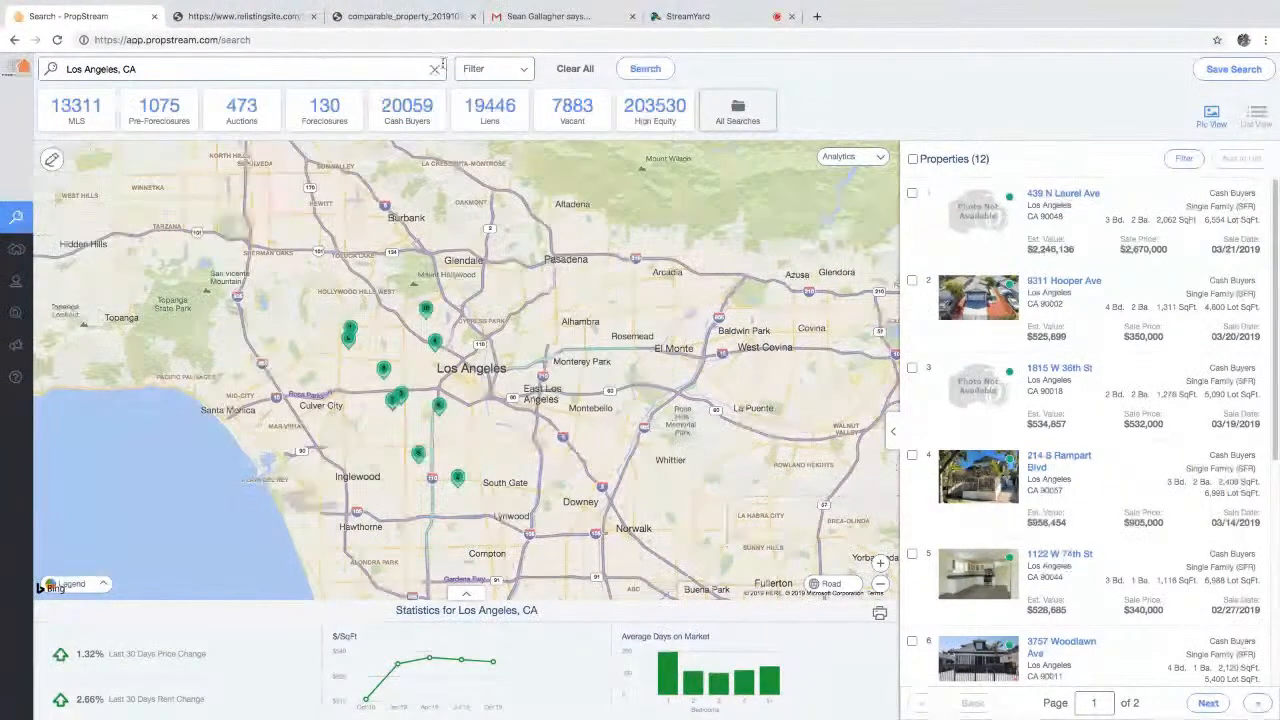
double_click(352, 76)
- Switch the search location to Dallas, TX using the 'dallas' suggestion
type("dallas tx")
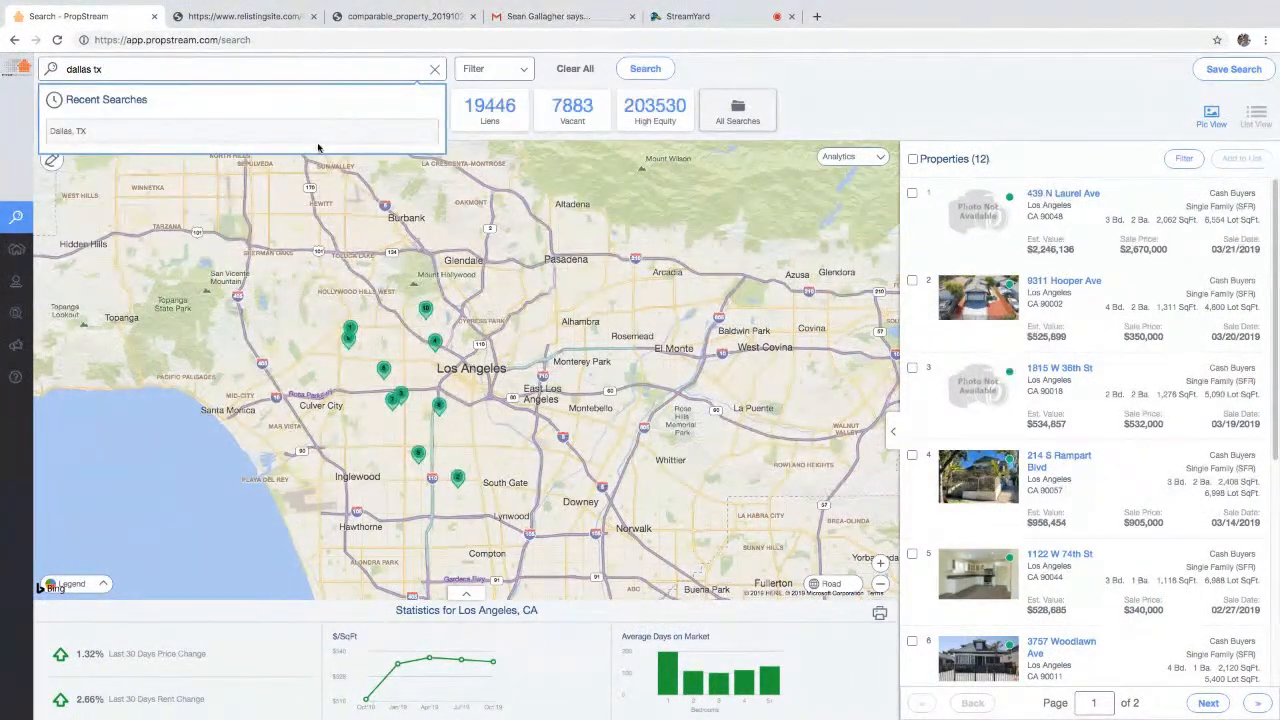
left_click(329, 125)
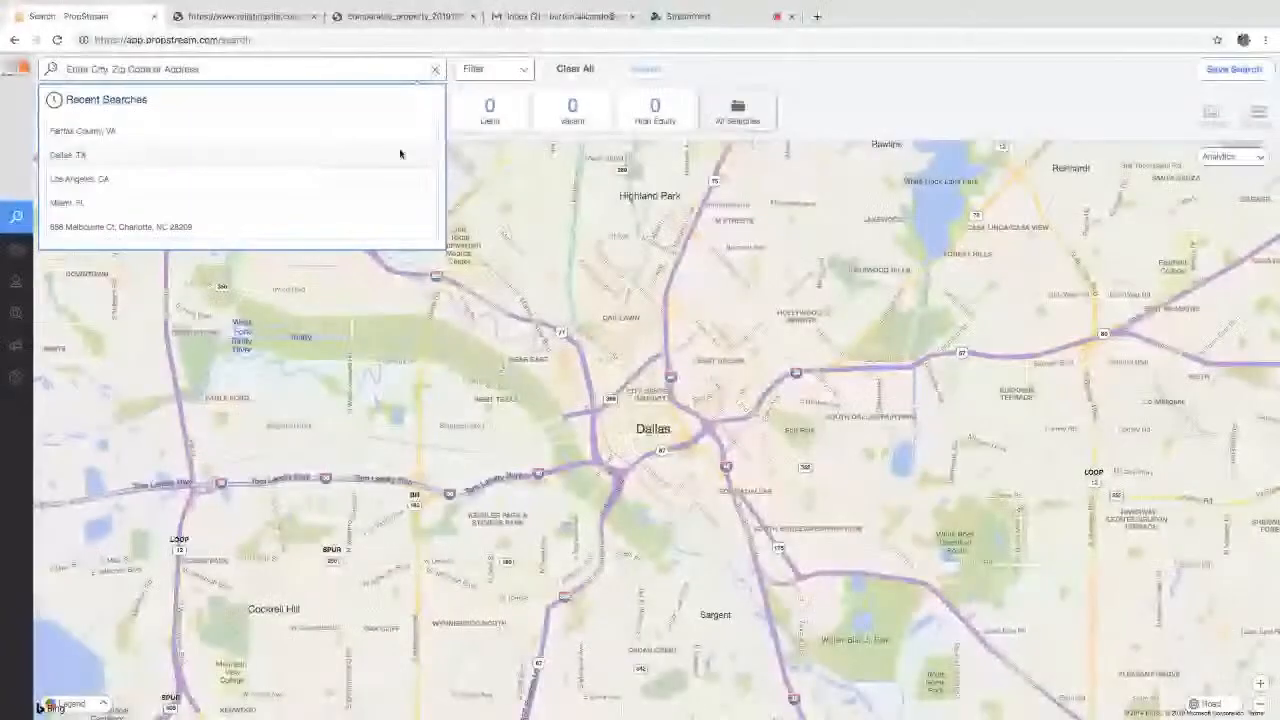
left_click(400, 151)
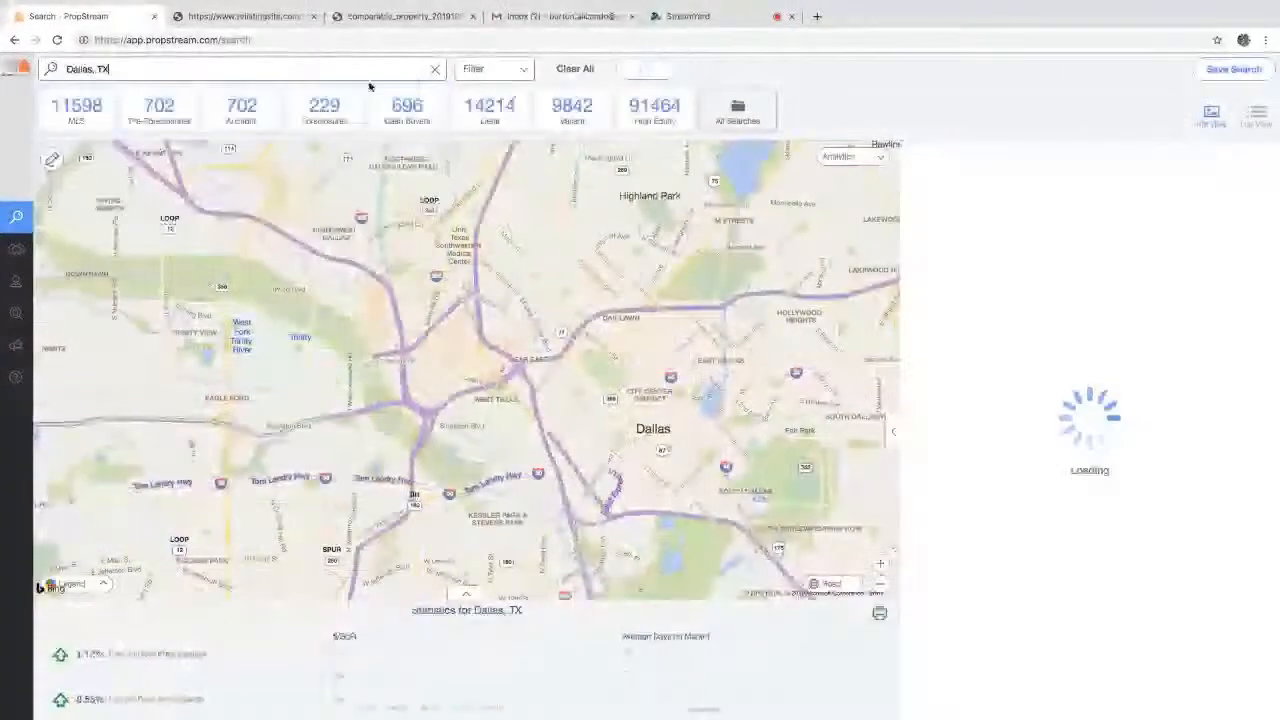
left_click(655, 110)
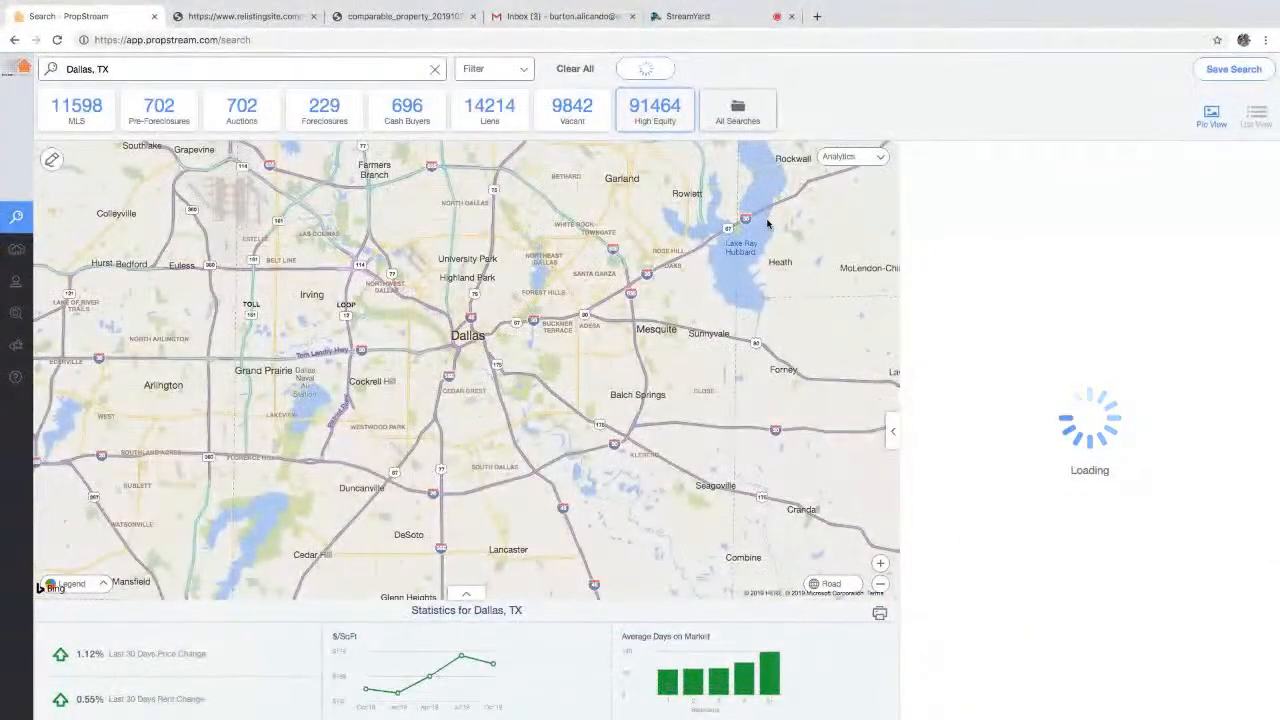
left_click(1090, 194)
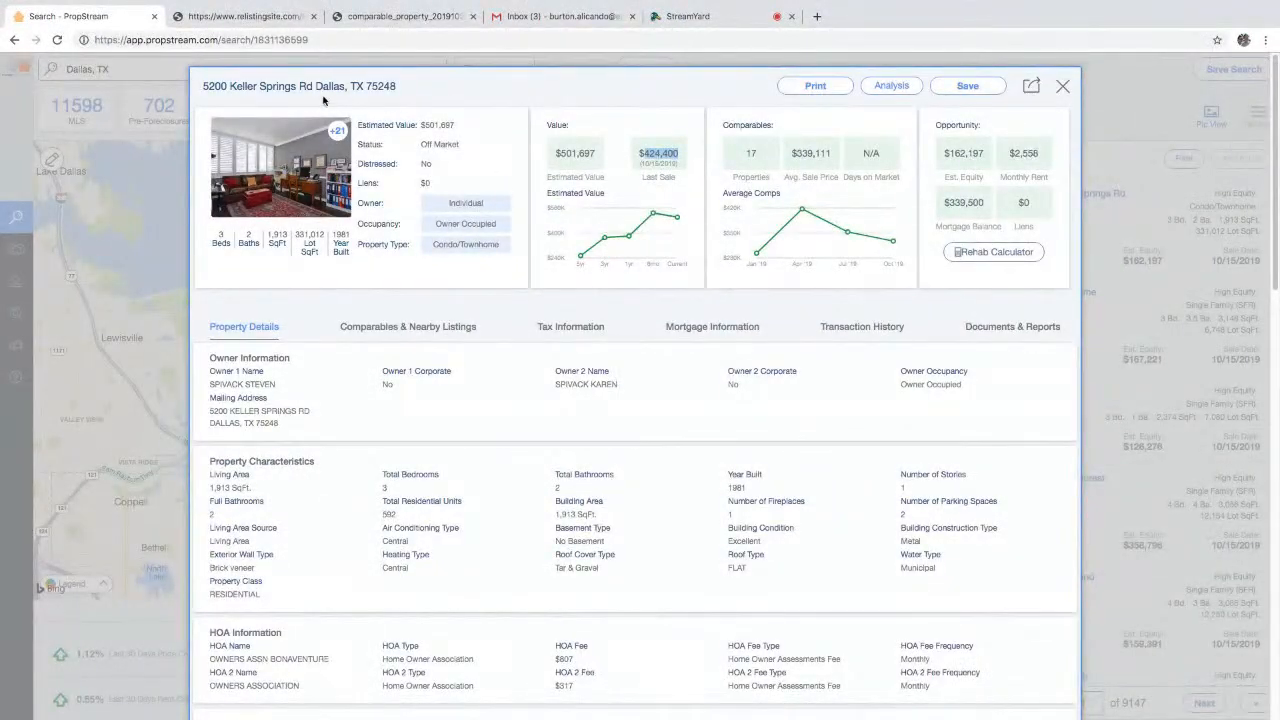
left_click_drag(317, 88, 203, 87)
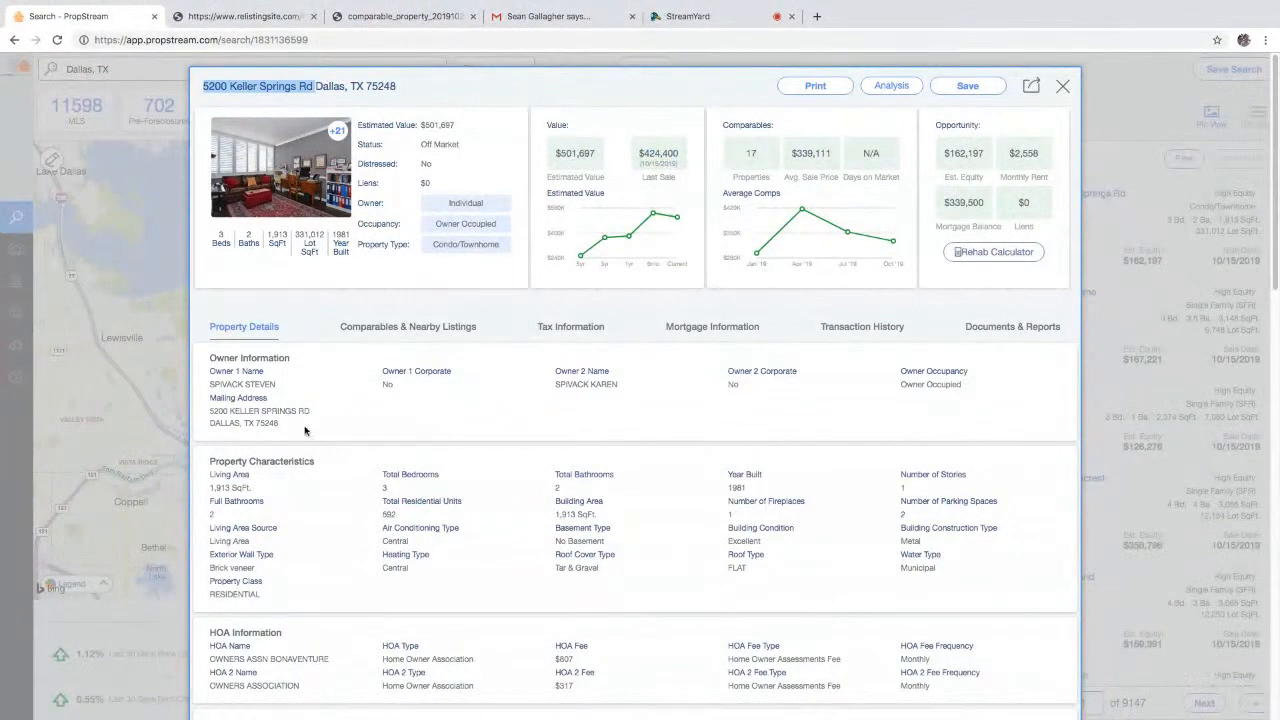
- Review the condo's $501,697 estimate and its 10/15/2019 sale for $424,400
scroll(288, 496, "down", 10)
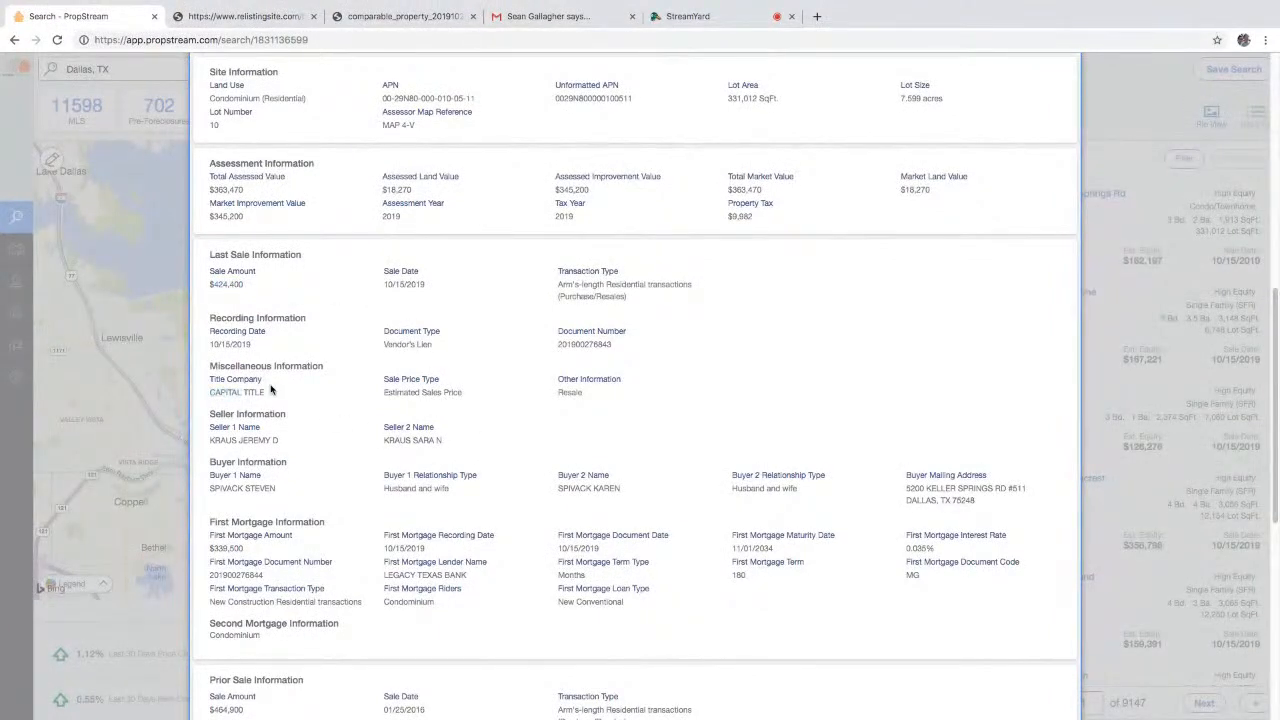
left_click_drag(382, 397, 470, 401)
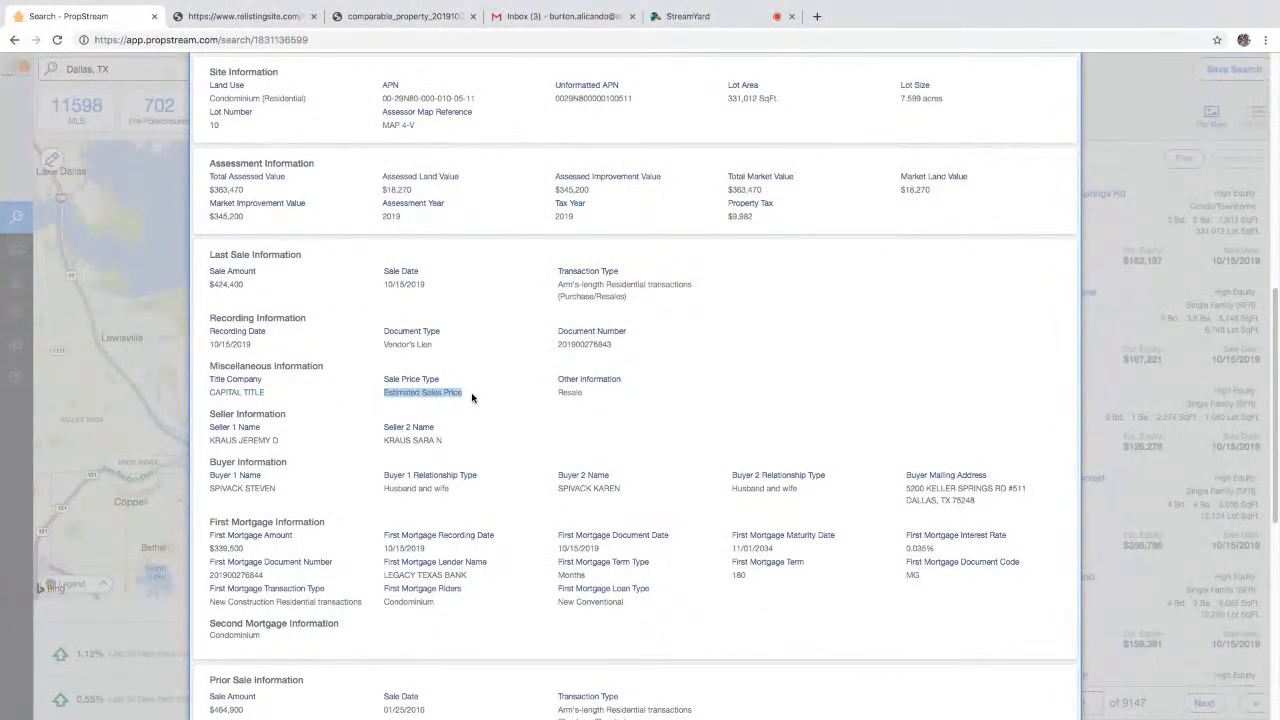
scroll(575, 422, "up", 7)
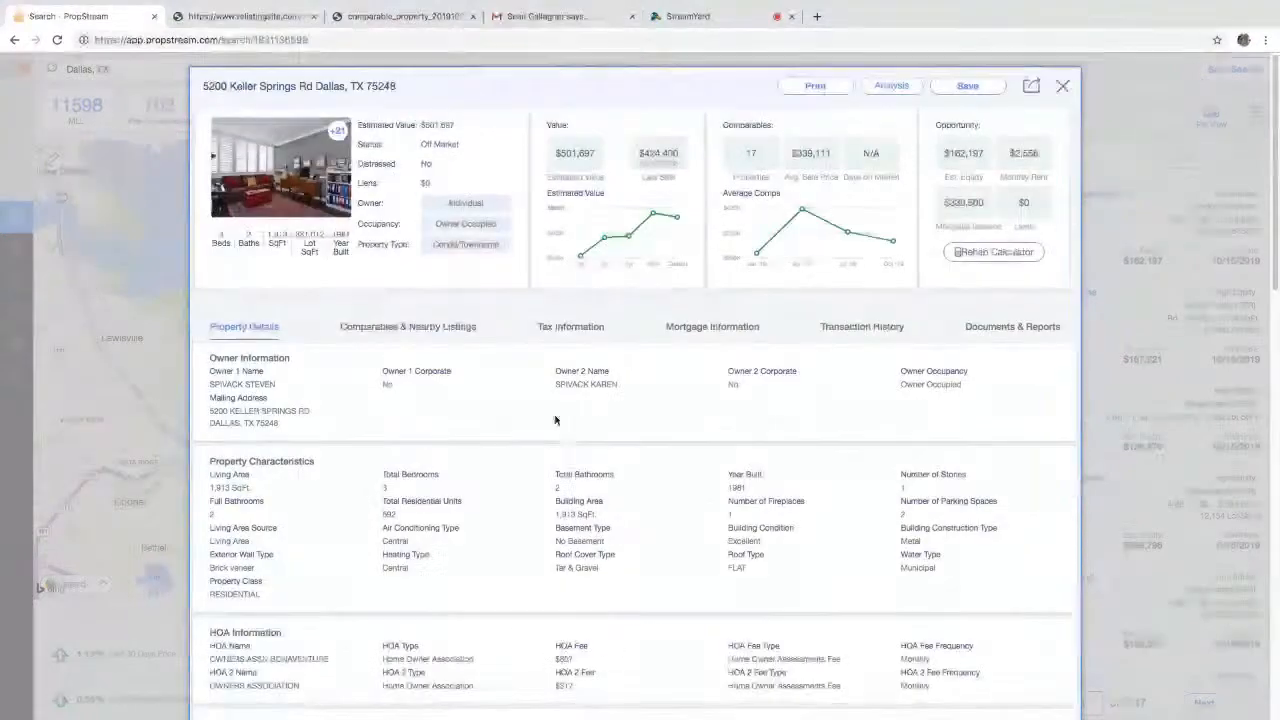
left_click_drag(207, 237, 314, 335)
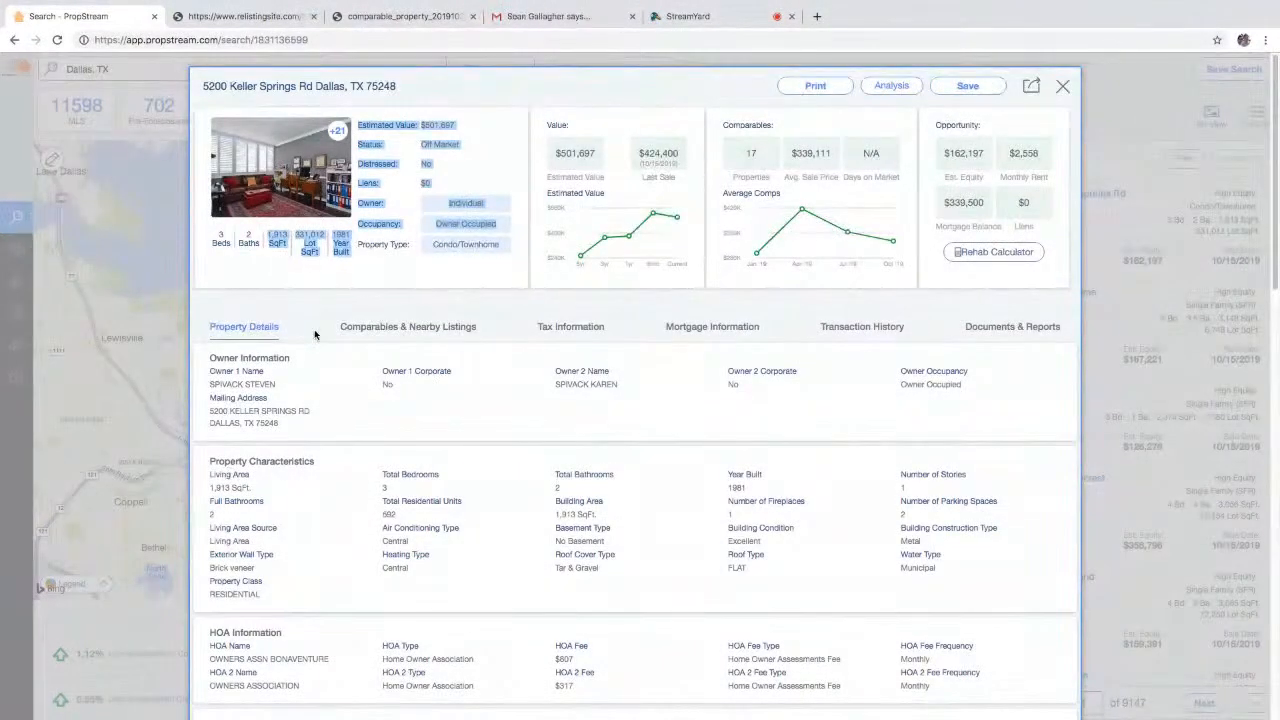
- Filter the Dallas search to MLS listings with at least 3 bedrooms and 2 bathrooms
left_click(57, 297)
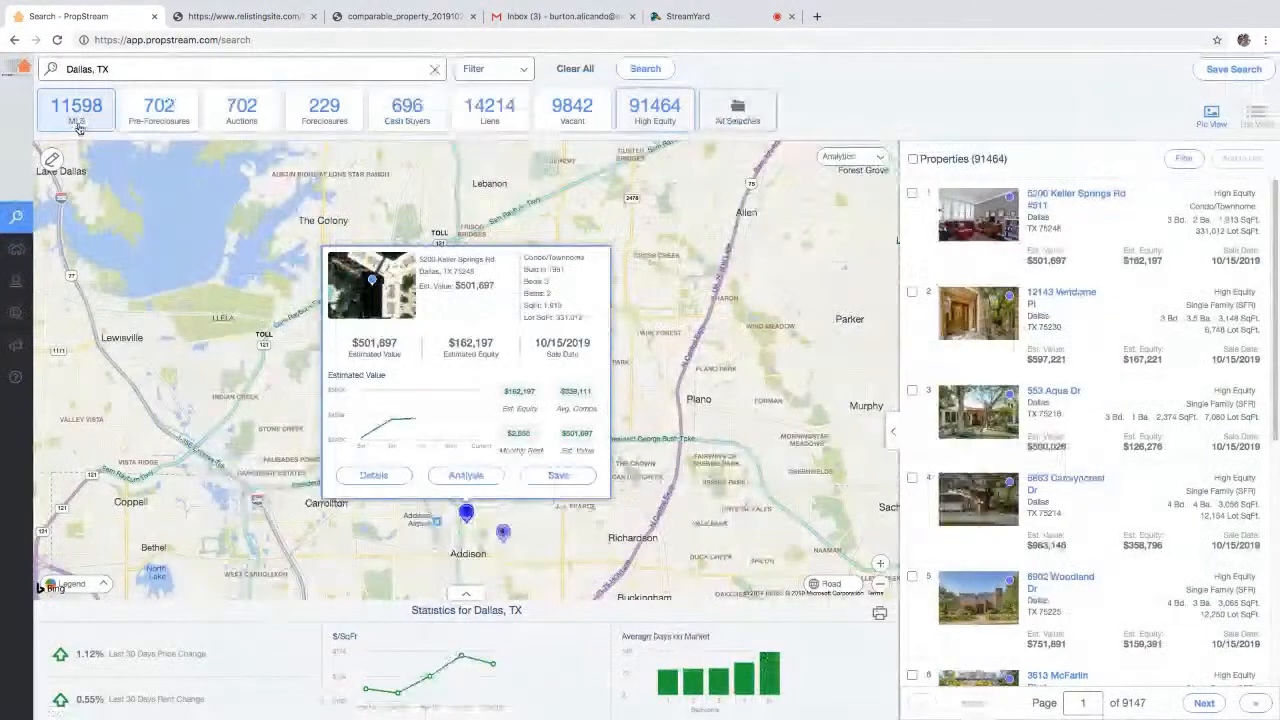
left_click(488, 80)
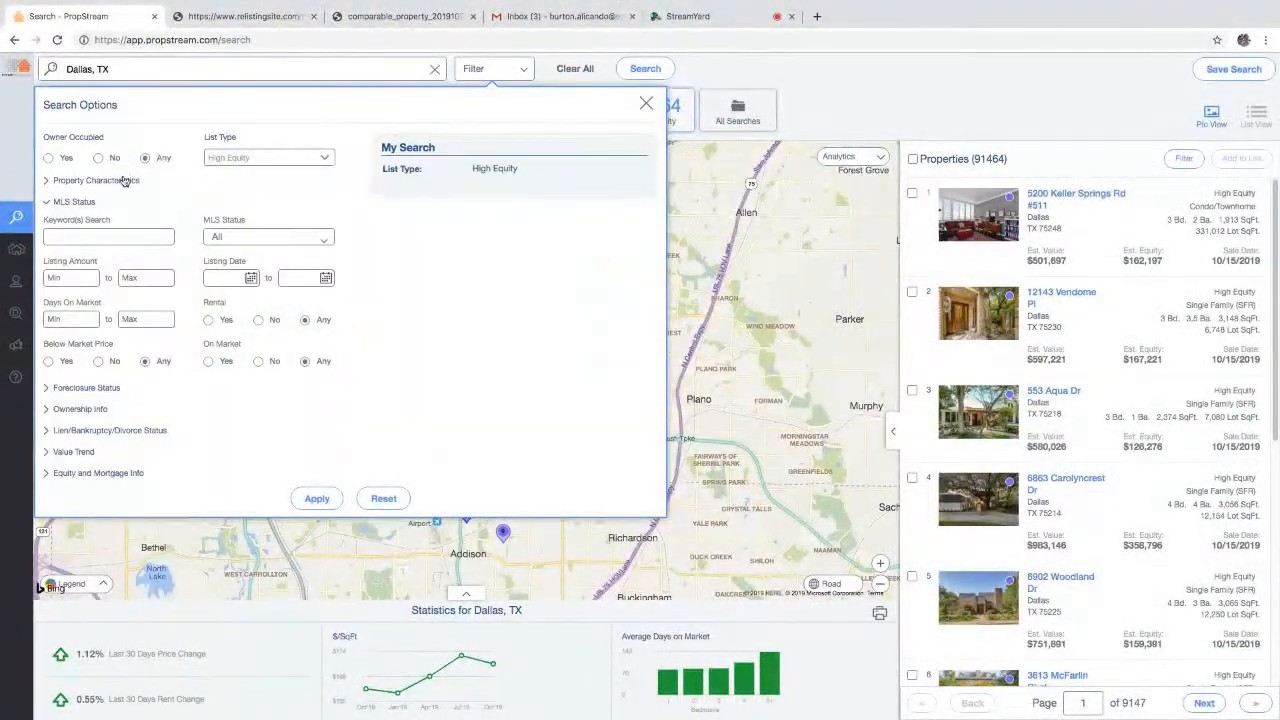
left_click(212, 162)
left_click(236, 140)
left_click(245, 157)
left_click(230, 97)
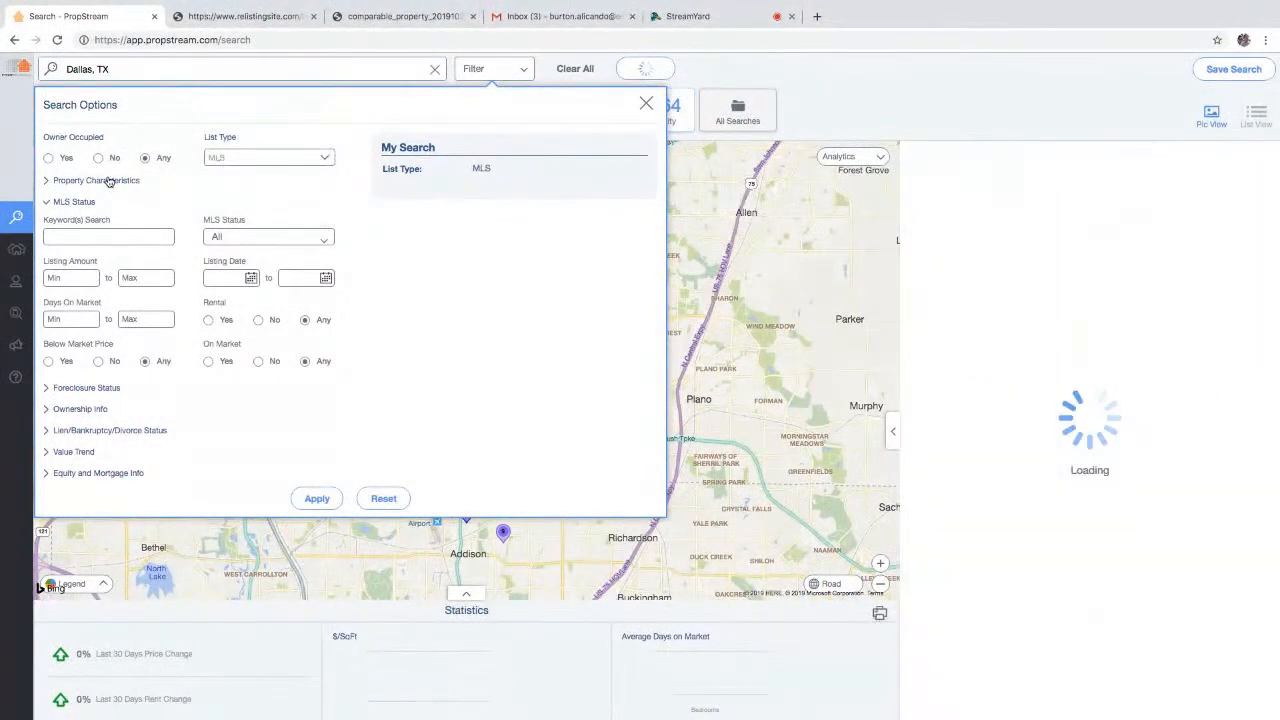
left_click(110, 182)
left_click(89, 256)
type("3")
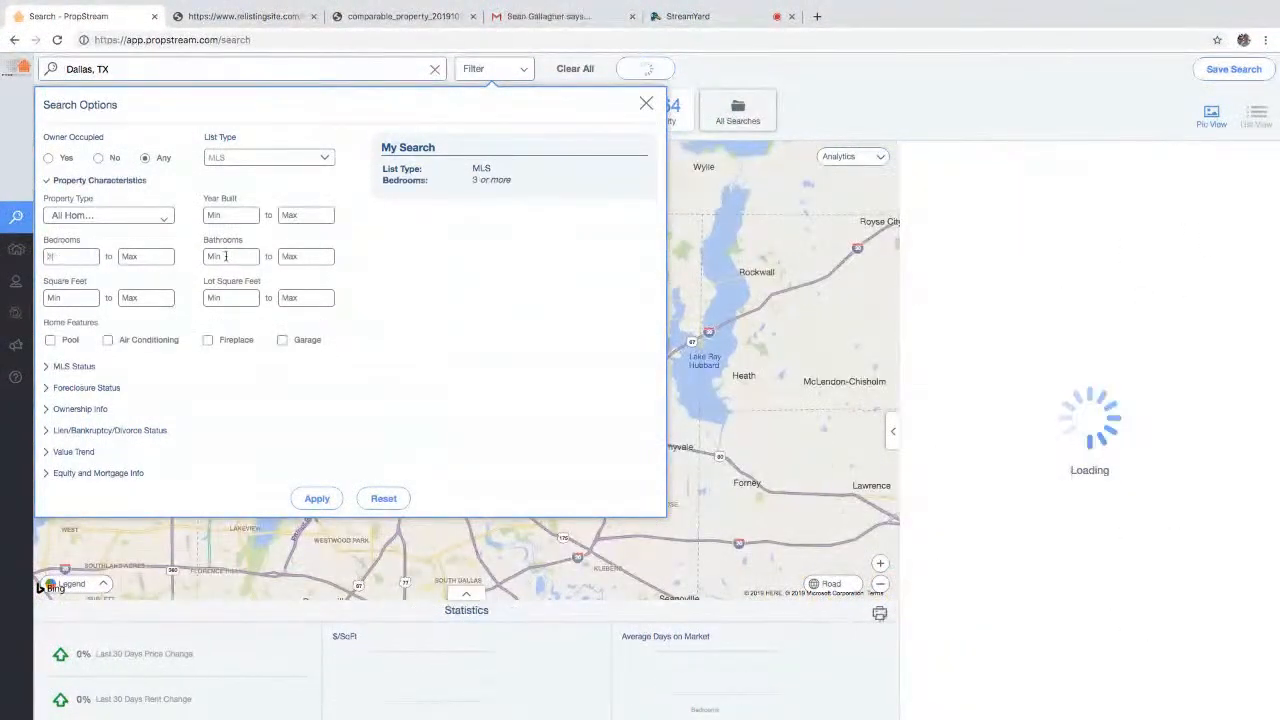
type("2")
- Limit results to Single Family, Sold, listed since 03/01/19, and apply for 839 results
left_click(108, 215)
left_click(105, 240)
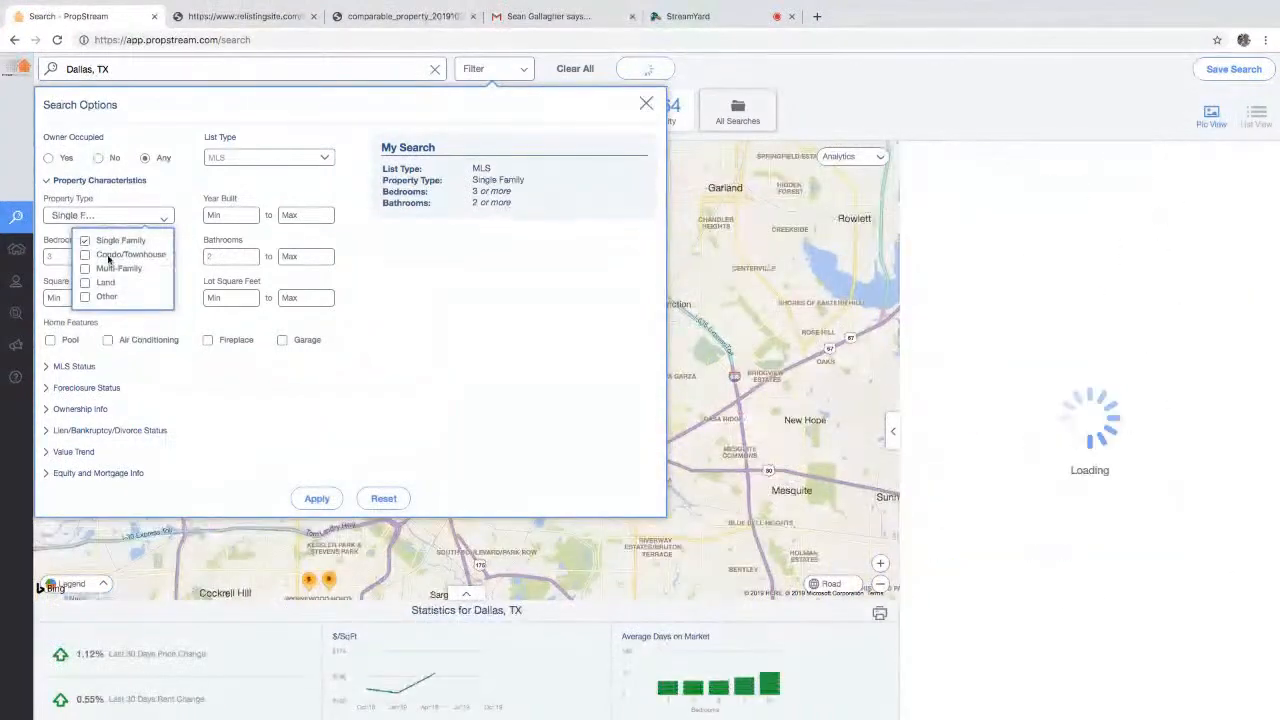
left_click(75, 367)
left_click(265, 237)
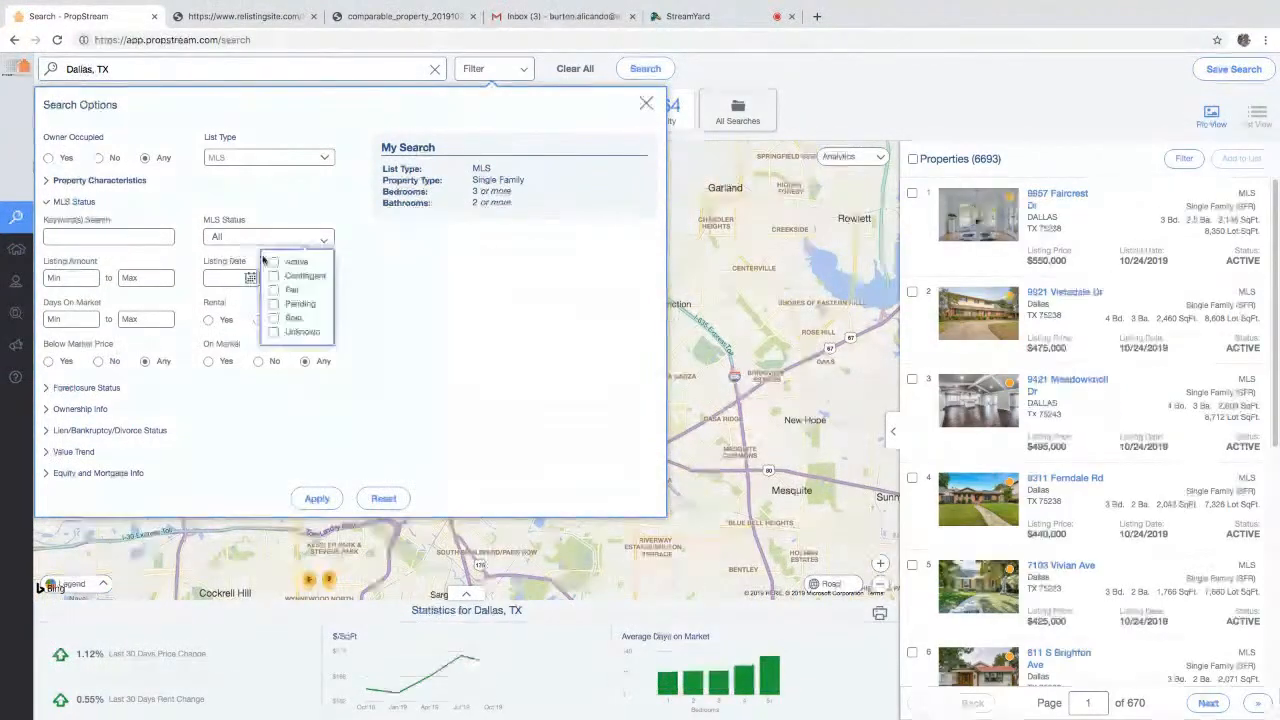
left_click(274, 318)
left_click(250, 277)
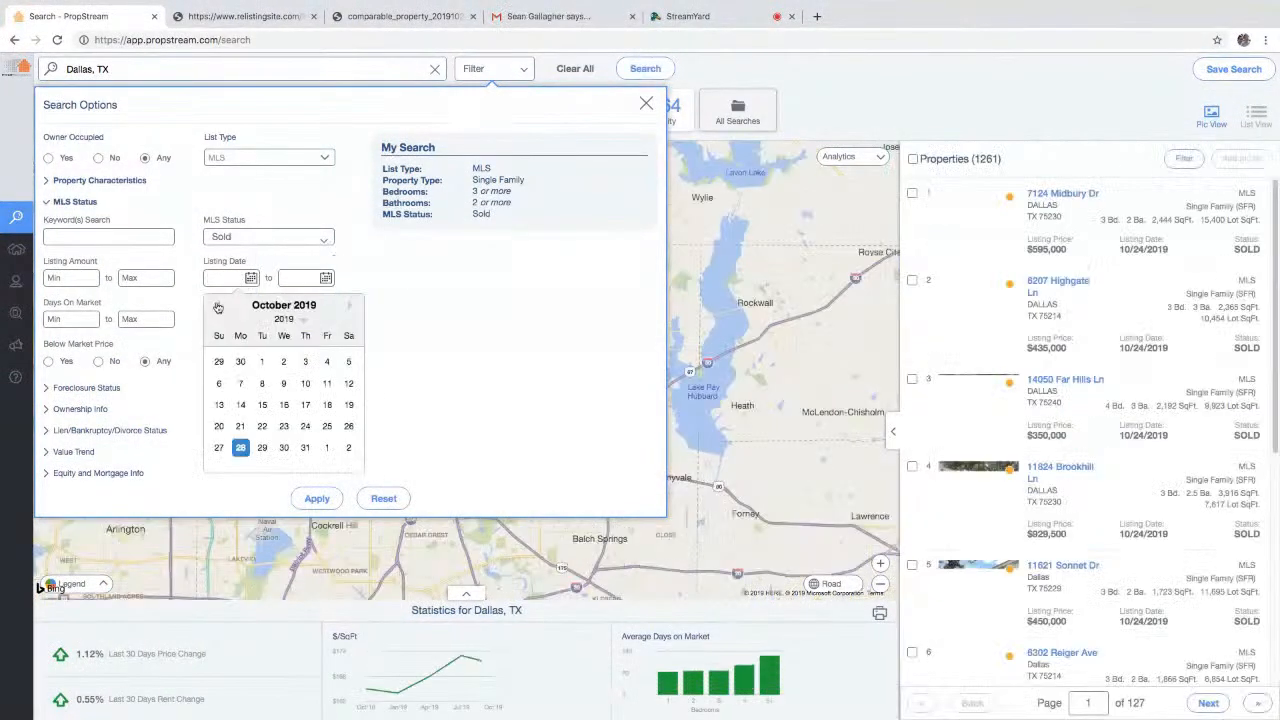
left_click(218, 309)
left_click(218, 309)
left_click(218, 309)
left_click(218, 309)
left_click(218, 309)
left_click(218, 309)
left_click(218, 309)
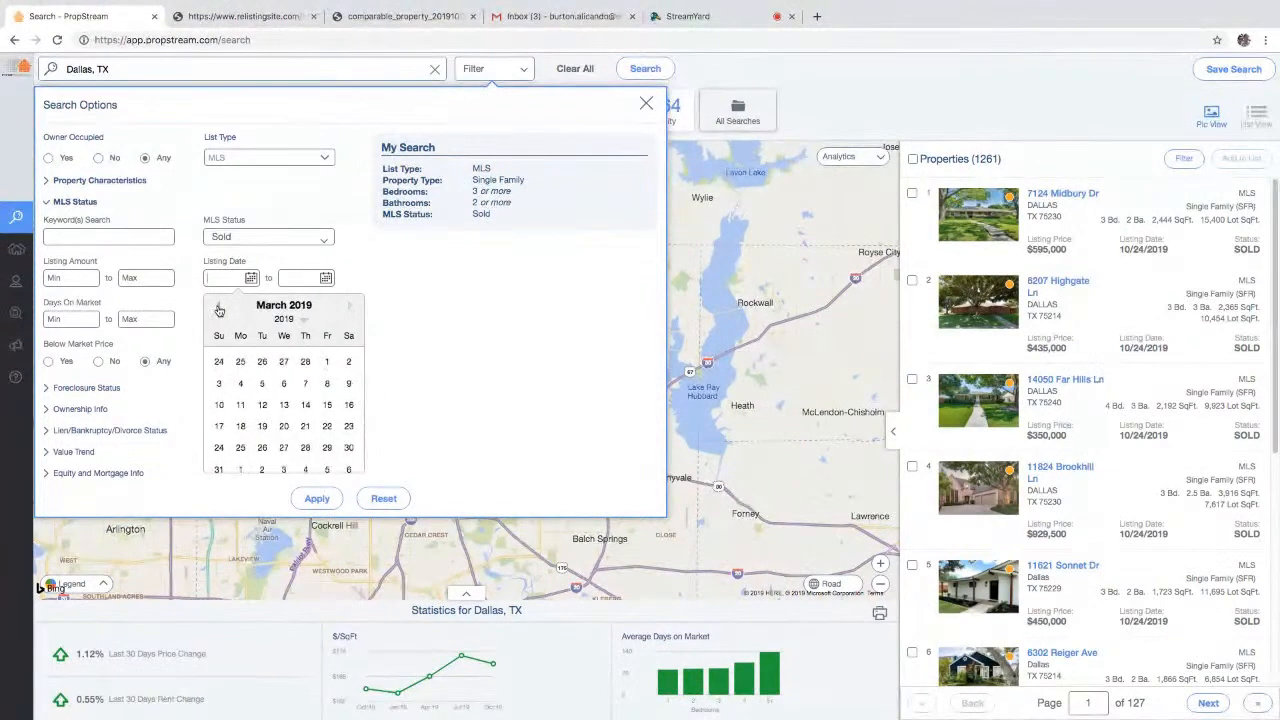
left_click(326, 361)
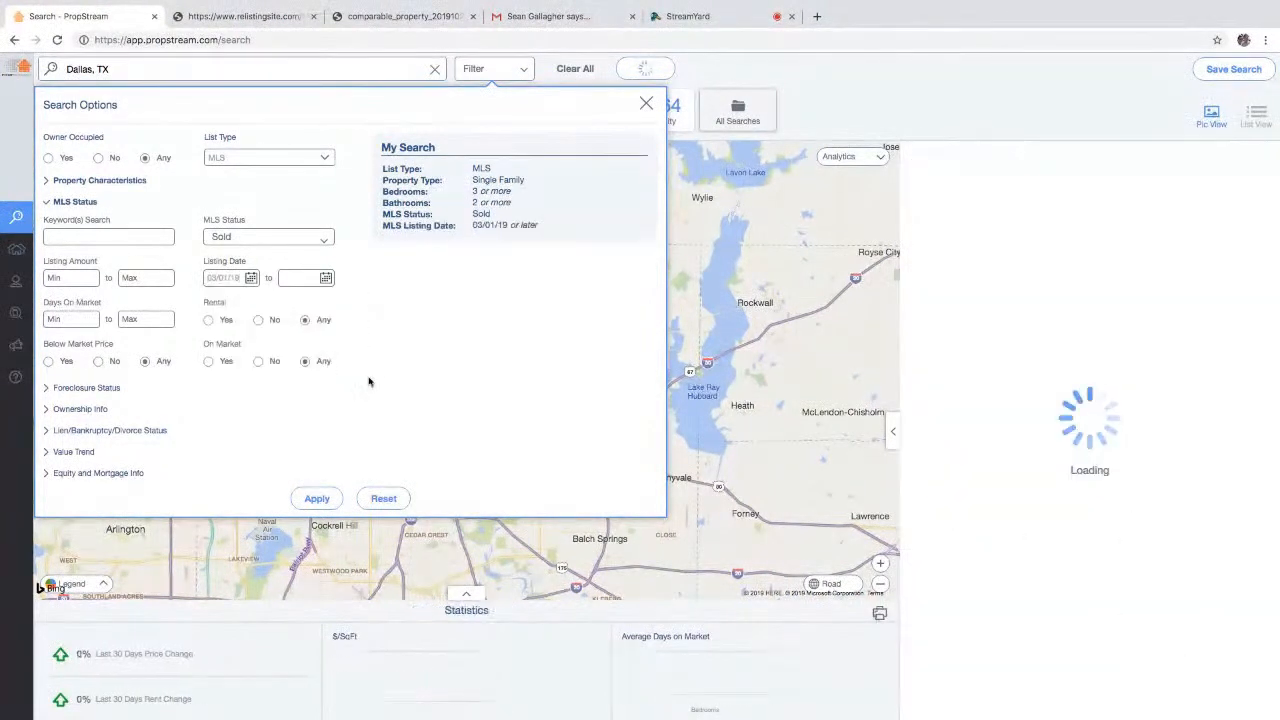
left_click(322, 499)
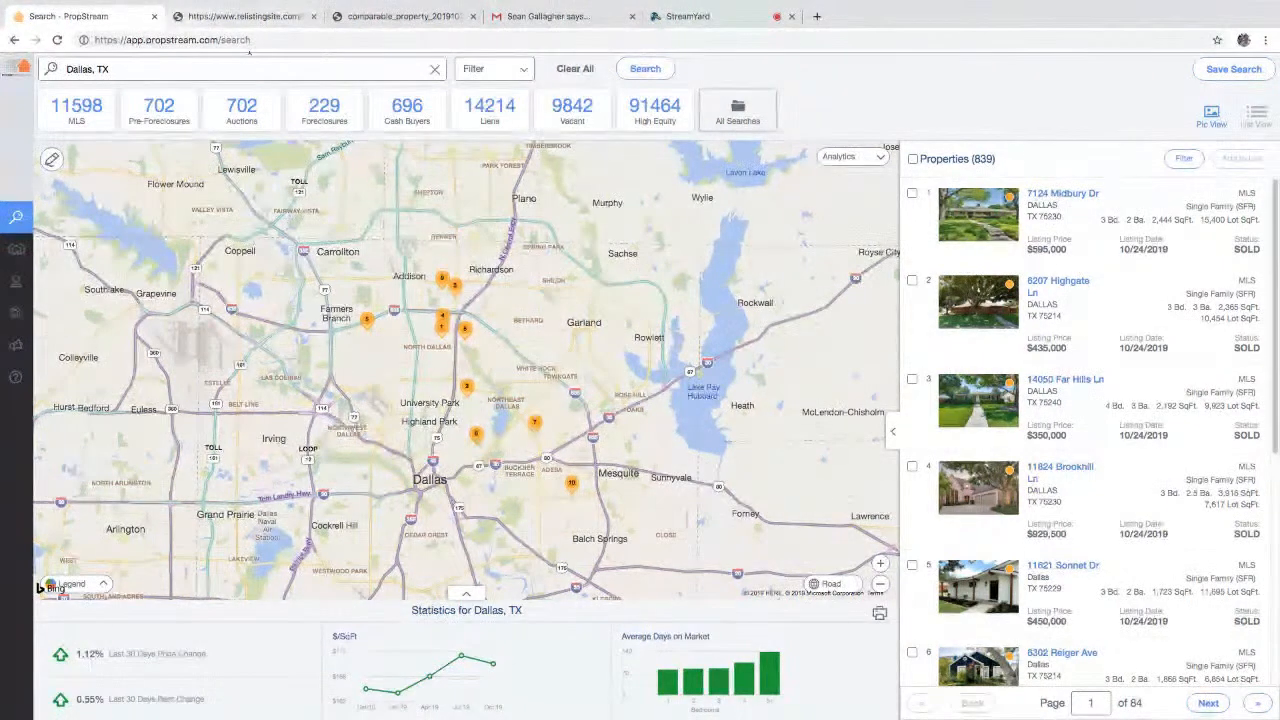
- Reapply the sold single-family MLS search filters
left_click(496, 69)
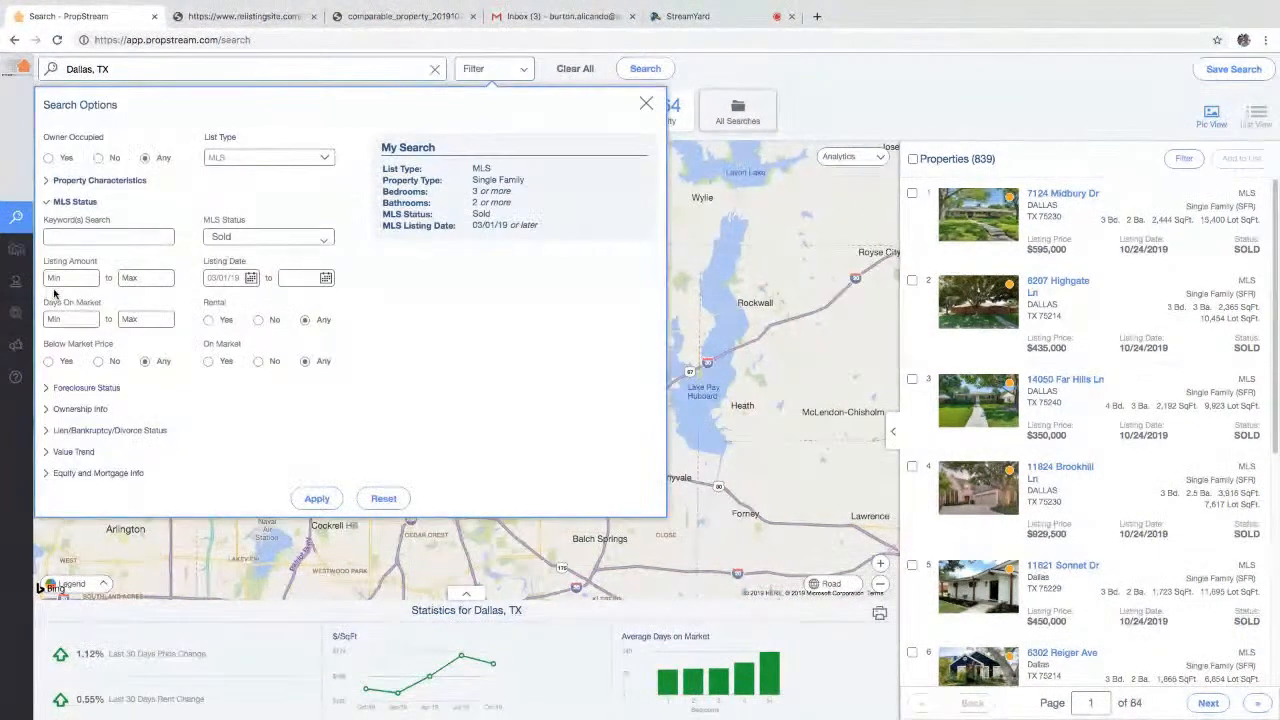
left_click(99, 182)
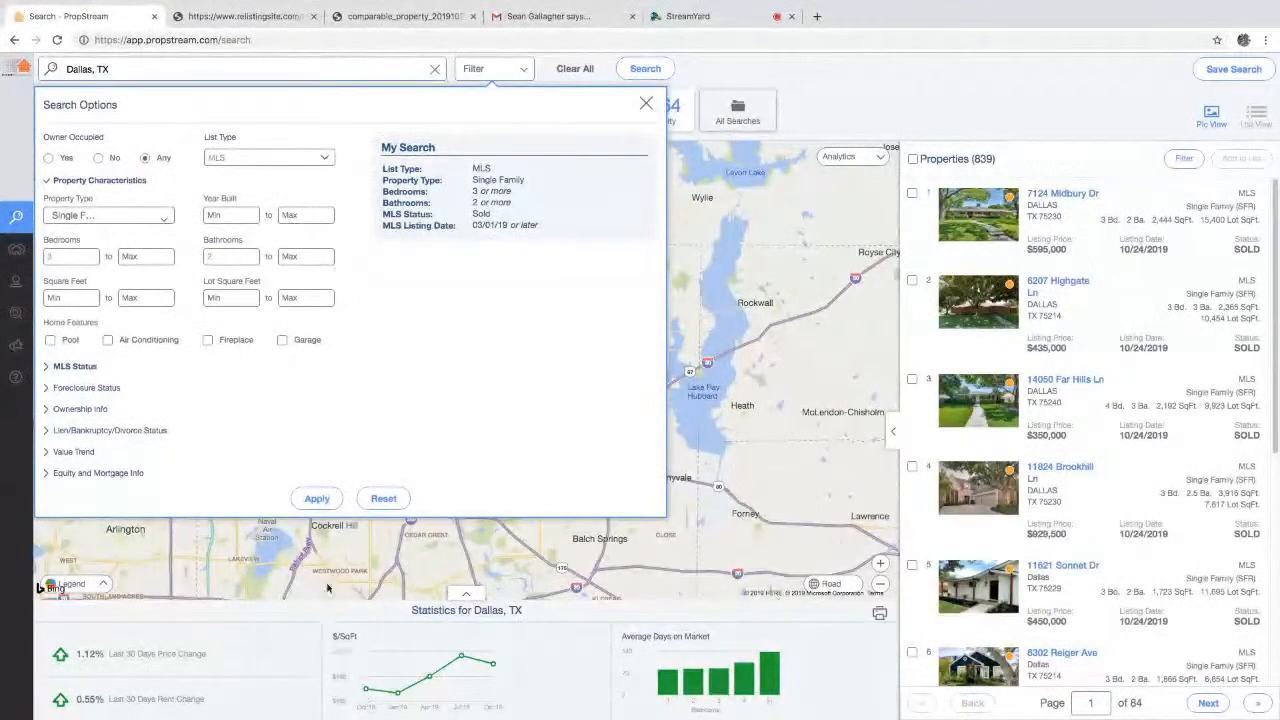
left_click(319, 497)
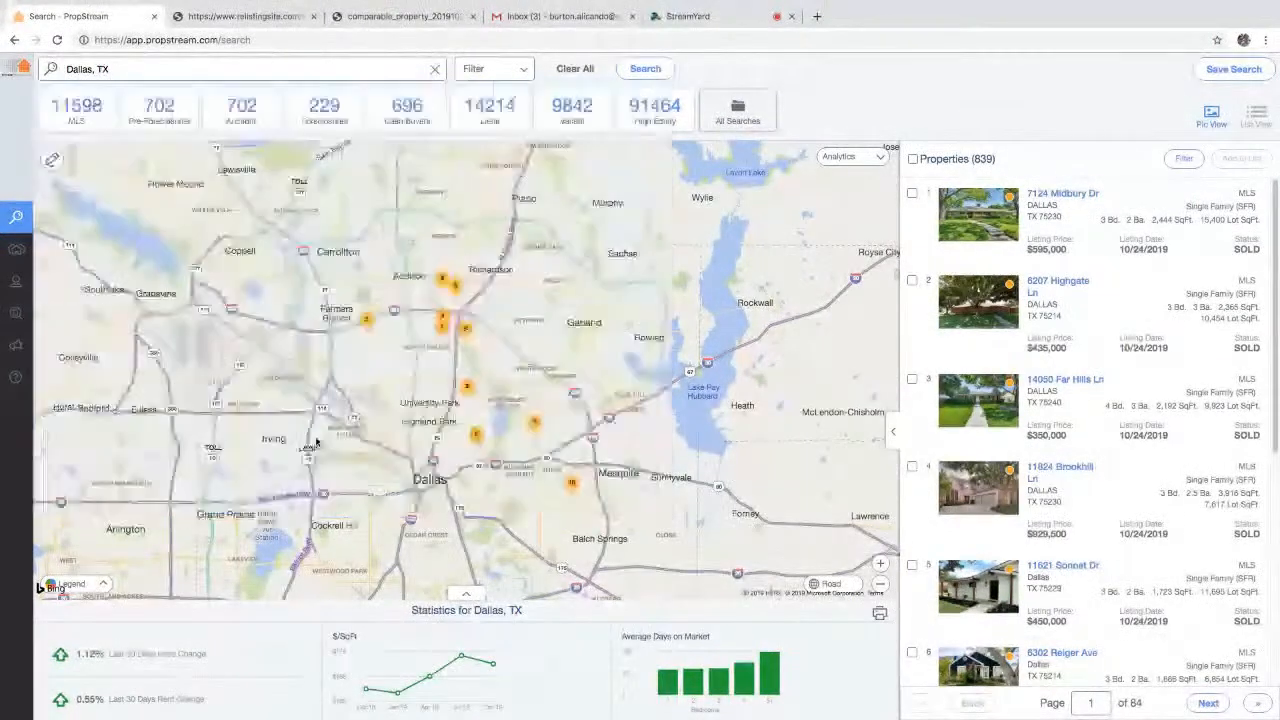
- Draw a search area around Northeast Dallas and Forest Hills and run the search
left_click(52, 158)
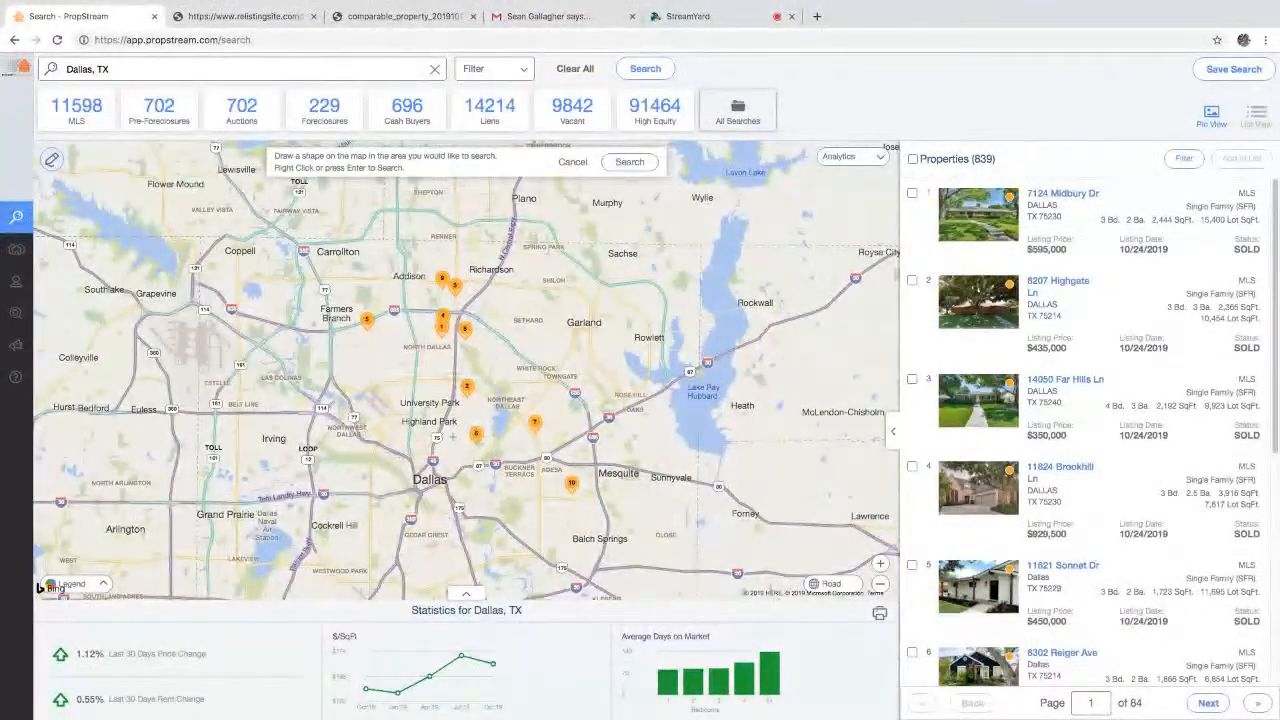
left_click(463, 485)
left_click(590, 502)
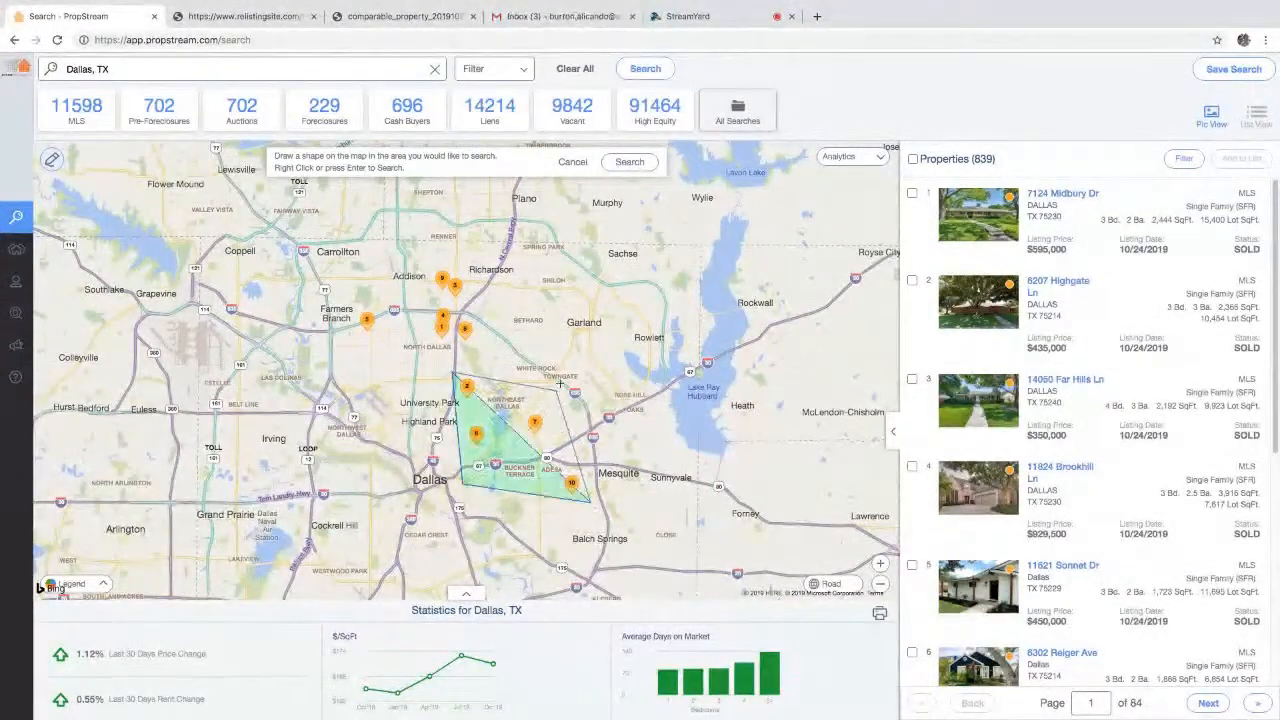
left_click(630, 162)
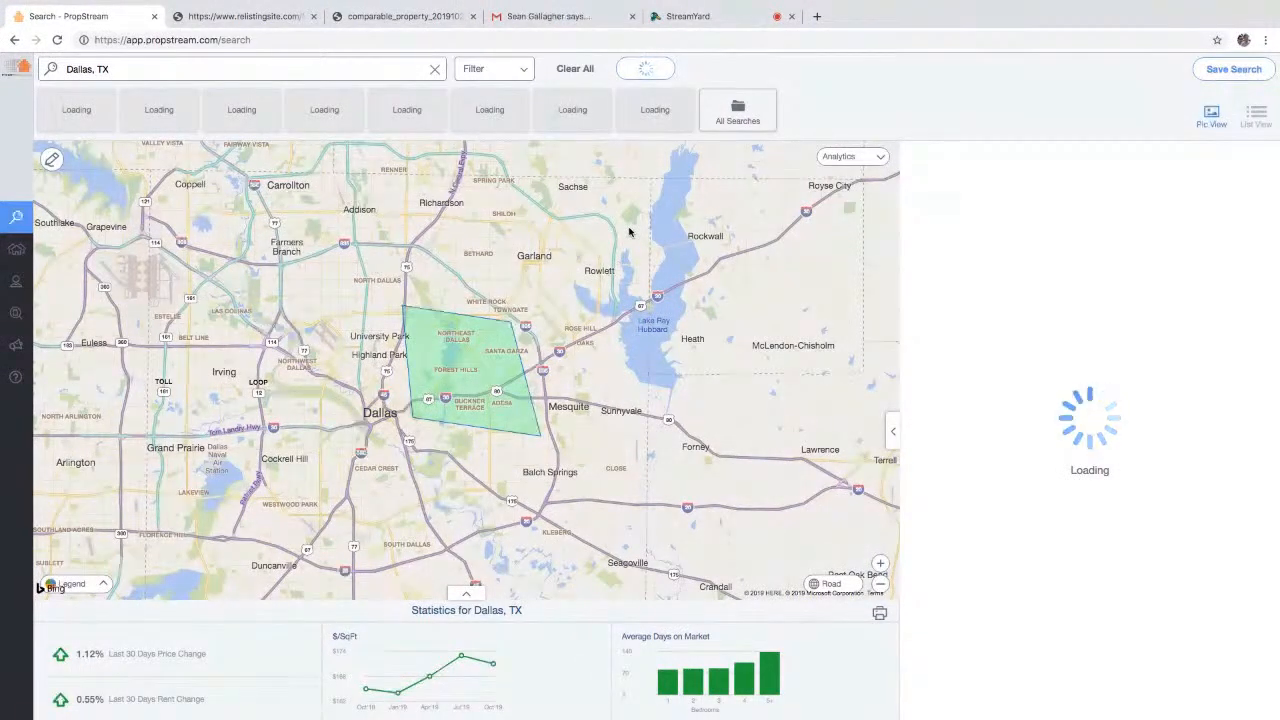
- Change the MLS listing date to 05/01/19 or later, leaving 996 properties
left_click(485, 74)
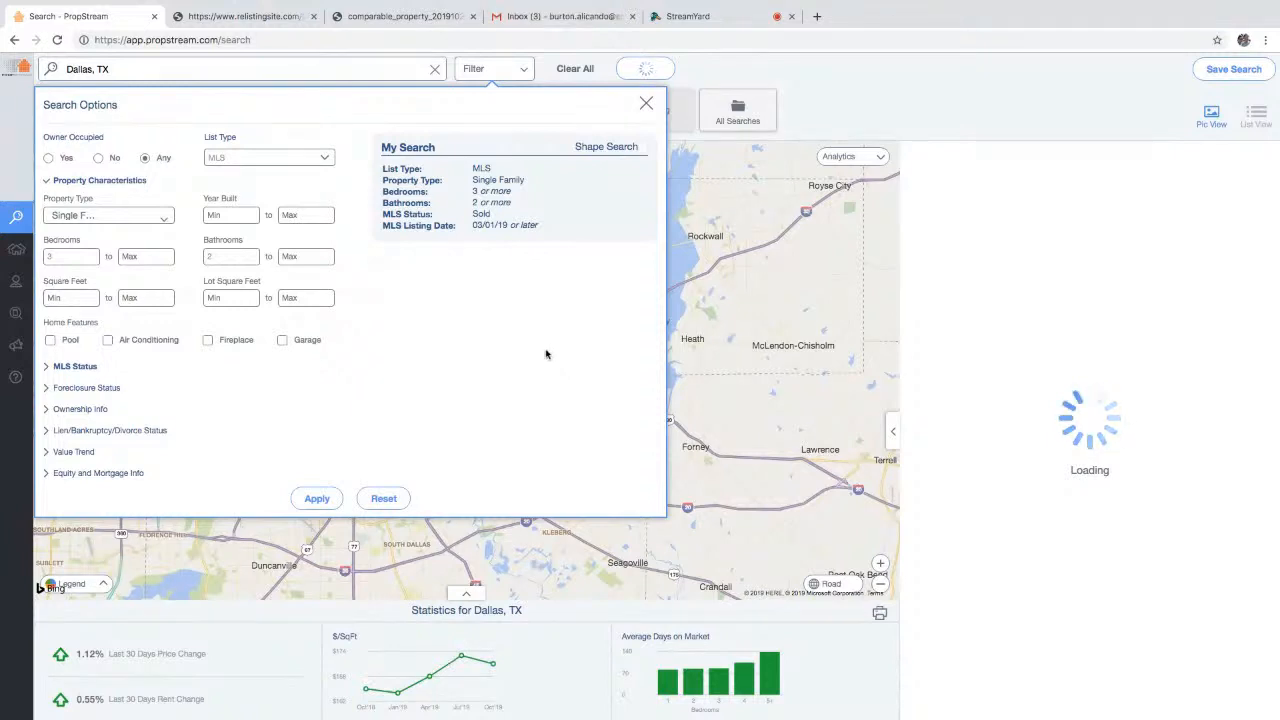
left_click(328, 498)
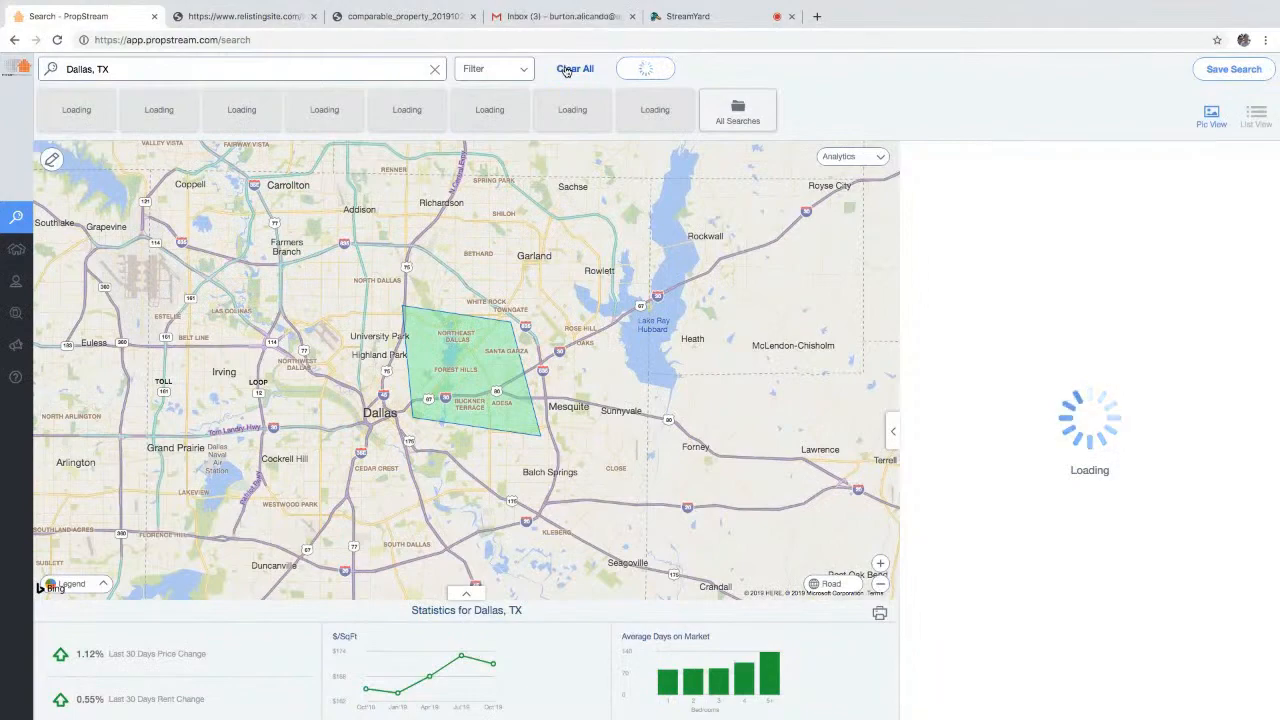
left_click(566, 70)
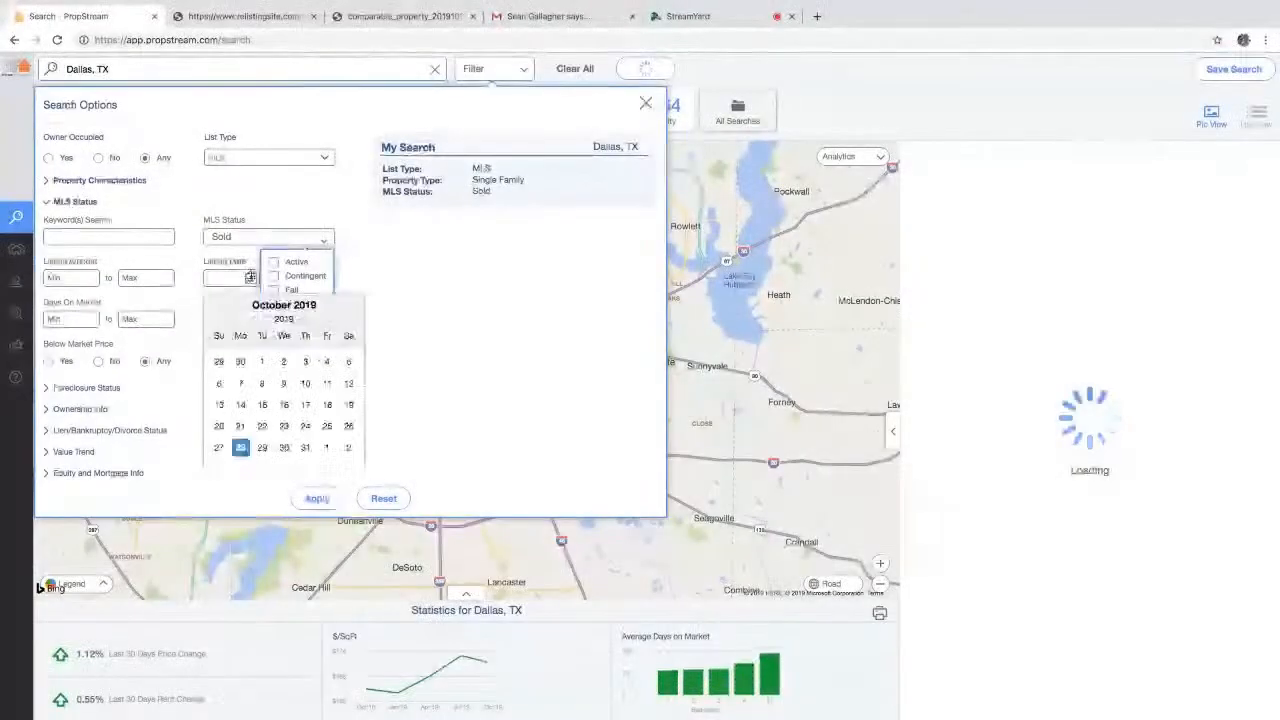
left_click(215, 309)
left_click(215, 309)
left_click(215, 309)
left_click(215, 309)
left_click(215, 309)
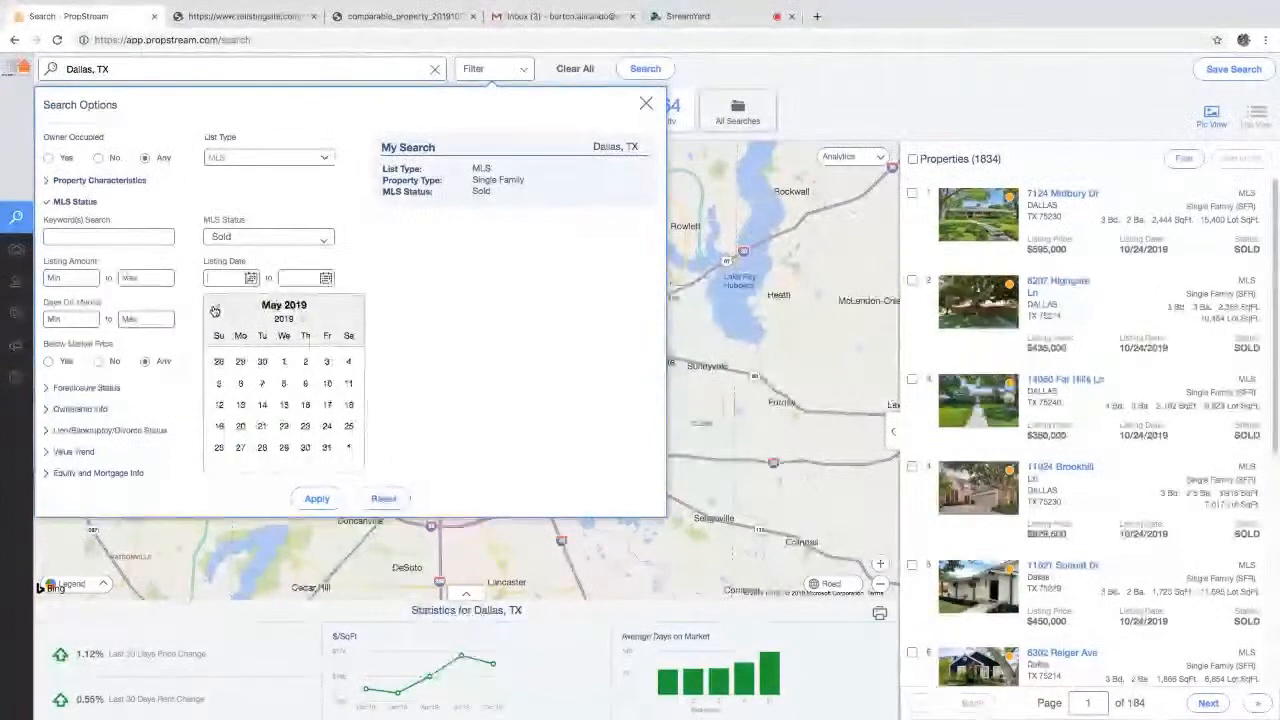
left_click(283, 362)
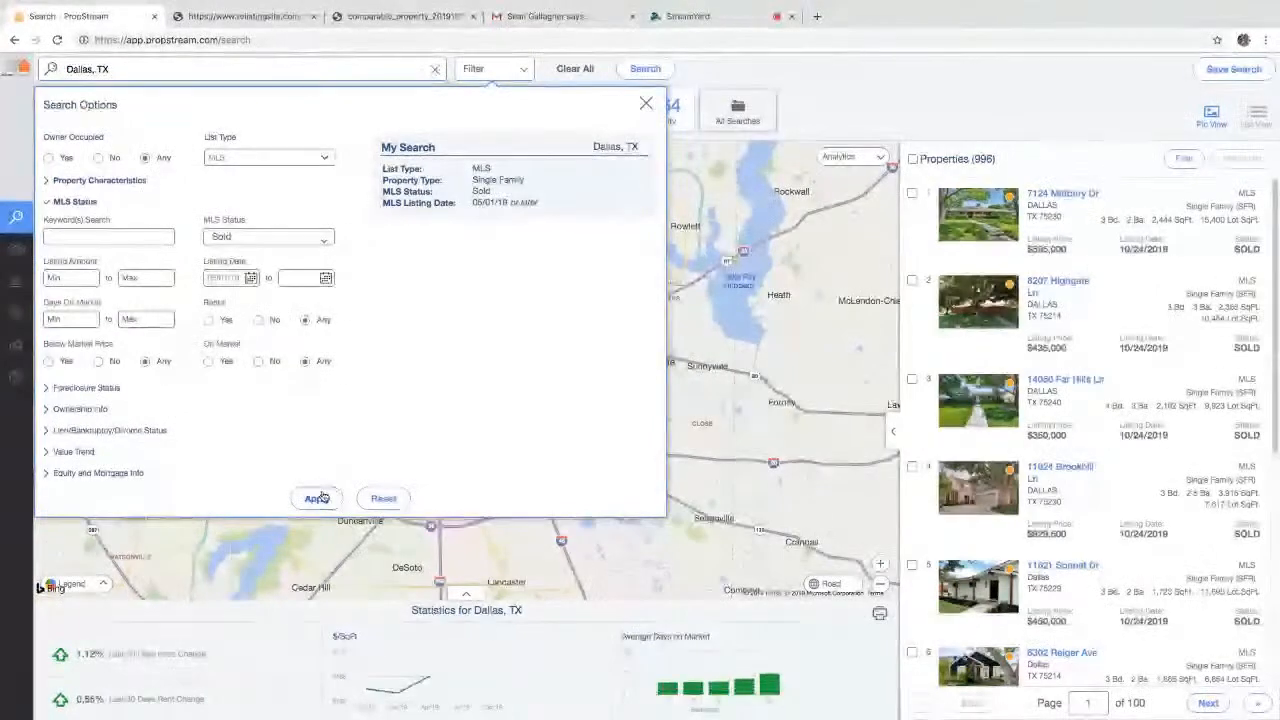
left_click(317, 498)
- Open the first sold property's record and review its $432,600 last sale details
left_click(1052, 195)
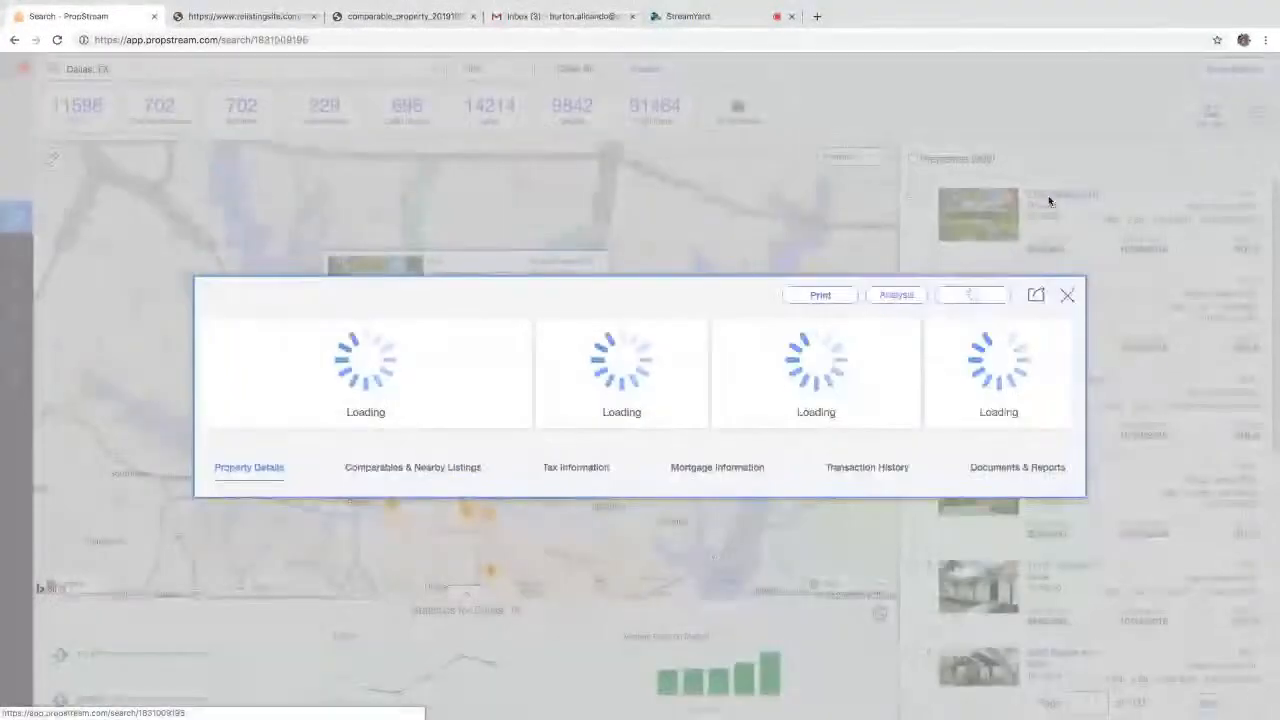
left_click_drag(680, 154, 637, 157)
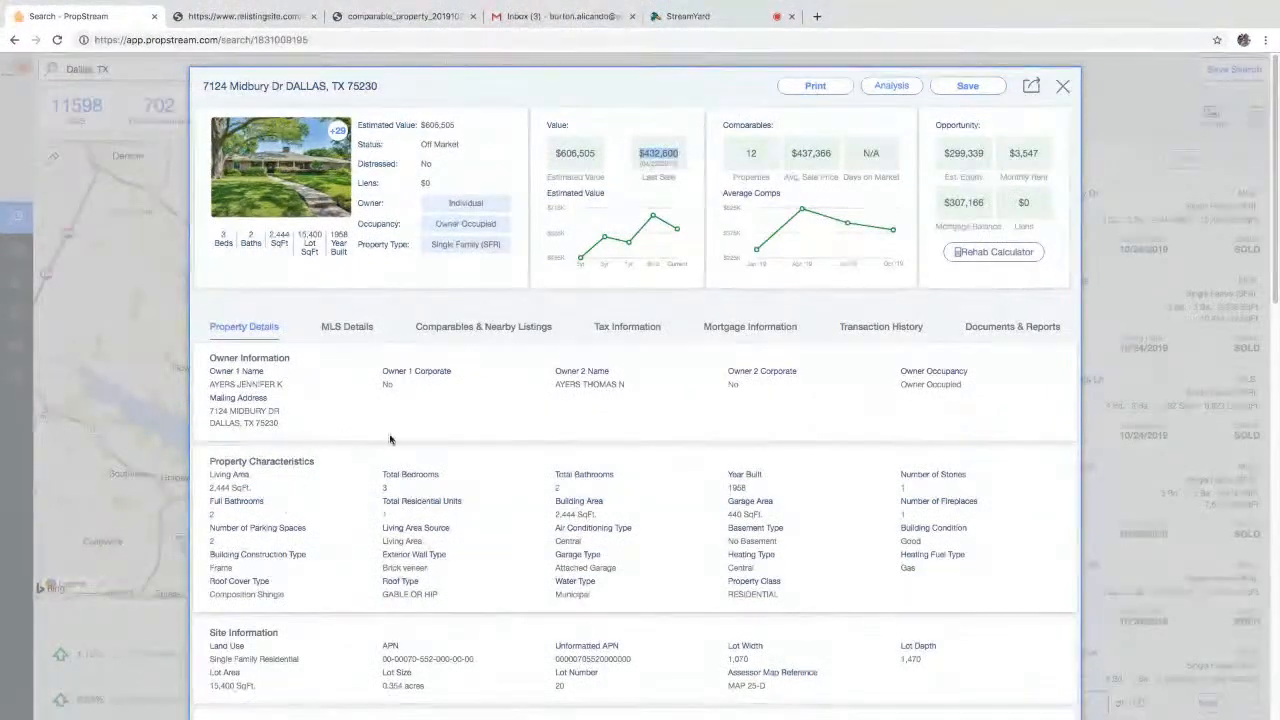
scroll(341, 537, "down", 15)
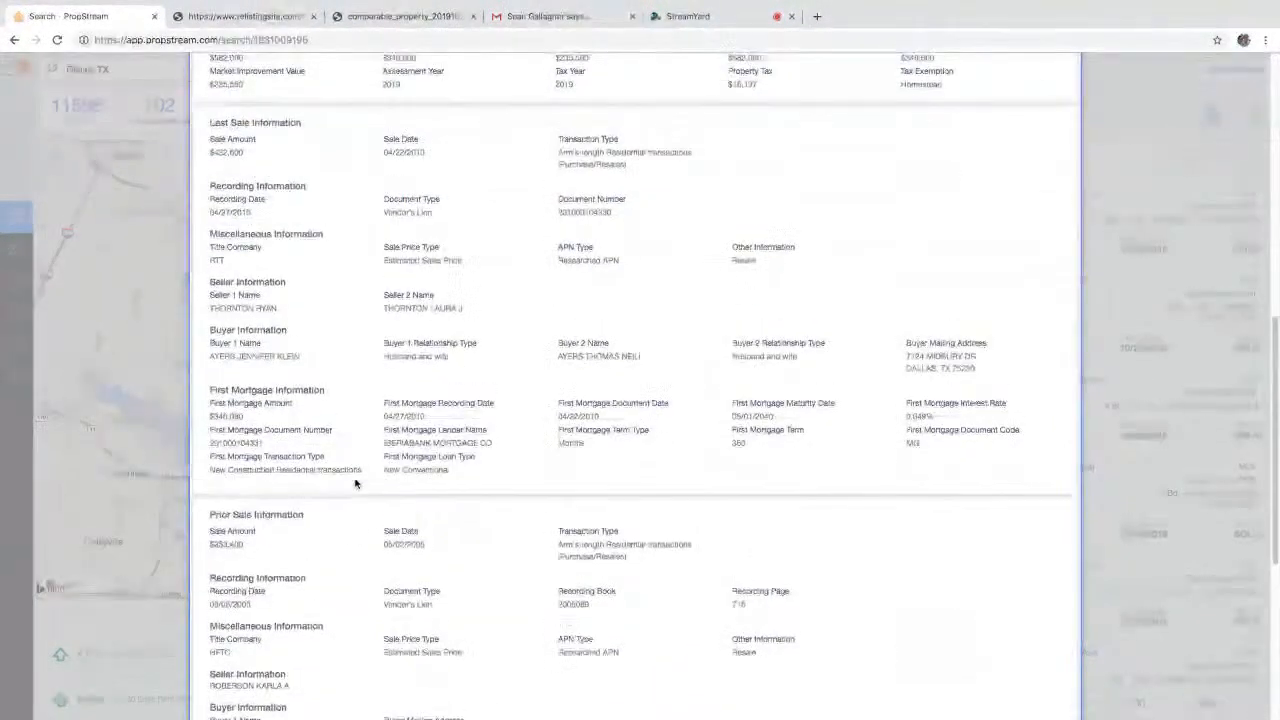
left_click_drag(443, 263, 385, 264)
scroll(443, 262, "up", 10)
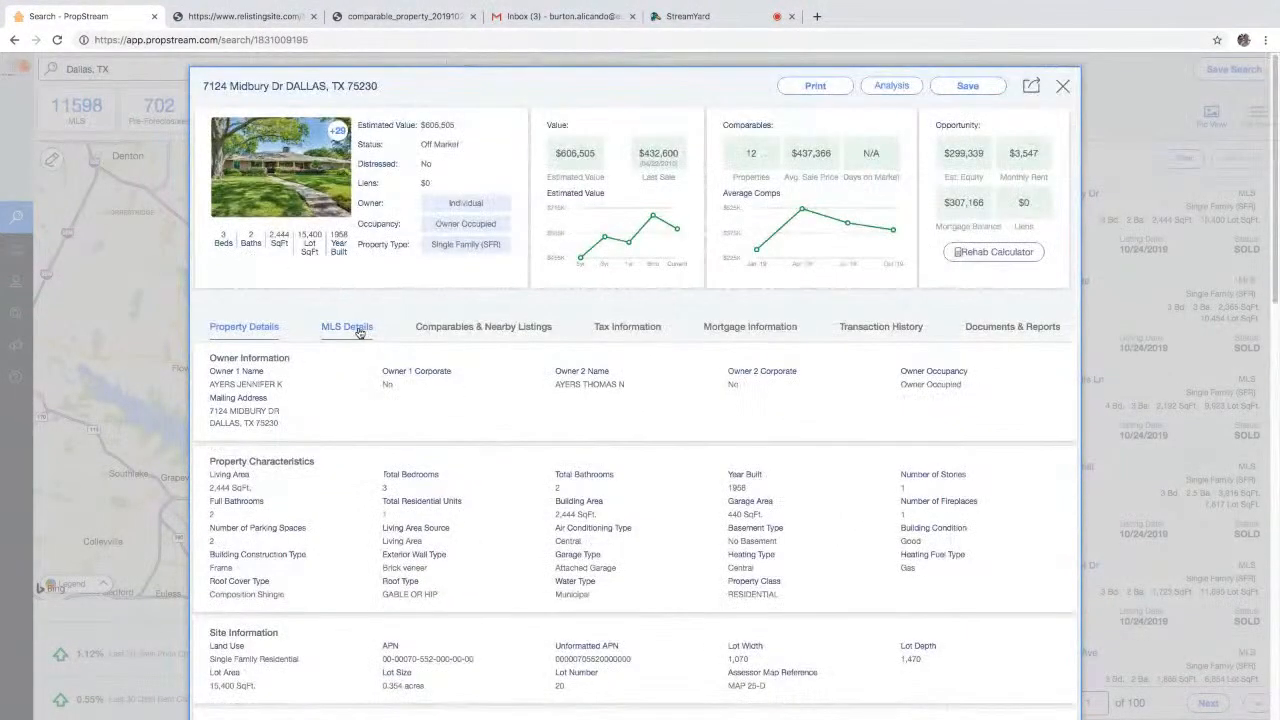
- Compare the MLS listing details and transaction history, including the $595,000 sale
left_click(352, 330)
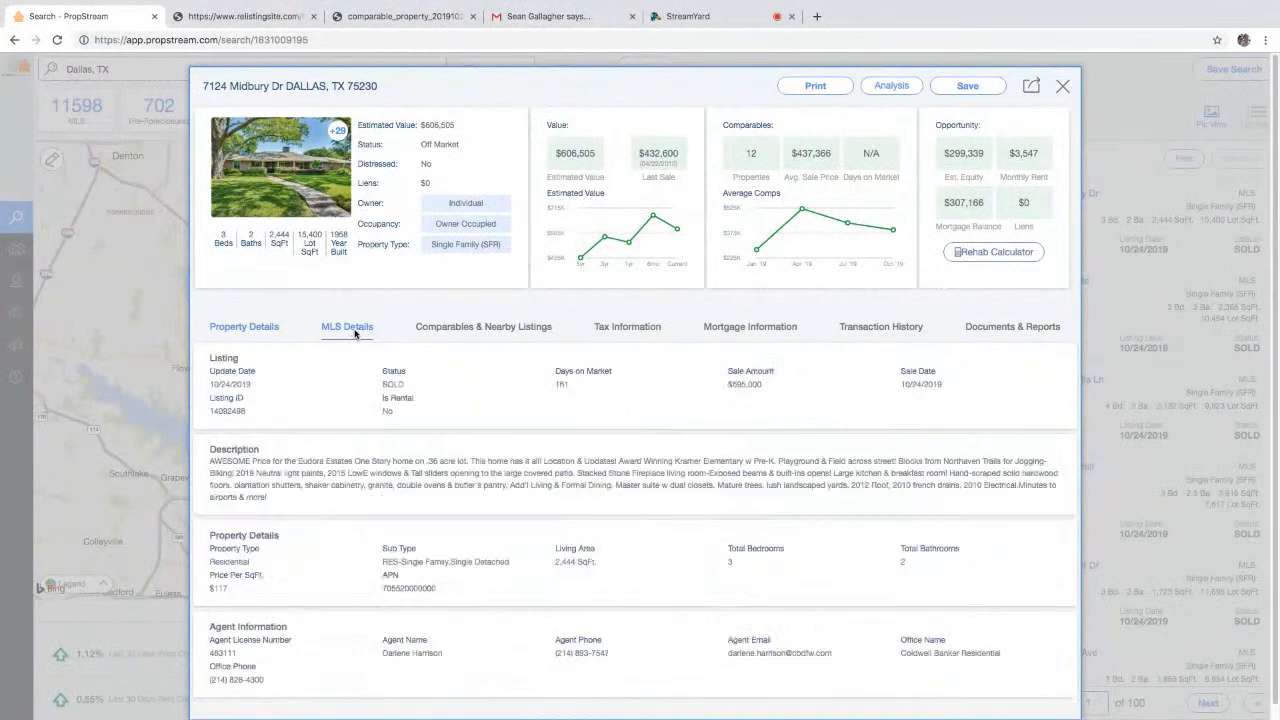
left_click_drag(222, 387, 210, 386)
left_click(866, 328)
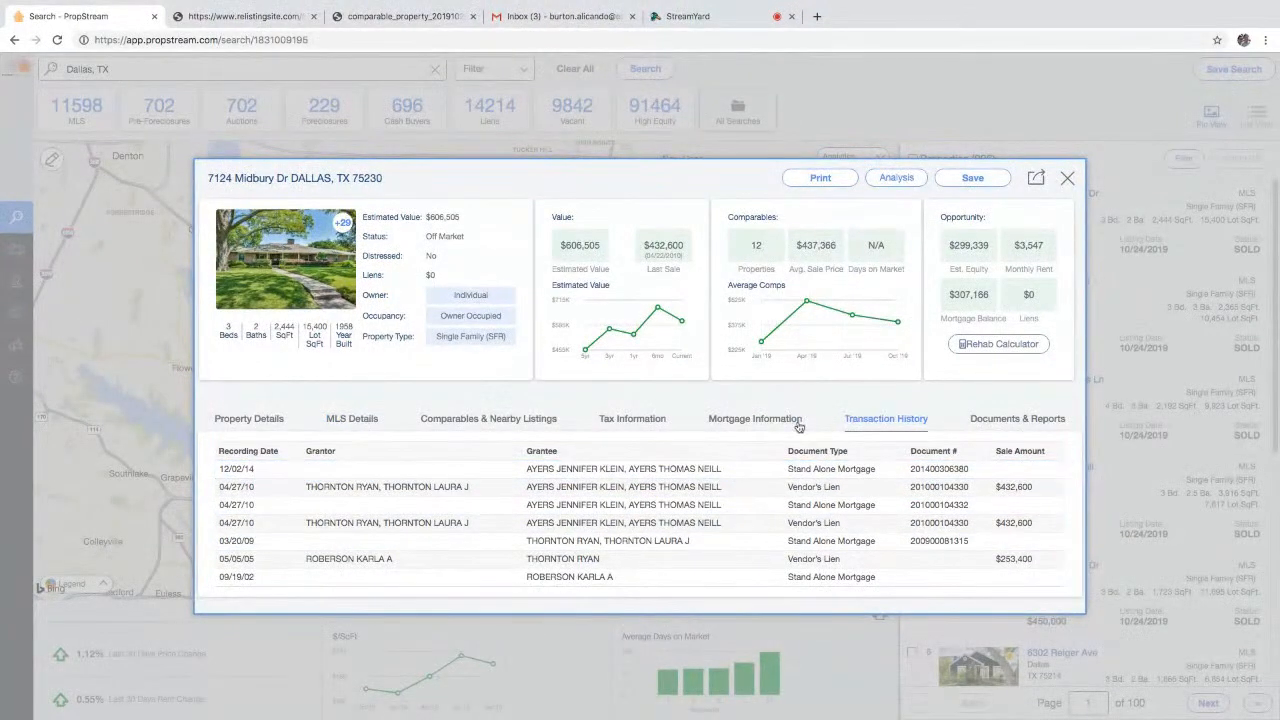
left_click(352, 420)
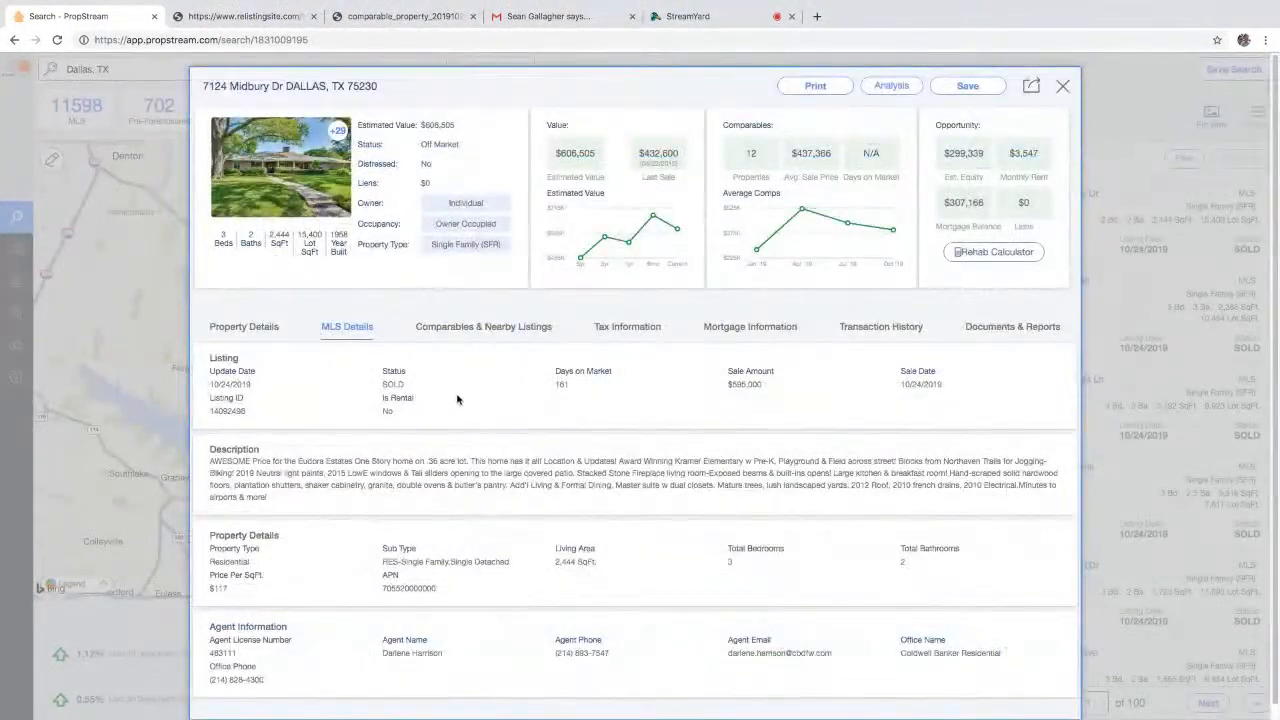
double_click(242, 384)
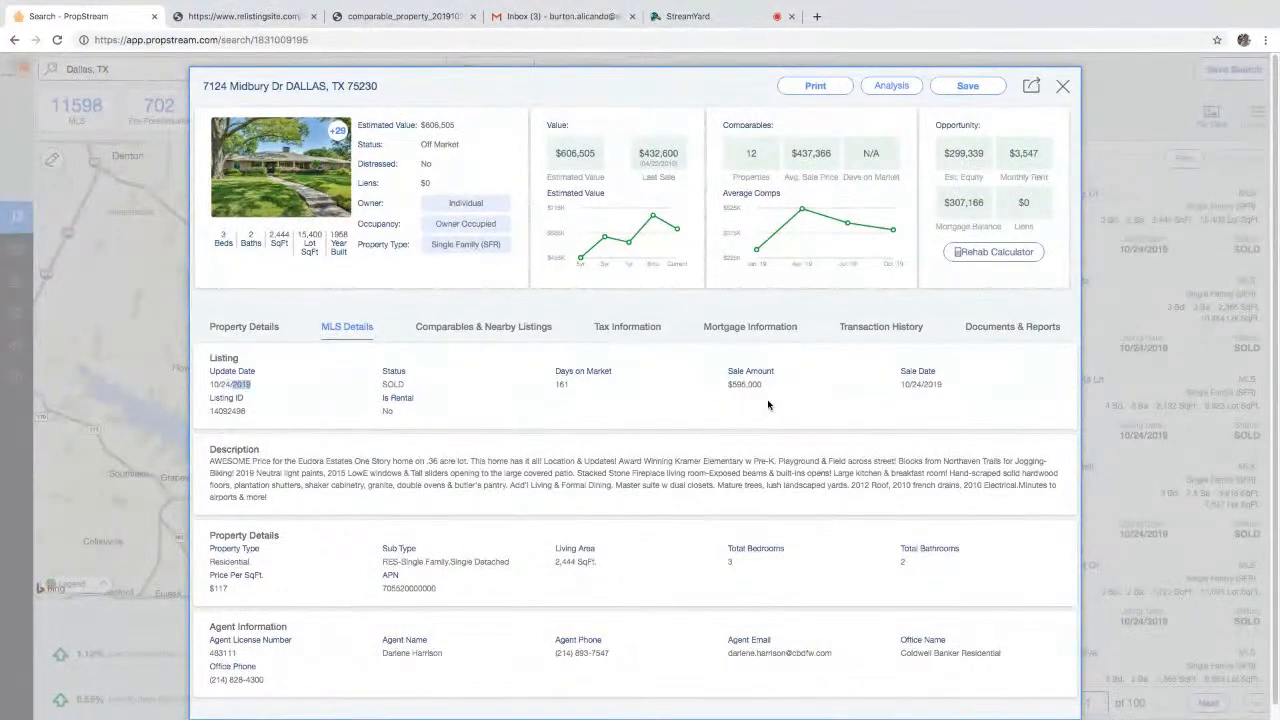
left_click_drag(769, 389, 725, 386)
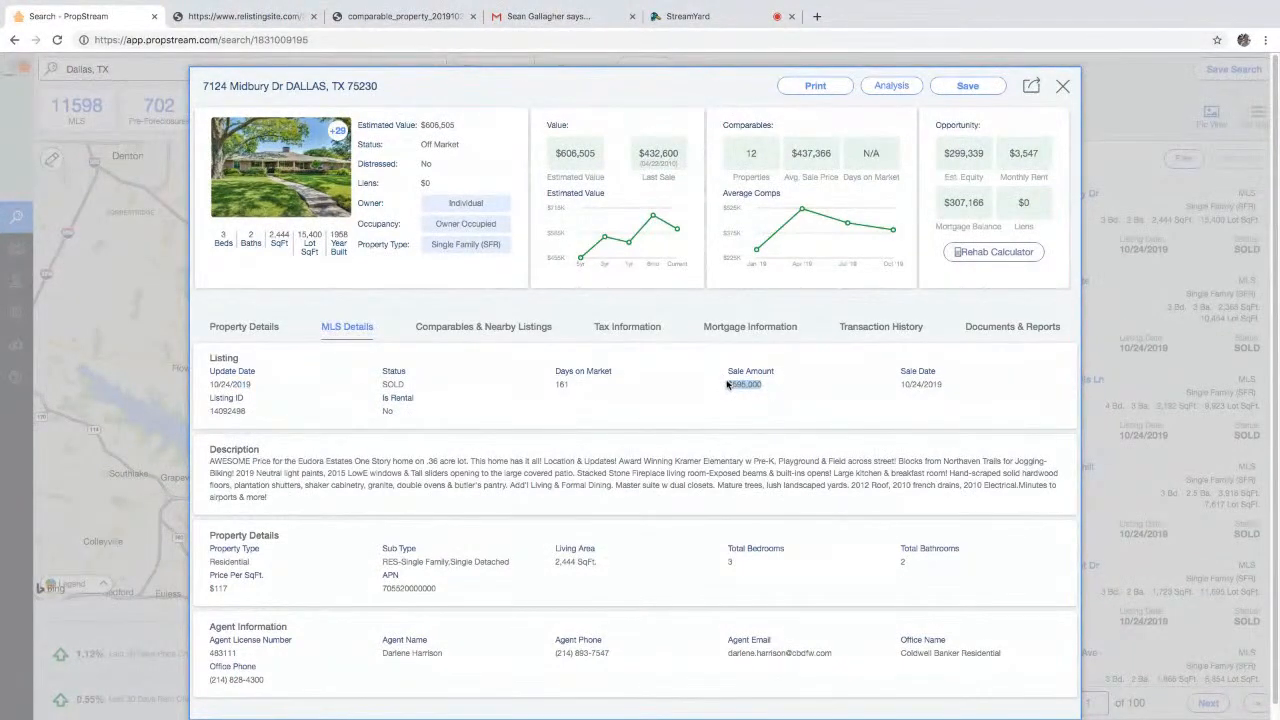
left_click(557, 383)
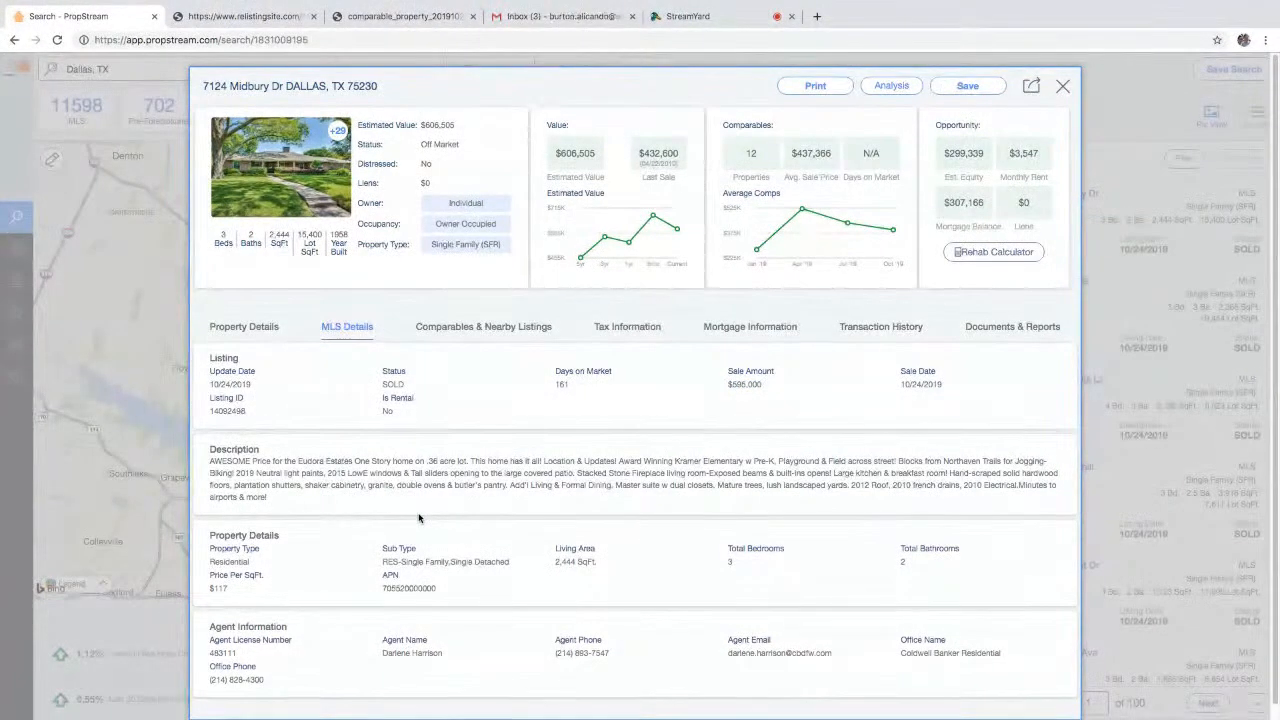
left_click_drag(210, 384, 230, 380)
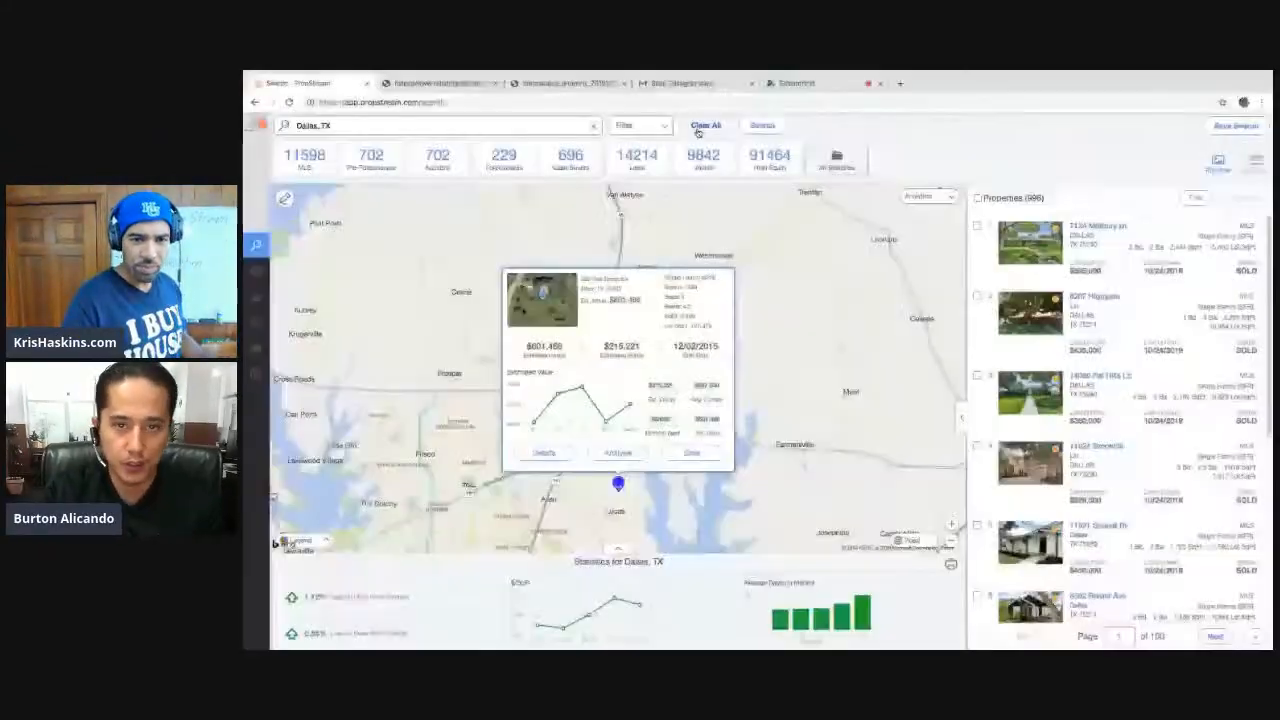
- Clear the Dallas search and pick Downey, CA, then clear that city search
left_click(699, 128)
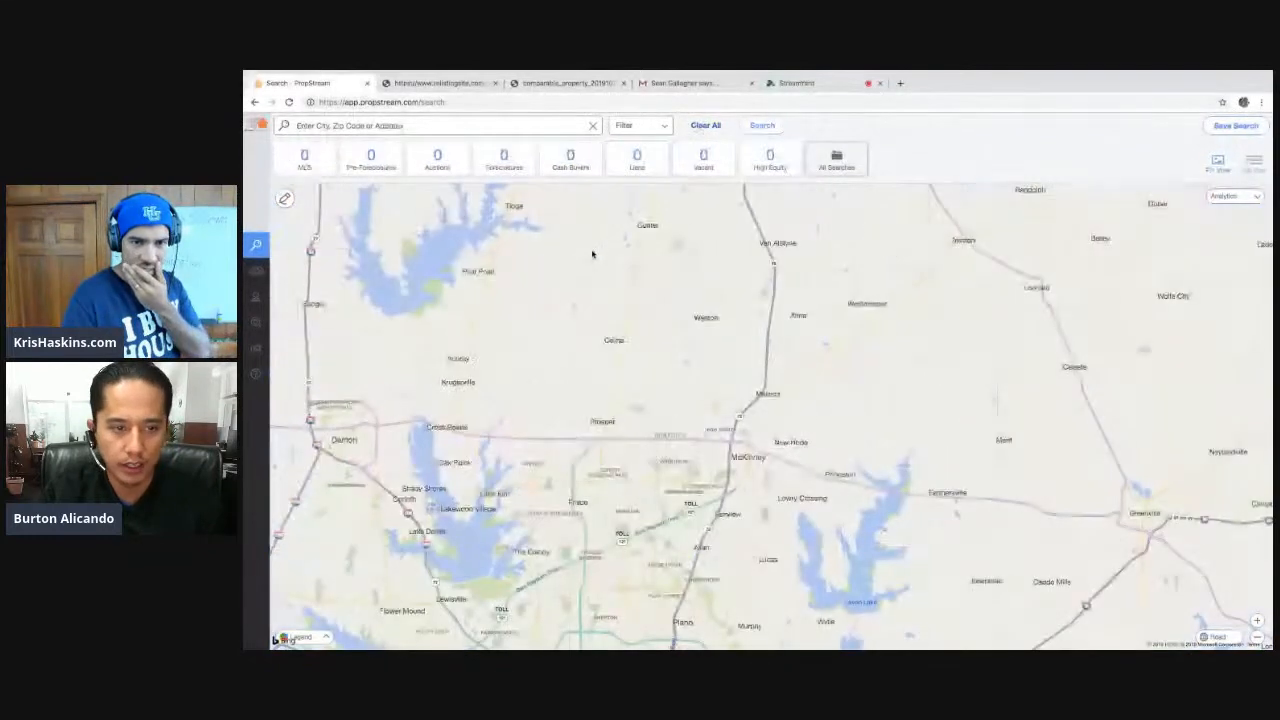
left_click(438, 126)
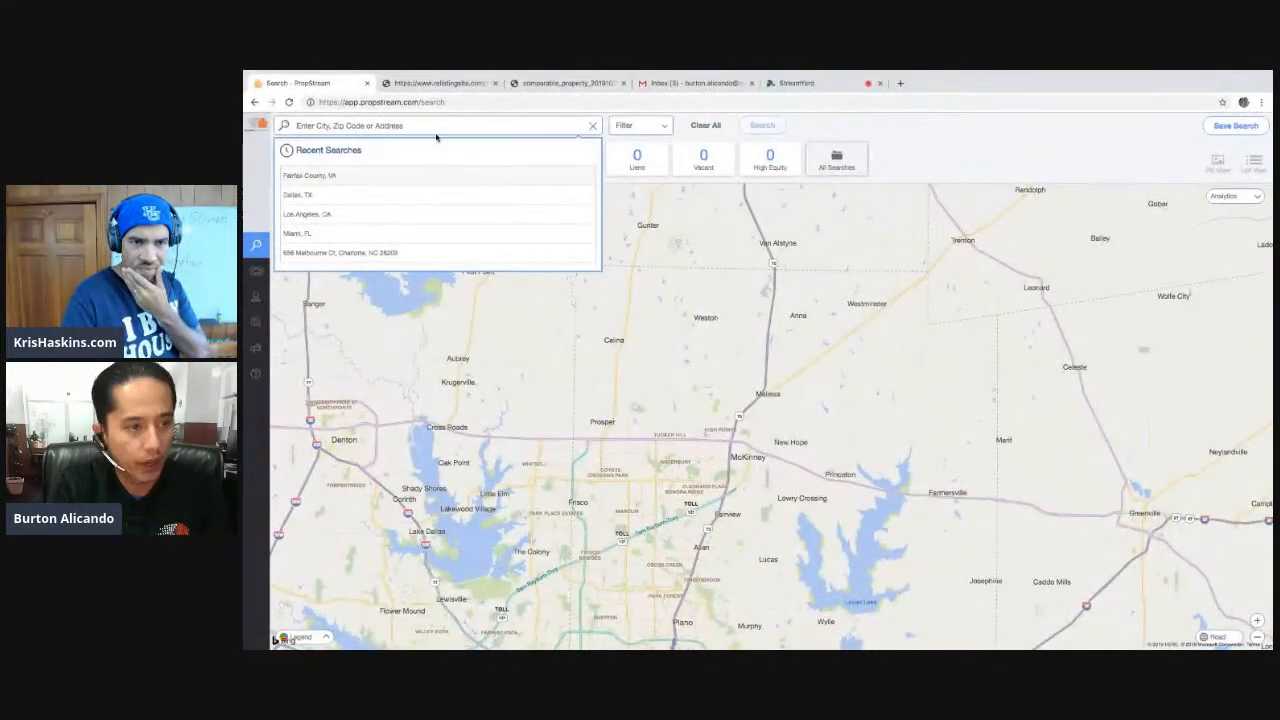
type("downey")
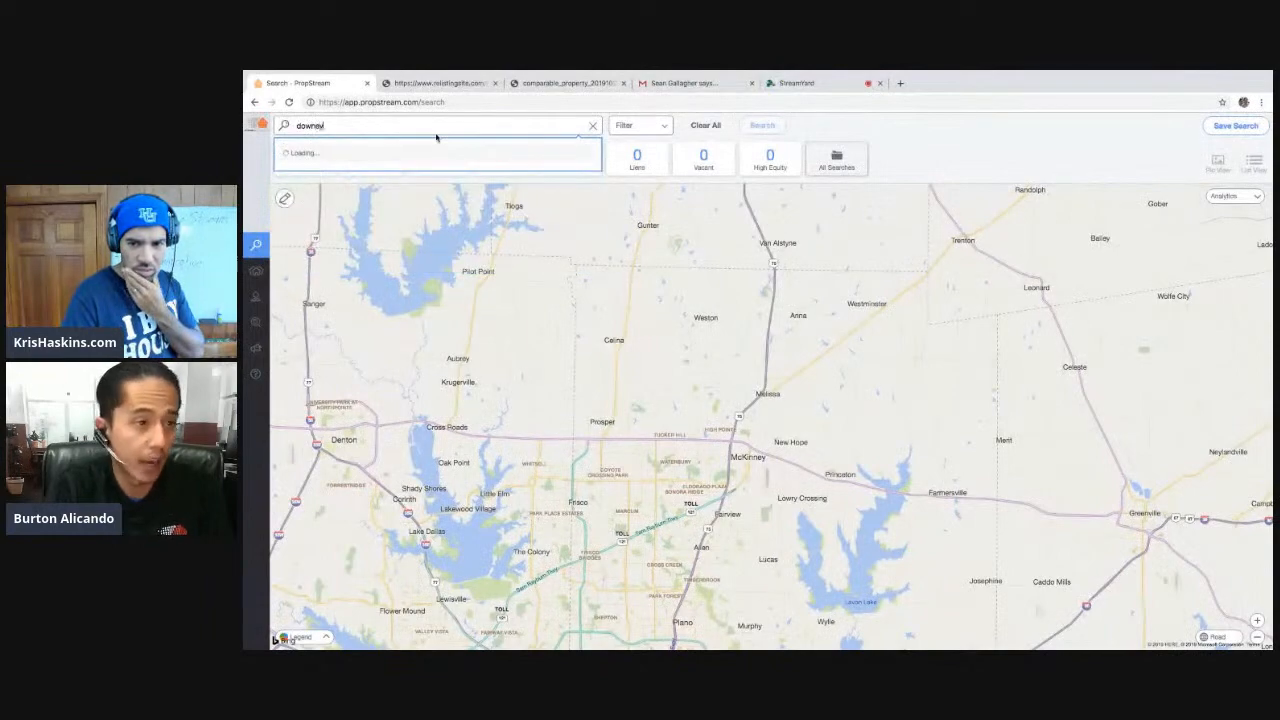
left_click(406, 174)
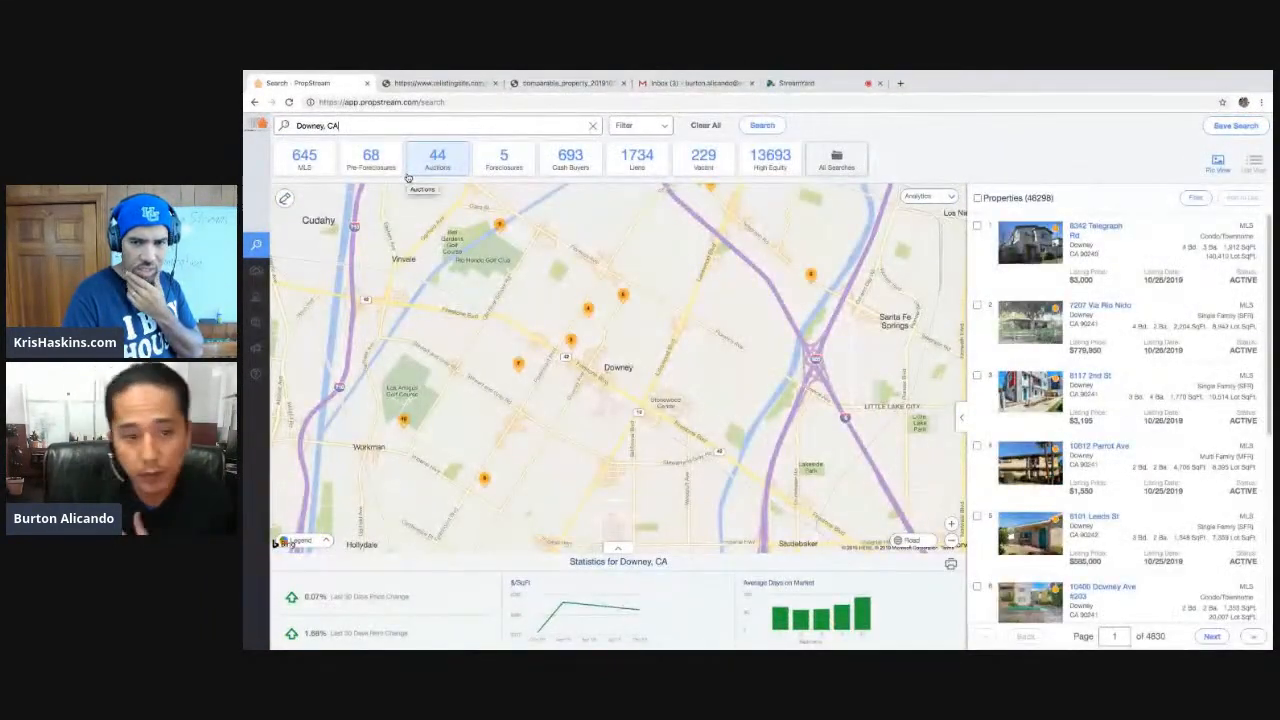
left_click(593, 126)
- Load the Downey house address from Recent Searches, then open the PropStream help page
left_click(538, 125)
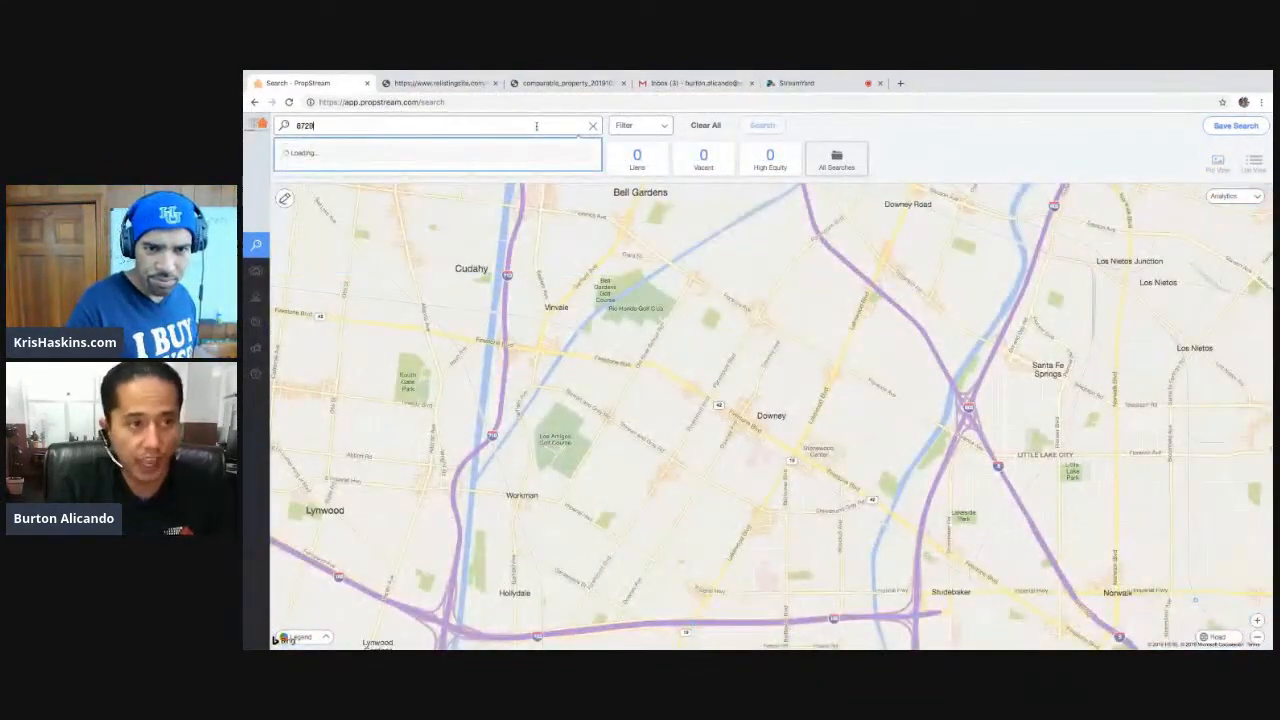
type("t")
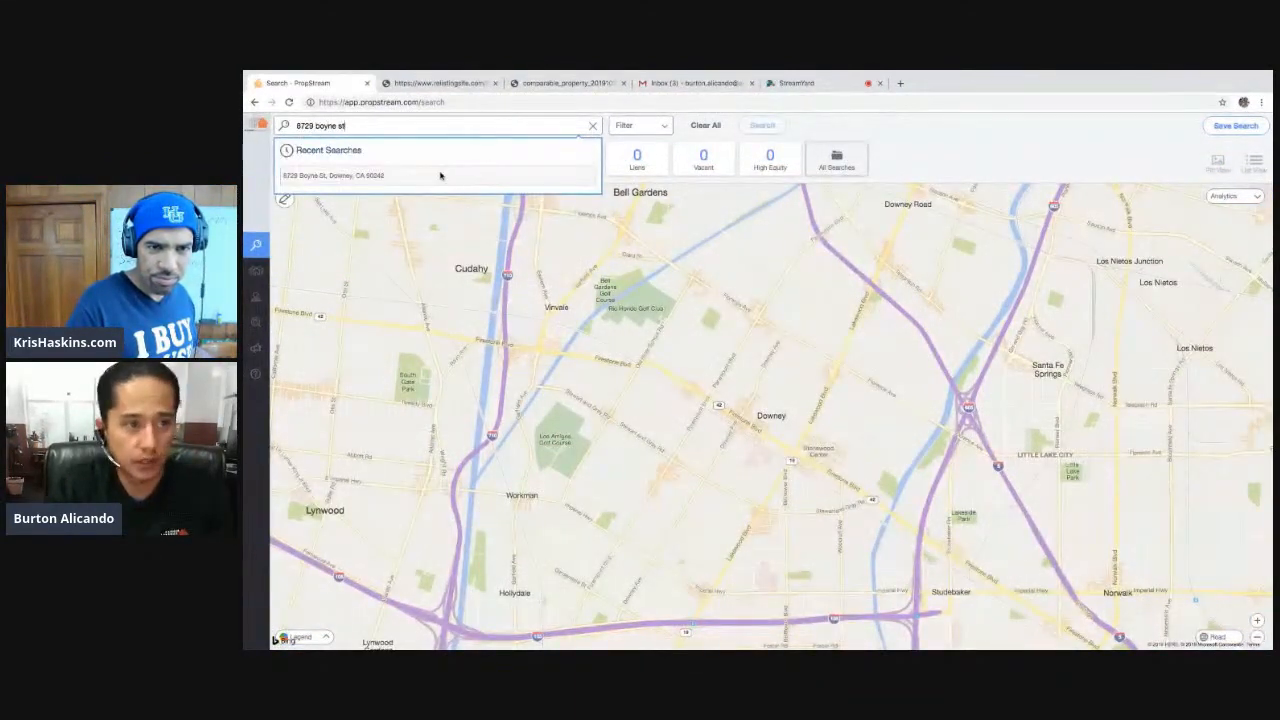
left_click(449, 177)
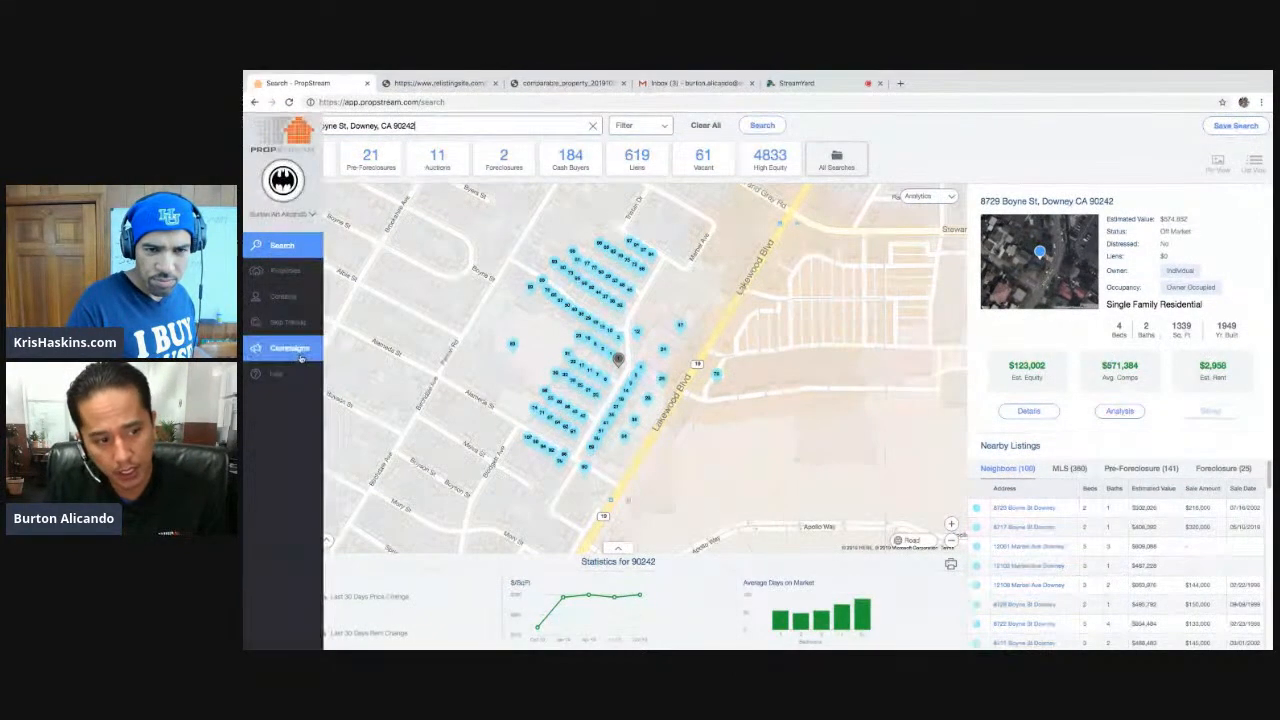
left_click(288, 371)
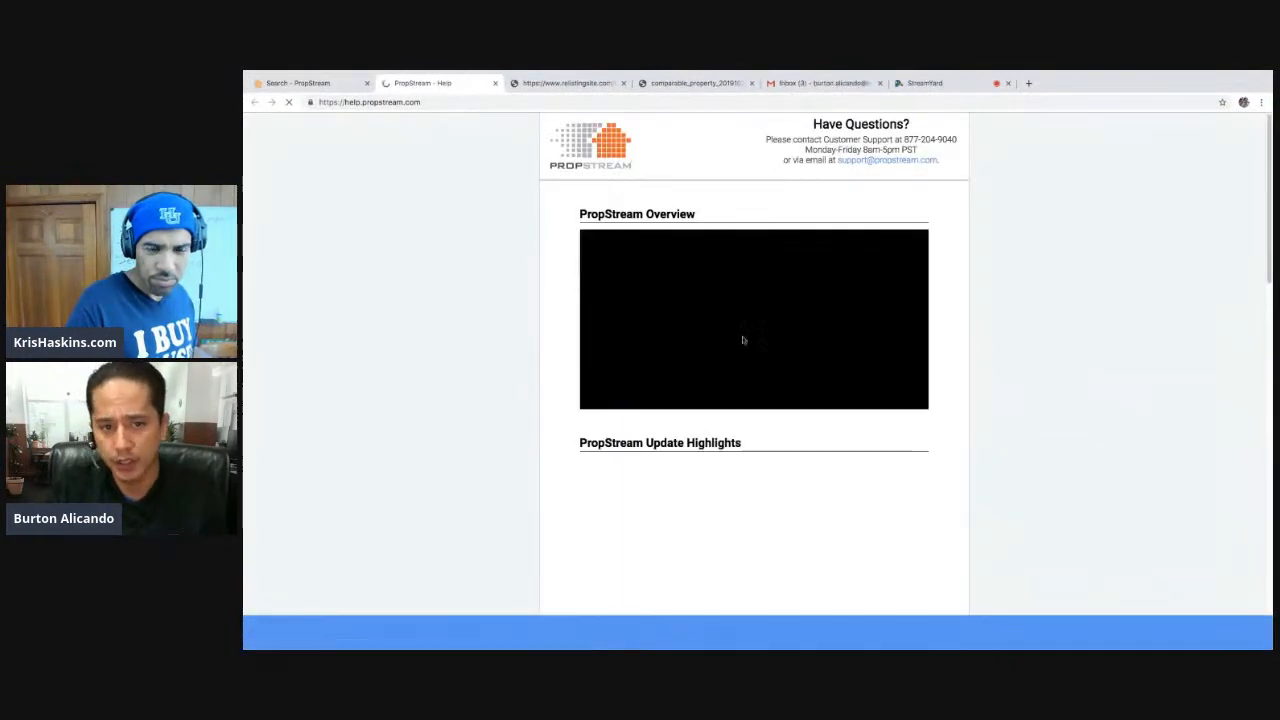
- Check the support phone number on the Help page, then return to the Downey search
left_click_drag(957, 139, 904, 139)
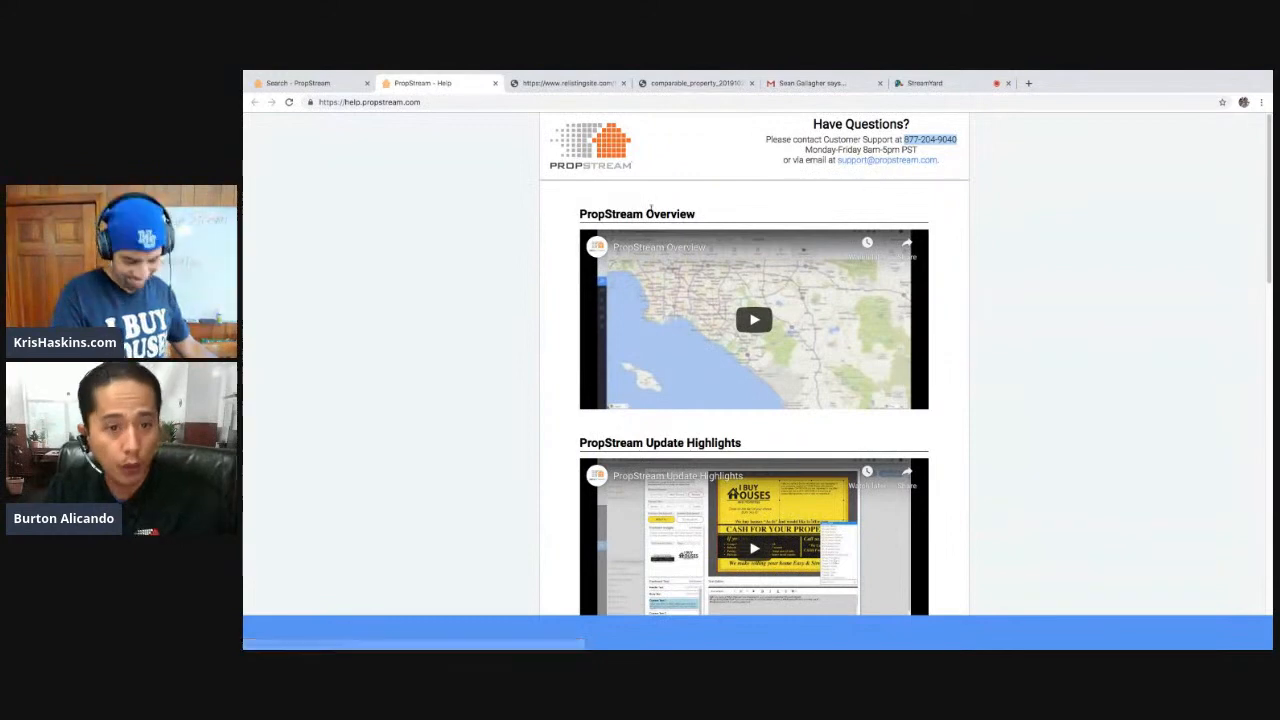
left_click(300, 83)
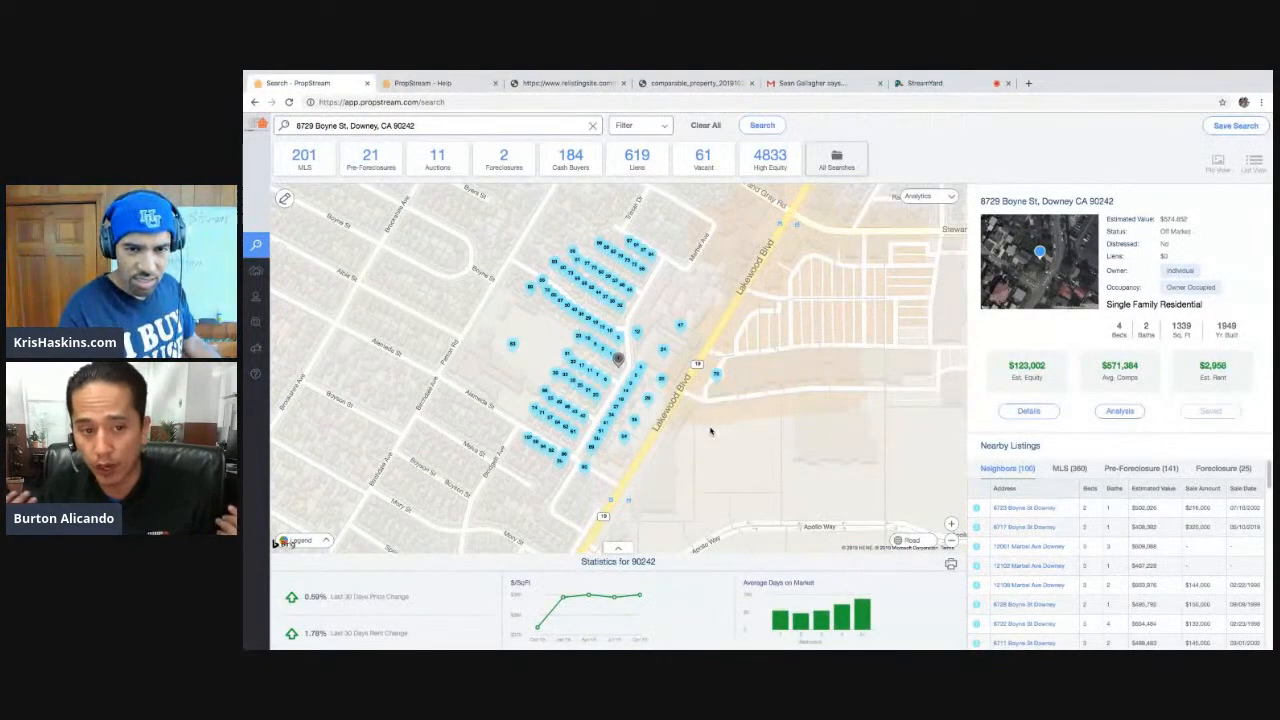
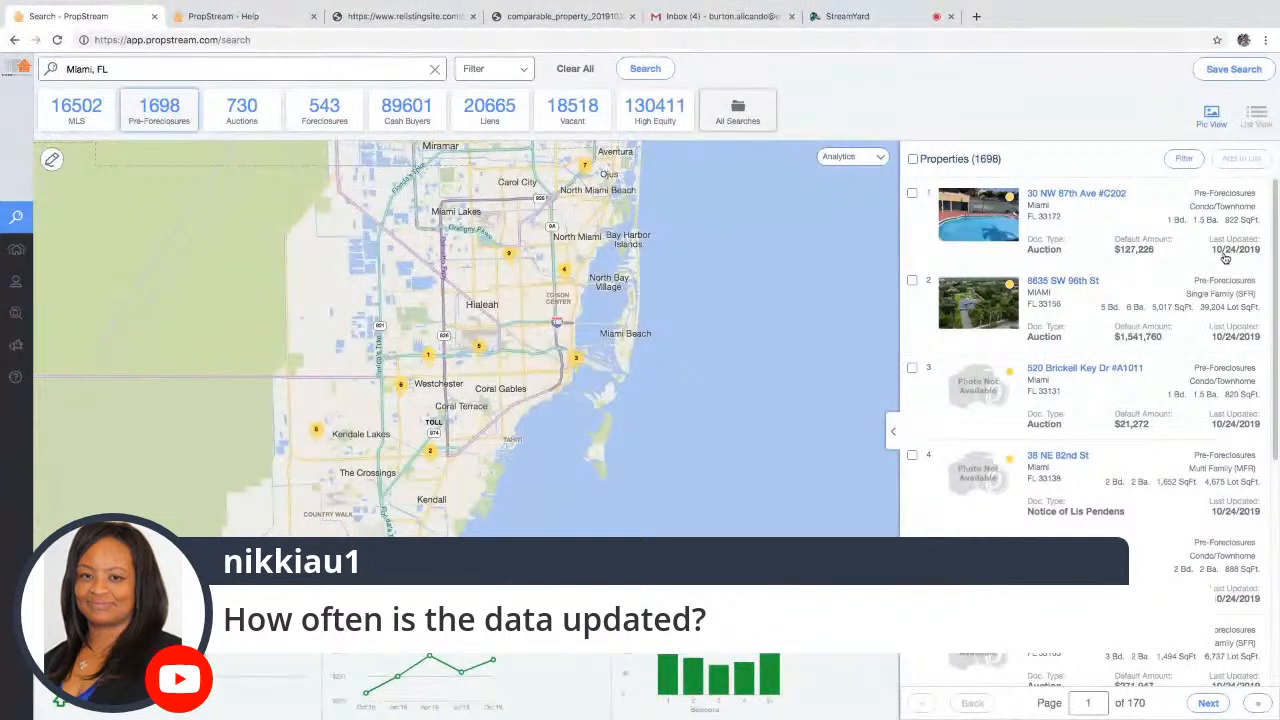
- Page through the Miami pre-foreclosure results to page 5, then show the 730 auction properties
scroll(1154, 409, "down", 4)
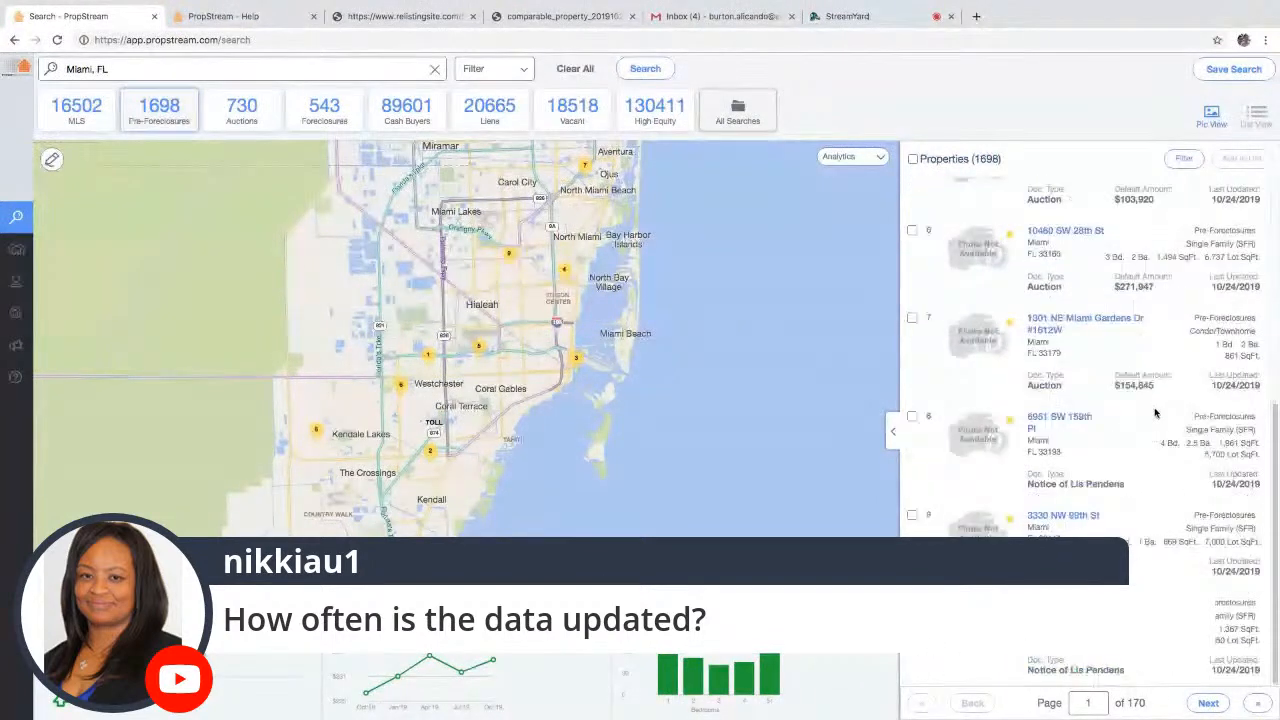
left_click(1226, 706)
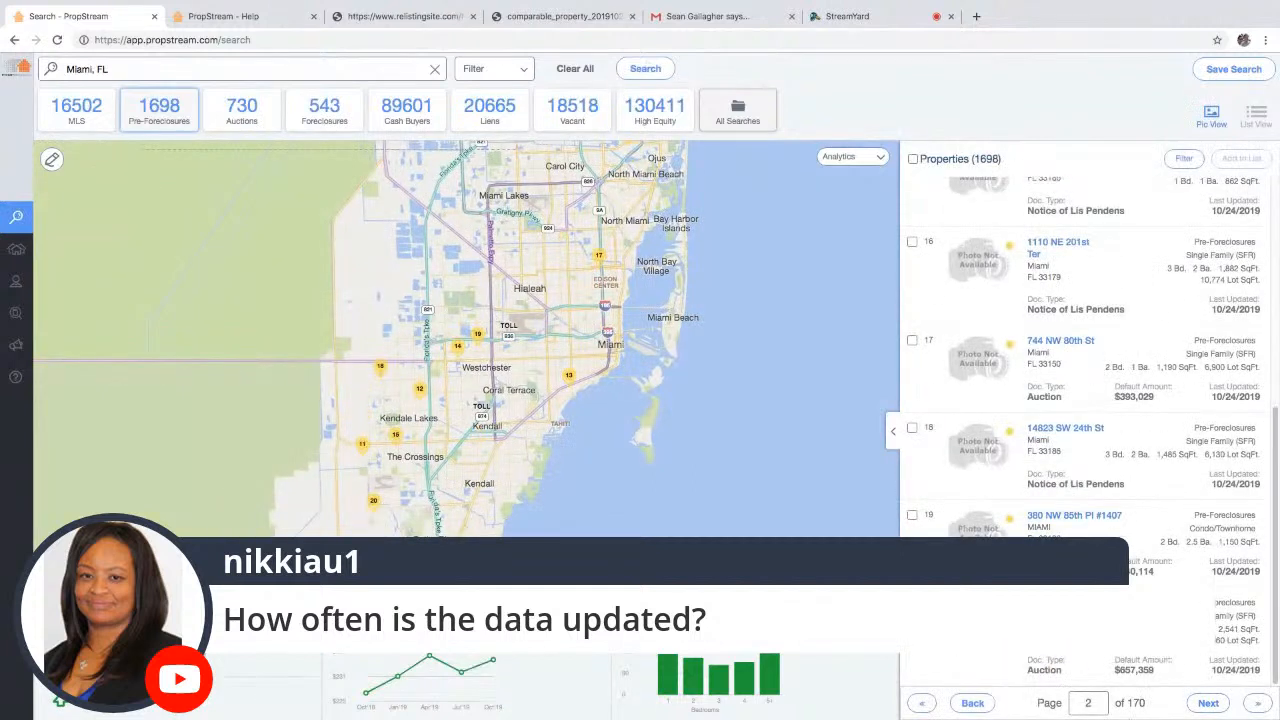
type("5")
key("Return")
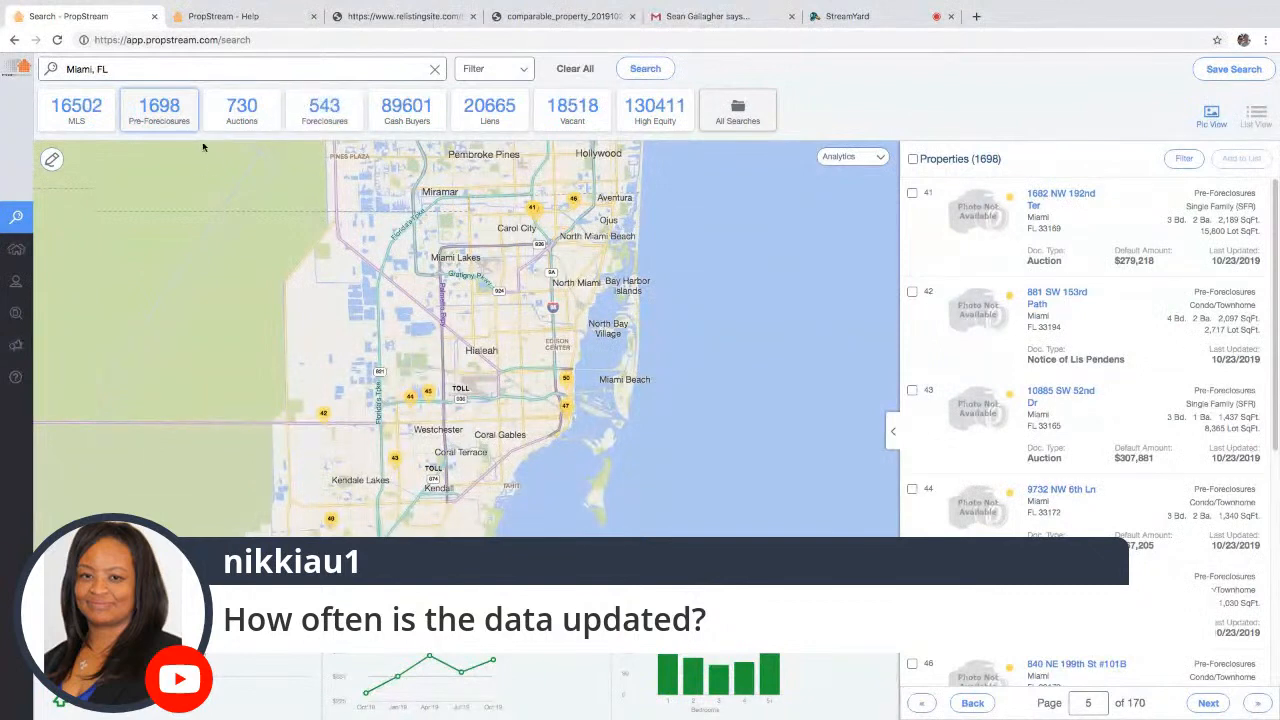
left_click(241, 110)
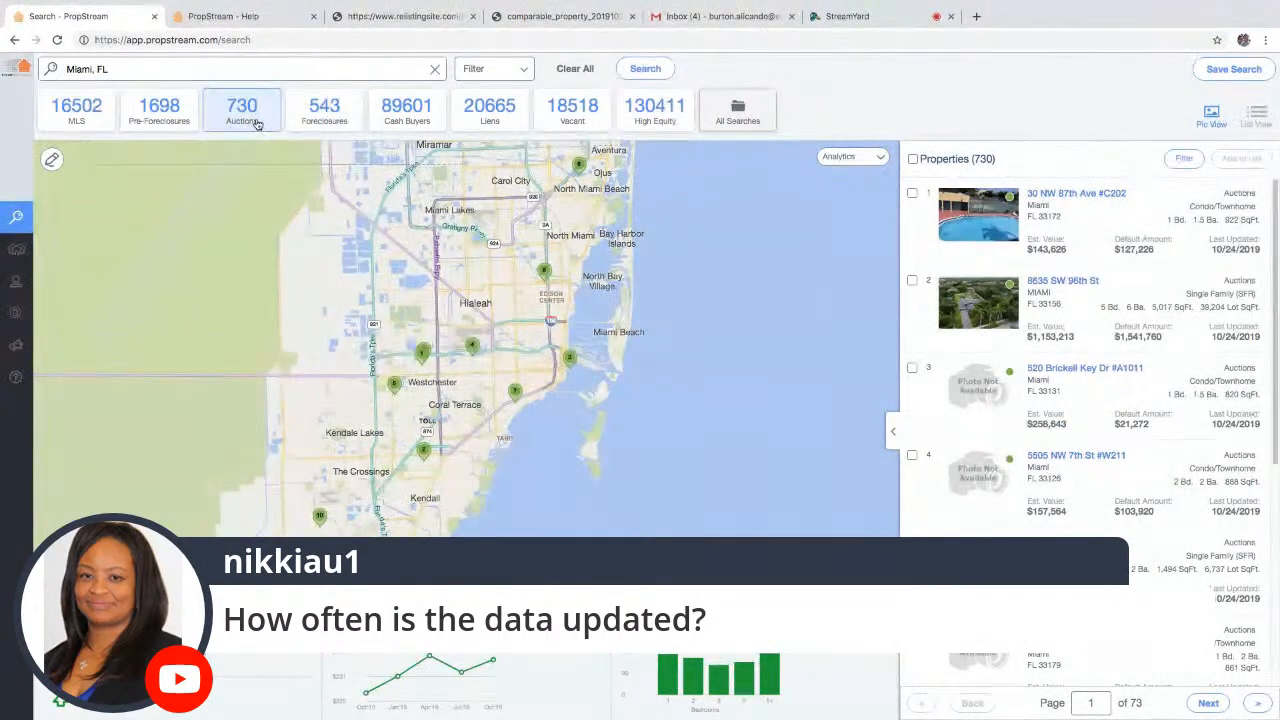
- Review the Miami pre-foreclosure, 543 foreclosure and 20,665 lien results, then switch to StreamYard
left_click(163, 118)
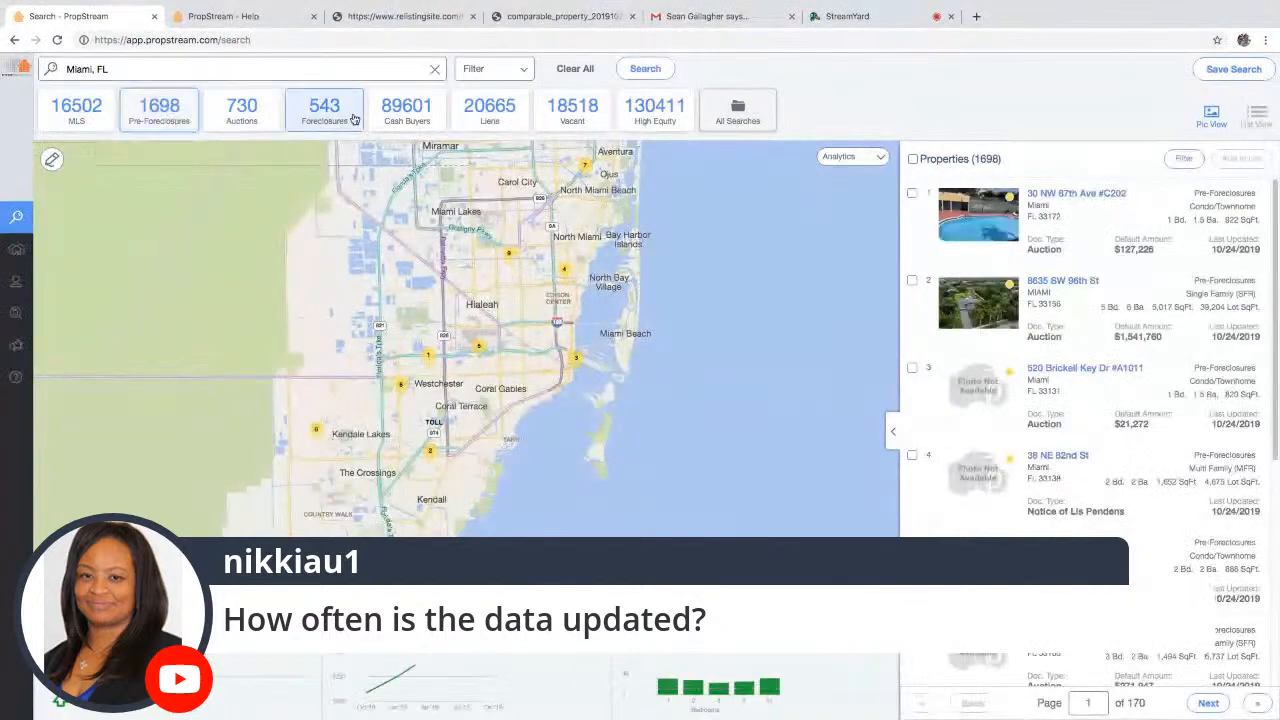
left_click(353, 119)
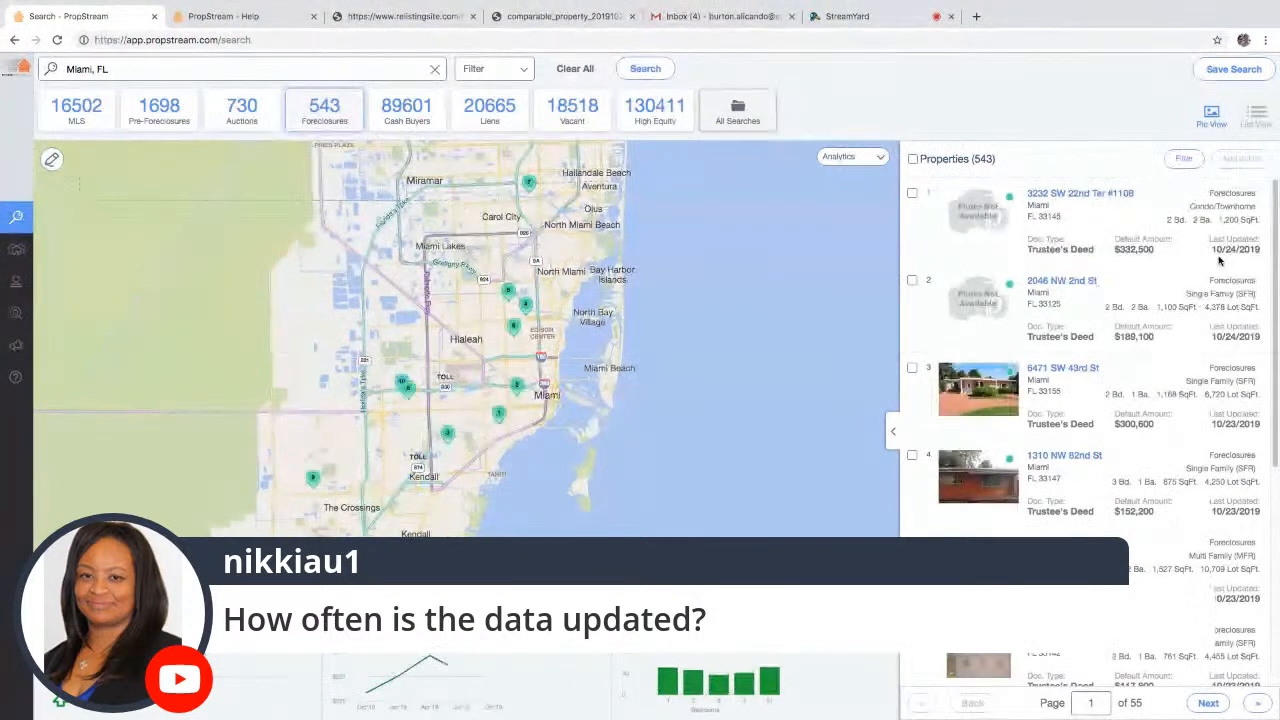
left_click(489, 110)
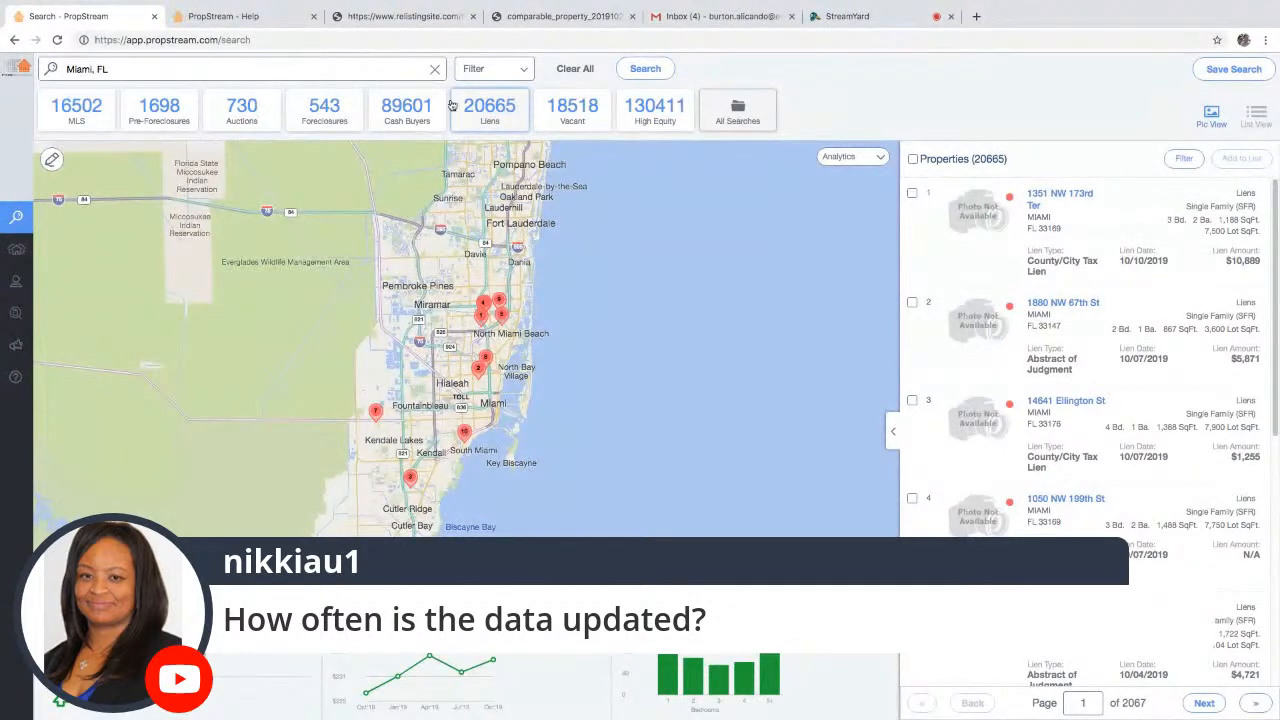
left_click(847, 16)
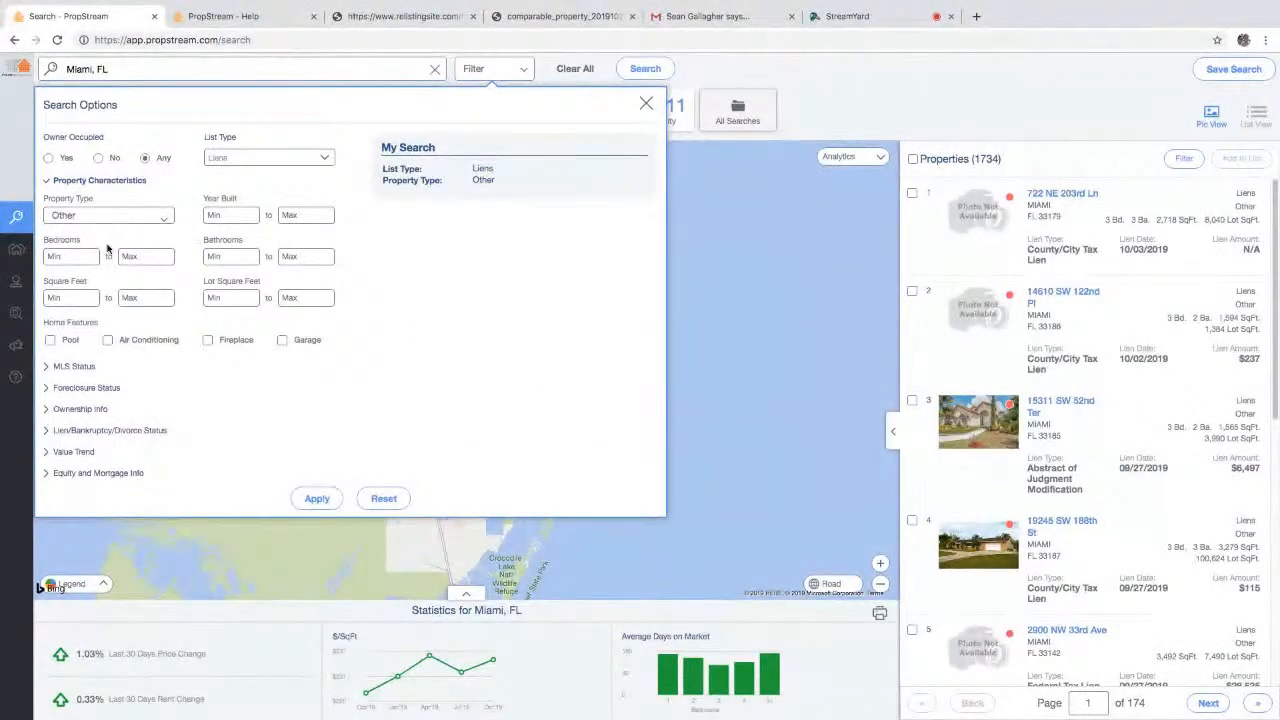
type("20000")
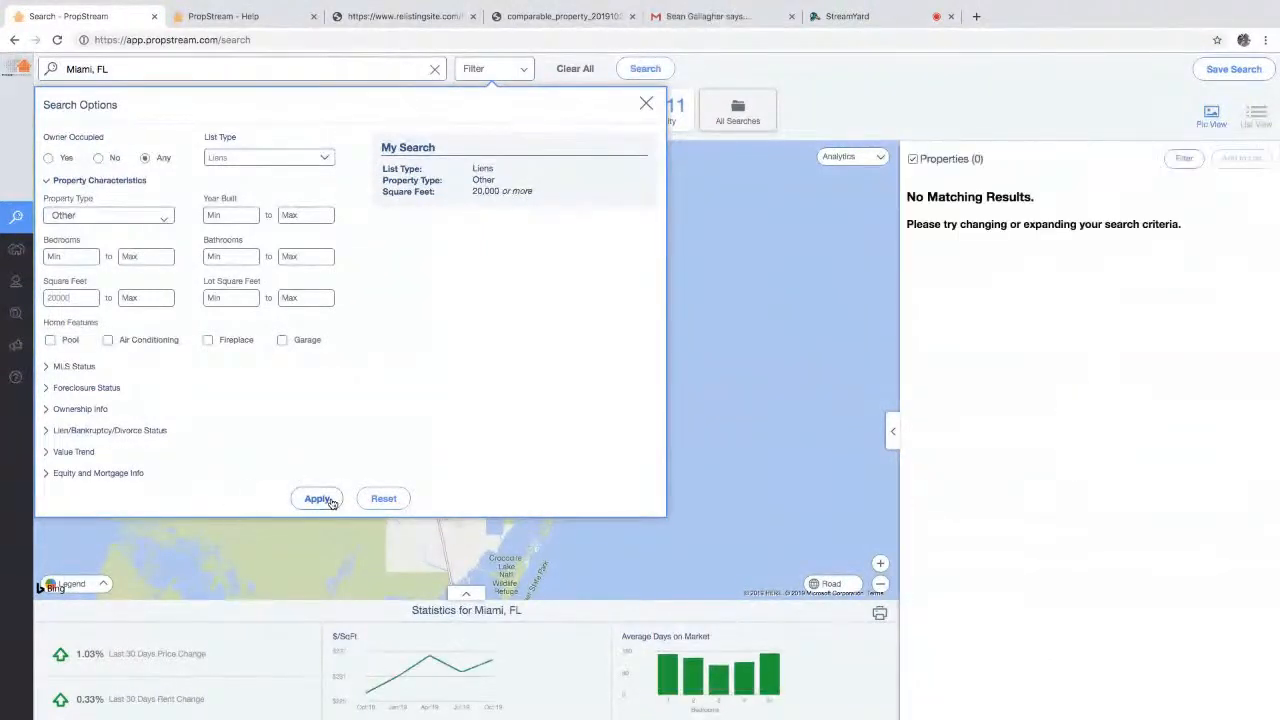
left_click(248, 153)
left_click(250, 116)
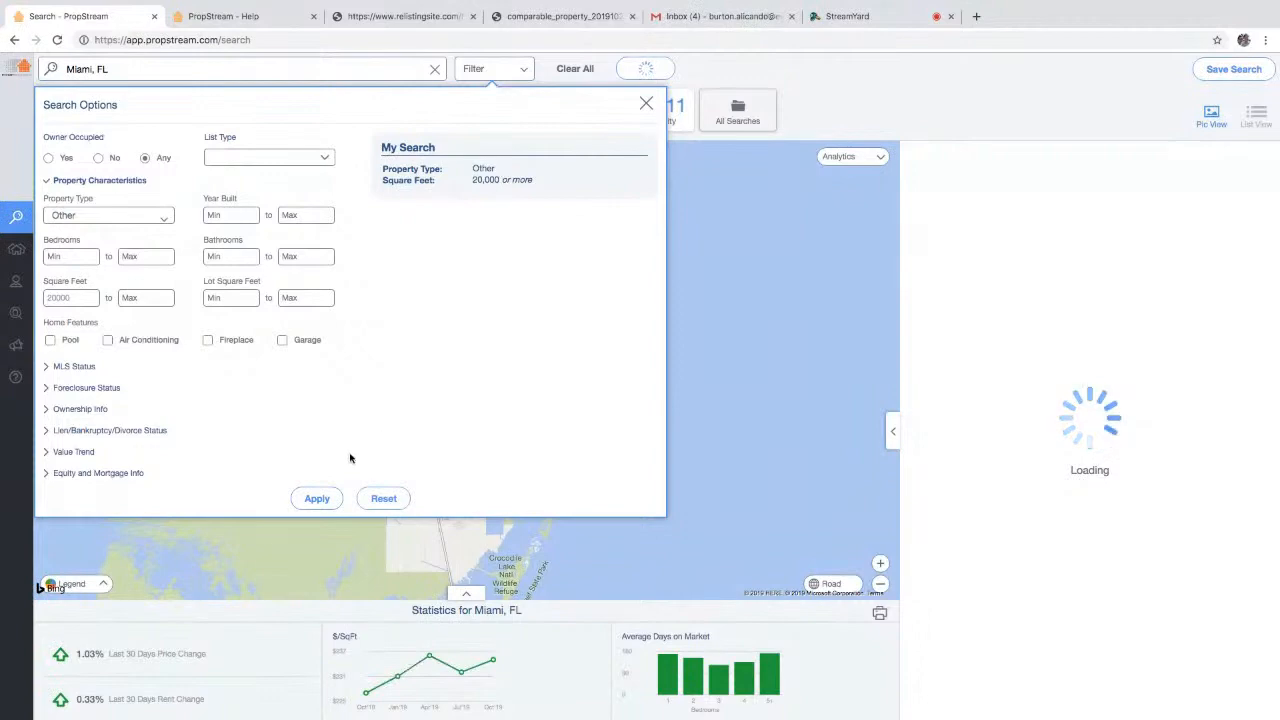
left_click(317, 497)
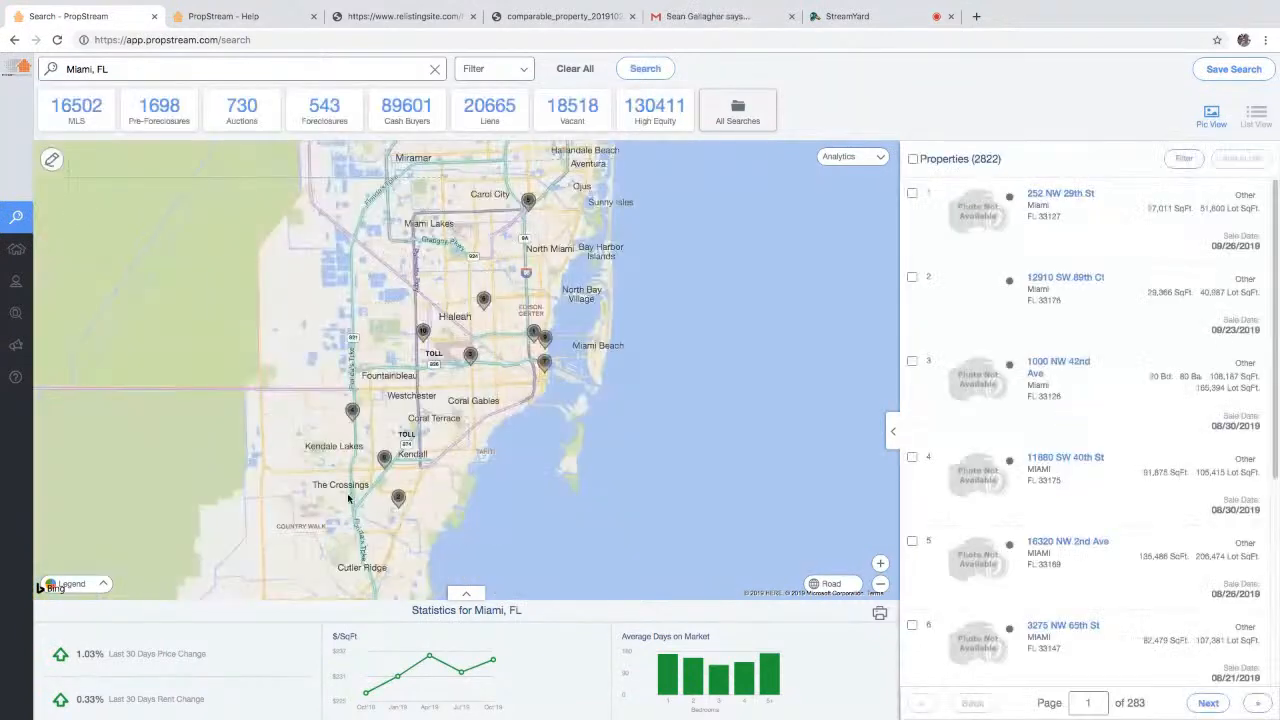
left_click(1050, 279)
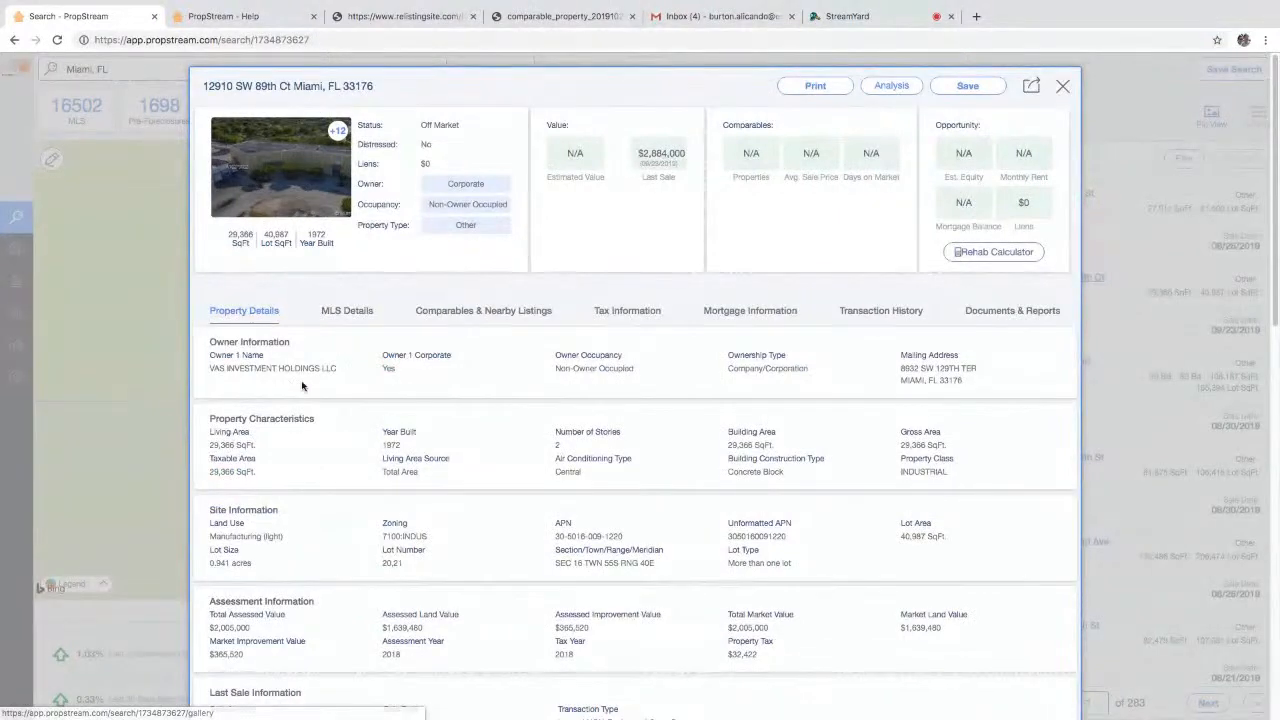
left_click_drag(302, 386, 237, 367)
left_click(350, 312)
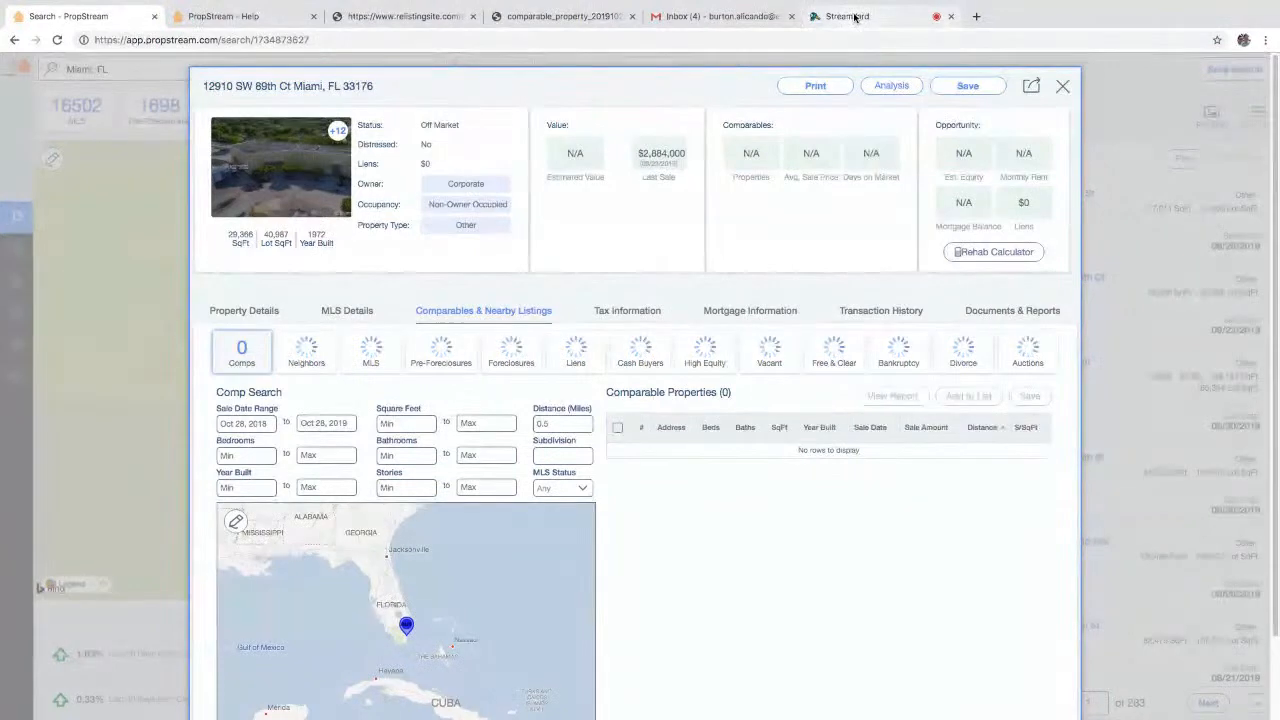
left_click(256, 312)
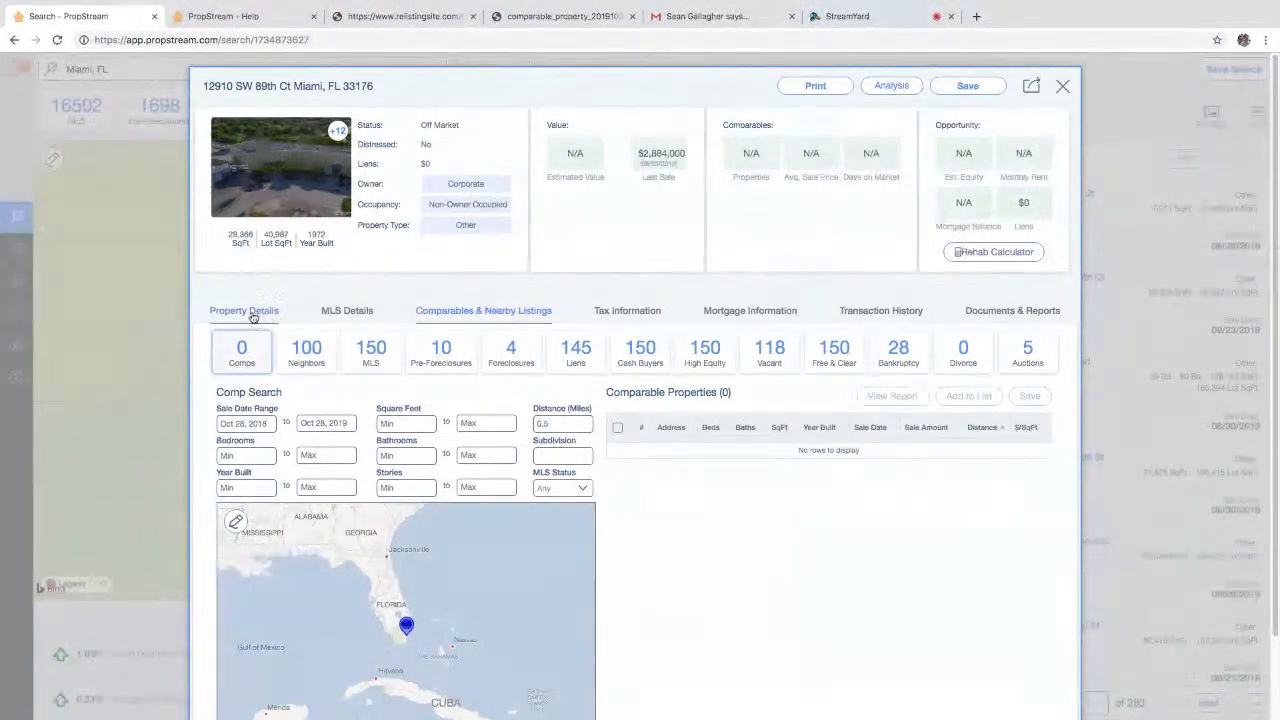
left_click_drag(334, 370, 211, 369)
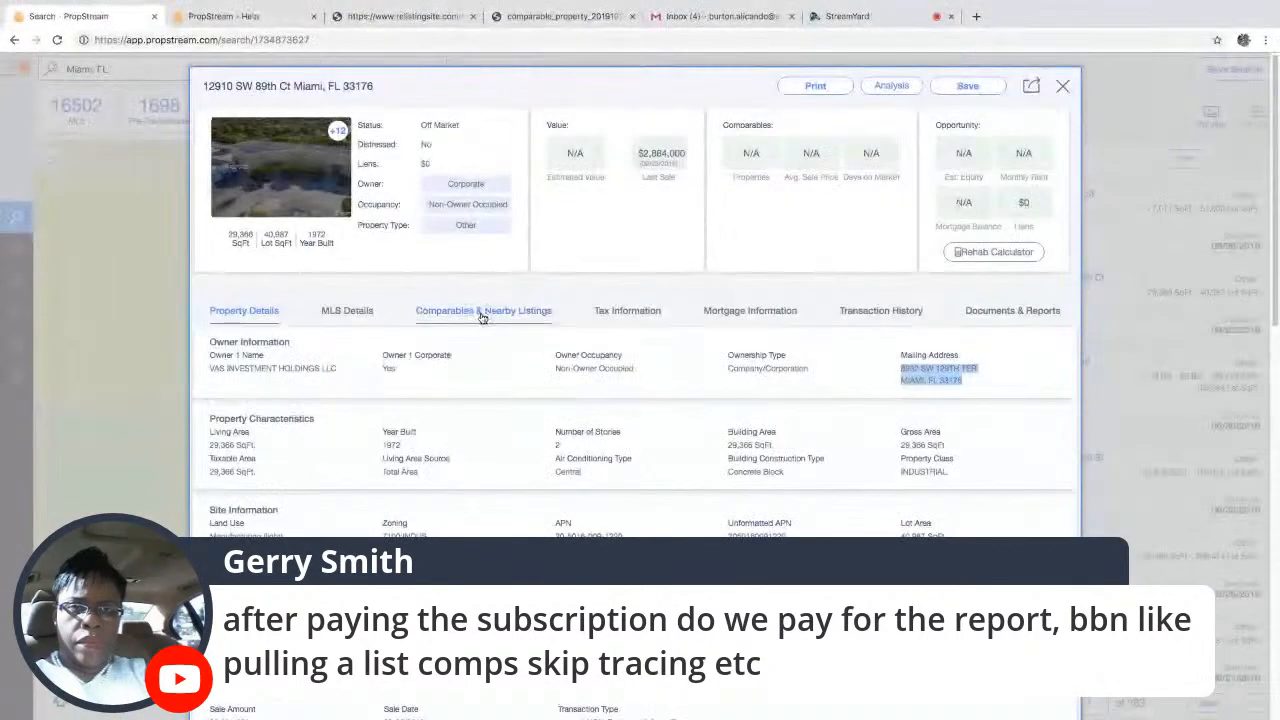
left_click(519, 312)
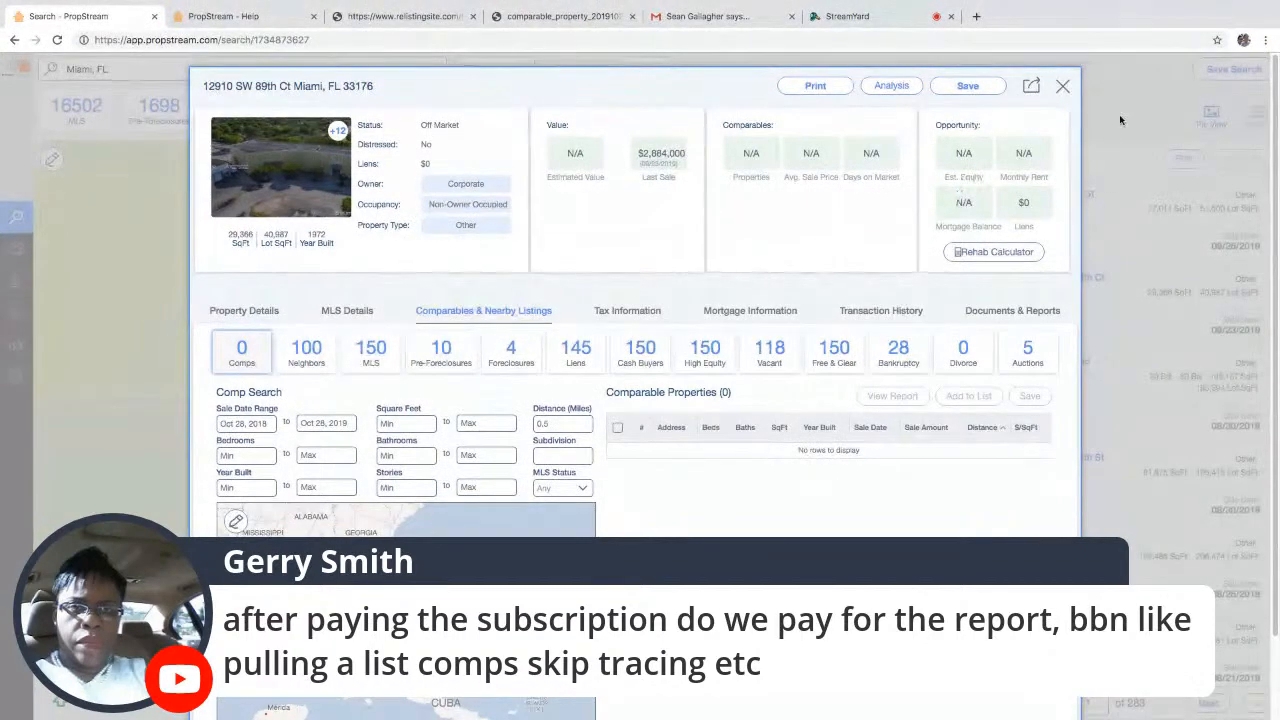
left_click(1062, 86)
left_click(575, 68)
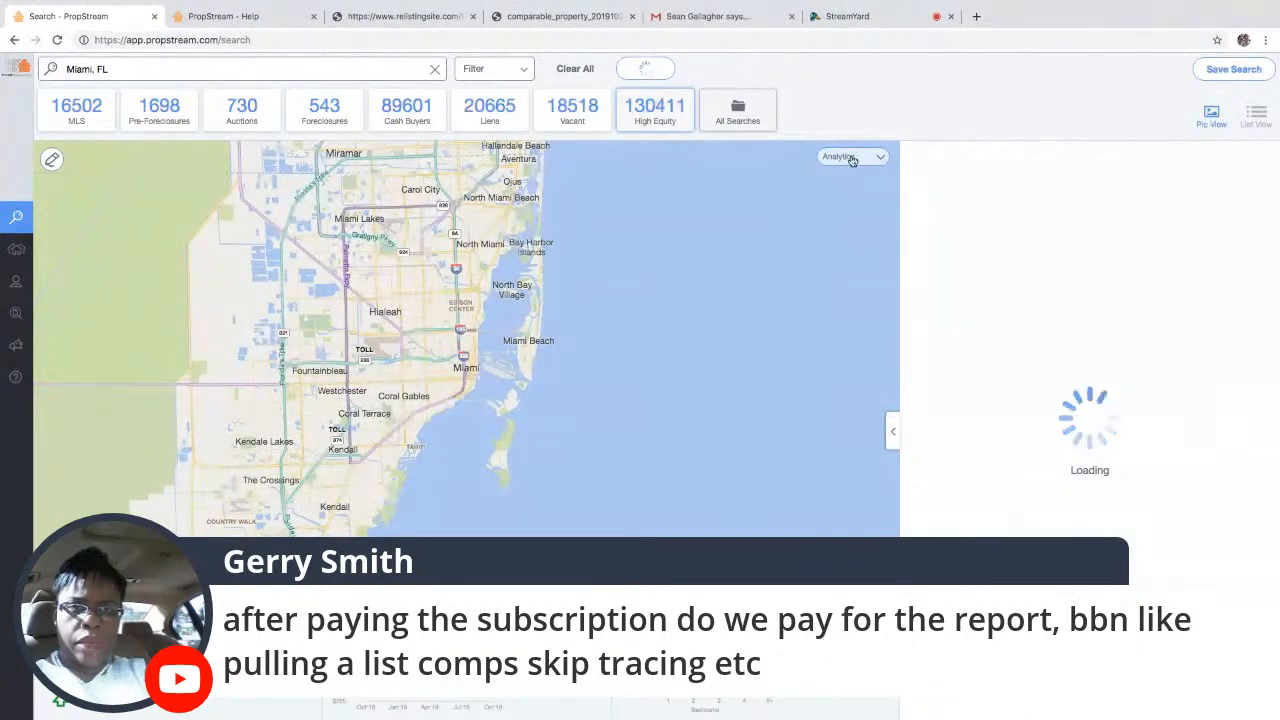
left_click(1078, 395)
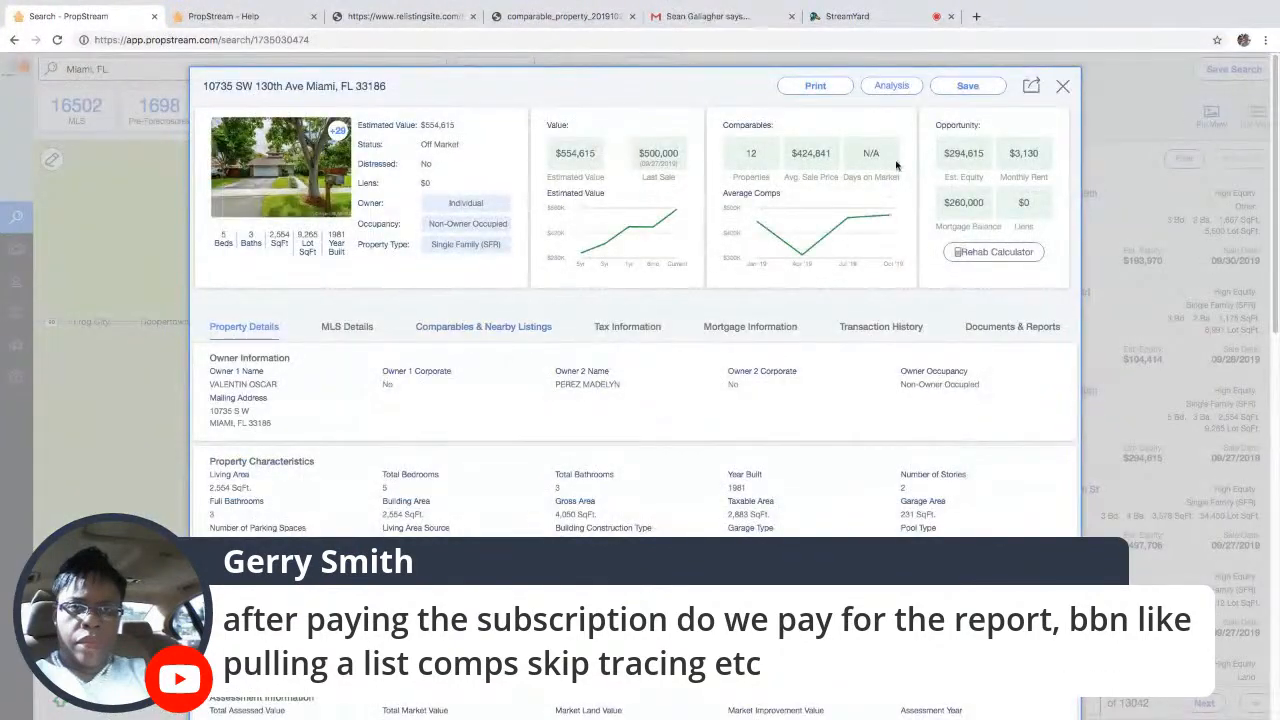
left_click(1062, 86)
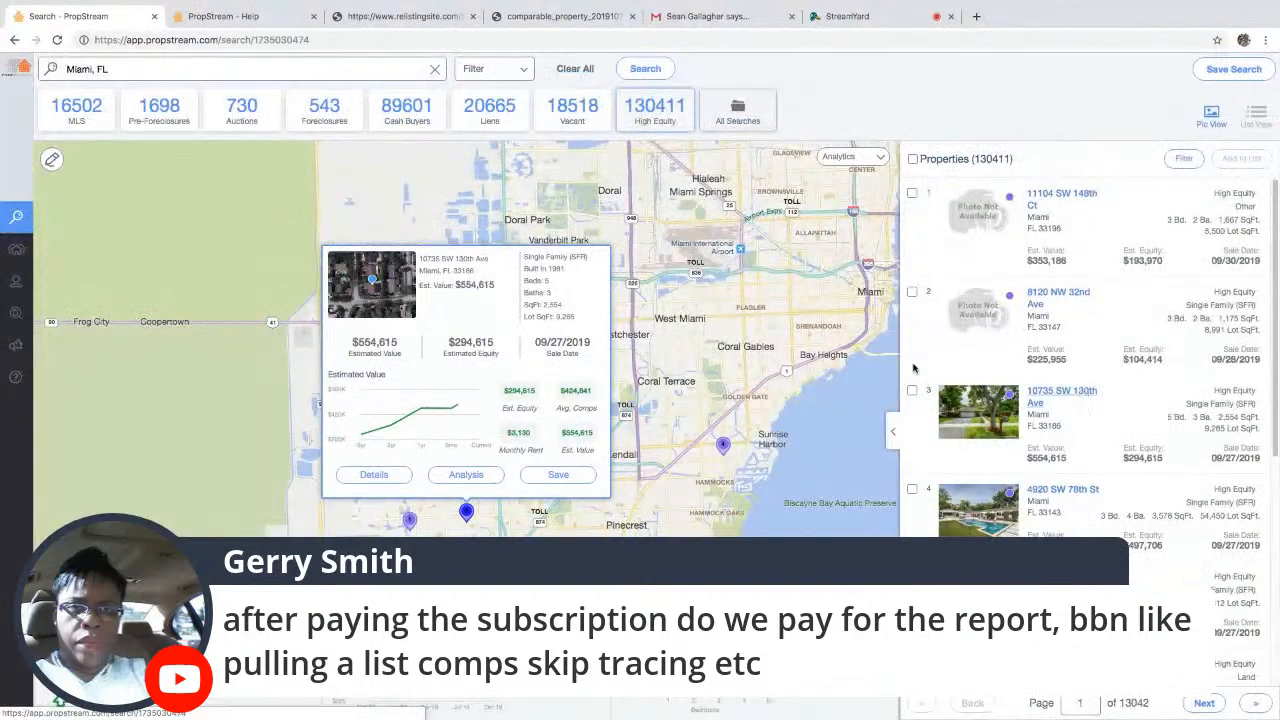
left_click(1079, 394)
left_click(466, 332)
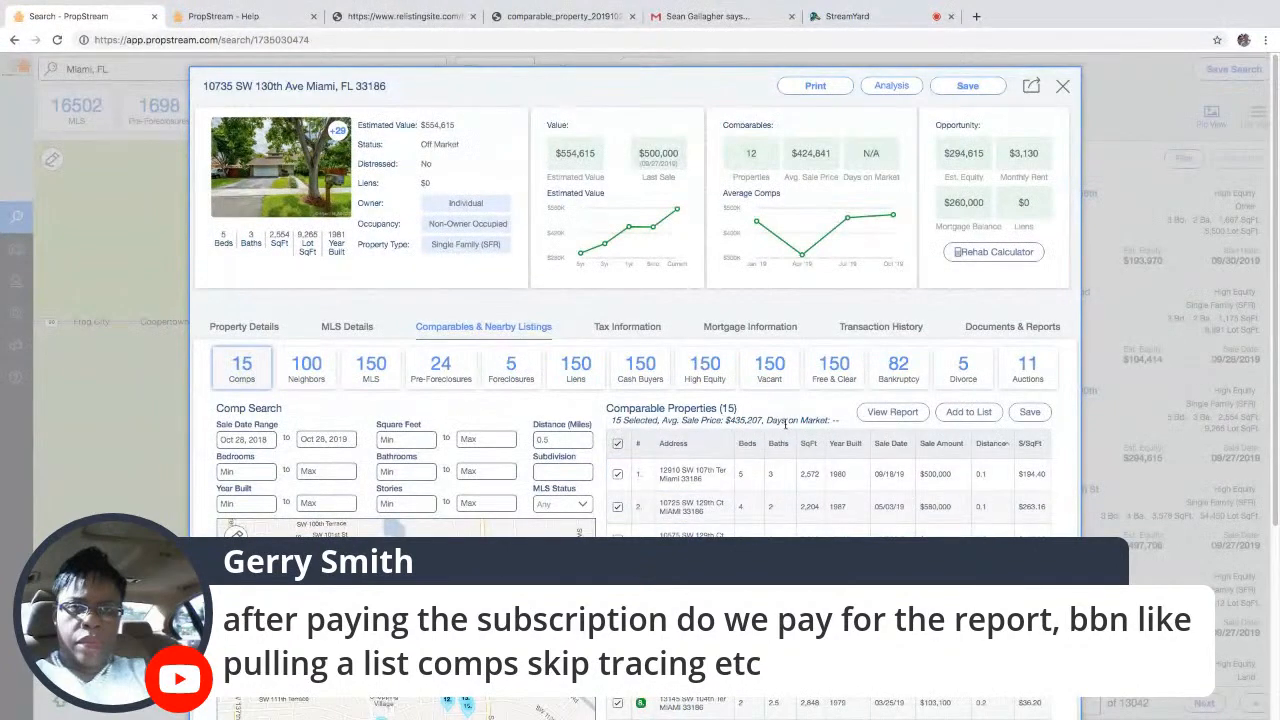
- Highlight the 14 selected comps' average sale price and print the comparables report
scroll(785, 421, "down", 1)
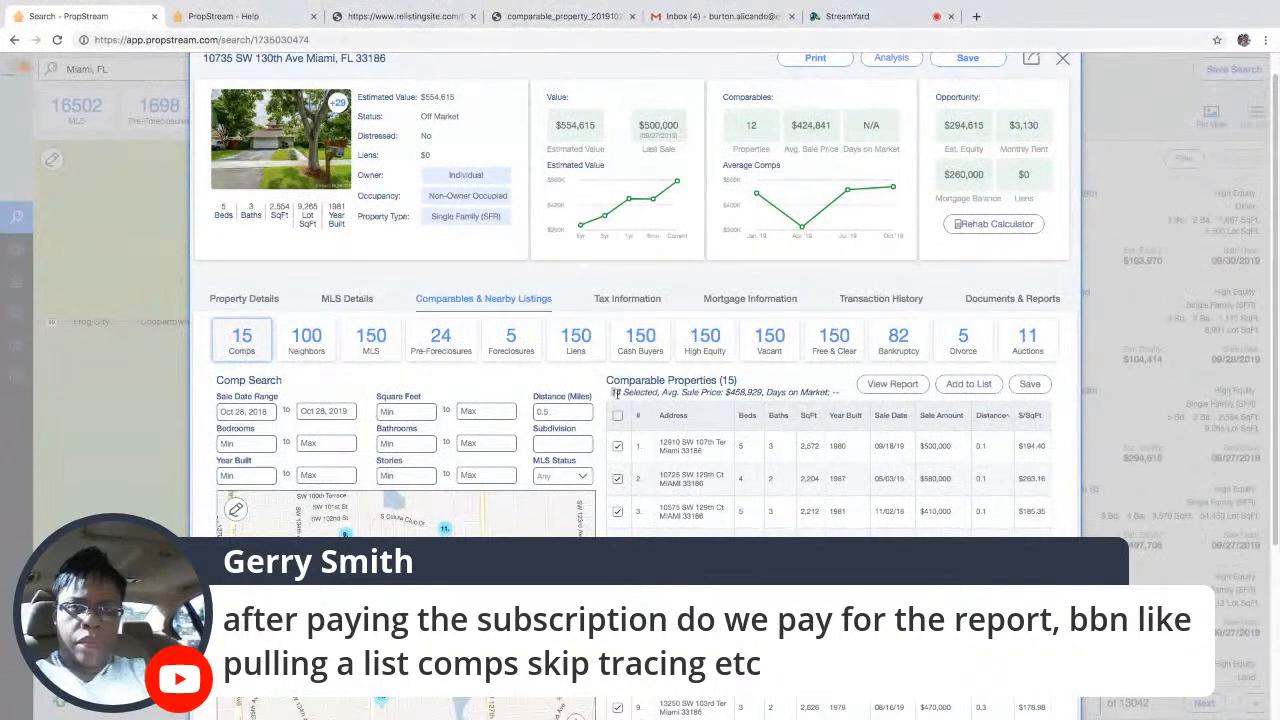
left_click_drag(615, 393, 785, 391)
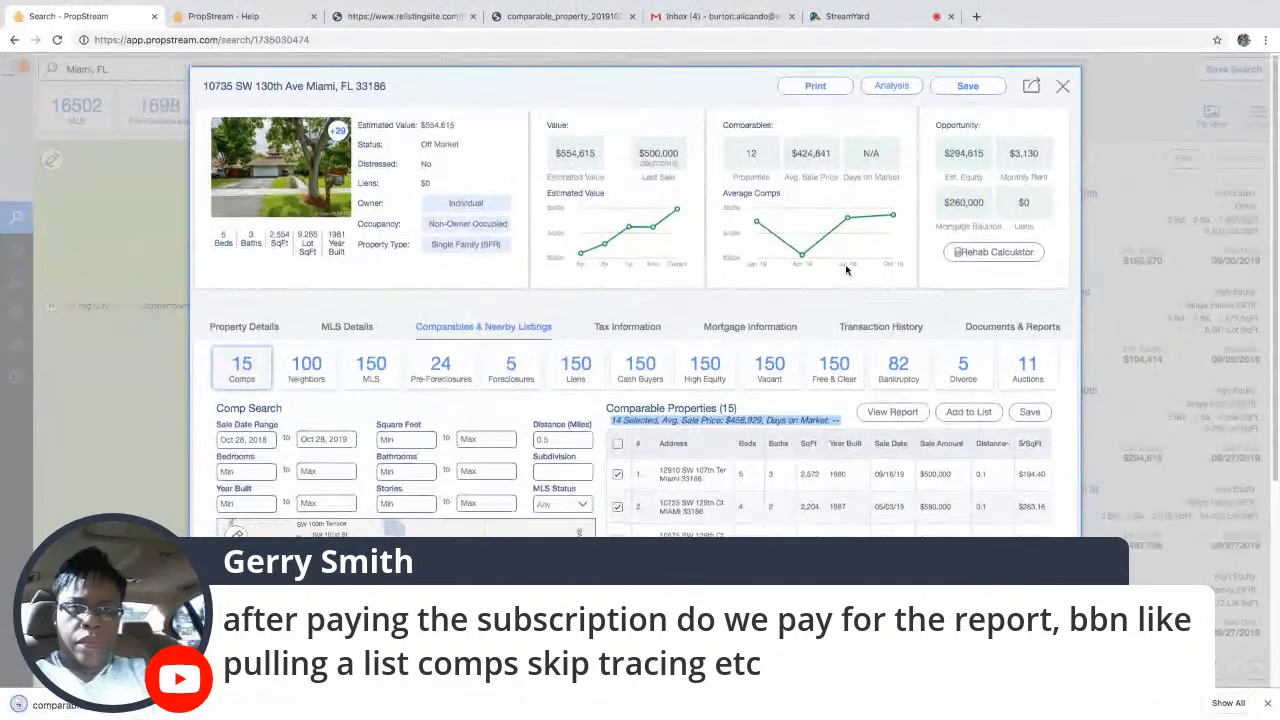
left_click(816, 86)
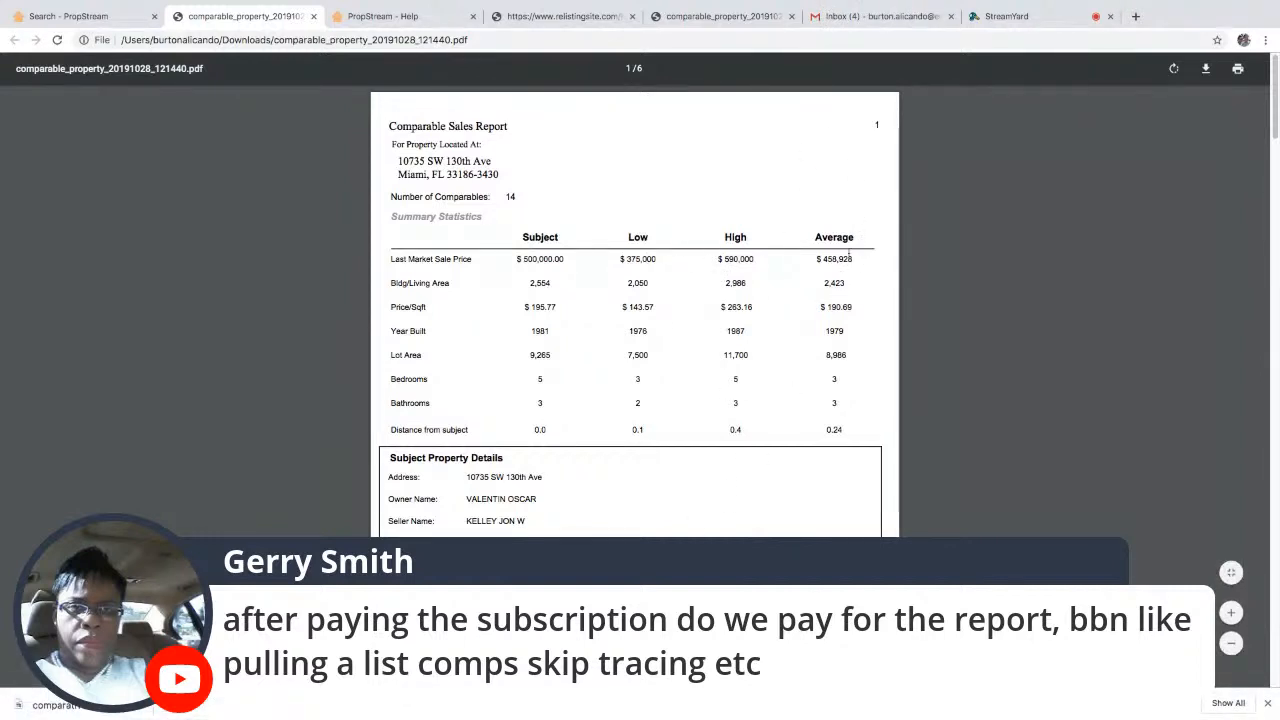
- Return from the Comparable Sales Report PDF to the PropStream property details
left_click(110, 16)
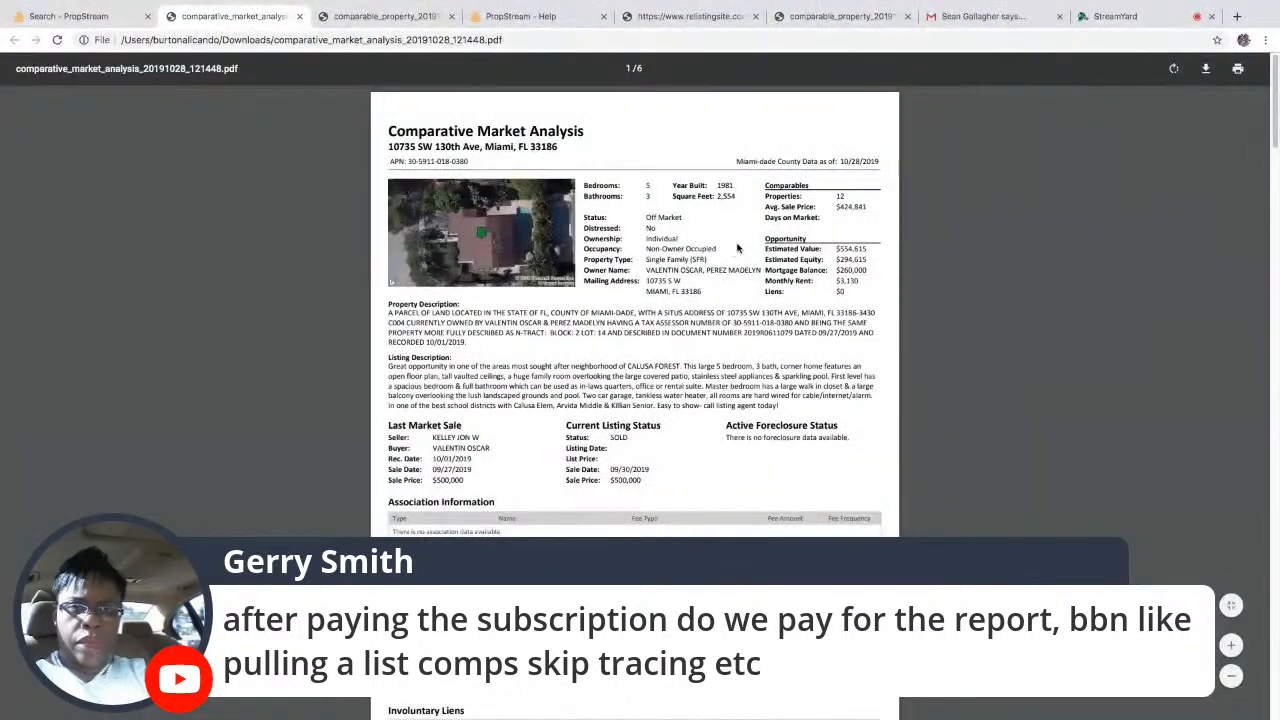
- Scroll the Comparative Market Analysis PDF from page 1 down to the page 4 comparables tables
scroll(674, 398, "down", 15)
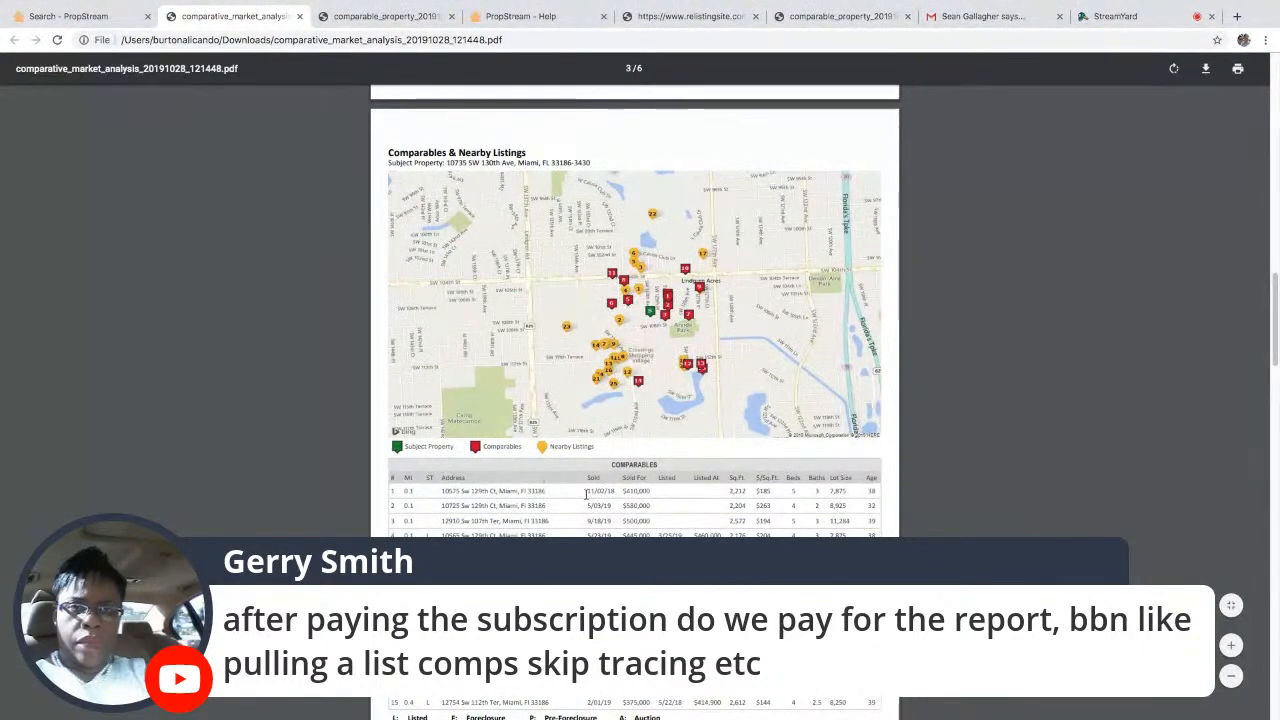
scroll(597, 520, "down", 1)
scroll(597, 521, "down", 5)
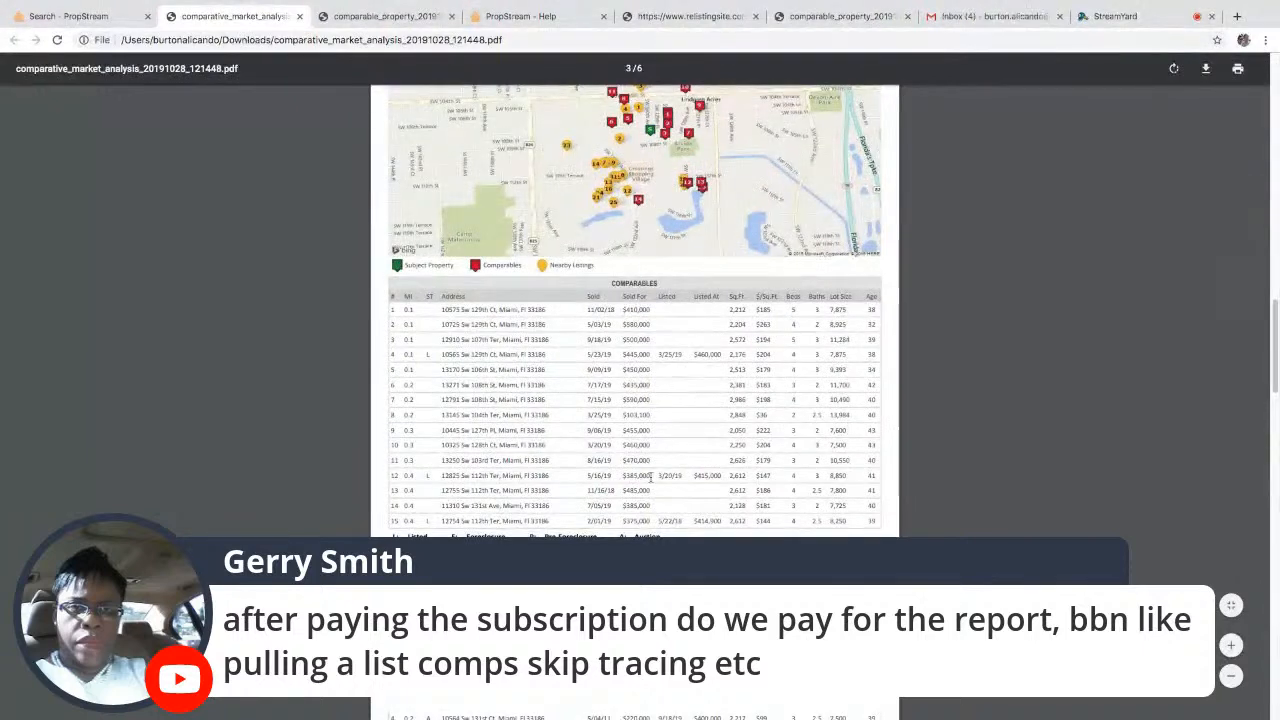
scroll(651, 478, "down", 3)
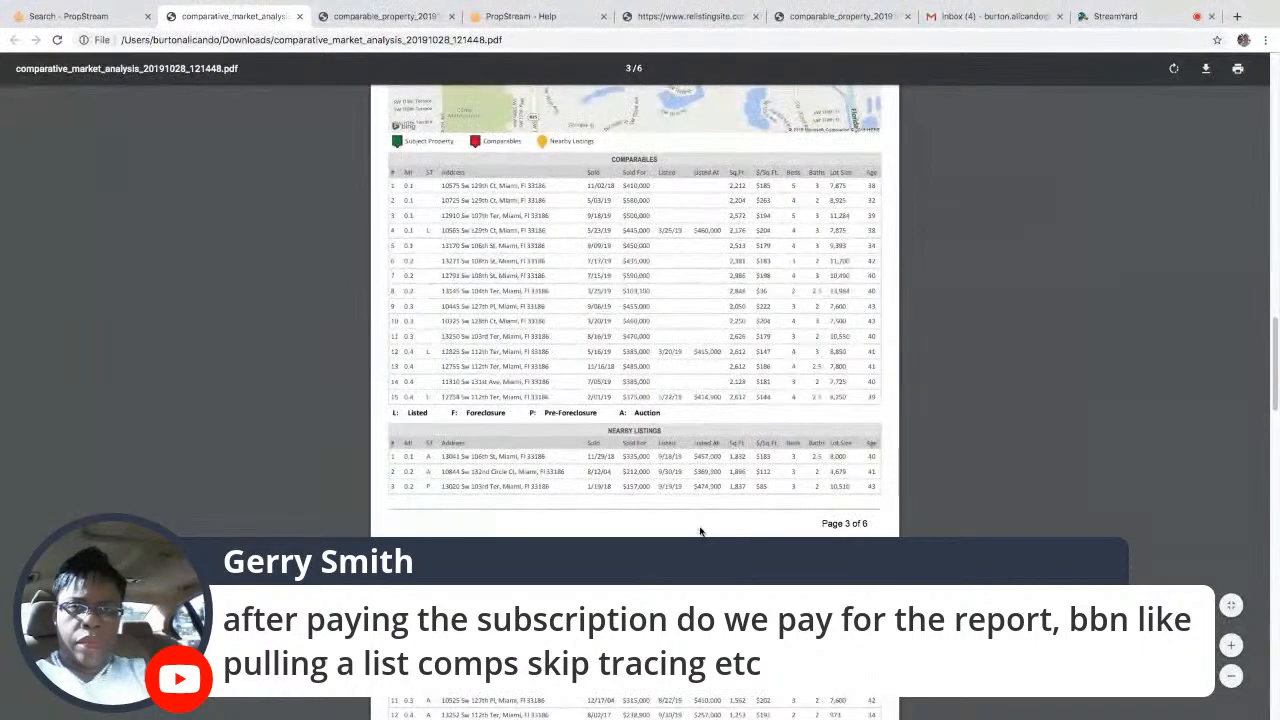
scroll(655, 525, "down", 10)
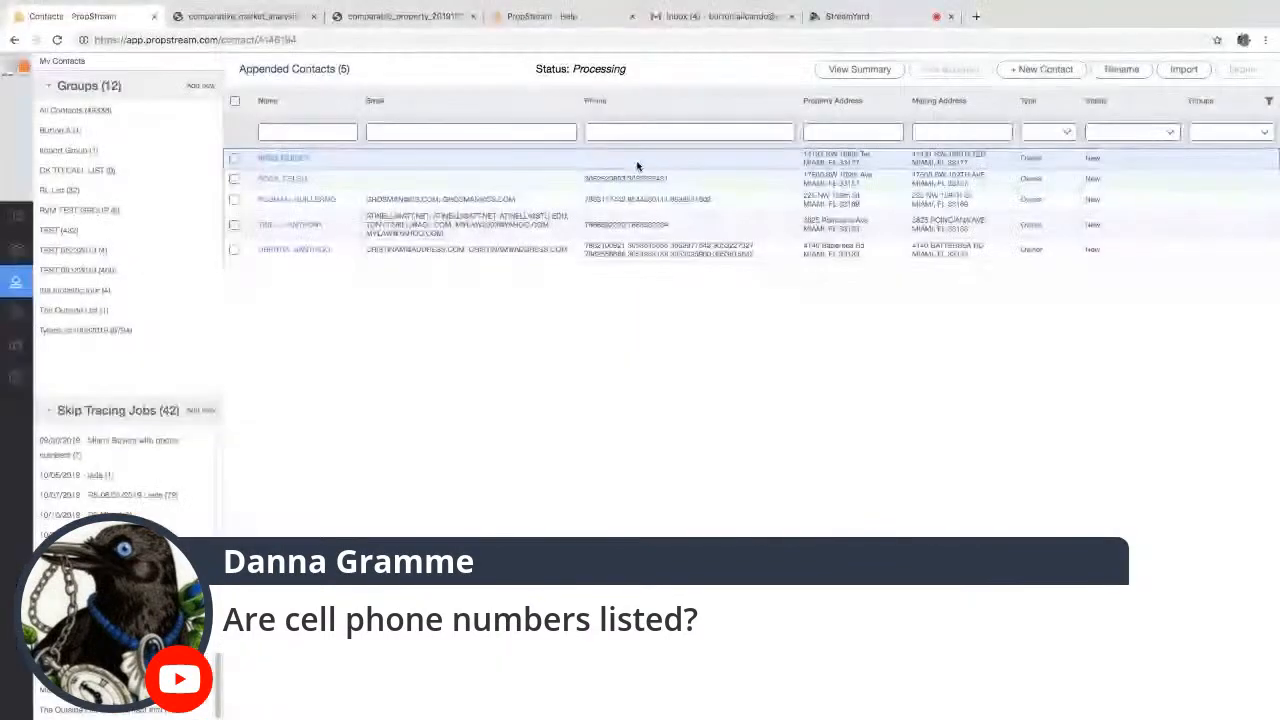
- Open the third skip-traced owner's record in the Appended Contacts list
left_click(315, 203)
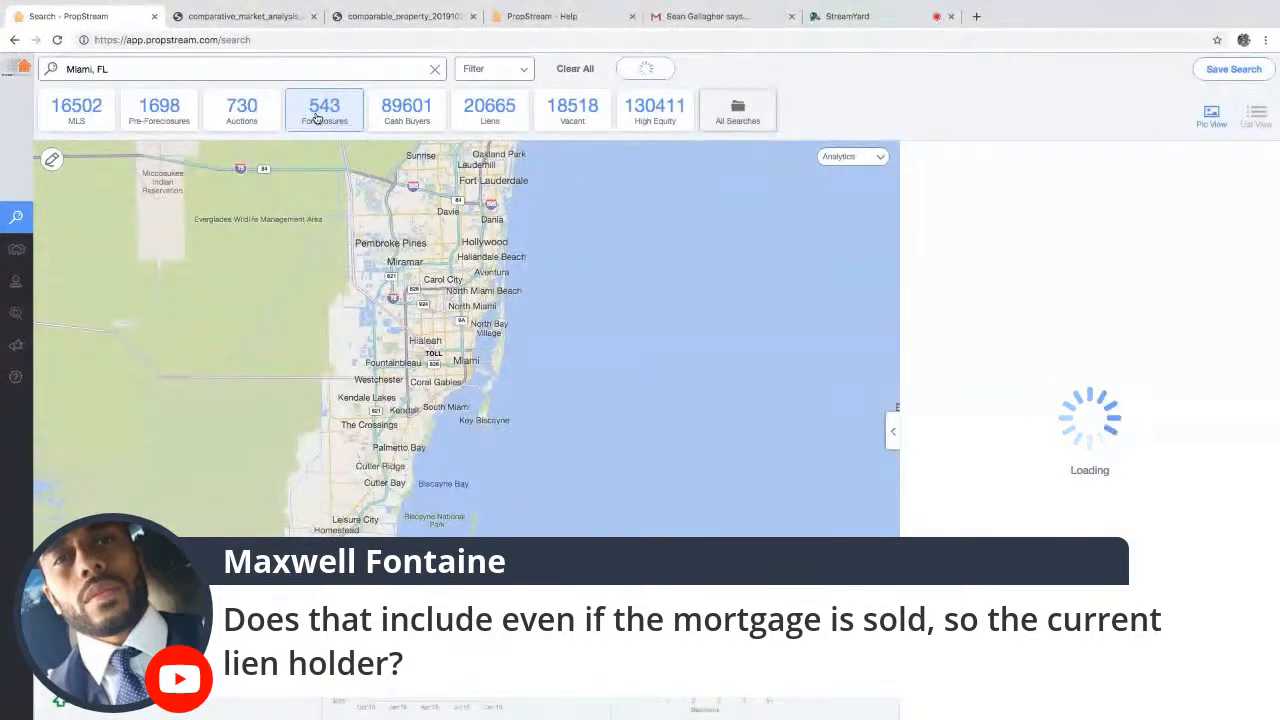
left_click(1066, 369)
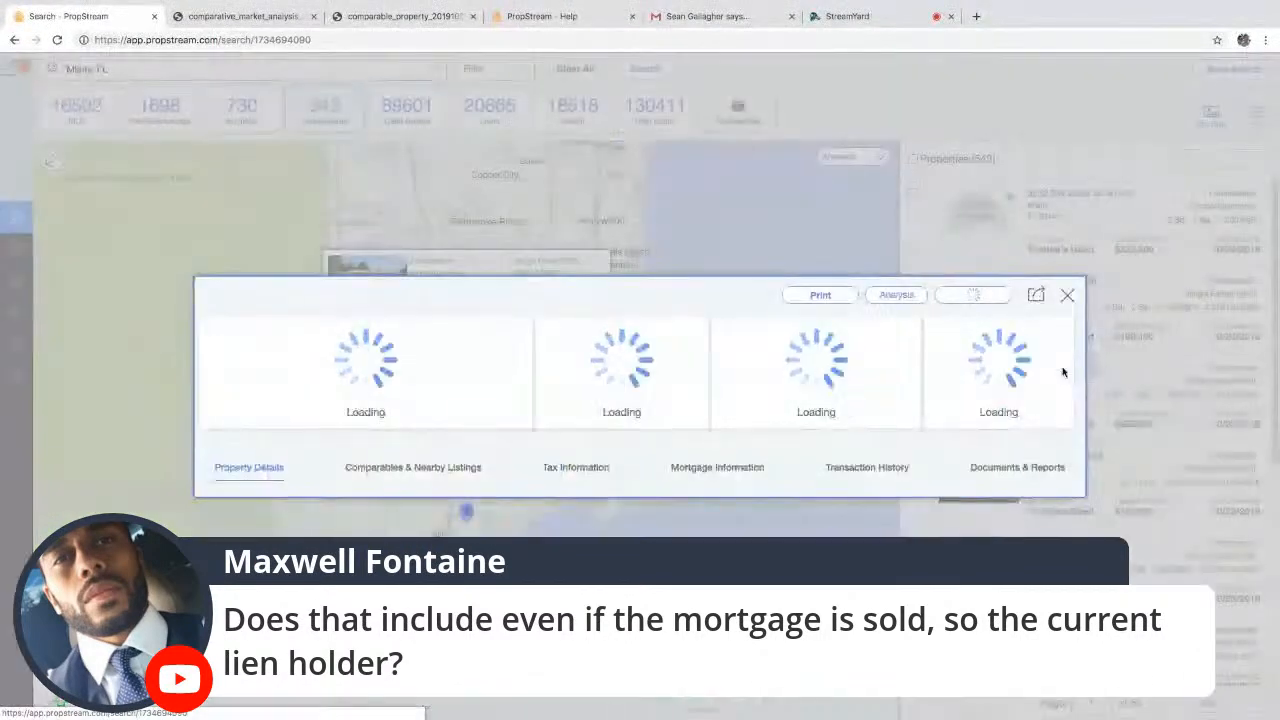
left_click(924, 339)
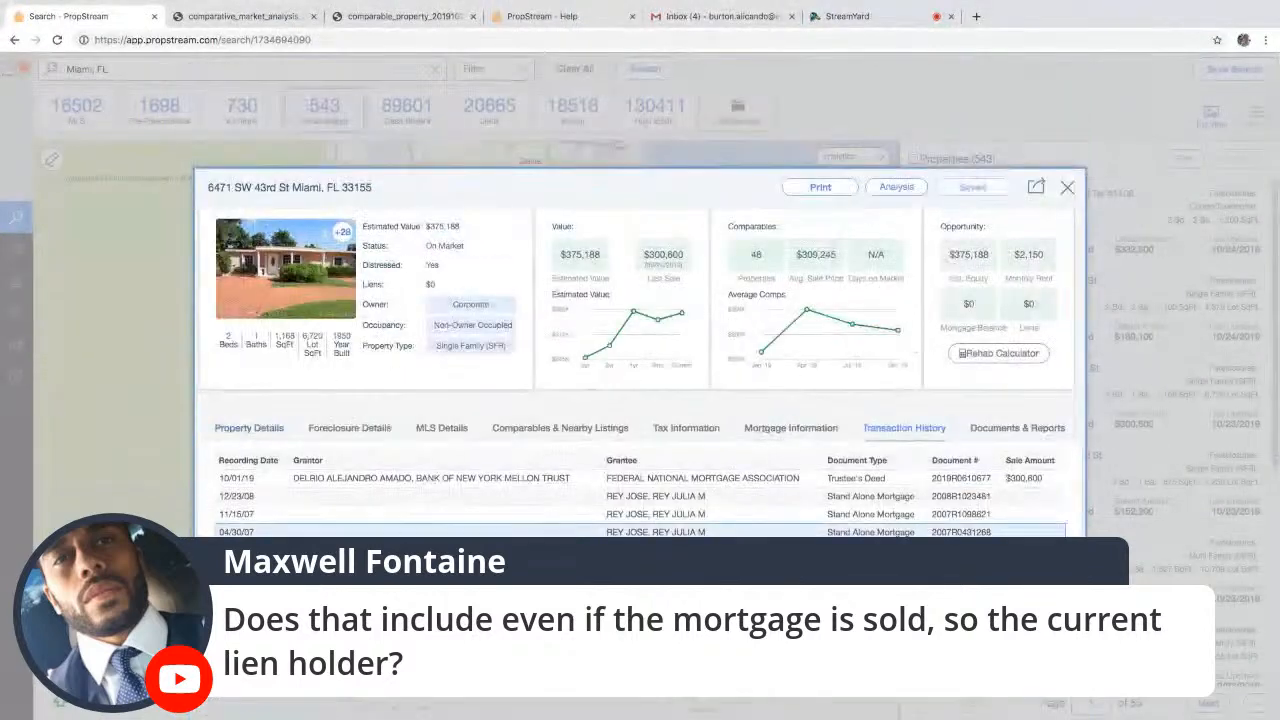
left_click_drag(421, 481, 680, 481)
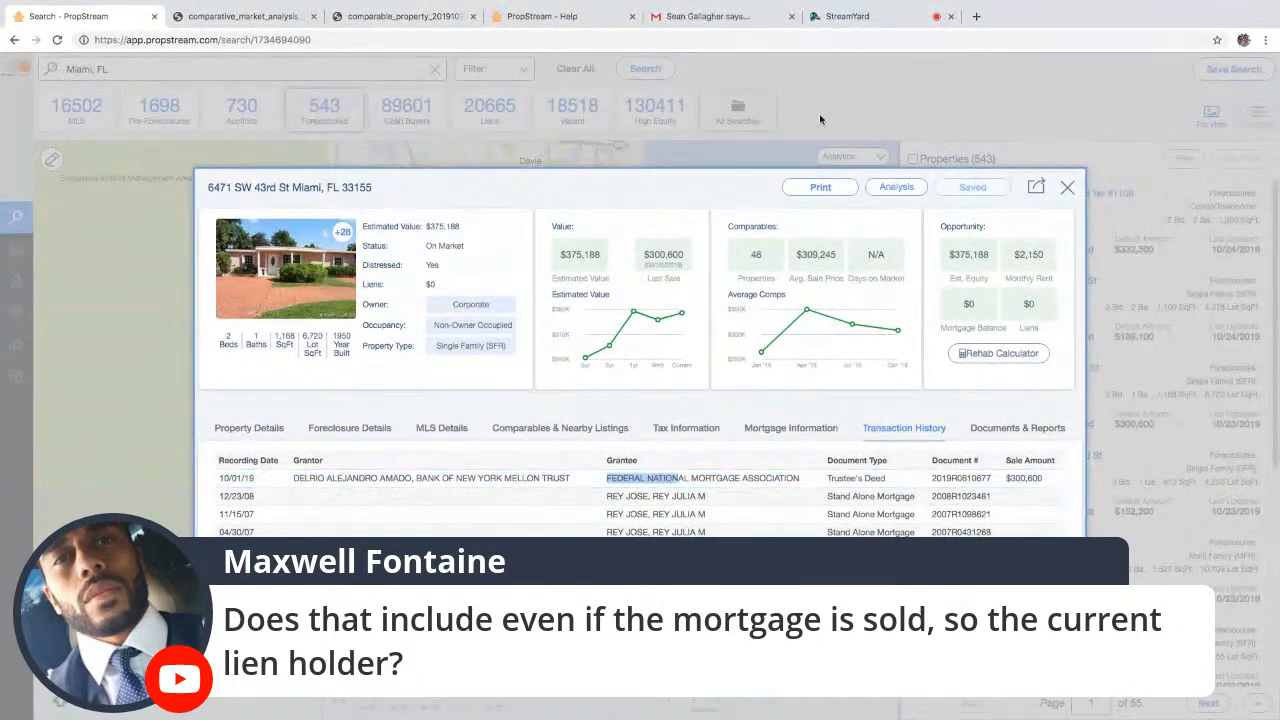
left_click(862, 16)
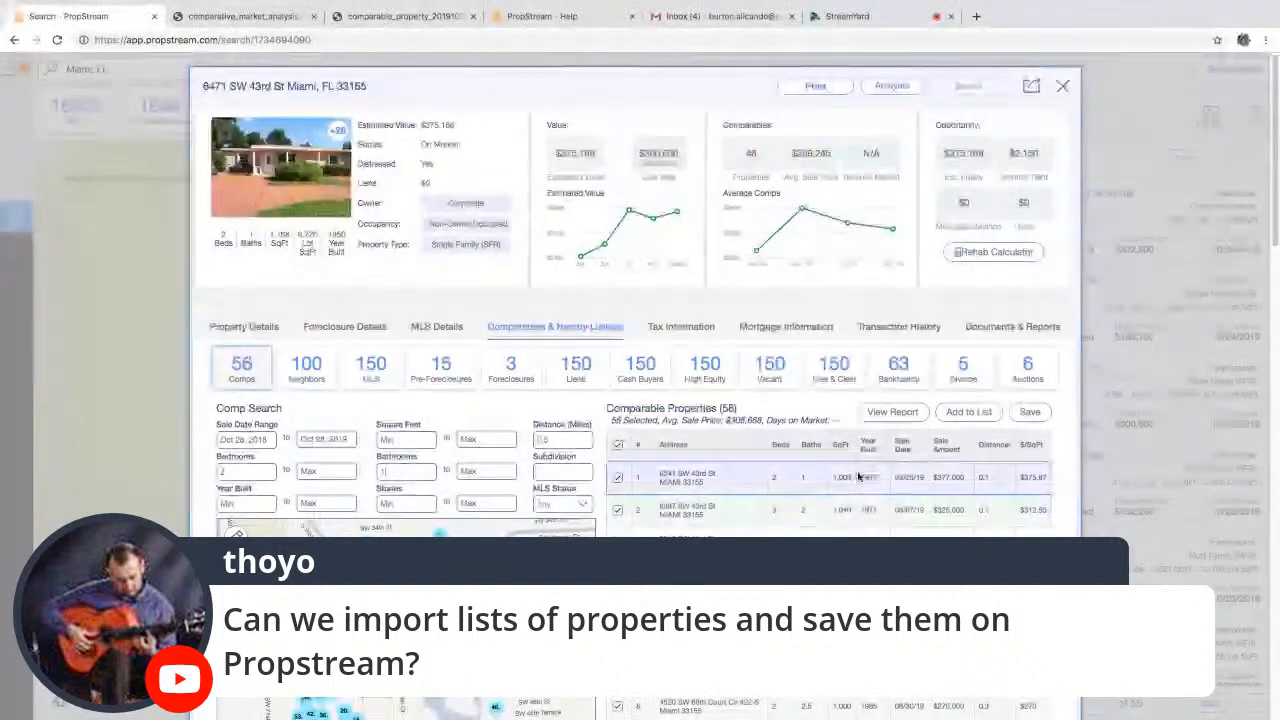
- Cap comps at 1 bathroom (11 two-bed, one-bath sales), close details, and switch to StreamYard
scroll(813, 522, "down", 1)
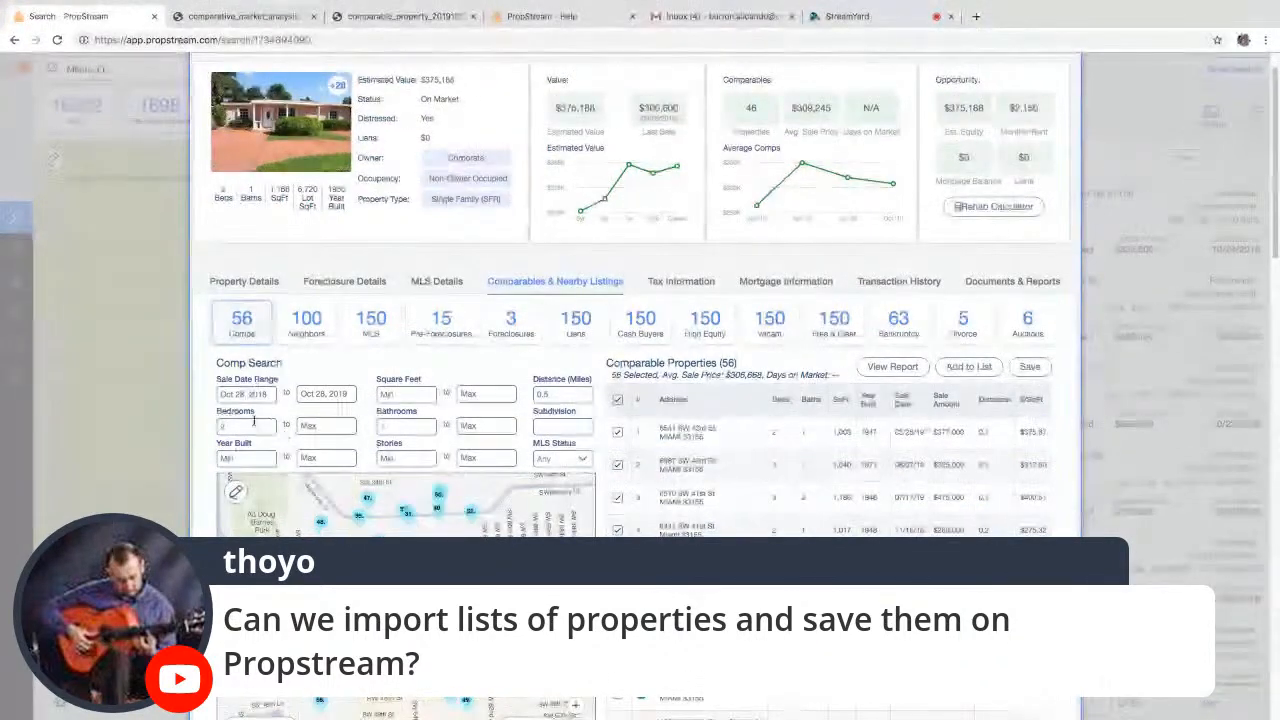
left_click(487, 427)
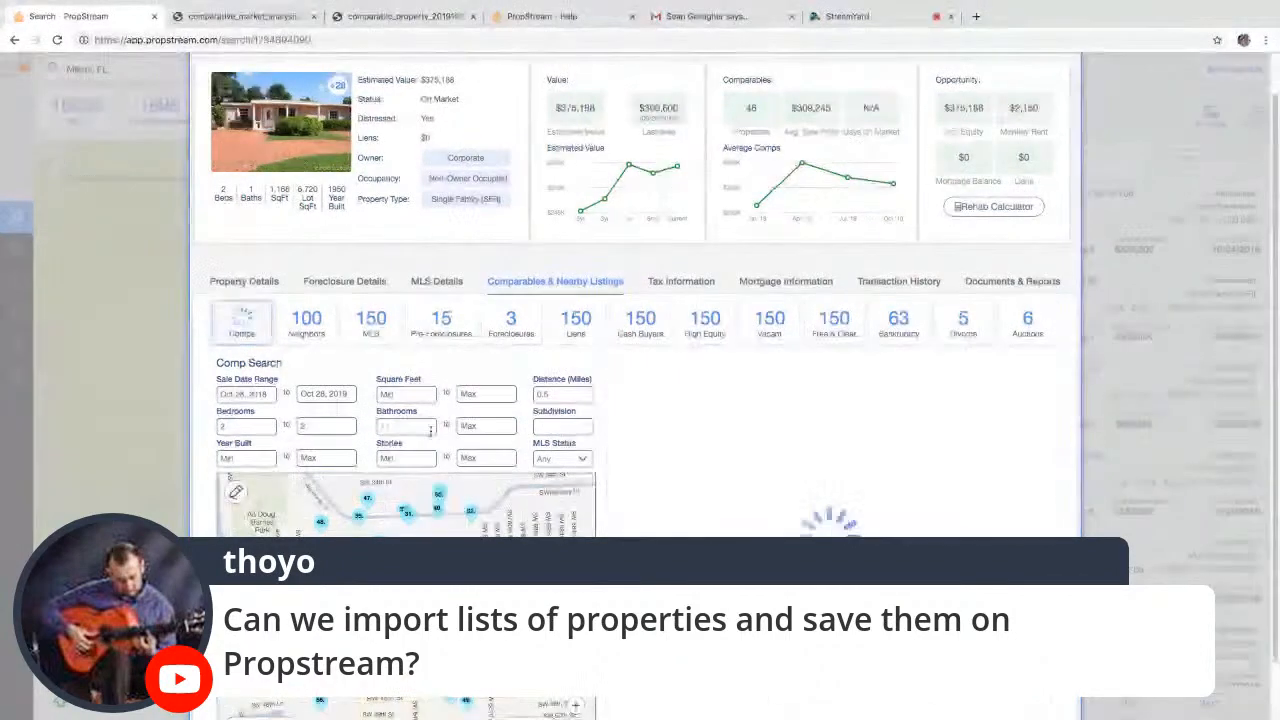
type("1")
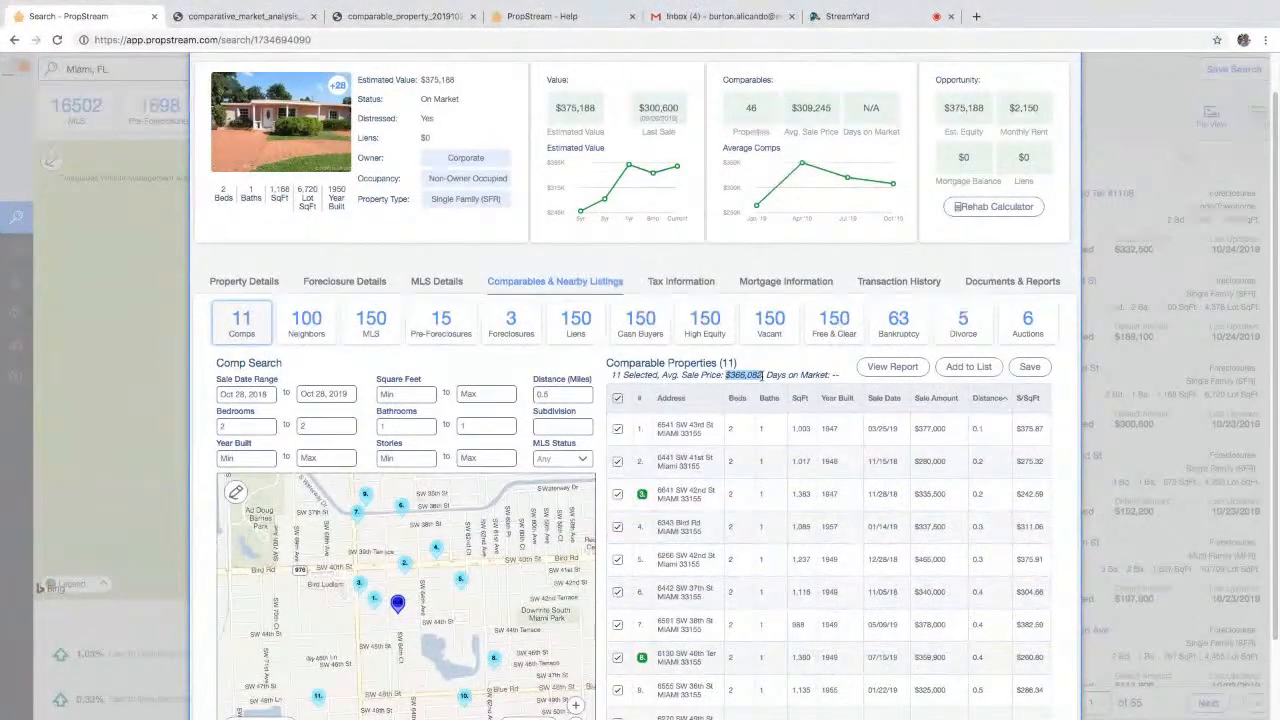
left_click(1114, 498)
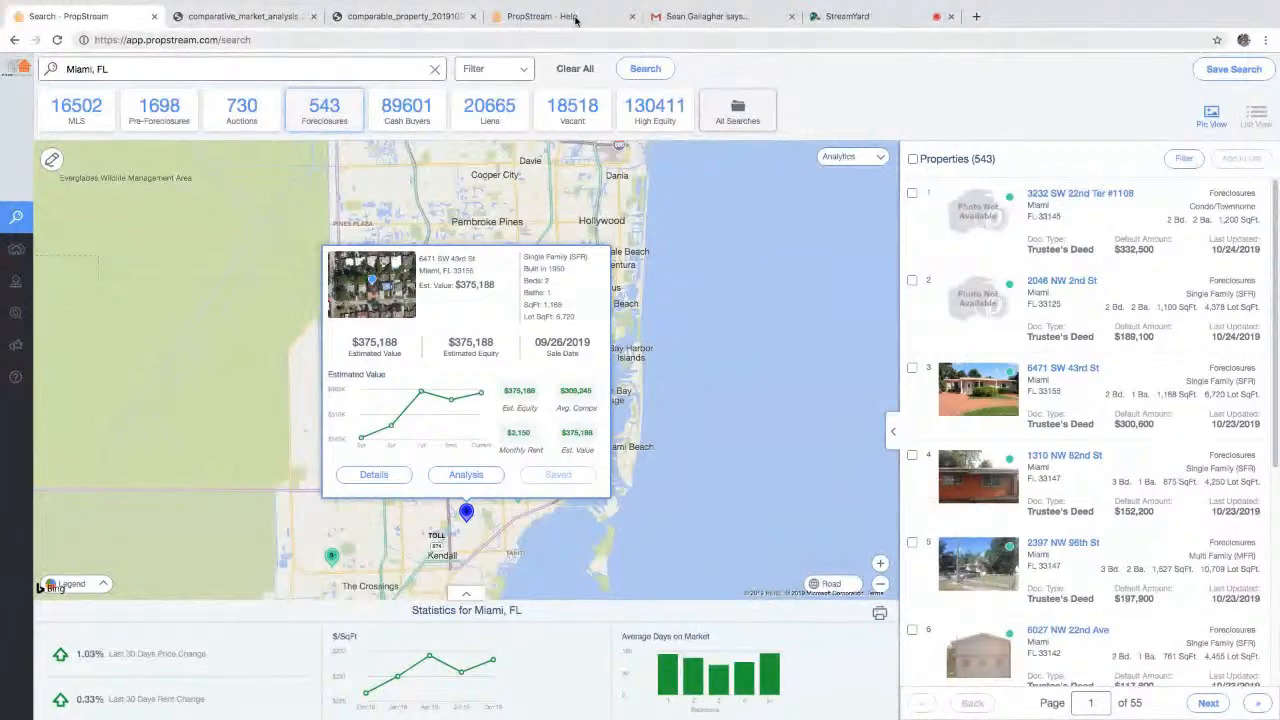
left_click(833, 17)
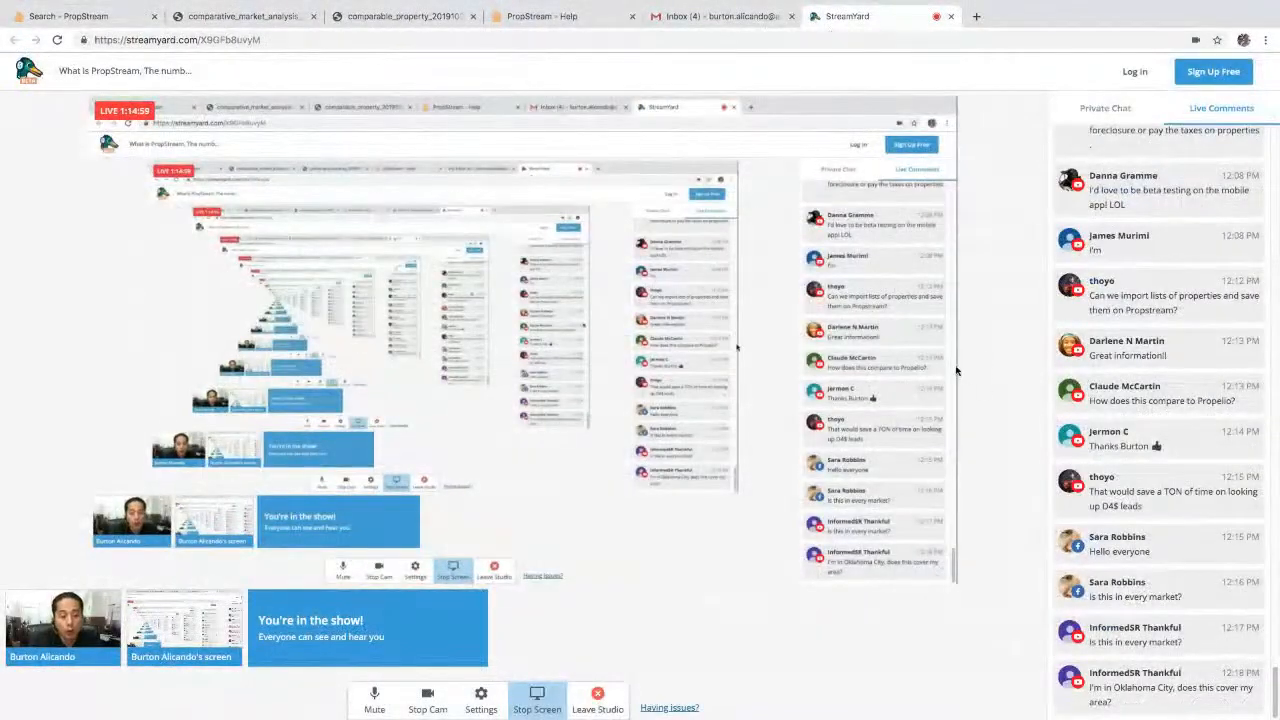